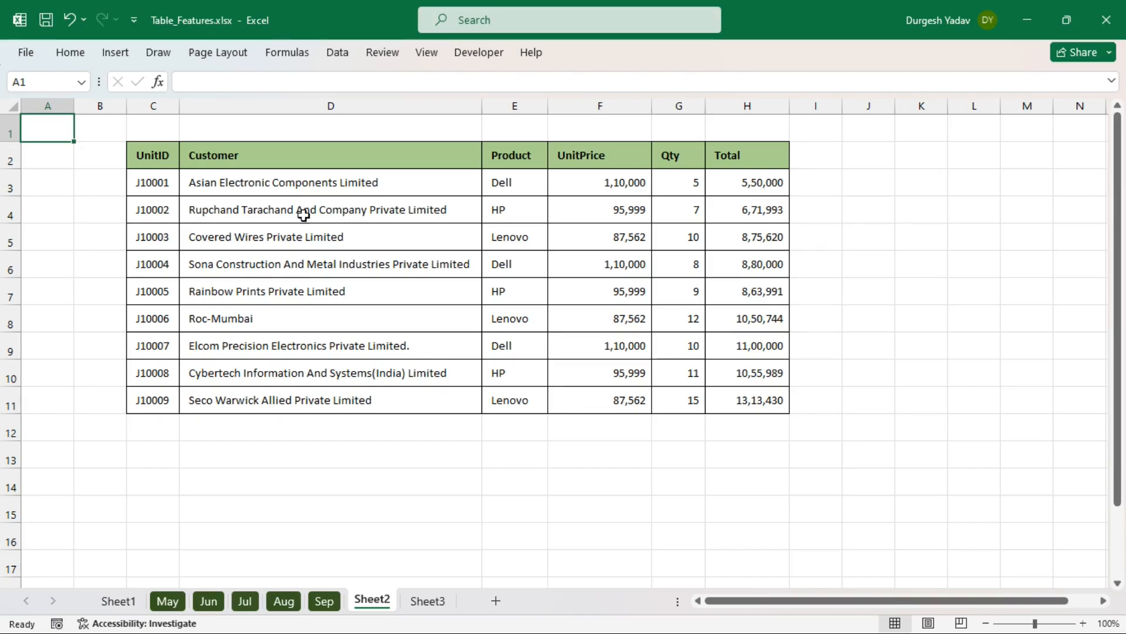
- Try an AutoSum of the Total column in H12, then clear it again
drag(239, 179, 446, 254)
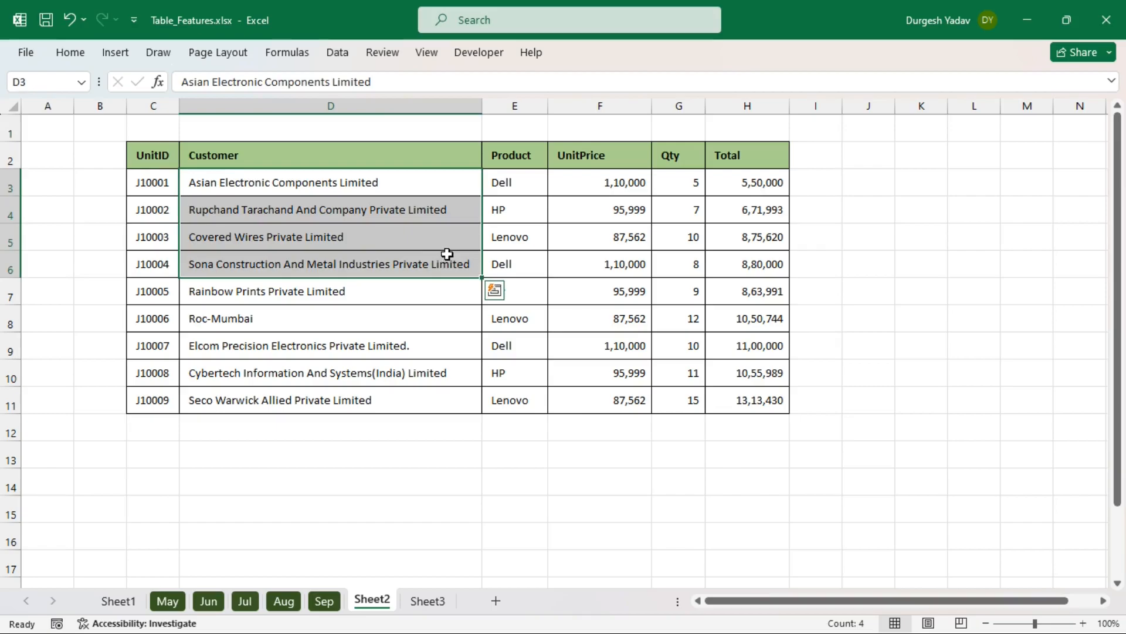
click(735, 156)
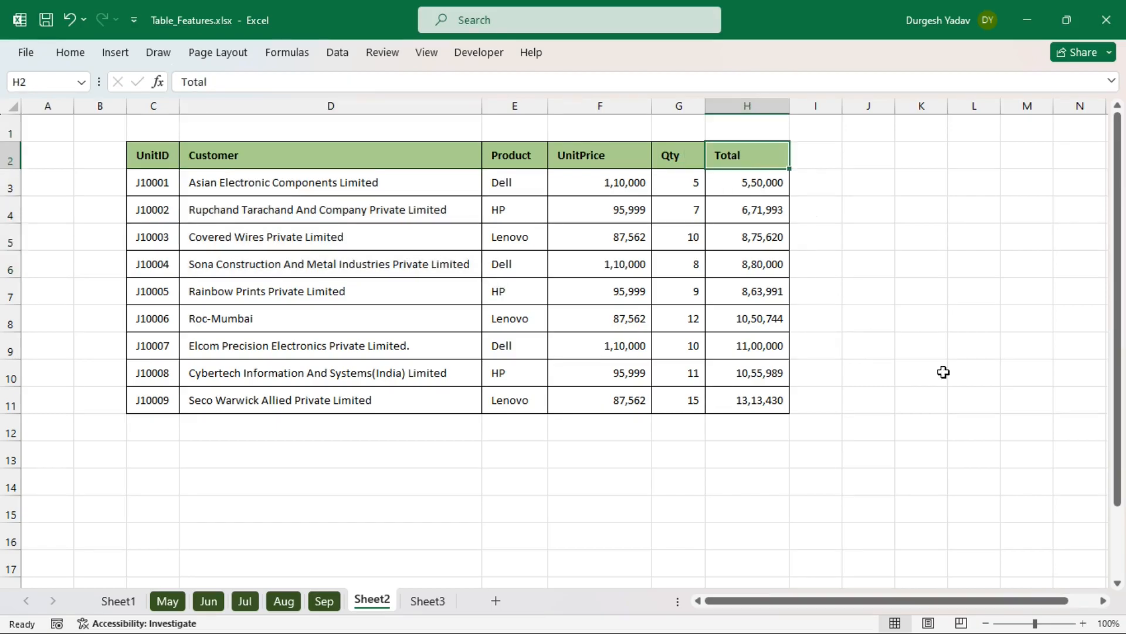
click(761, 427)
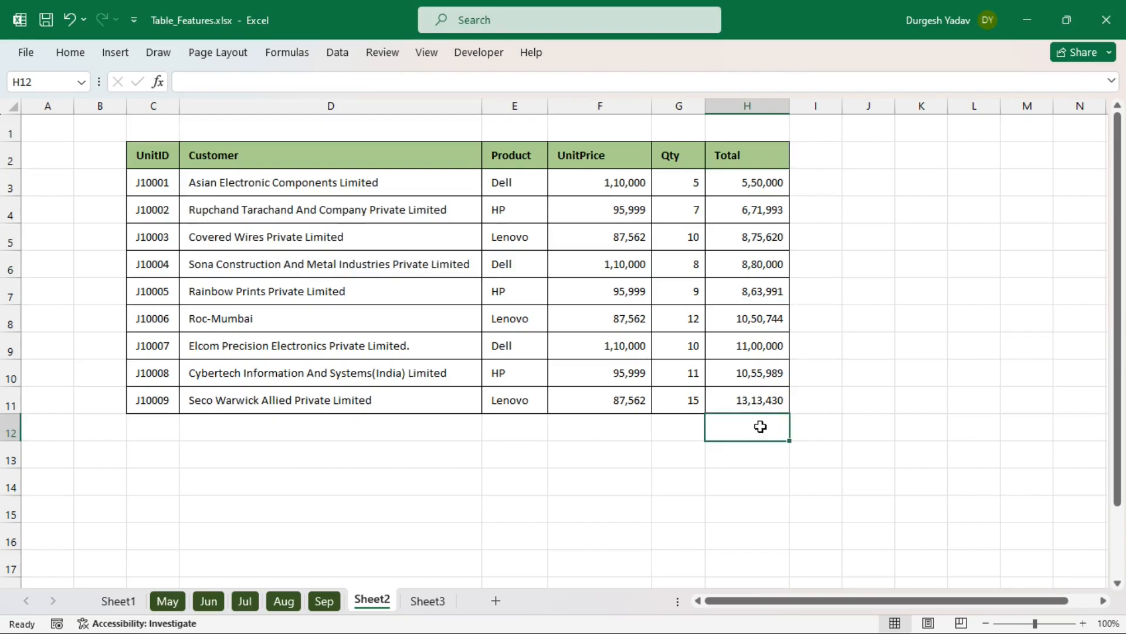
key(alt+equal)
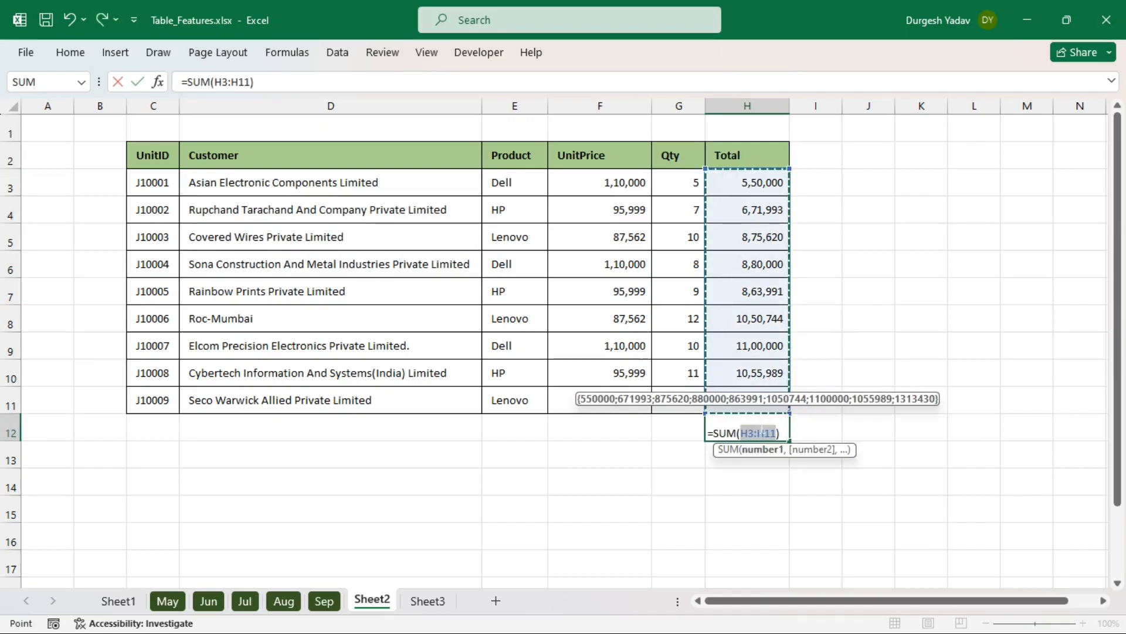
key(Return)
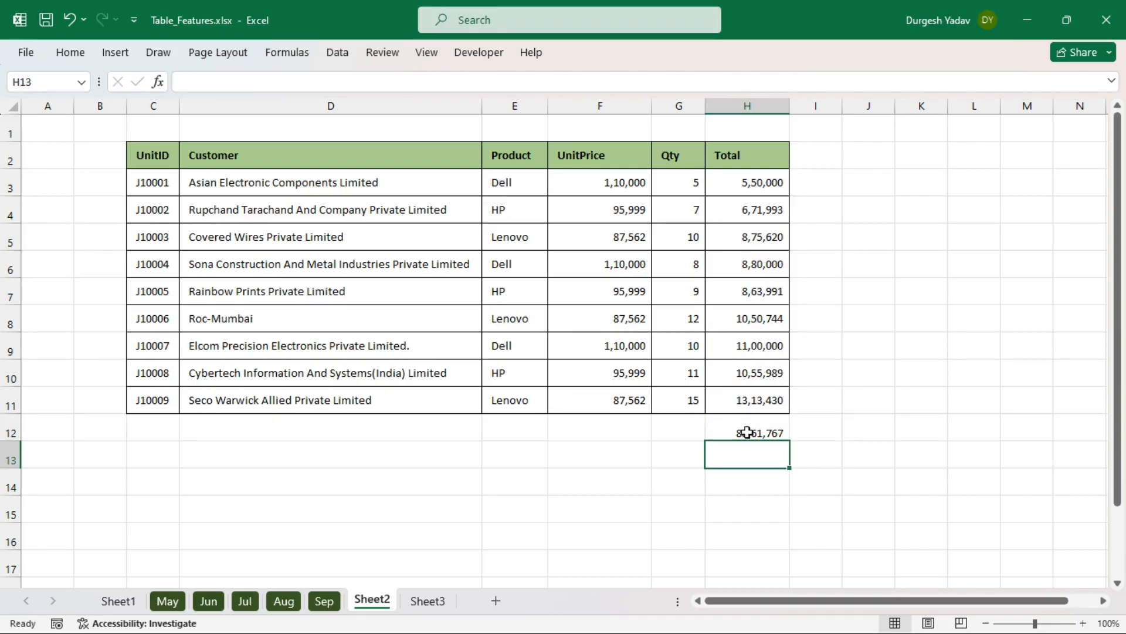
click(747, 432)
key(Delete)
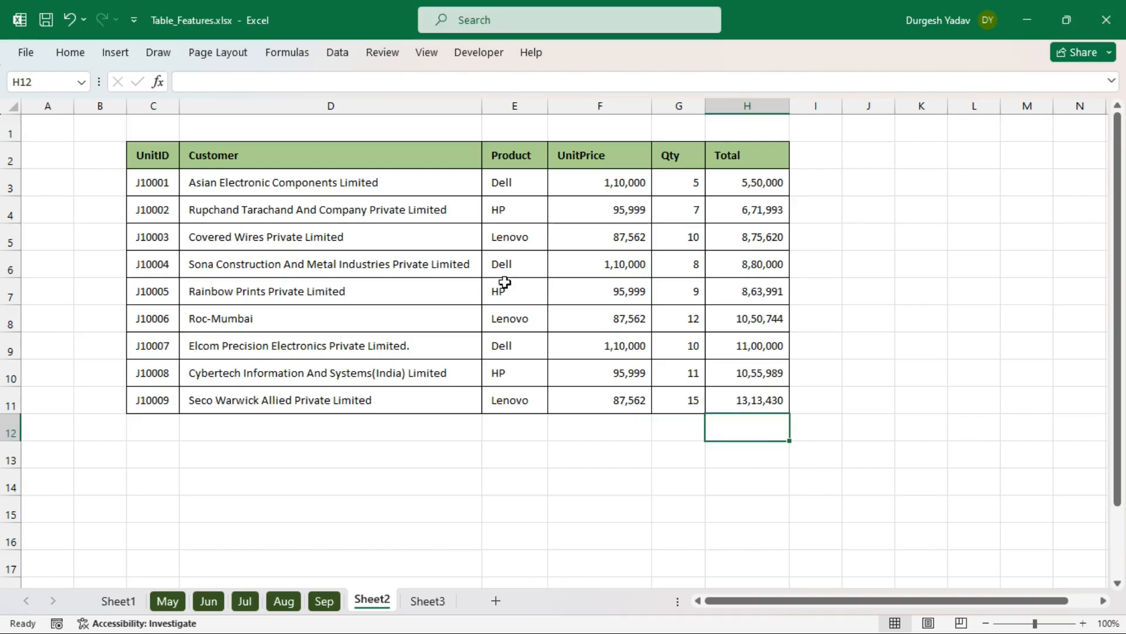
- Convert the C2:H11 order data into a table with headers and keep the ribbon pinned
click(398, 266)
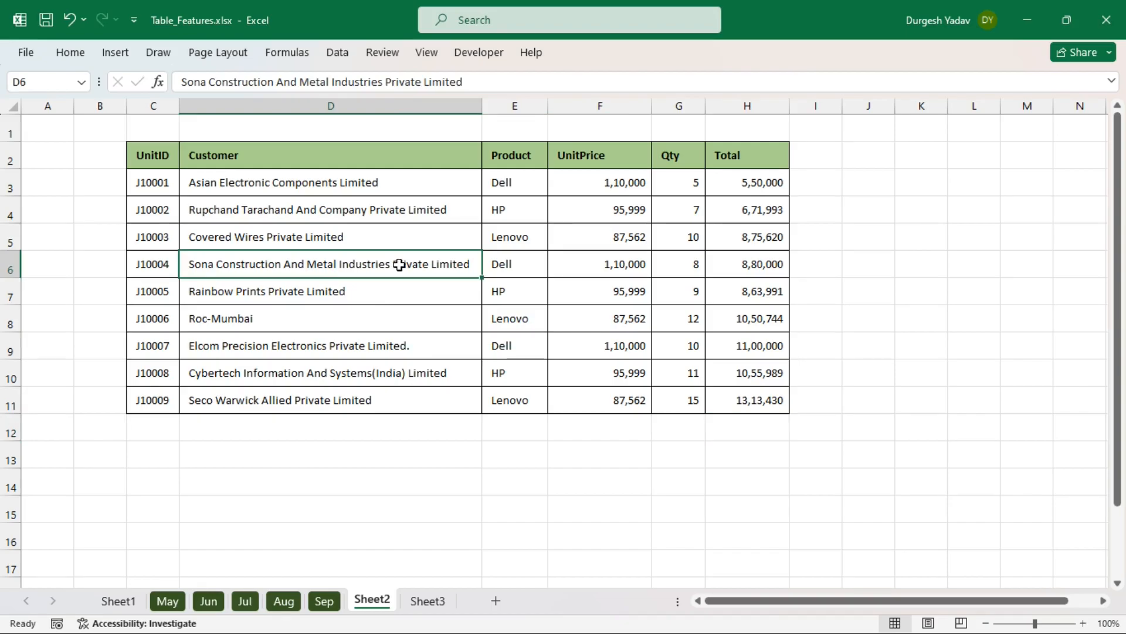
key(ctrl+t)
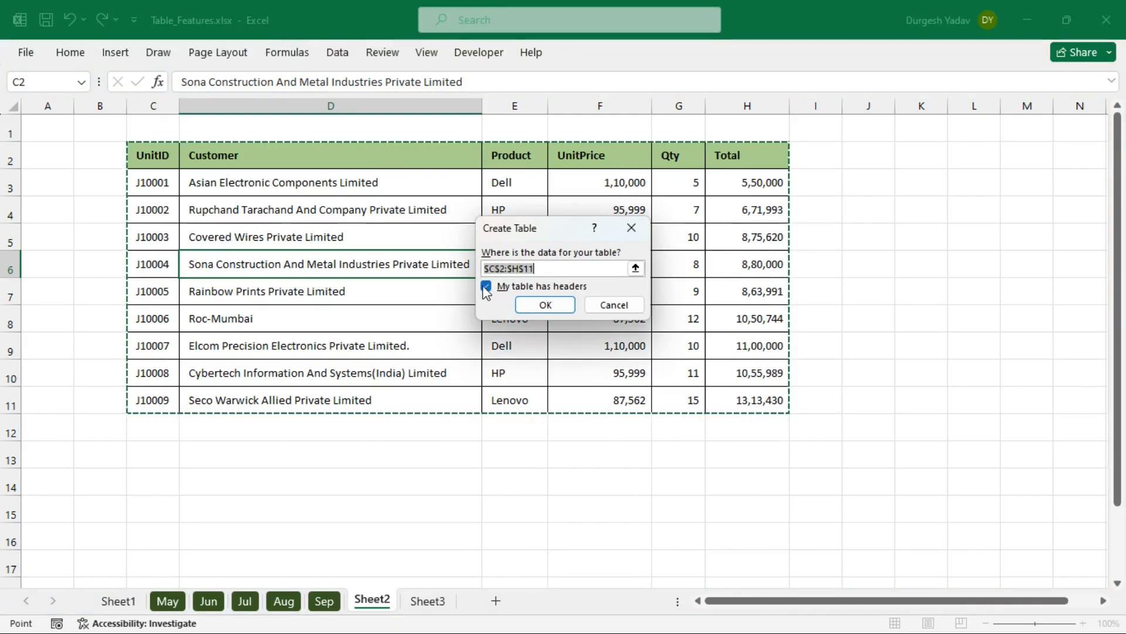
click(543, 306)
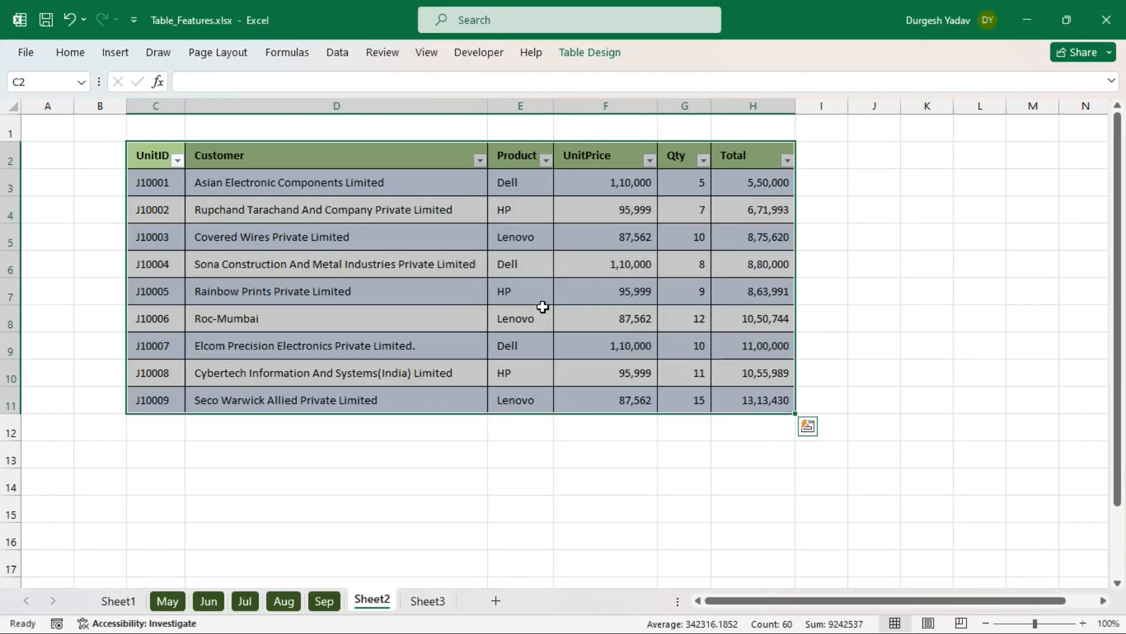
click(358, 253)
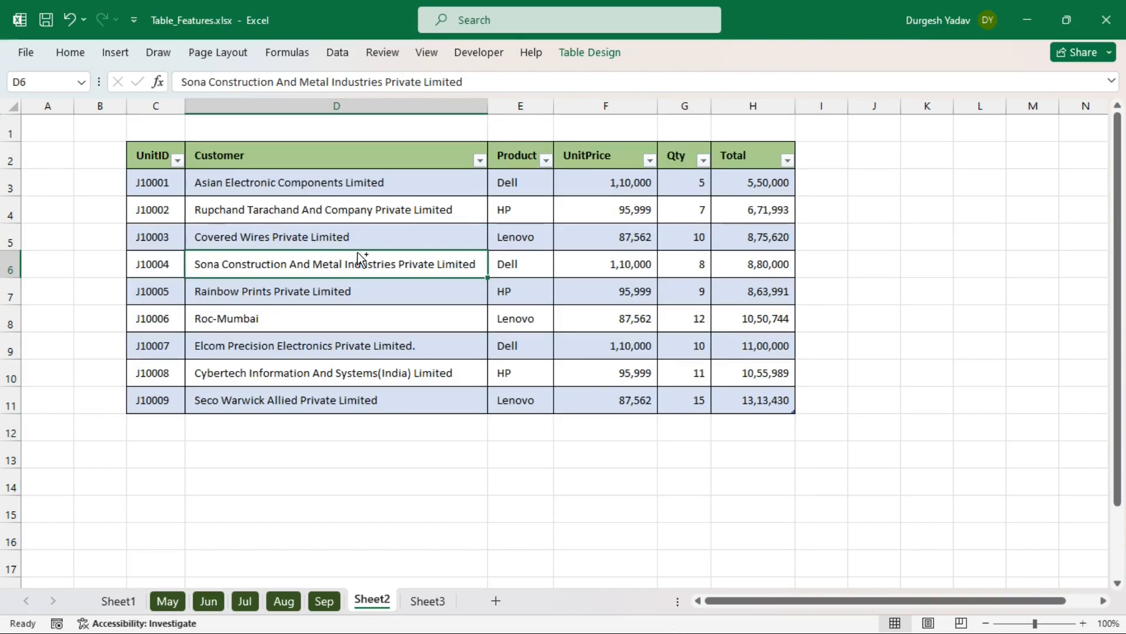
key(ctrl+F1)
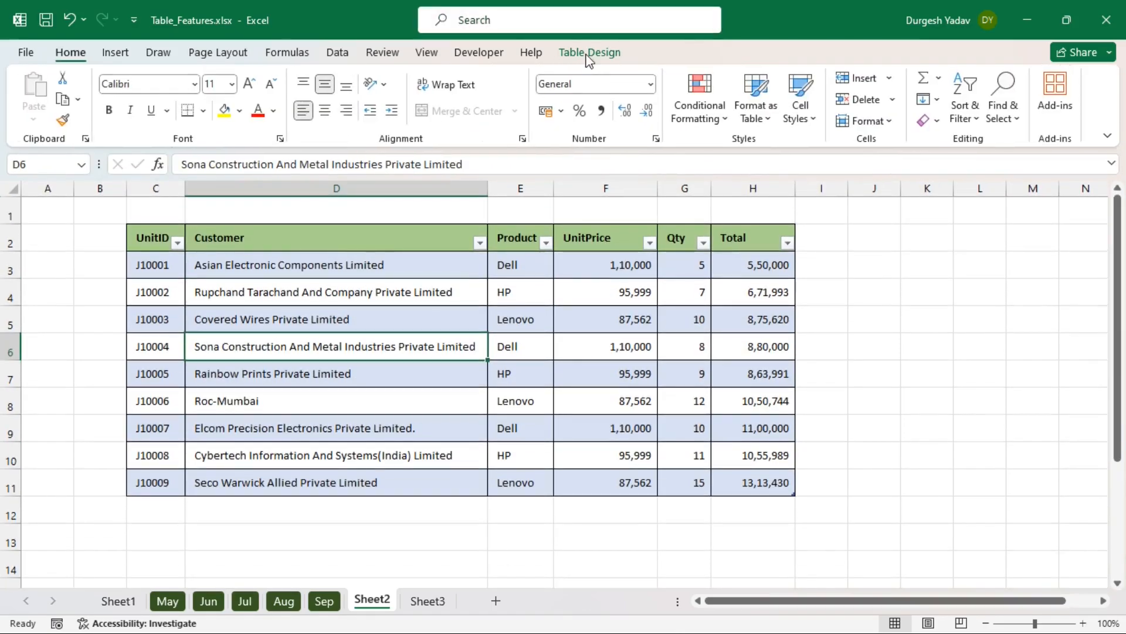
- Switch off Banded Rows for the order table
click(931, 294)
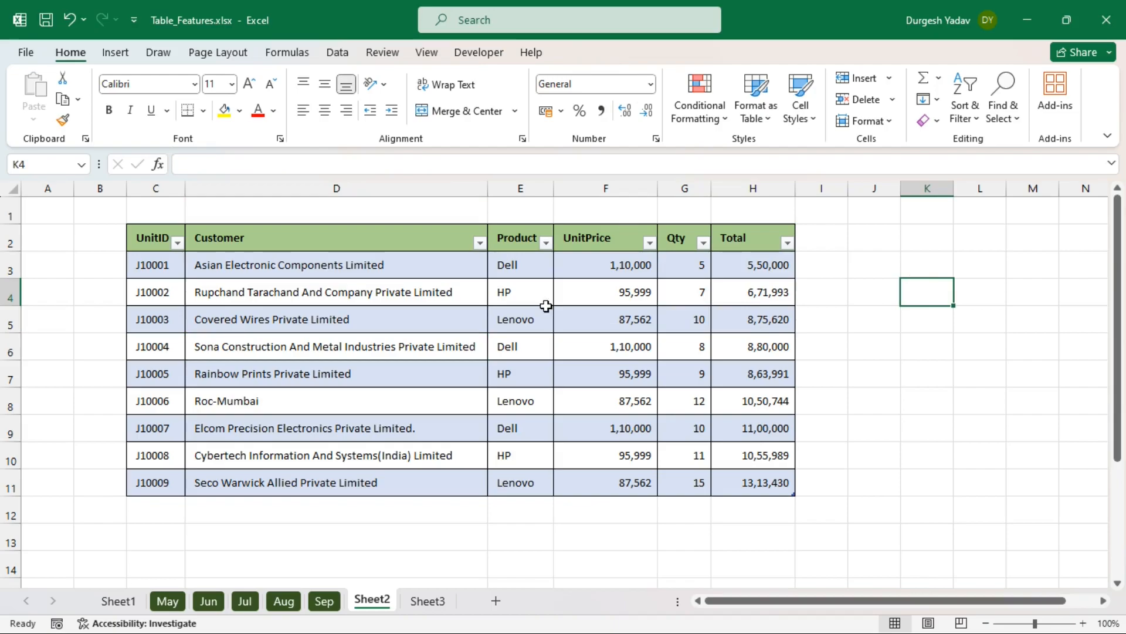
click(338, 319)
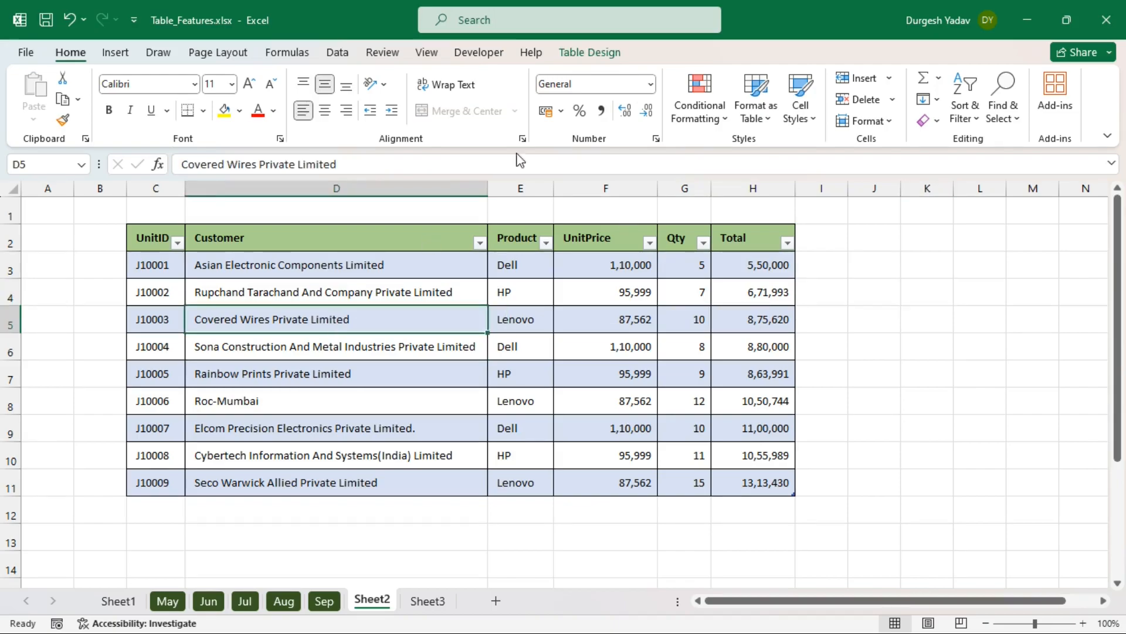
click(592, 53)
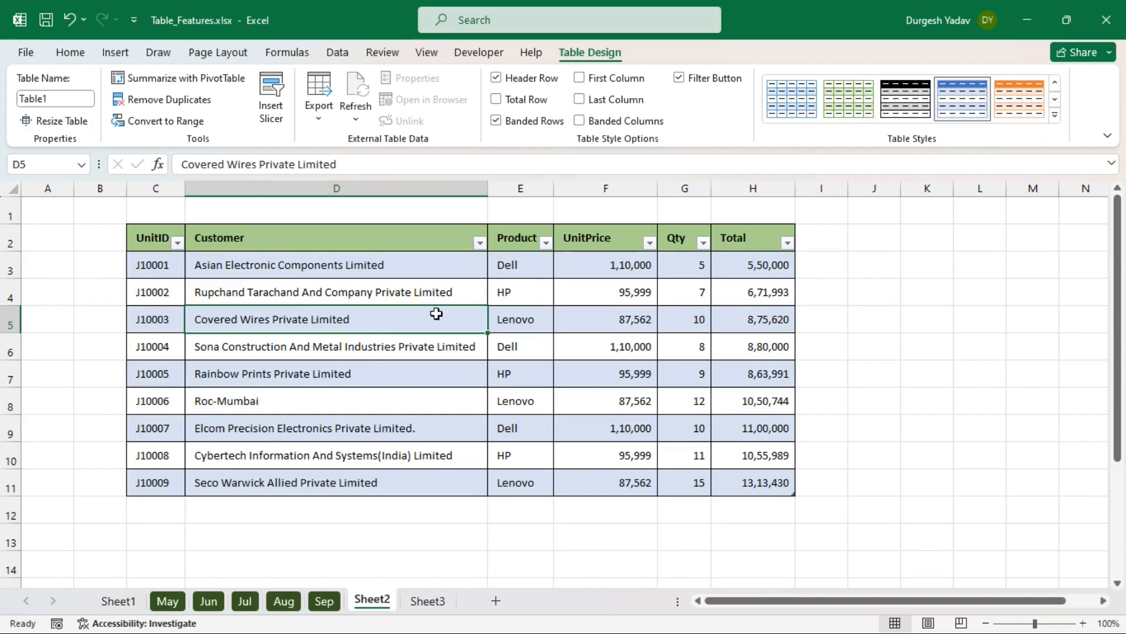
click(497, 121)
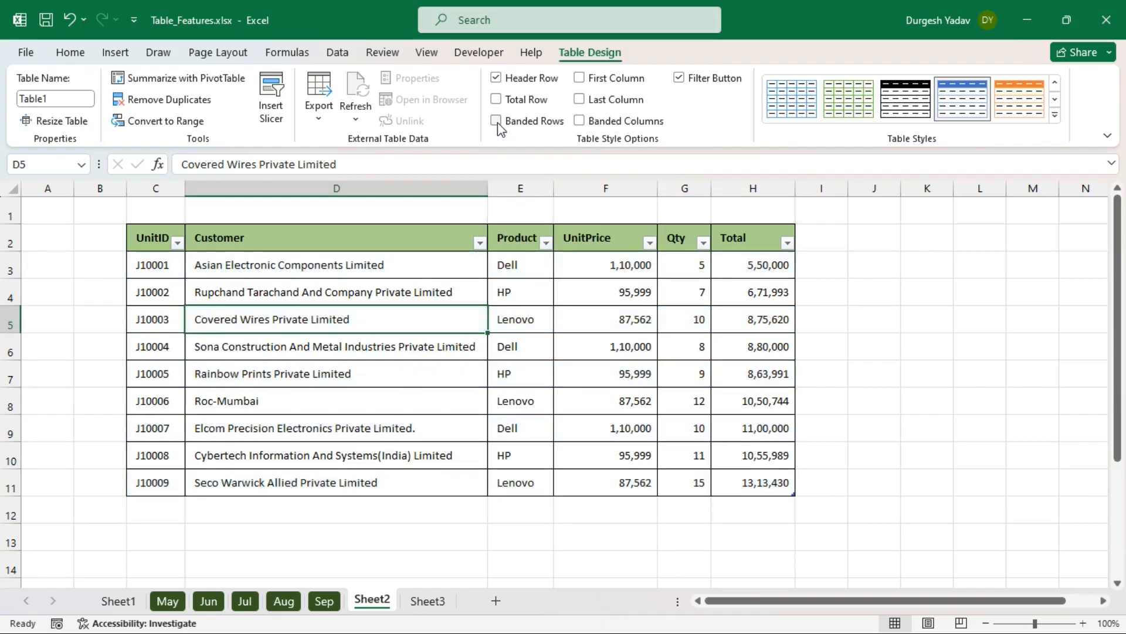
- Check the empty row C12:H12 below the table, then reselect a UnitPrice cell inside it
click(591, 382)
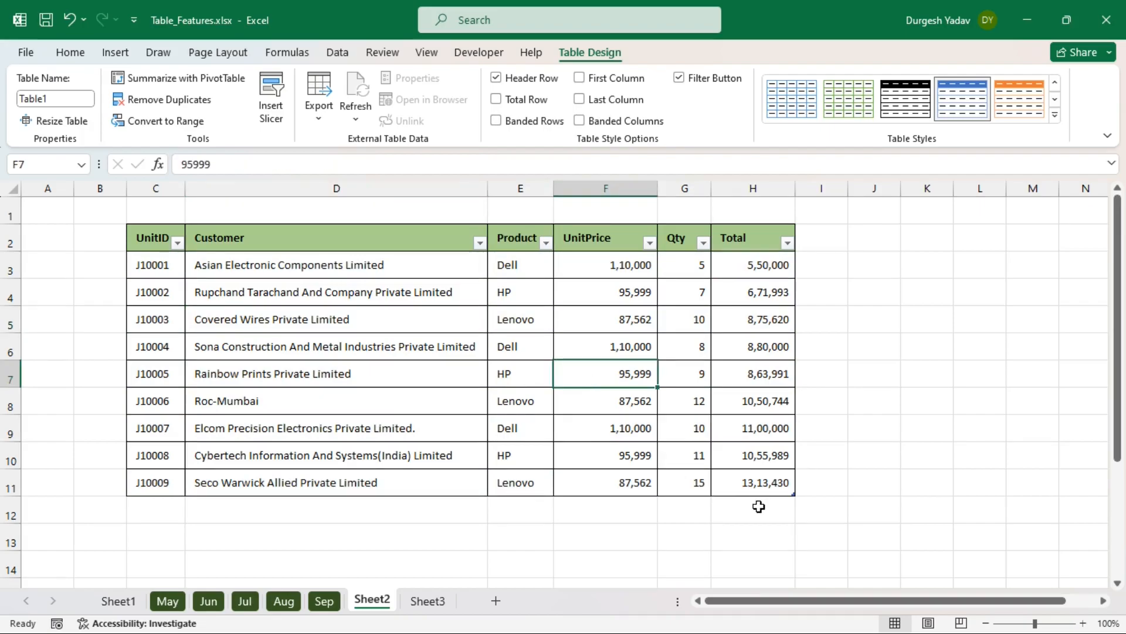
drag(760, 506, 179, 511)
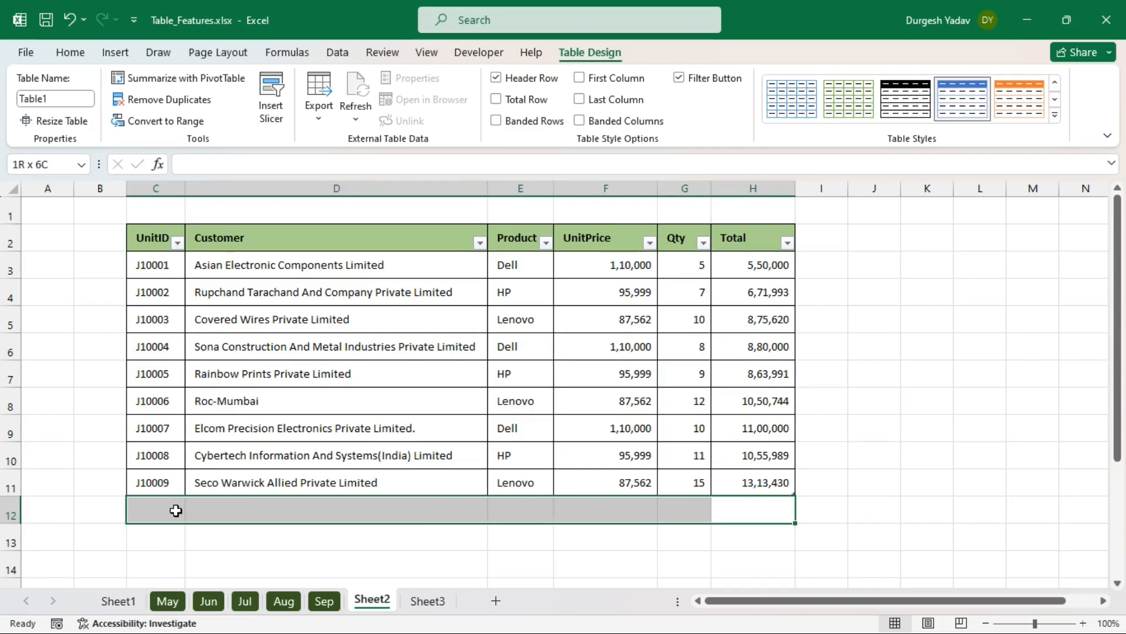
click(765, 512)
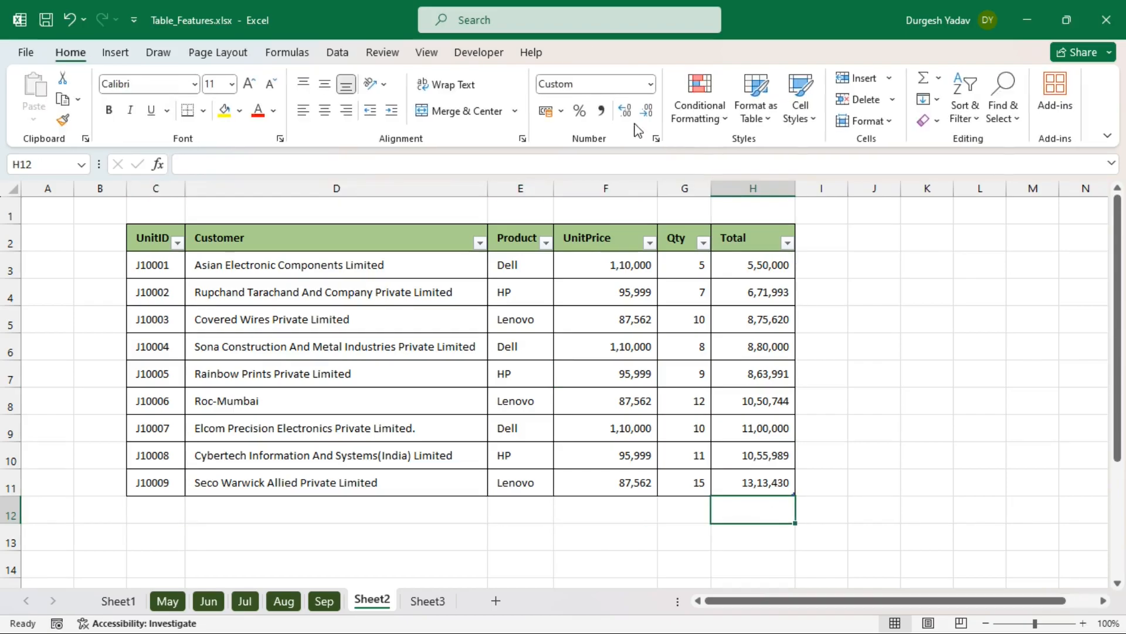
click(636, 319)
click(598, 54)
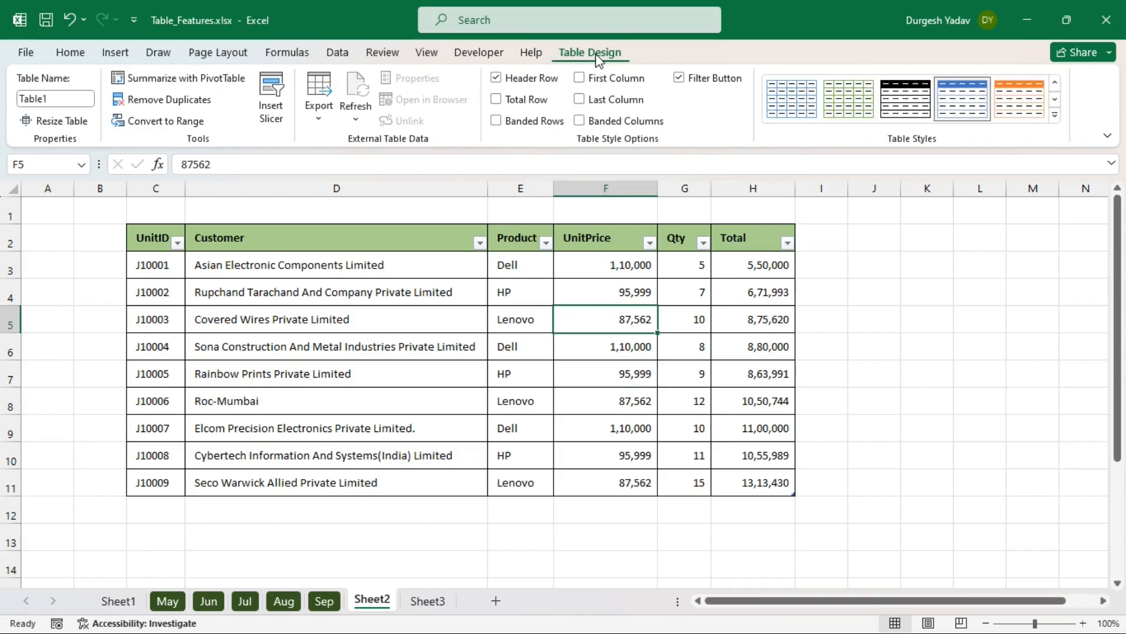
- Add a Total row summing 83,61,767 and rename header H2 from Total to OrderValue
click(498, 100)
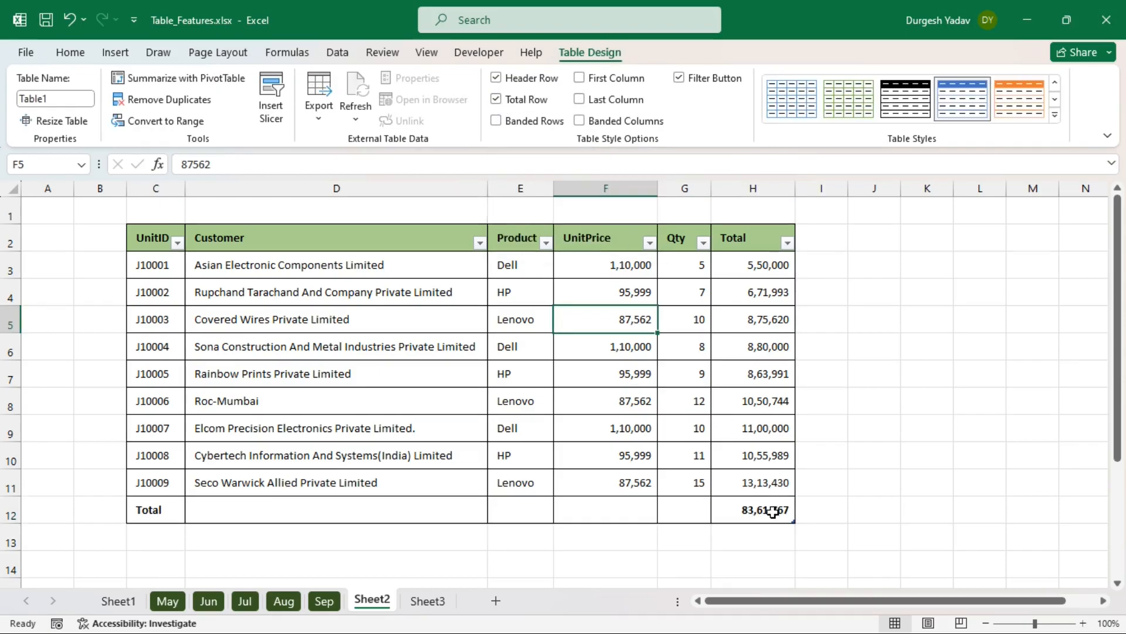
click(762, 511)
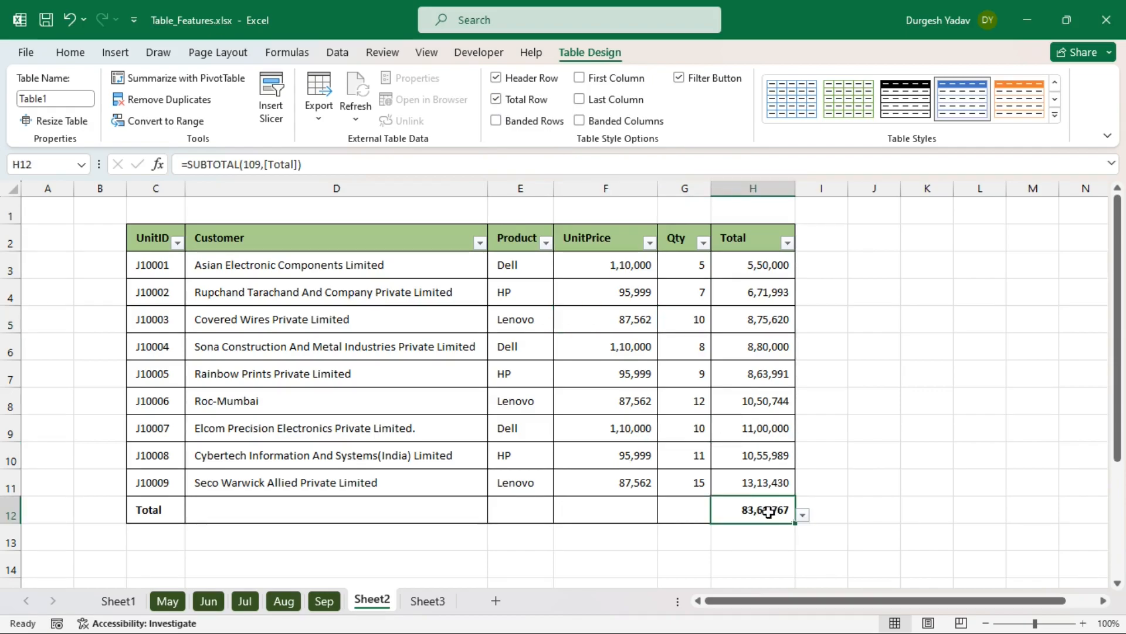
click(736, 238)
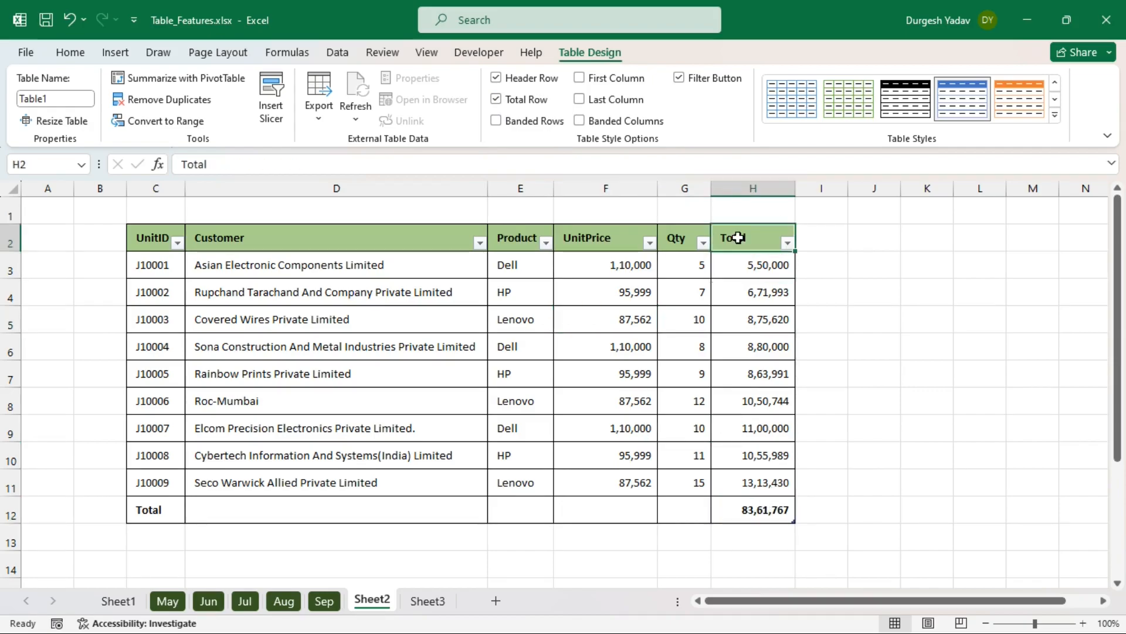
text(Or)
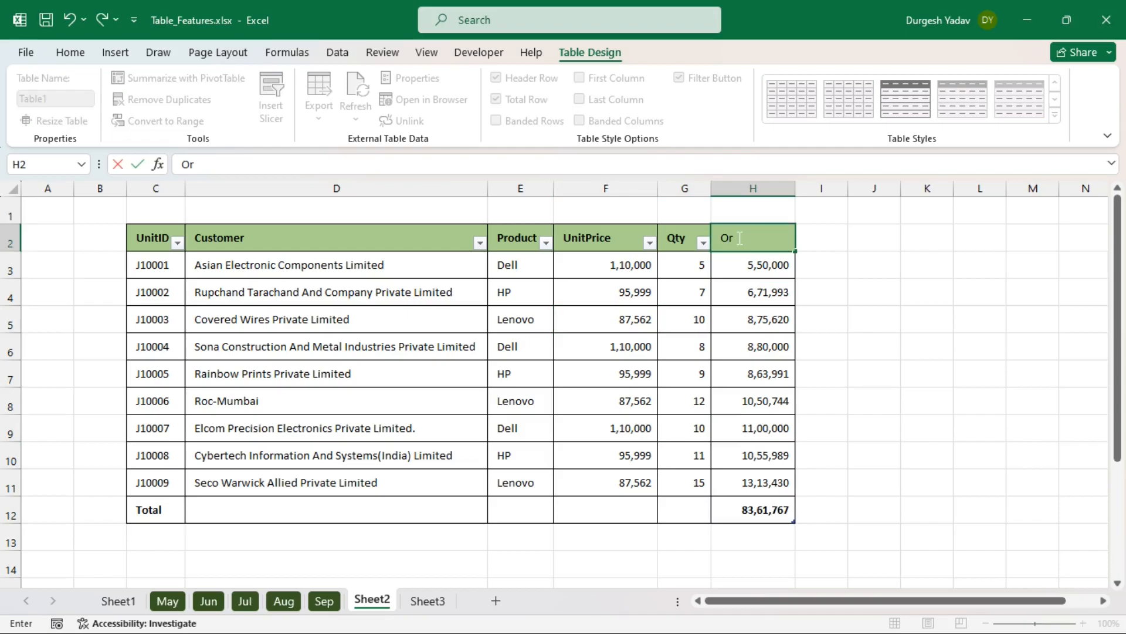
text(derValue)
key(Return)
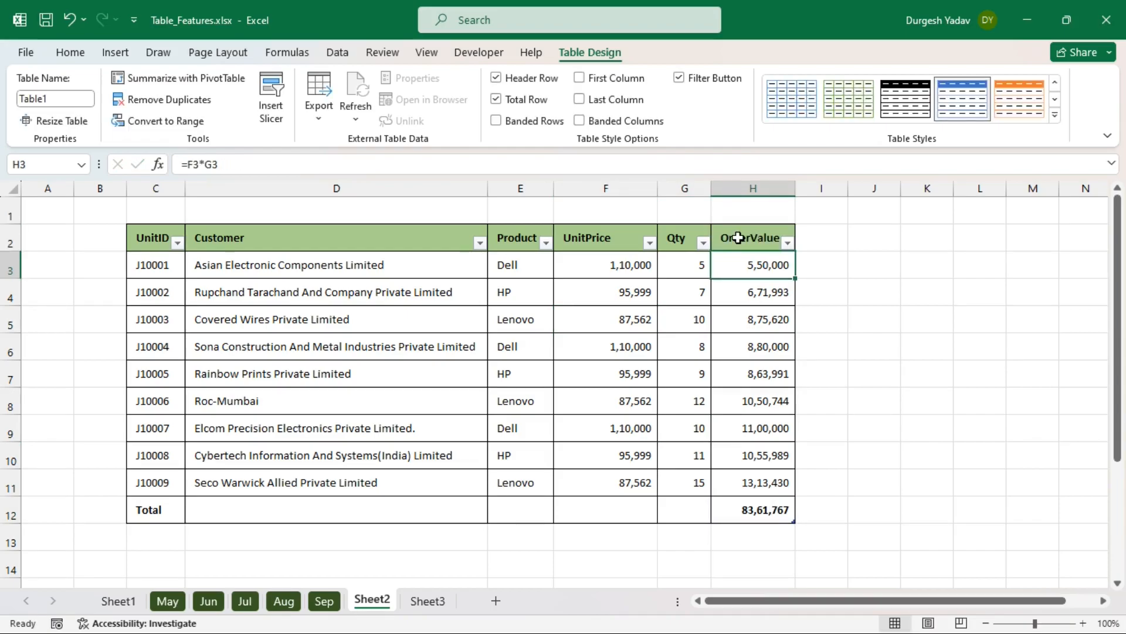
click(756, 510)
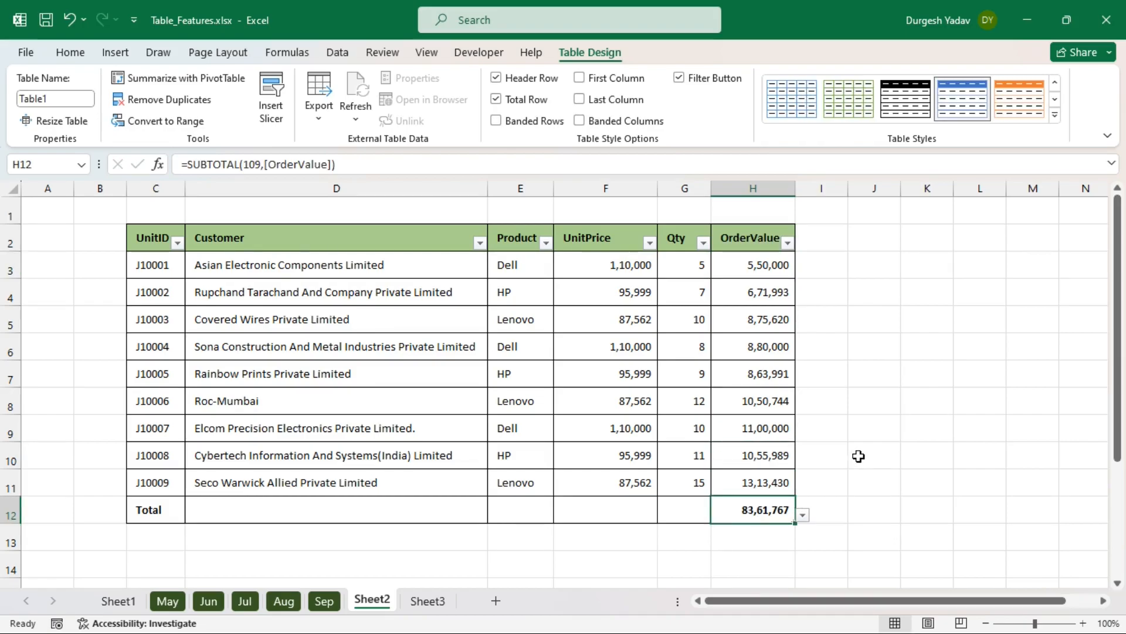
scroll(857, 456, down, 1)
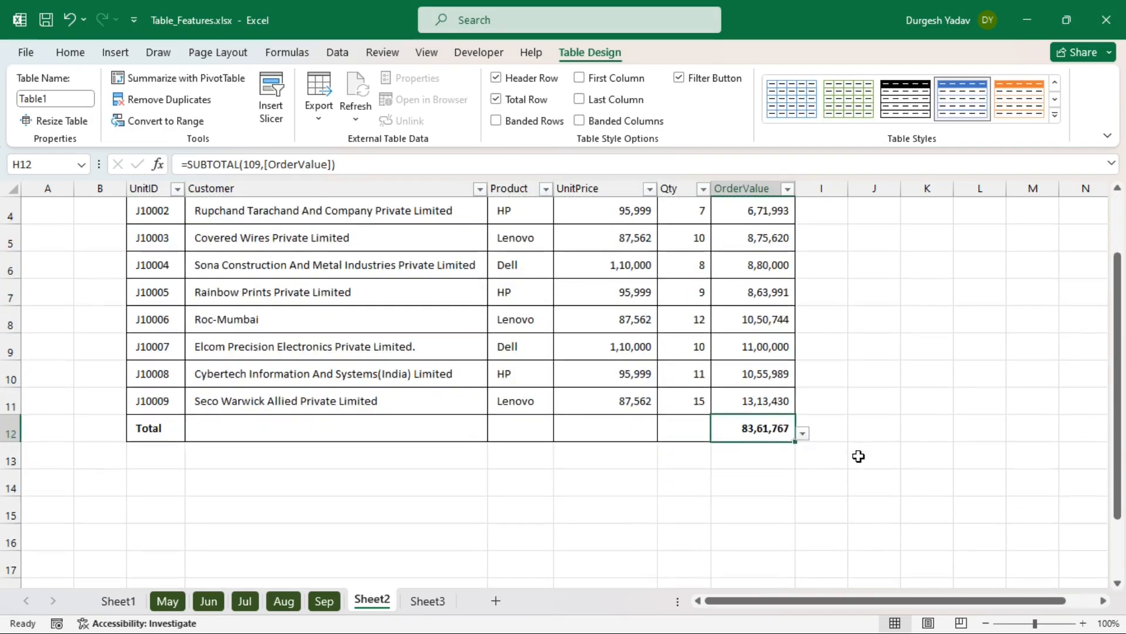
- Try Max, Count and Average for the OrderValue total, then return it to Sum
click(803, 434)
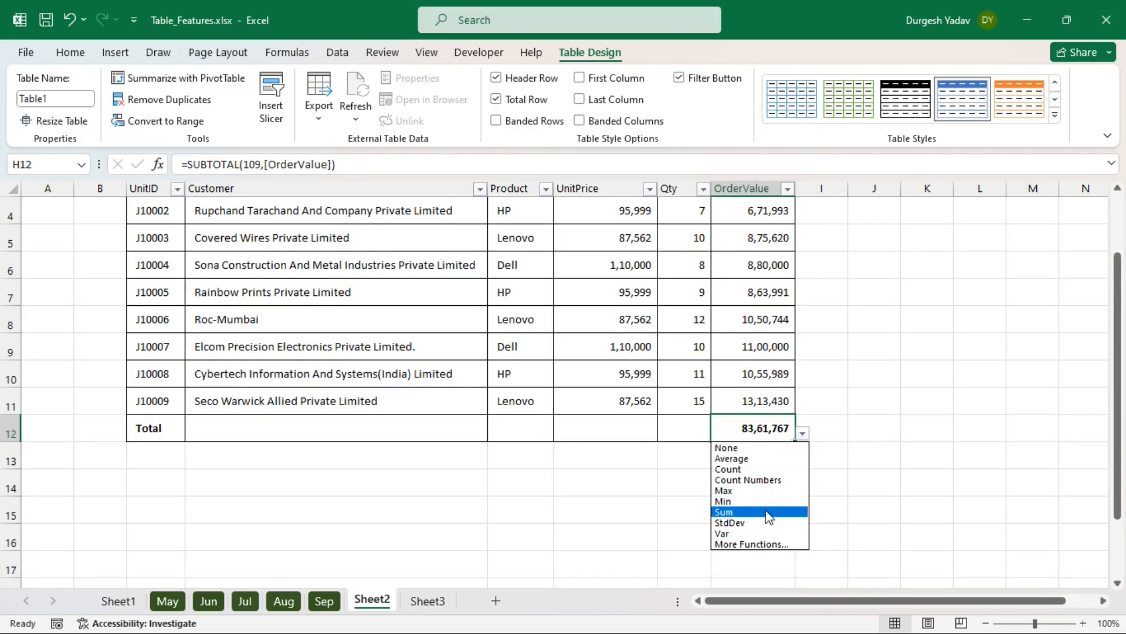
click(754, 492)
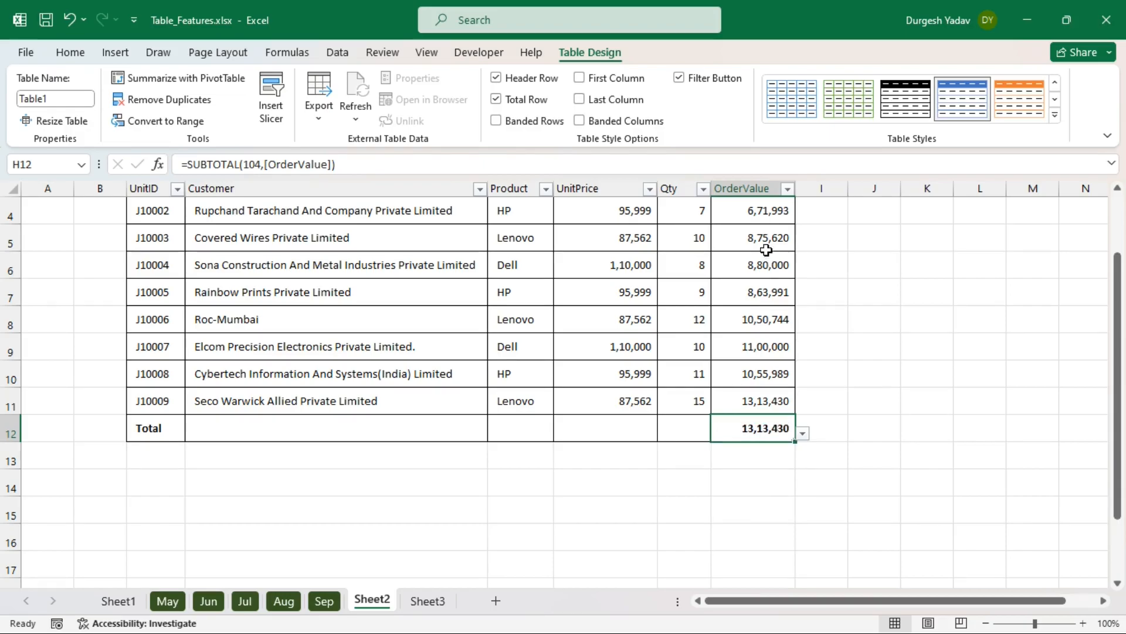
scroll(766, 285, up, 1)
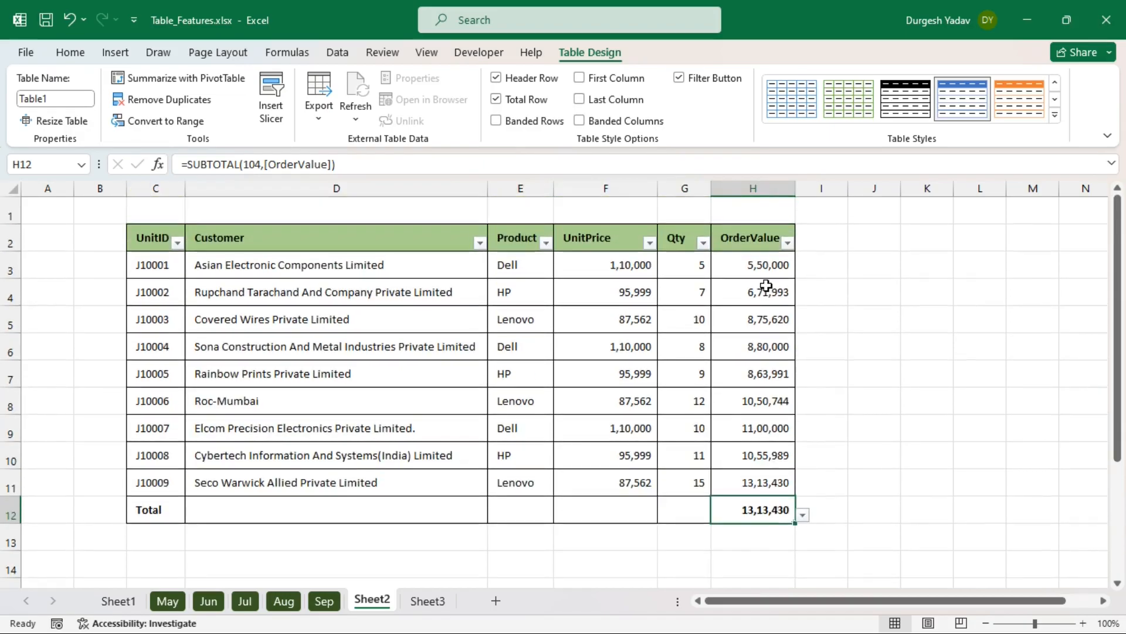
click(802, 515)
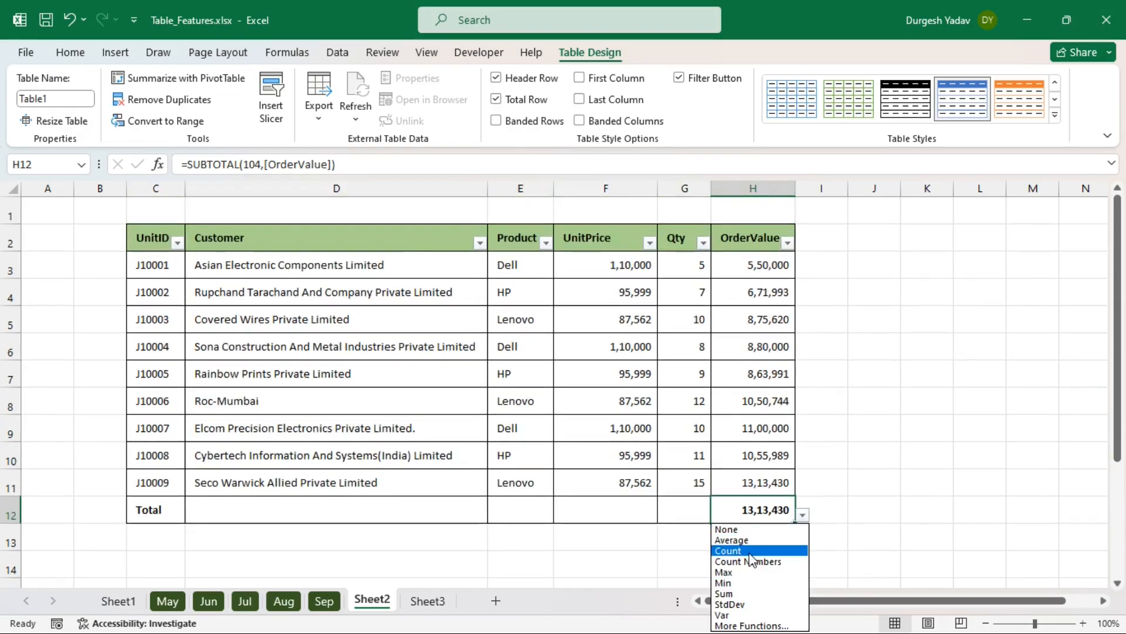
click(751, 552)
click(803, 515)
click(803, 518)
click(804, 517)
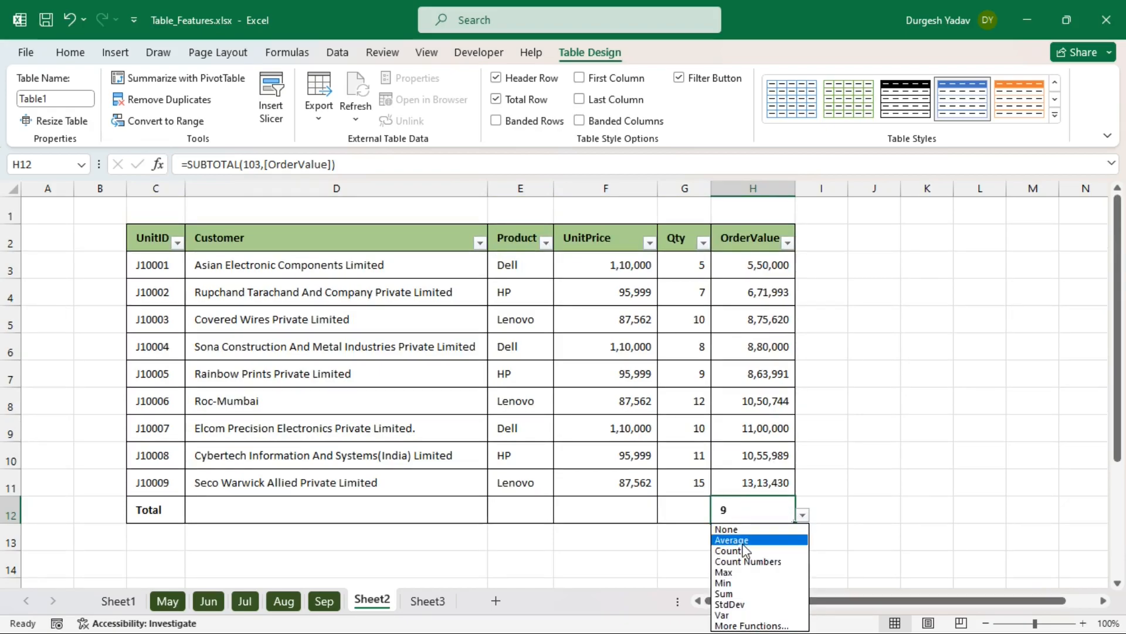
click(745, 540)
click(803, 515)
click(746, 593)
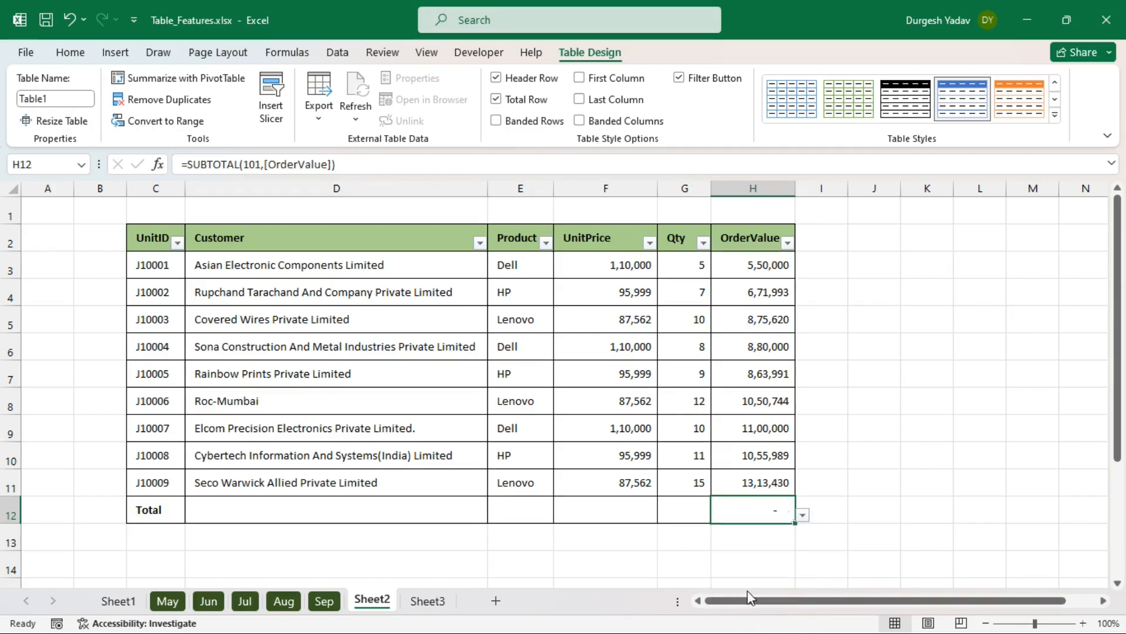
- Try Sum, Count and Average for the Qty total, then set it to None
click(678, 514)
click(719, 514)
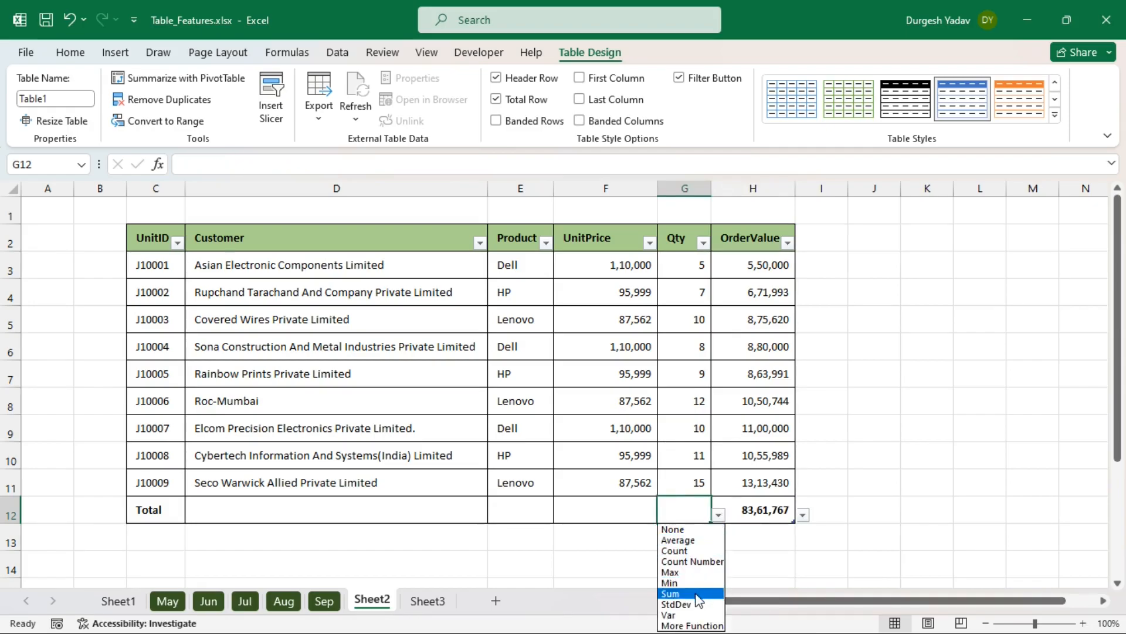
click(698, 593)
click(719, 514)
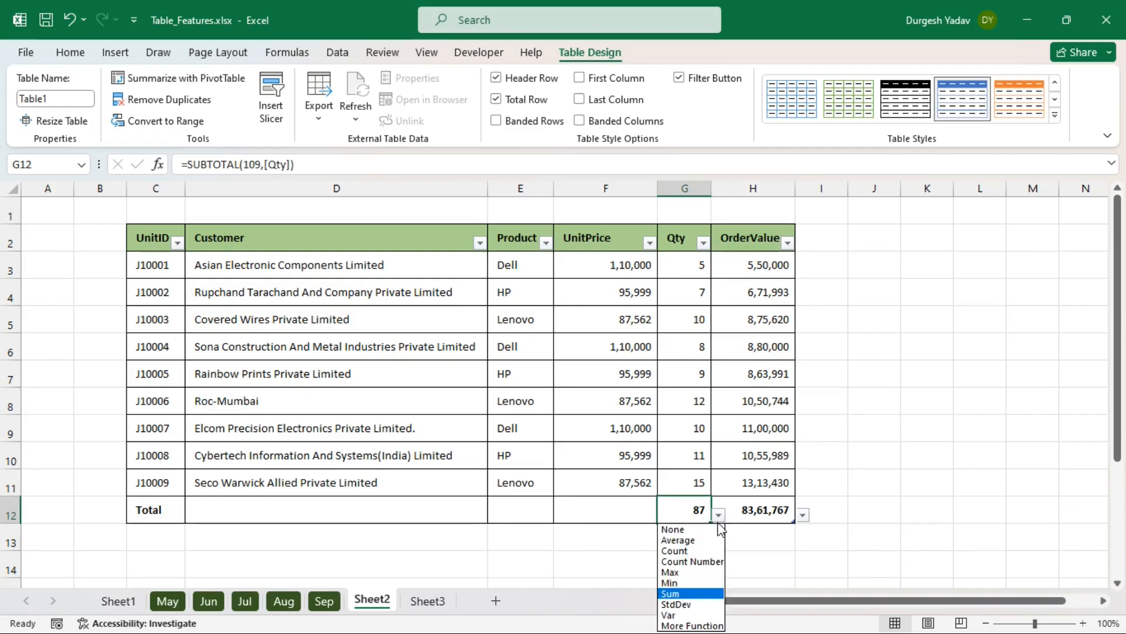
click(696, 547)
click(719, 514)
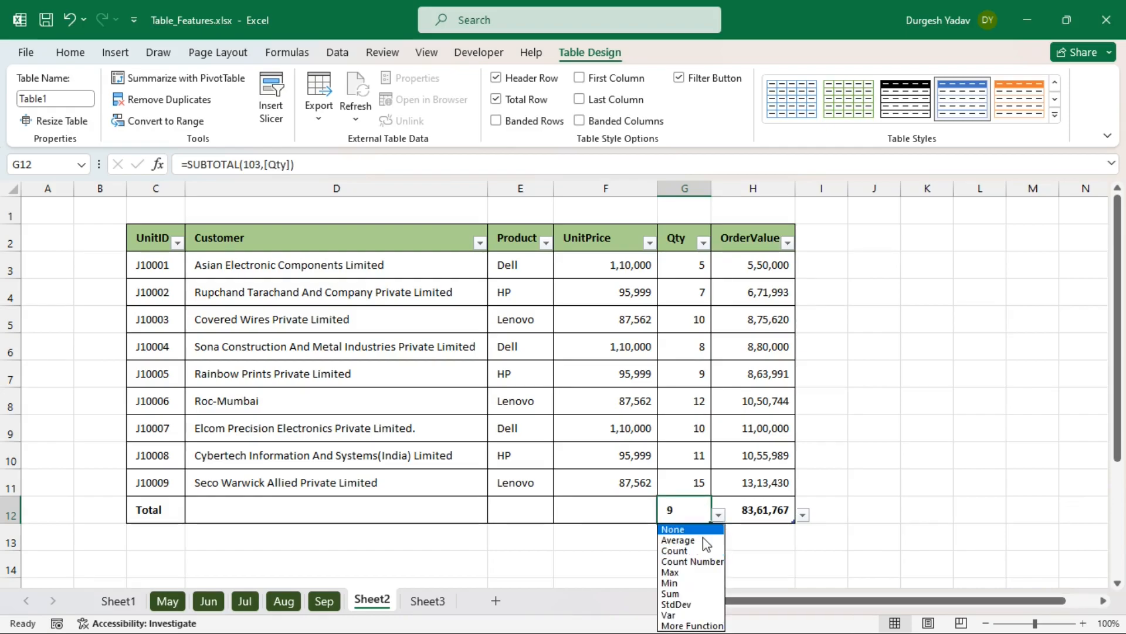
click(698, 535)
click(718, 515)
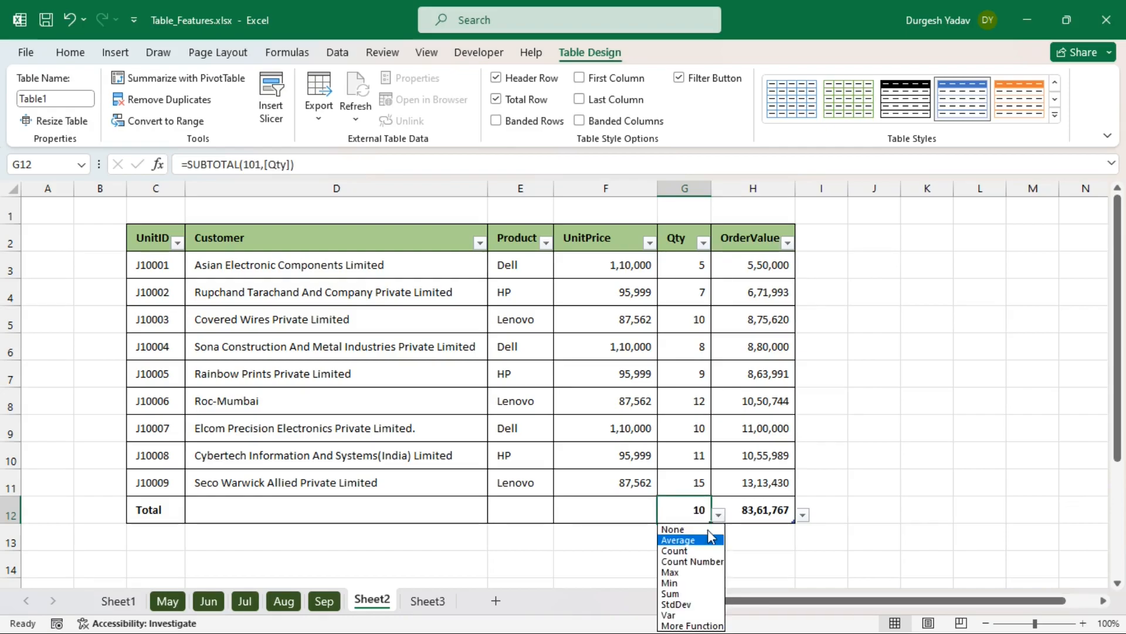
click(685, 531)
click(853, 520)
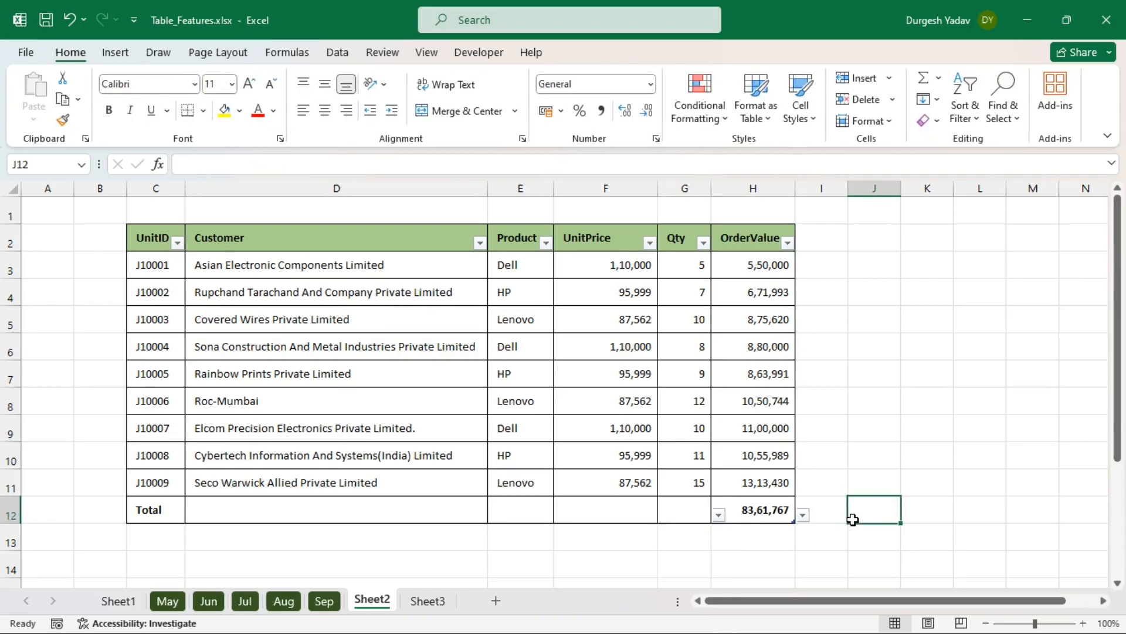
- Add a new table row with UnitID J10010 for customer ABC Company
click(776, 481)
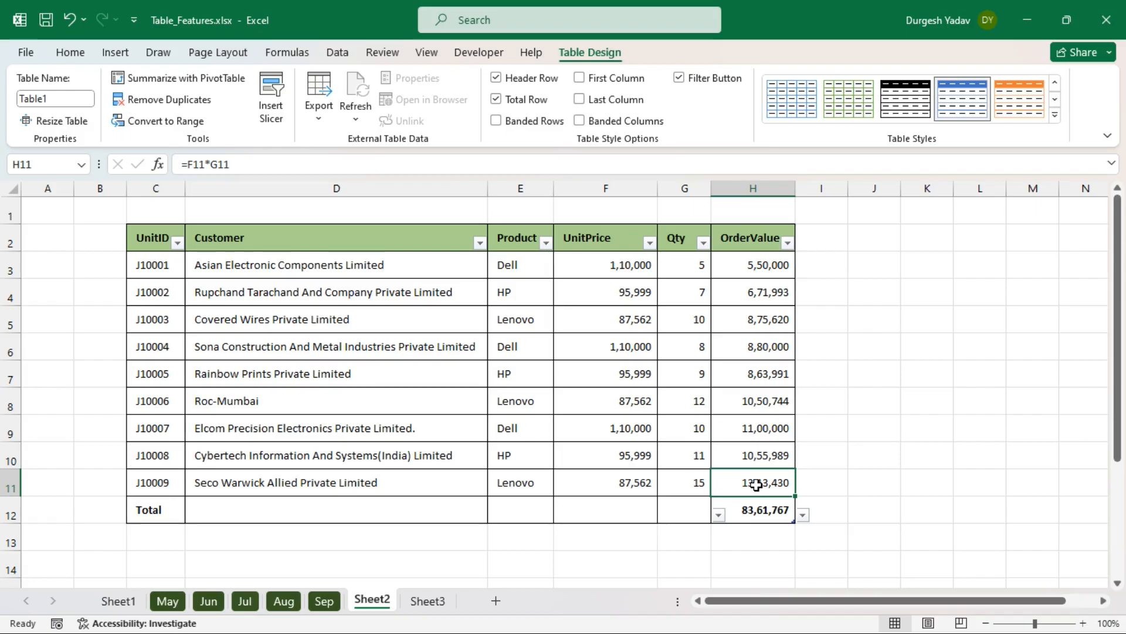
key(Tab)
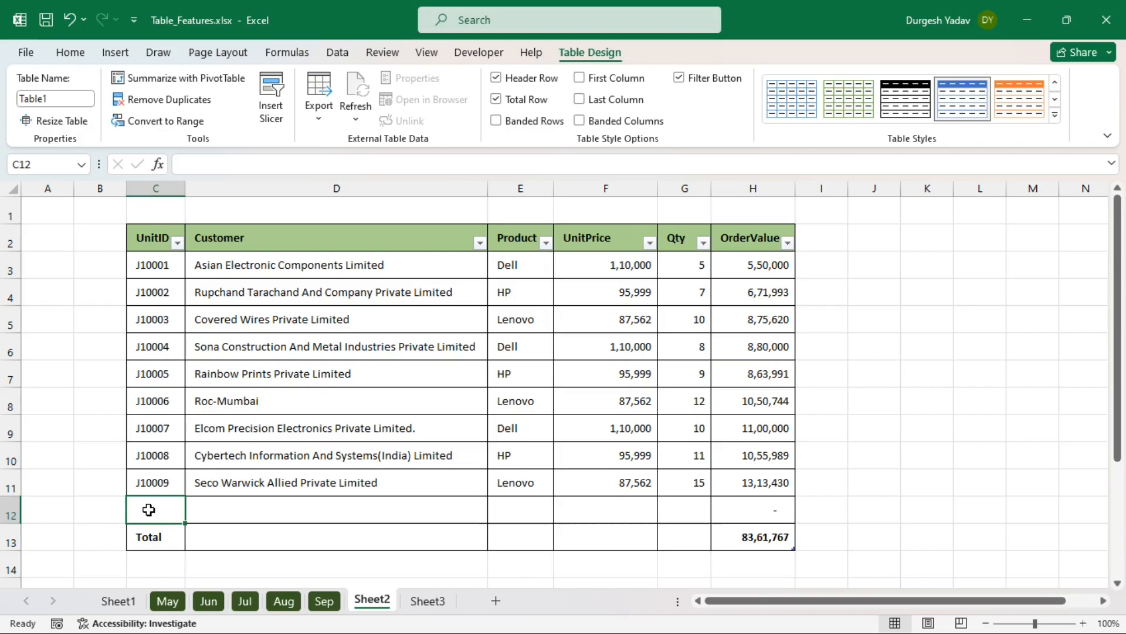
text(J10010)
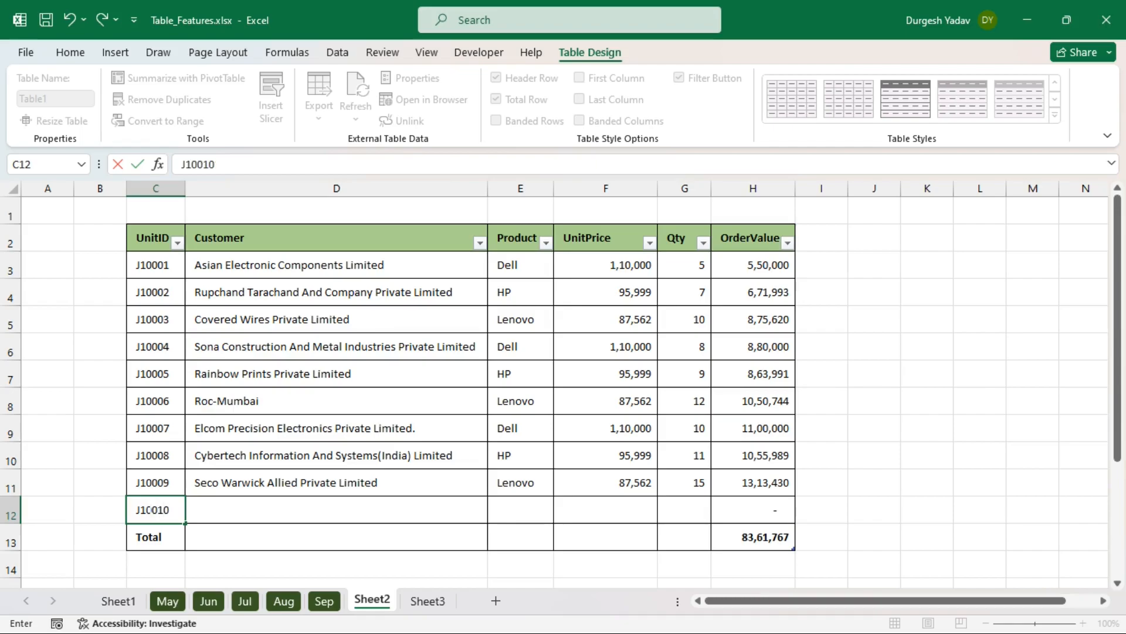
click(250, 513)
text(ABC Company)
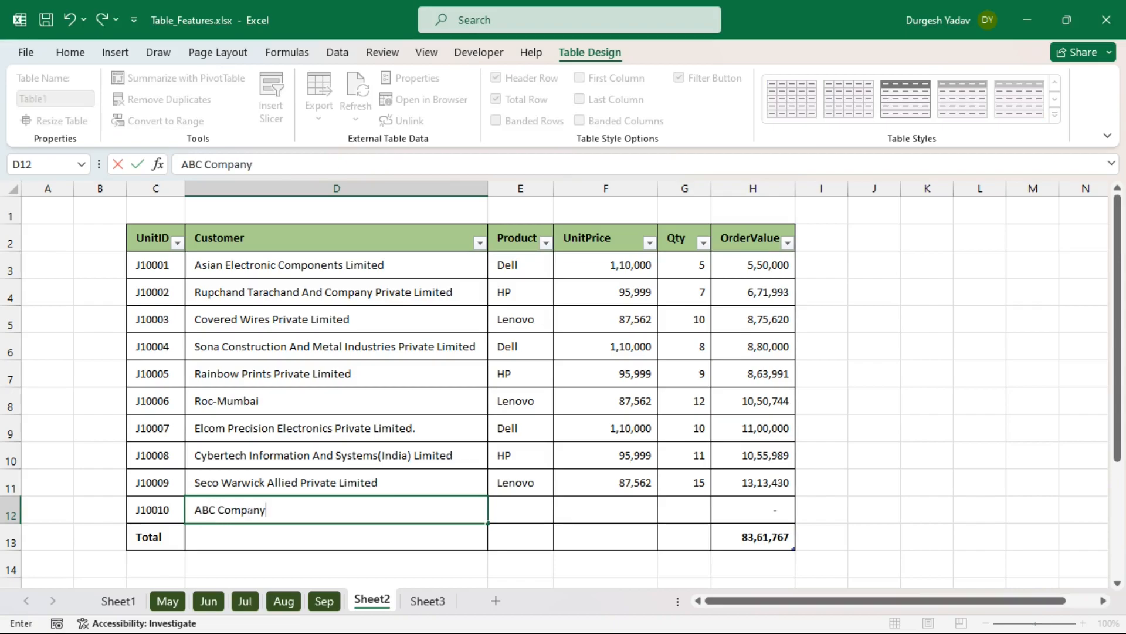
key(Return)
- Enter product HP, price 76,890 and Qty 2, giving OrderValue 1,53,780 and total 85,15,547; collapse the ribbon
click(521, 503)
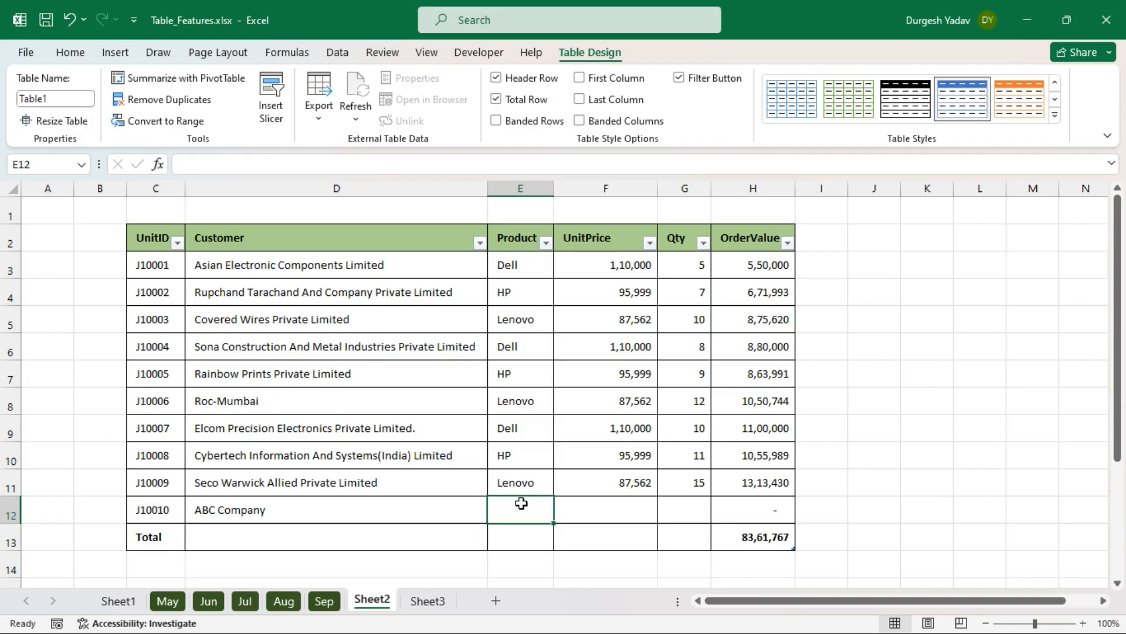
text(HP)
key(Return)
click(621, 507)
text(76890)
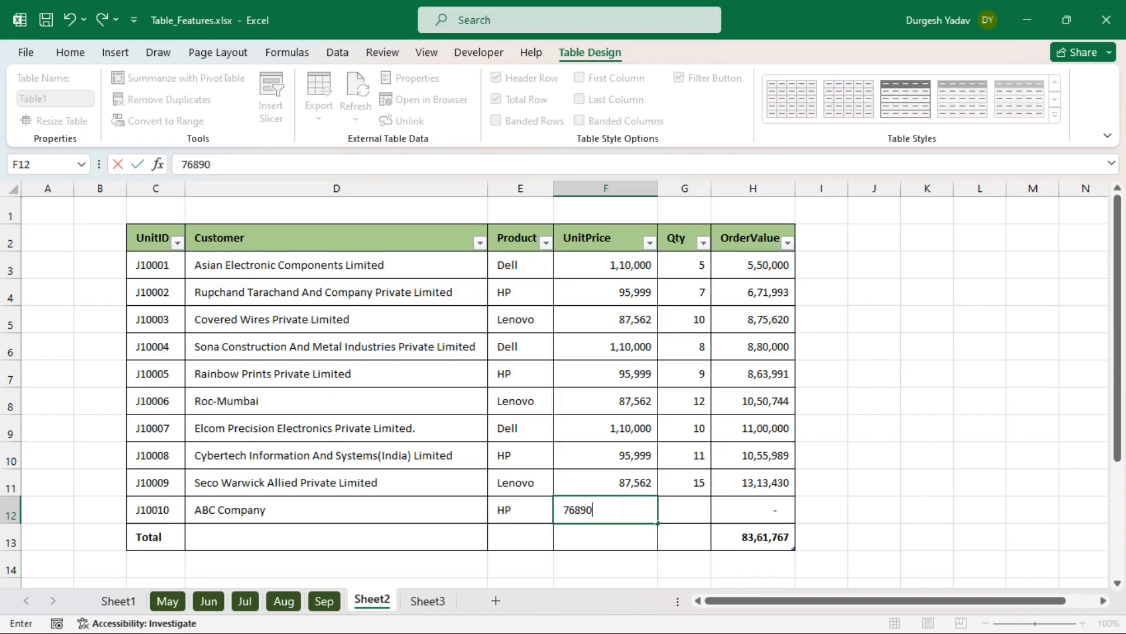
click(687, 516)
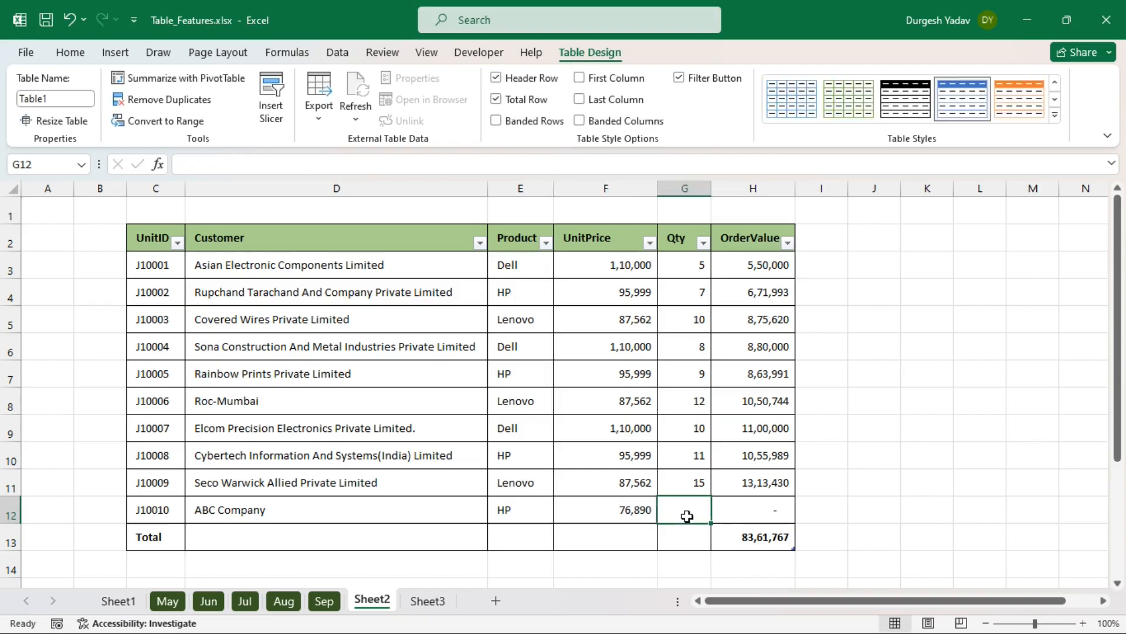
text(2)
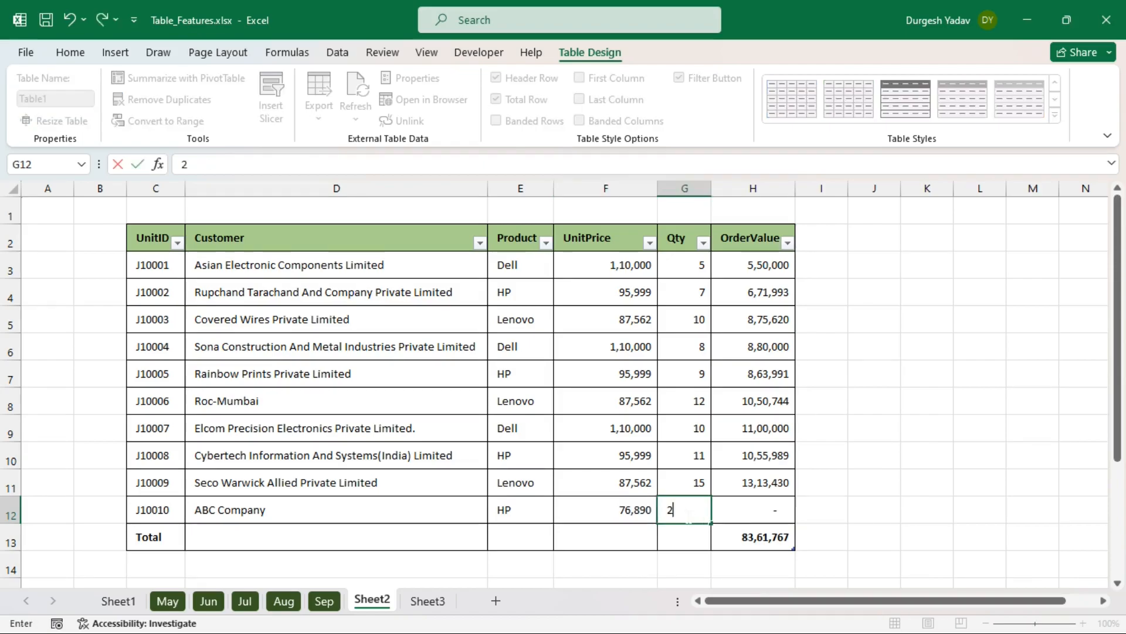
key(Return)
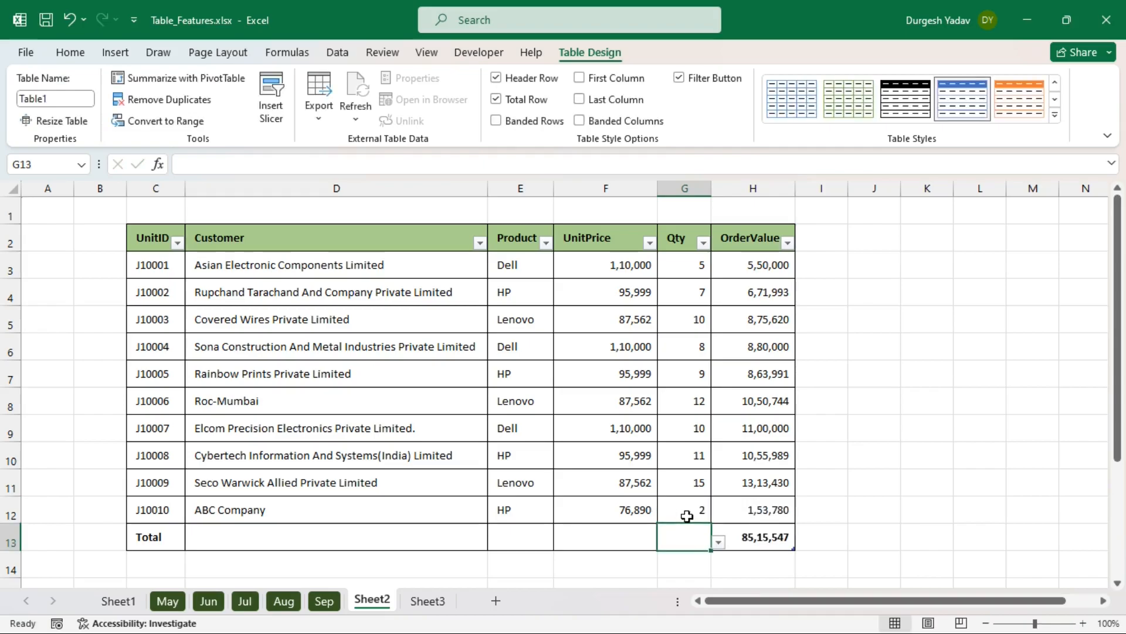
click(763, 512)
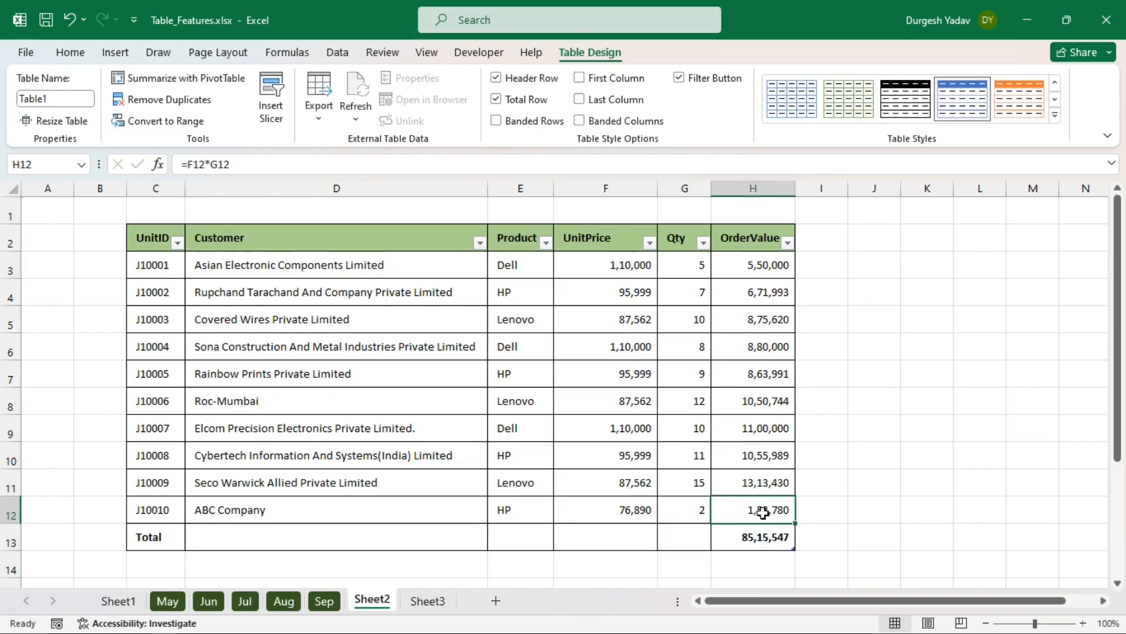
click(761, 540)
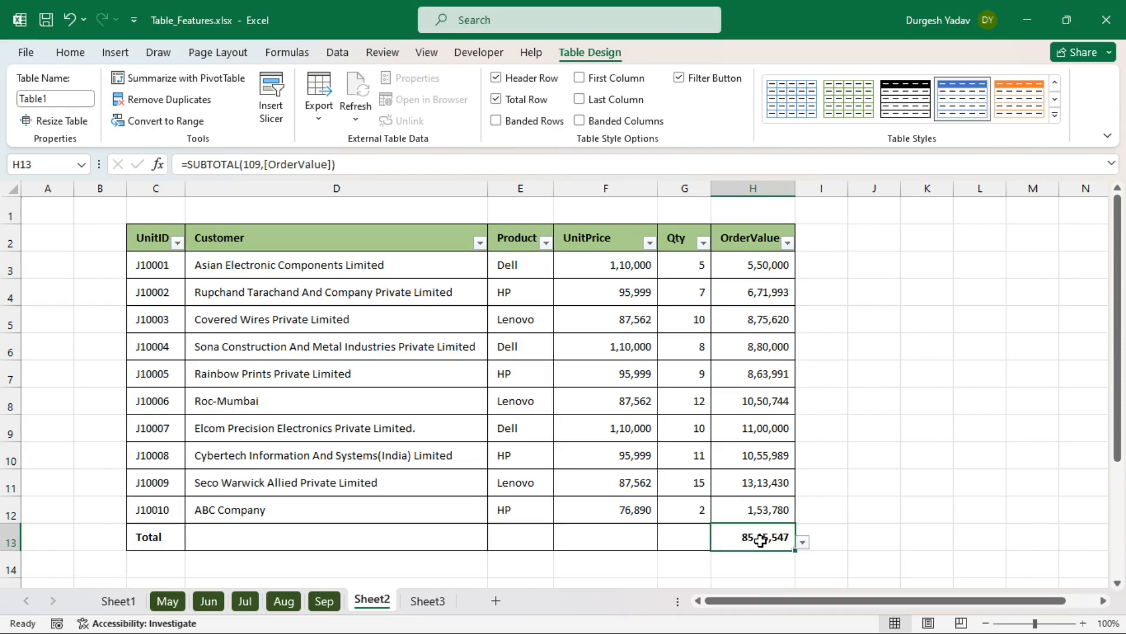
key(ctrl+F1)
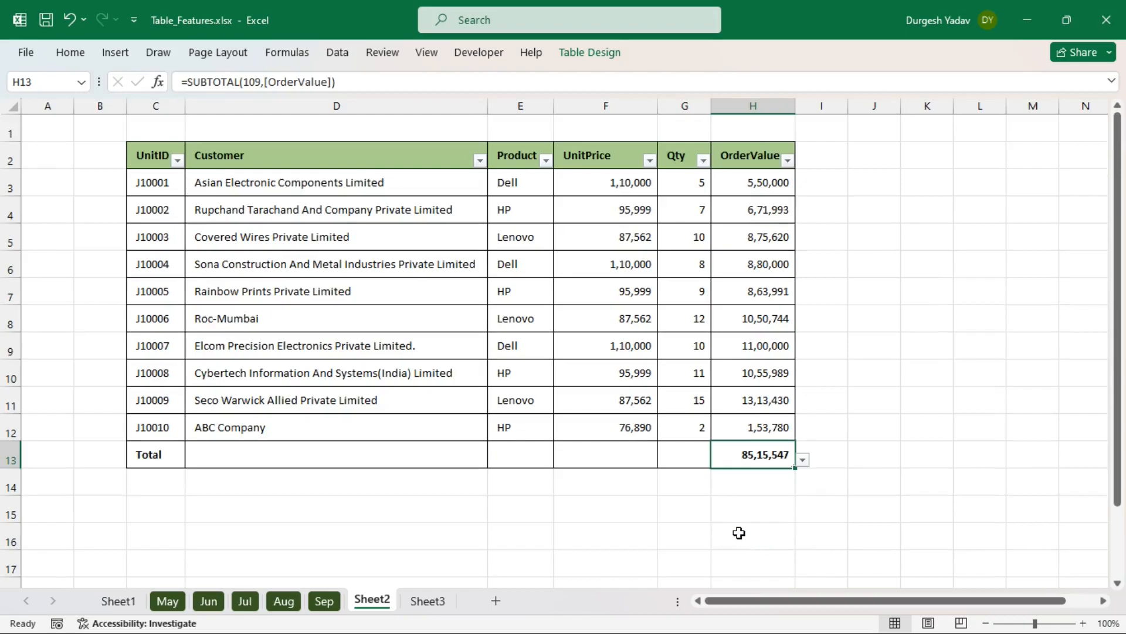
- Browse the month sheets, then convert the May data A1:G31 into a table with headers
click(173, 603)
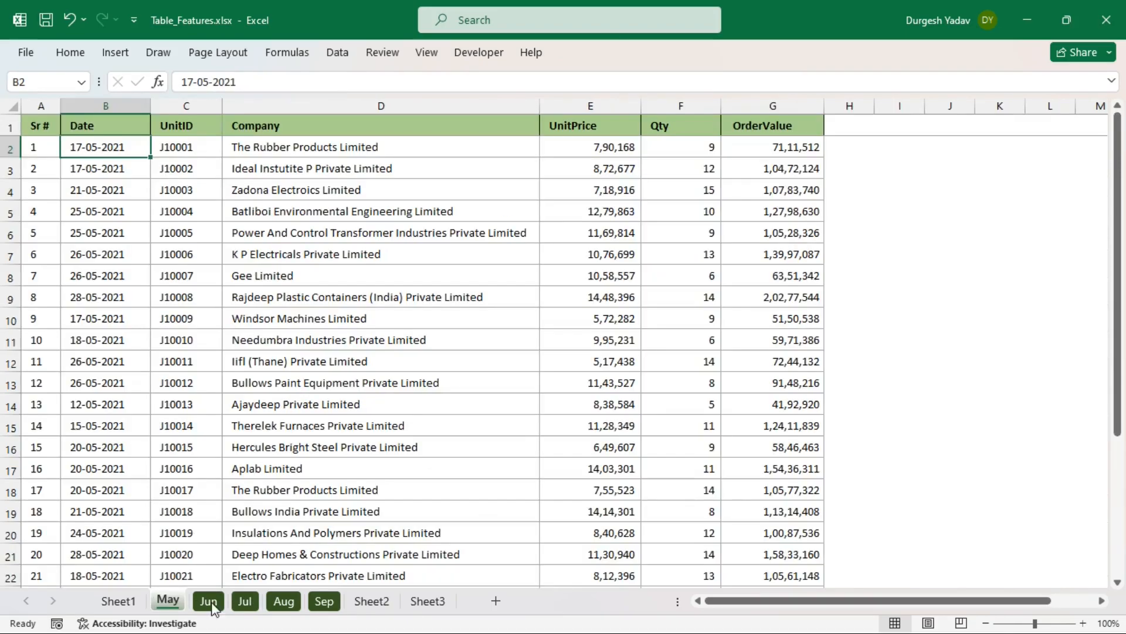
click(209, 602)
click(245, 602)
click(284, 602)
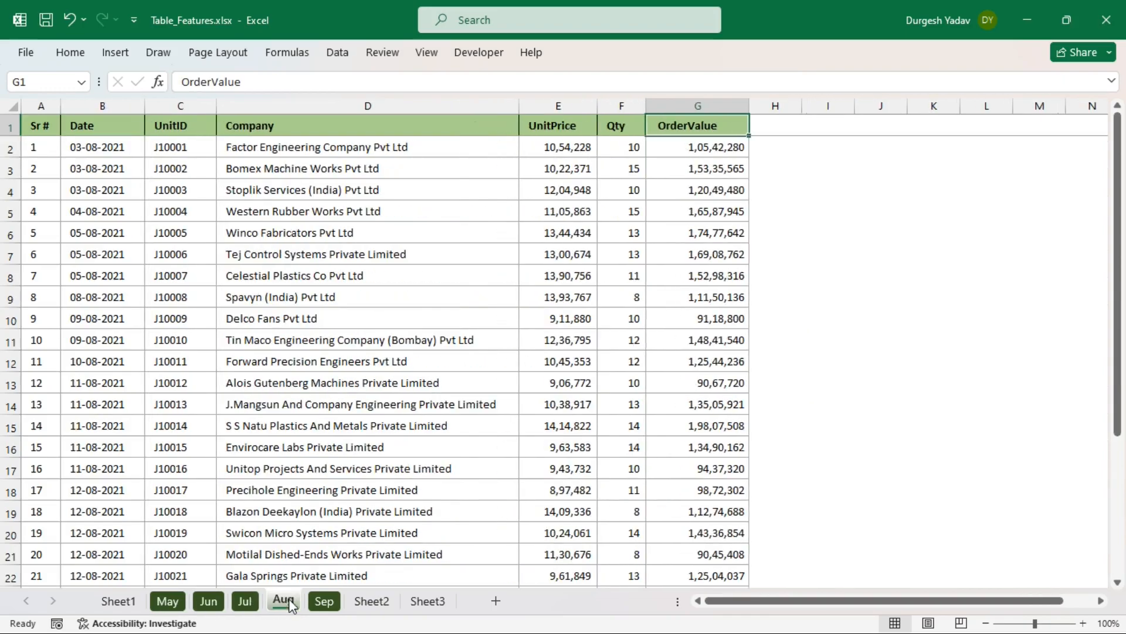
click(323, 602)
click(167, 602)
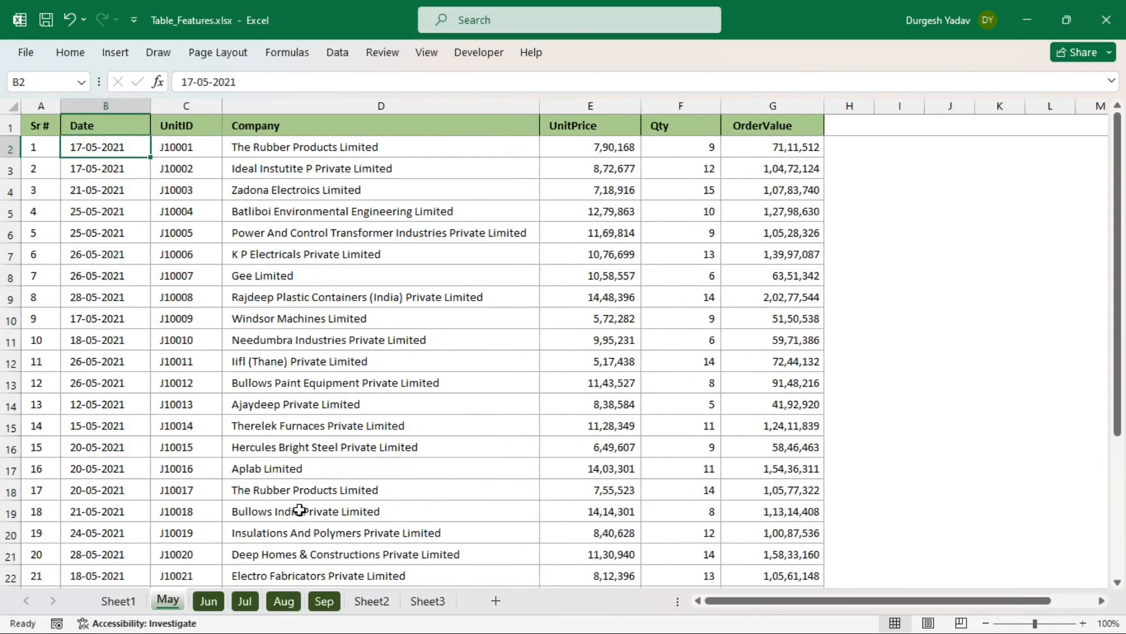
click(352, 338)
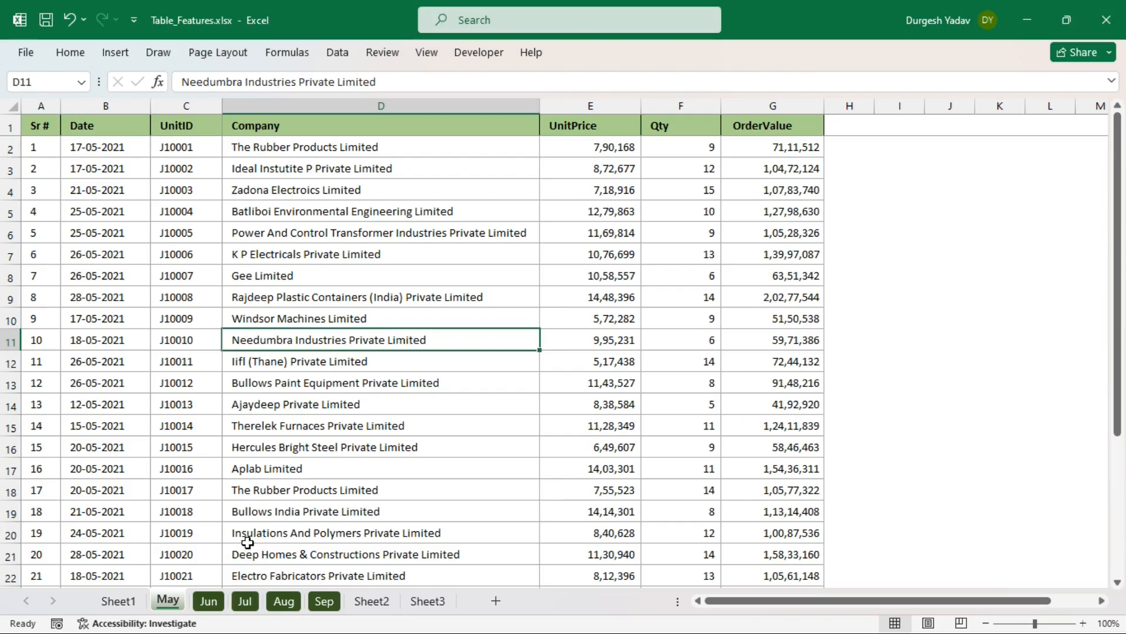
key(ctrl+t)
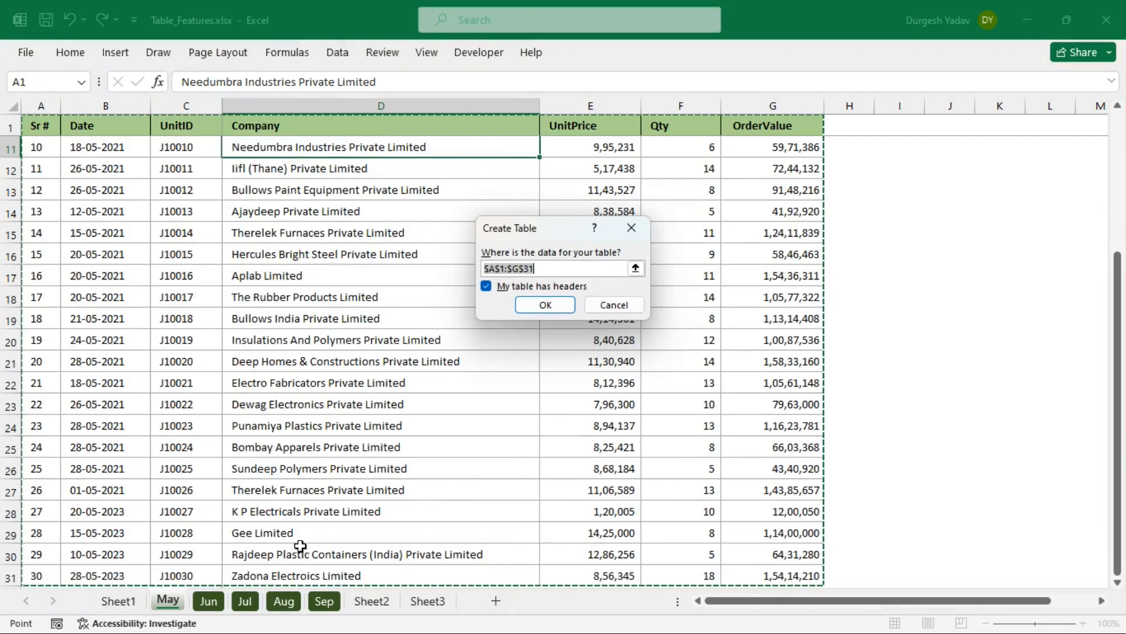
click(545, 305)
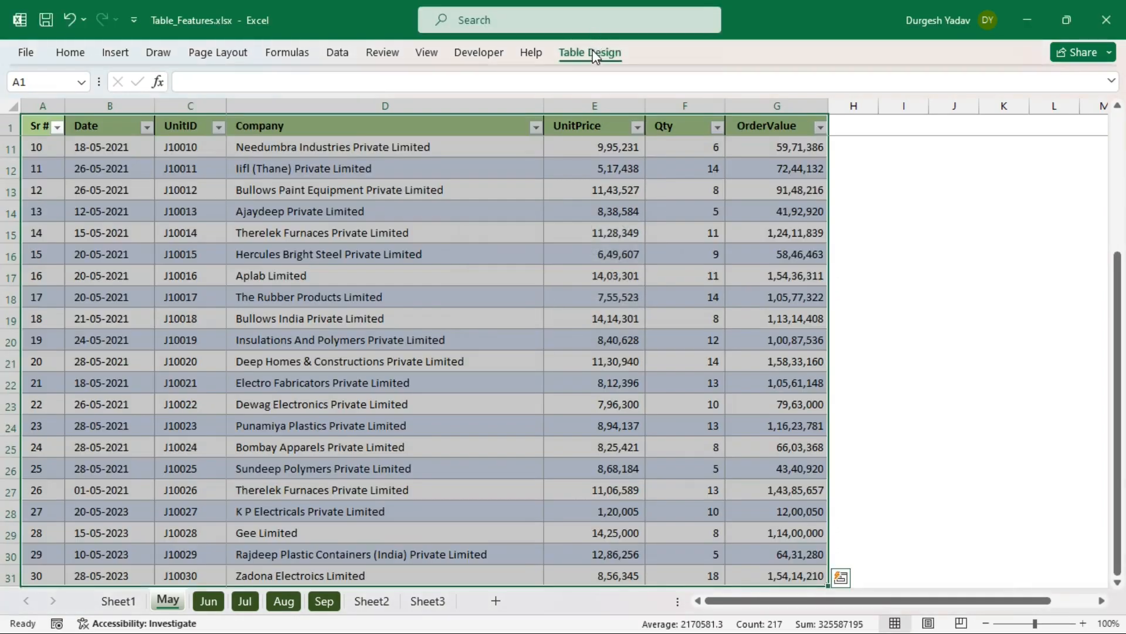
- Name the May table MAY
click(595, 54)
click(60, 99)
text(MAY)
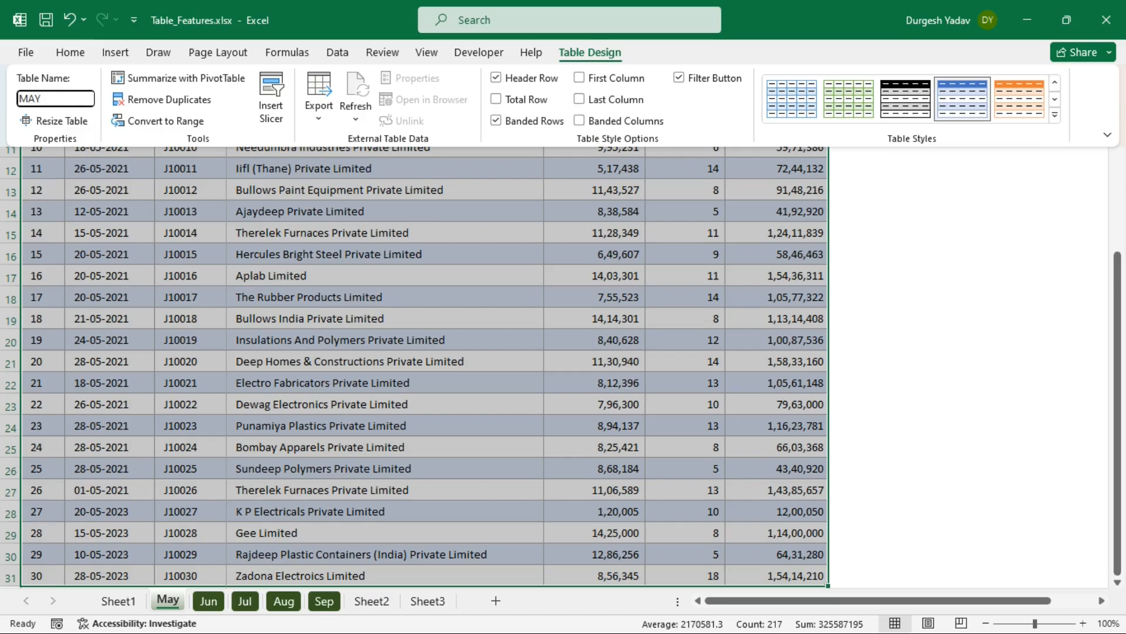
key(Return)
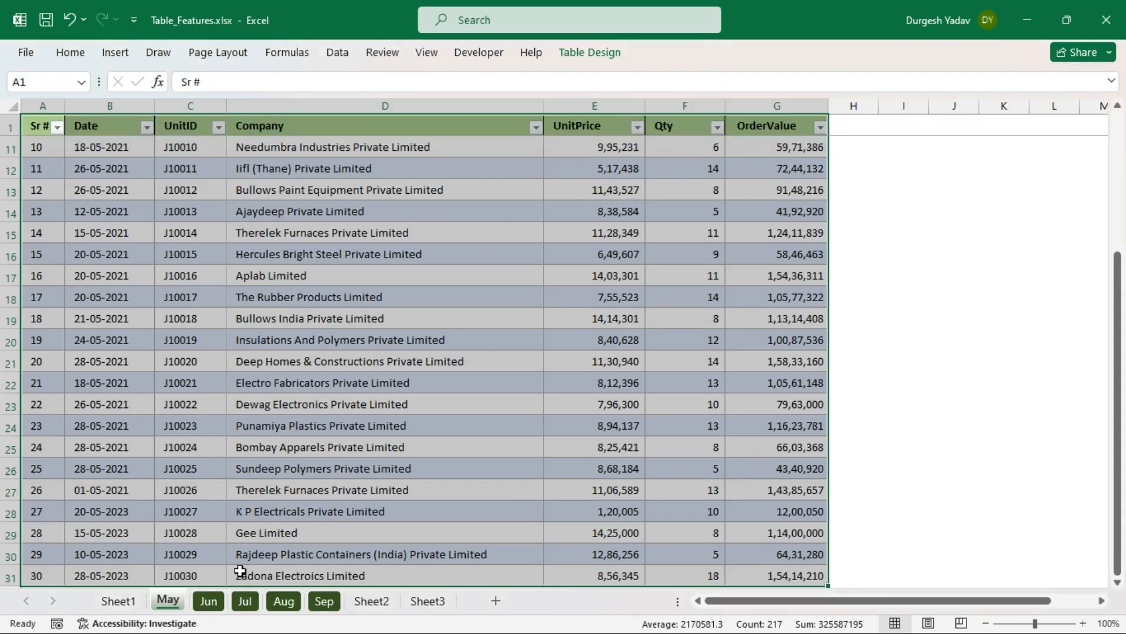
click(260, 555)
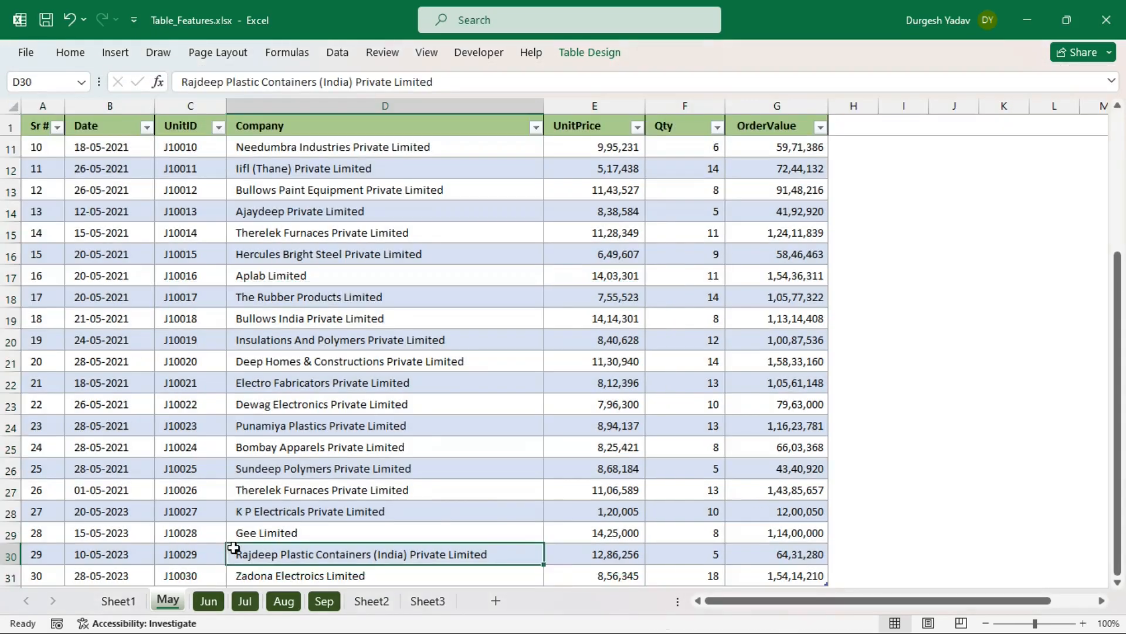
- Convert the Jun sheet's data into a table named Jun
click(210, 602)
click(333, 342)
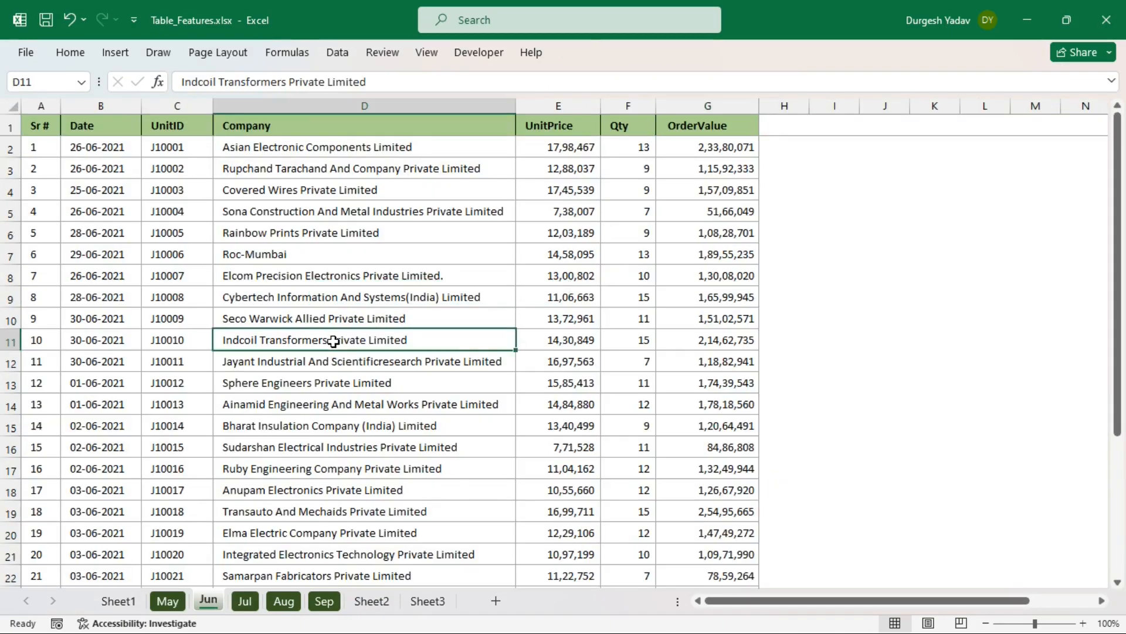
key(ctrl+t)
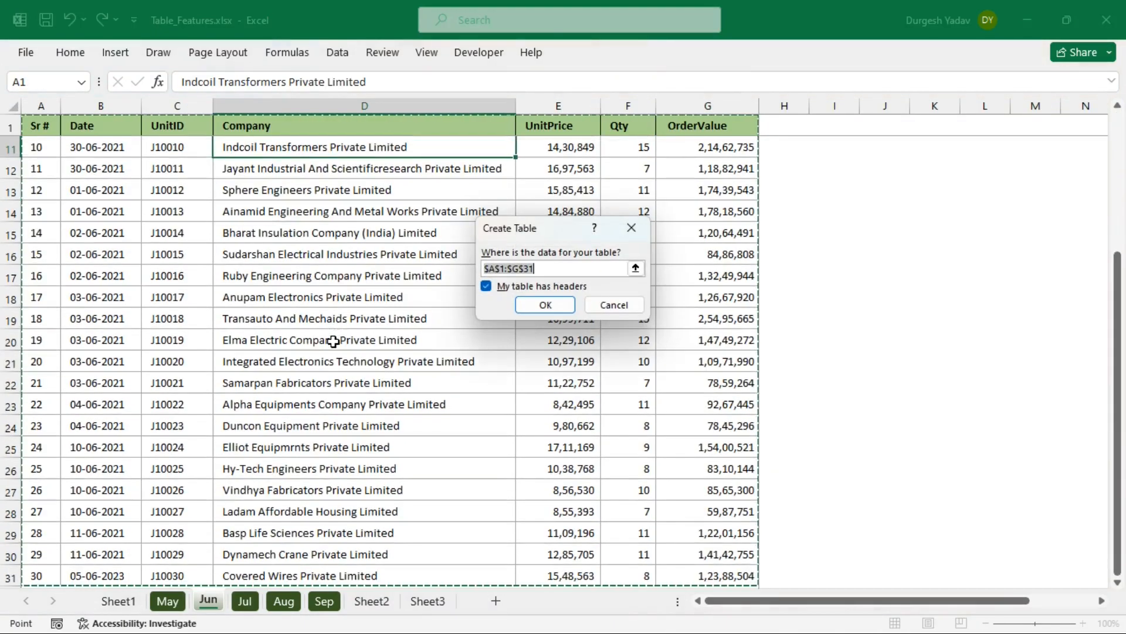
click(545, 304)
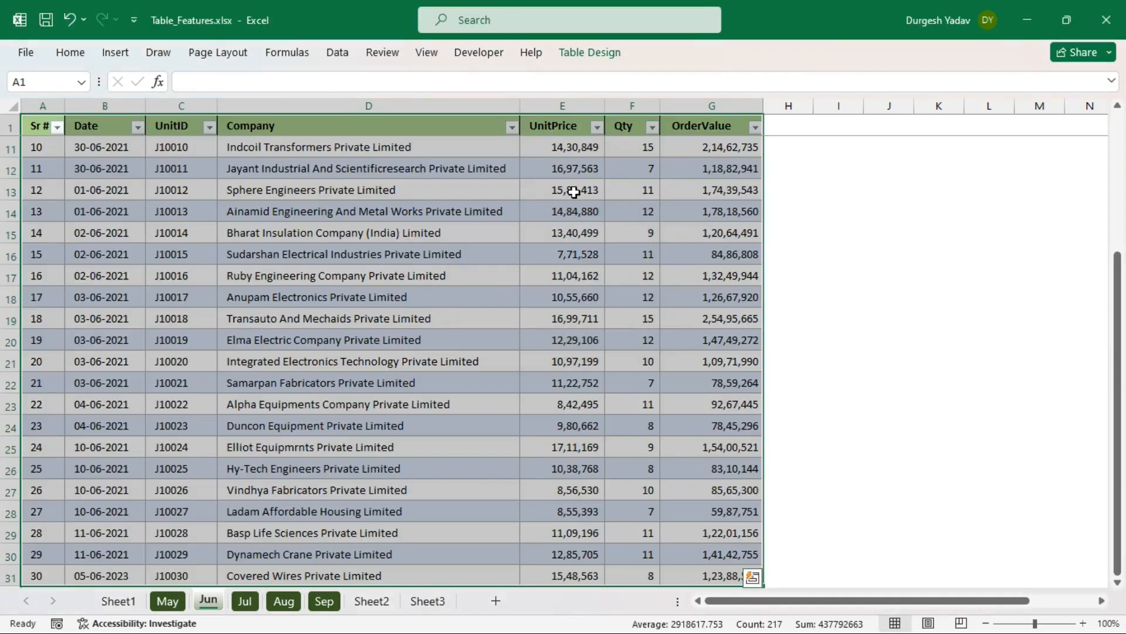
click(562, 189)
click(583, 56)
click(61, 92)
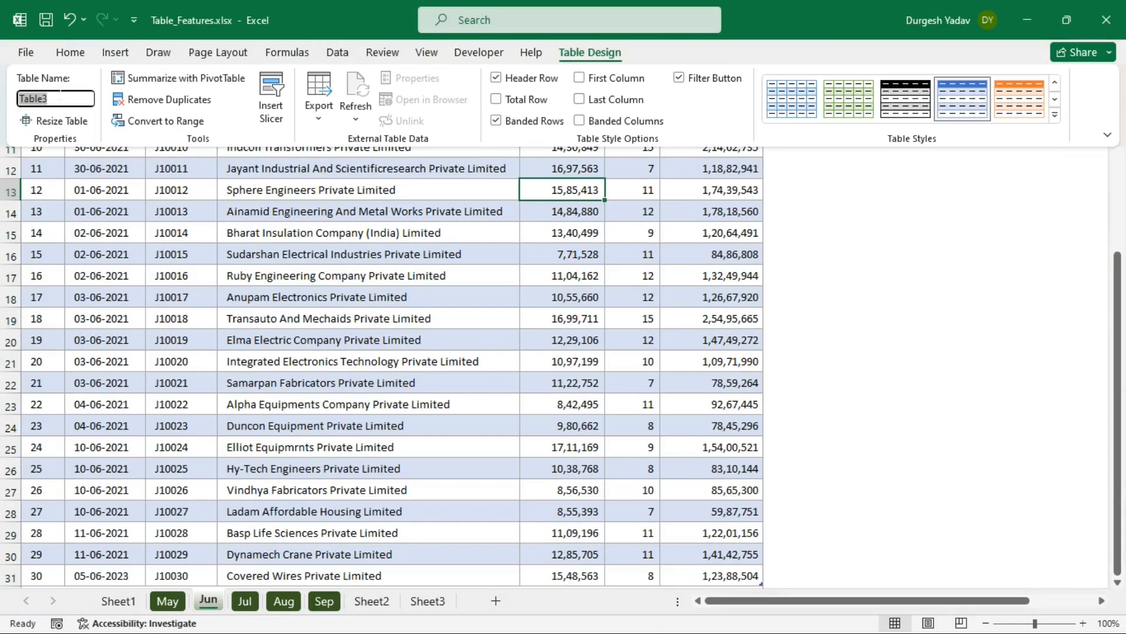
text(Ju)
key(Return)
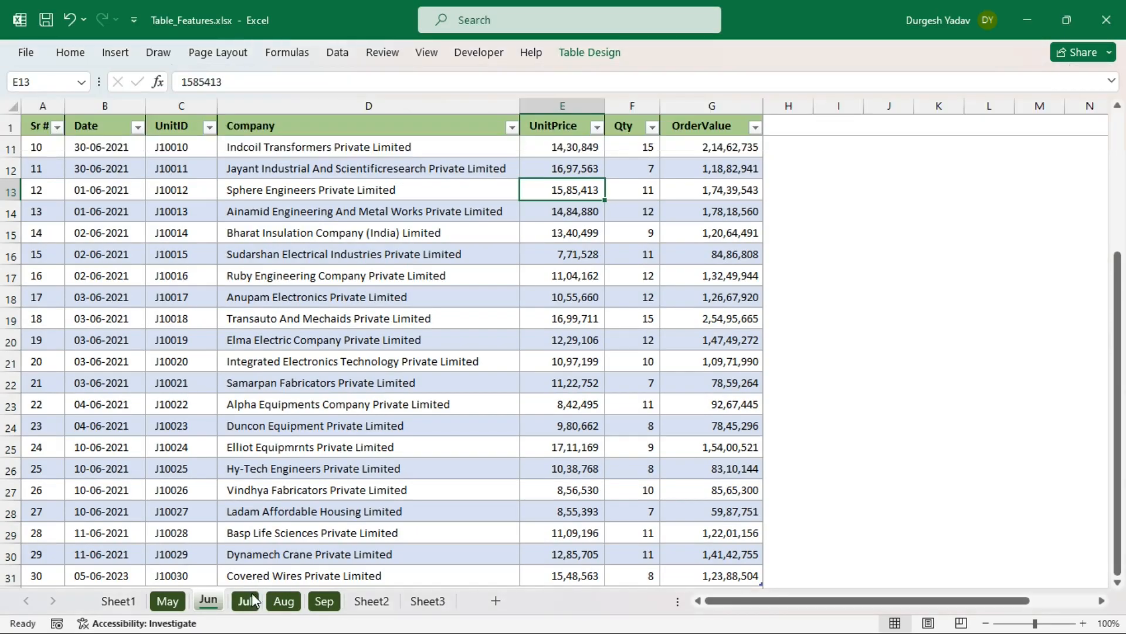
click(269, 511)
- Convert the Jul sheet's data into a table named Jul
click(245, 600)
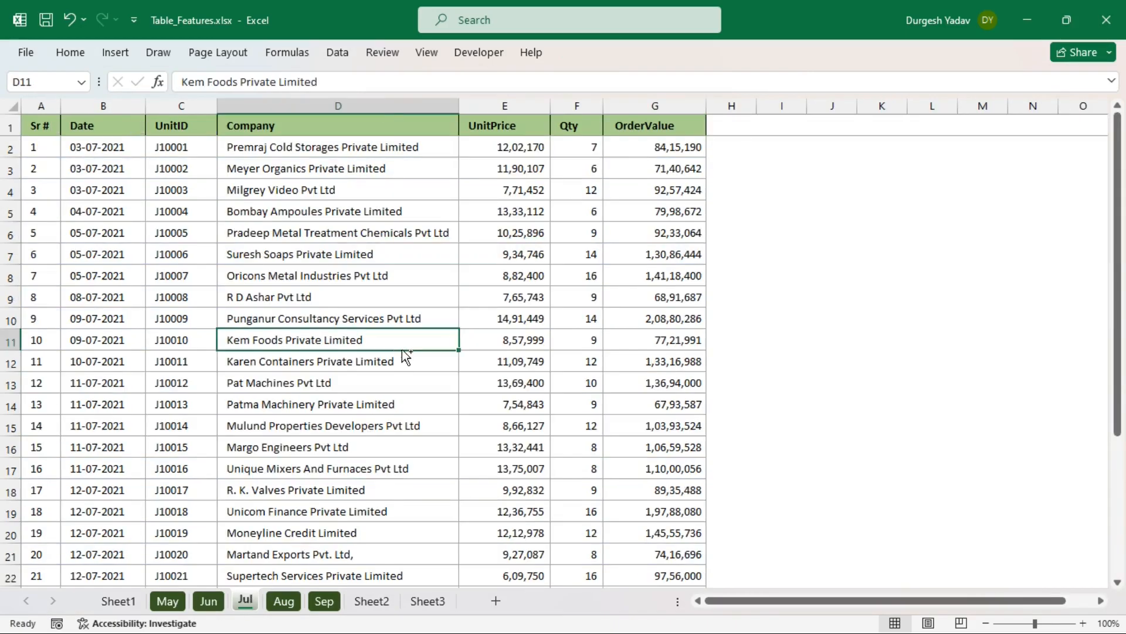
key(ctrl+t)
click(544, 304)
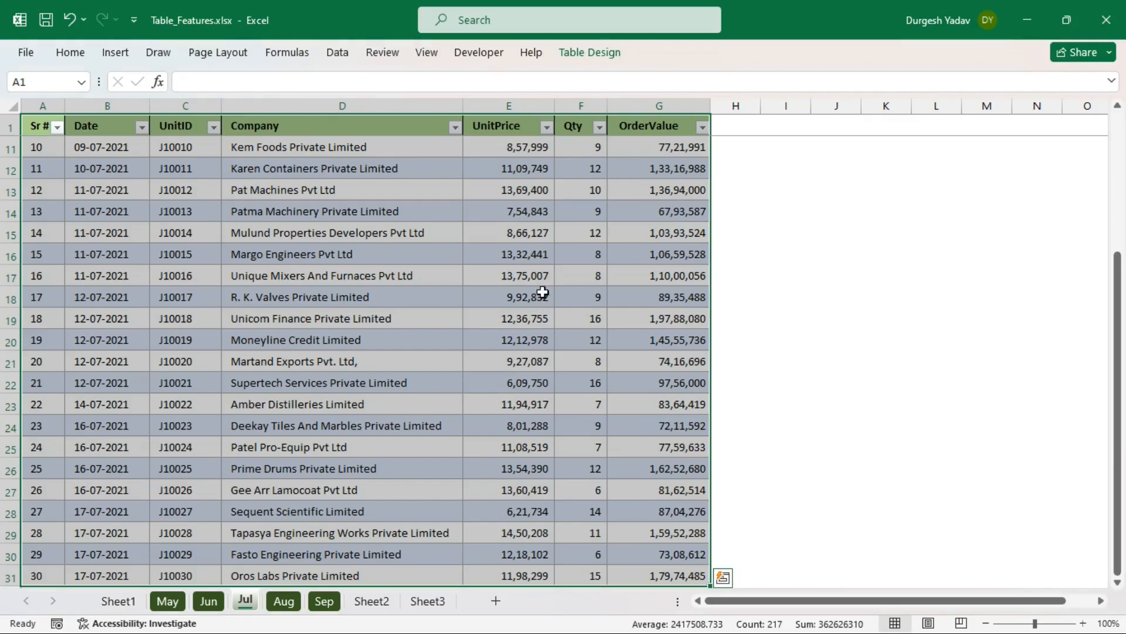
click(589, 52)
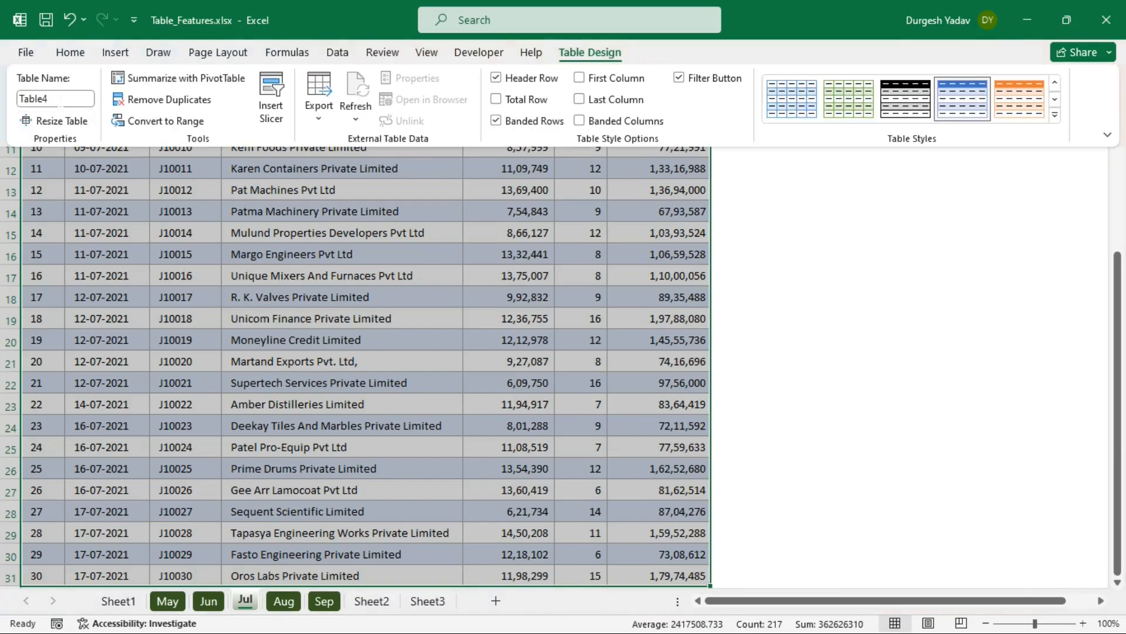
click(60, 99)
text(J)
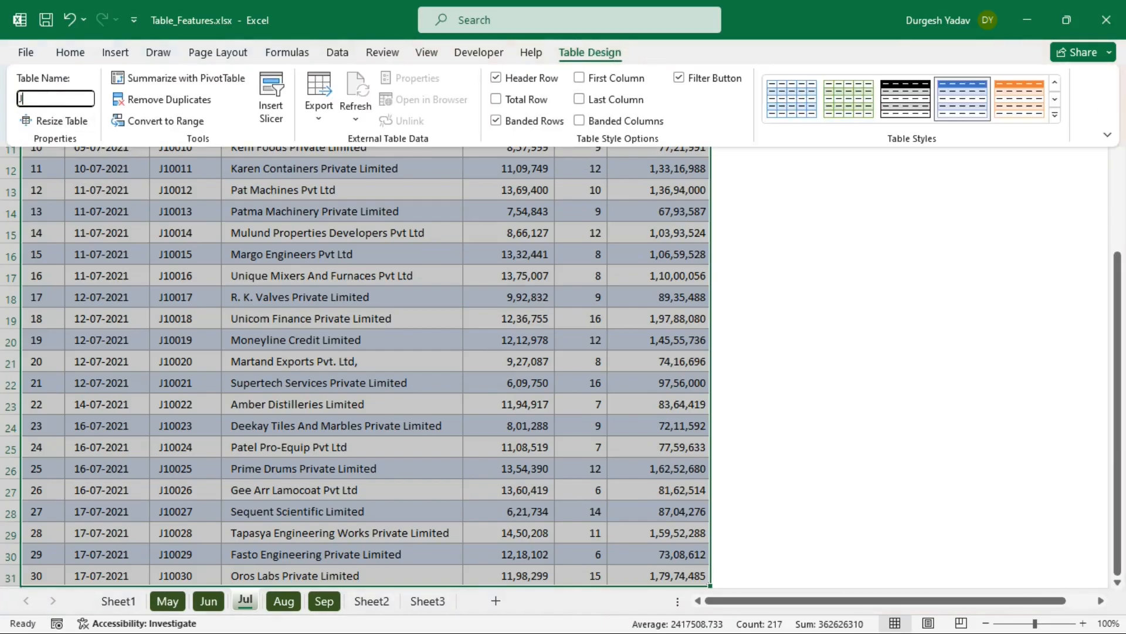
key(Return)
click(287, 572)
click(286, 601)
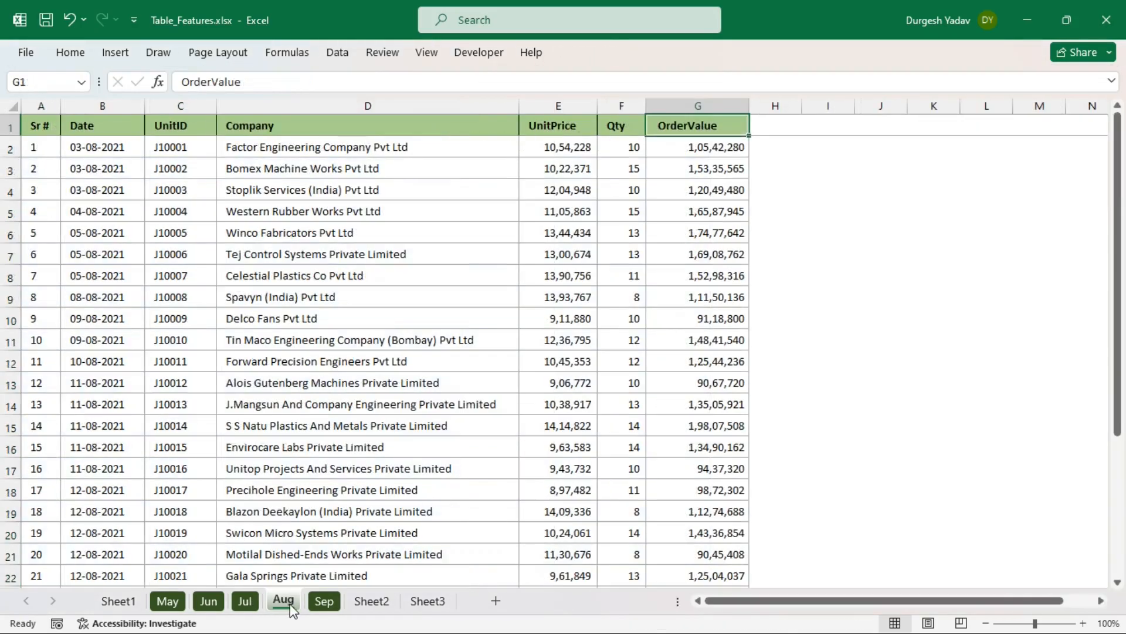
- Convert the August data into a table named Aug
click(457, 280)
key(ctrl+t)
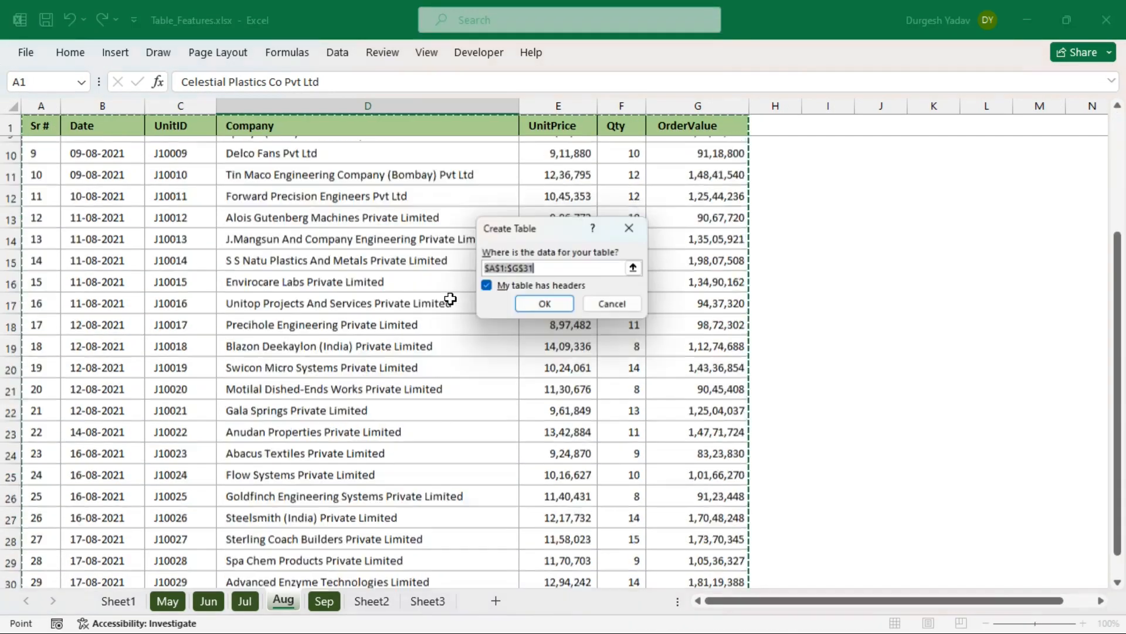
click(548, 311)
click(583, 57)
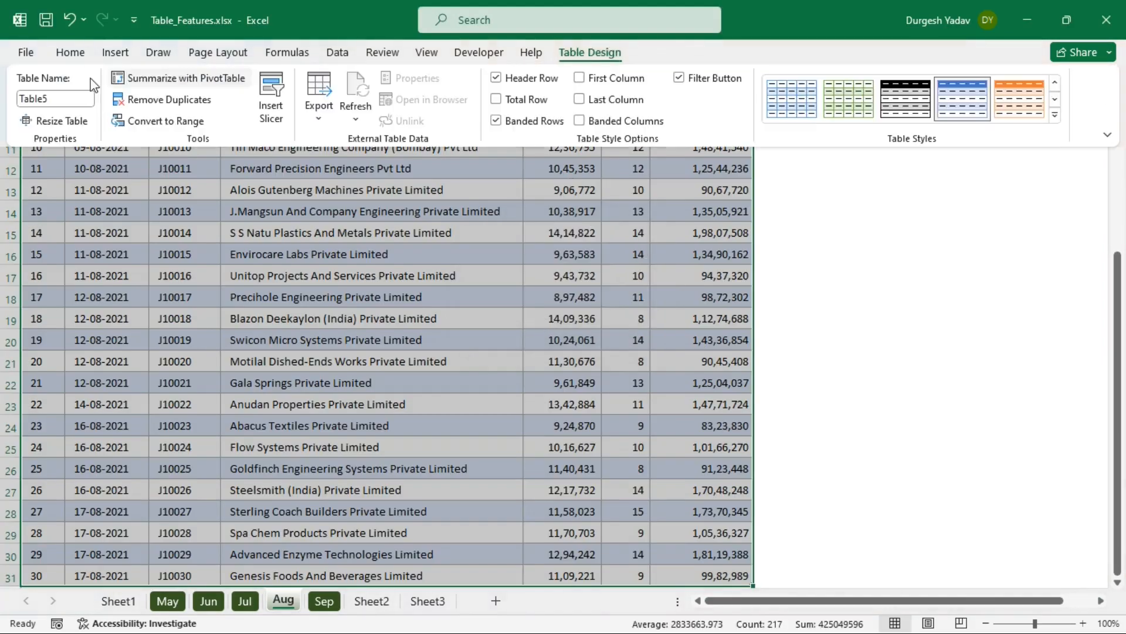
click(55, 98)
text(A)
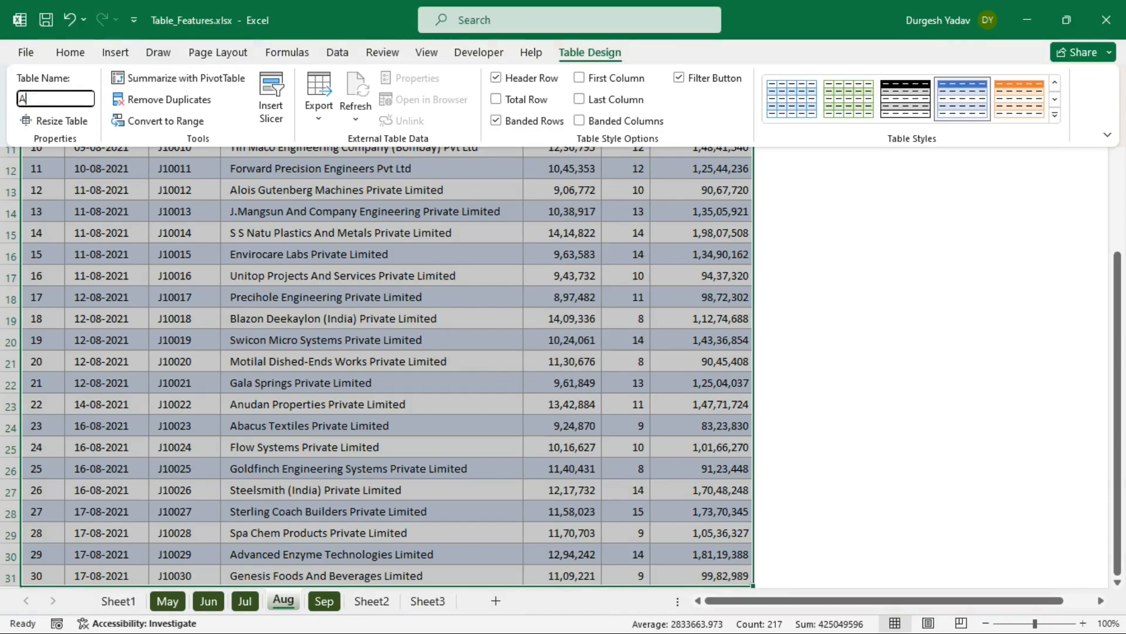
text(ug)
key(Return)
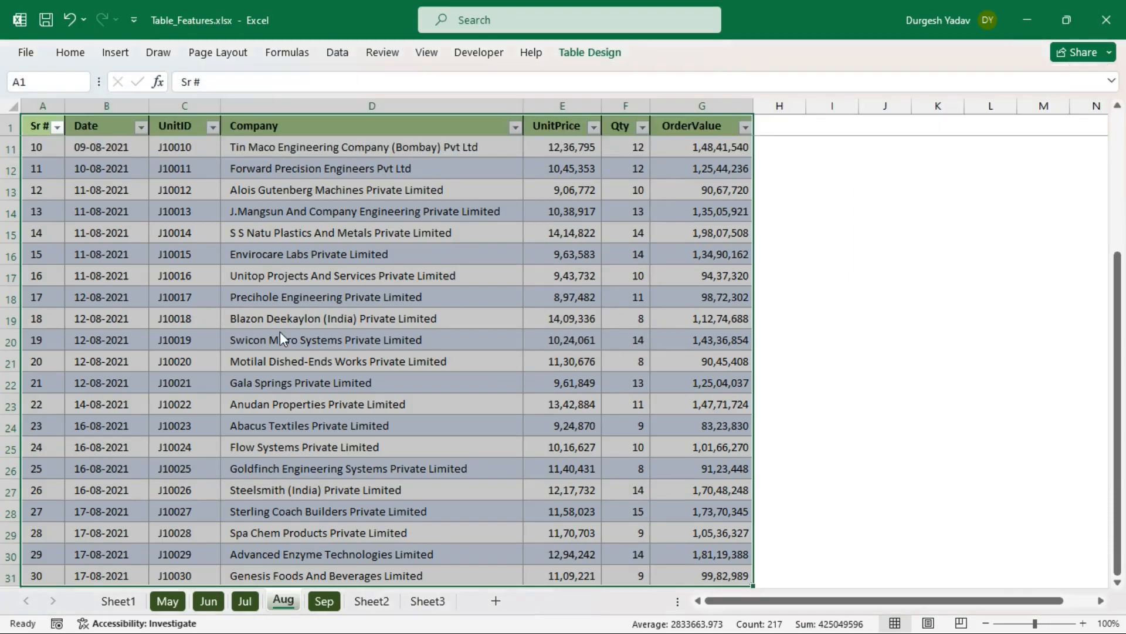
click(322, 555)
click(324, 601)
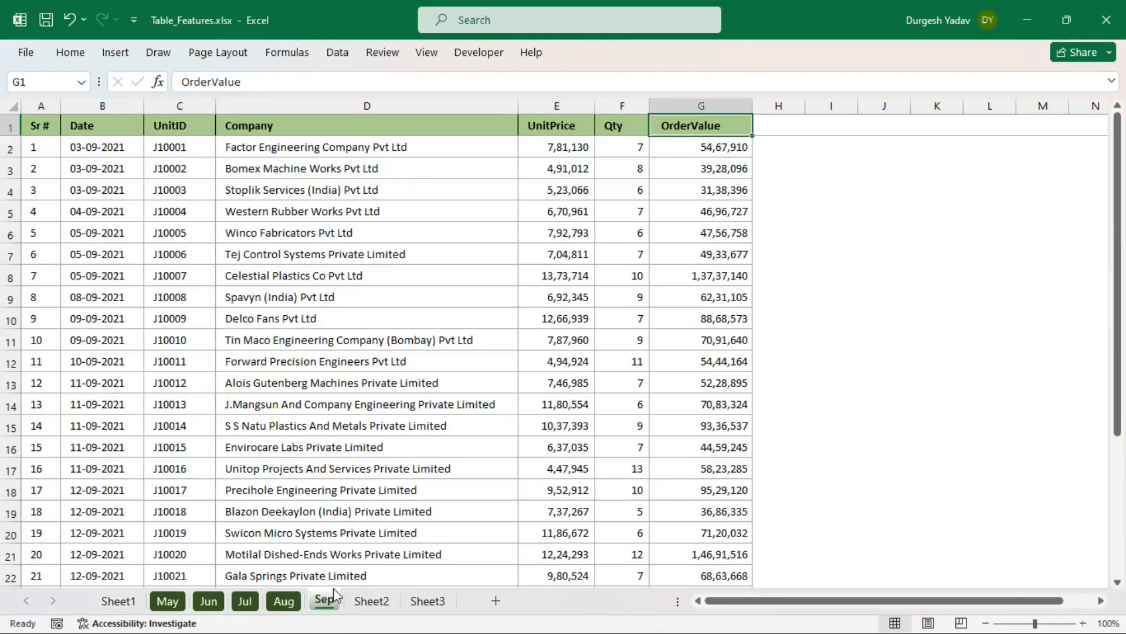
- Convert the September data into a table and rename it from Table6 to Sep
click(403, 329)
key(ctrl+t)
scroll(403, 330, down, 3)
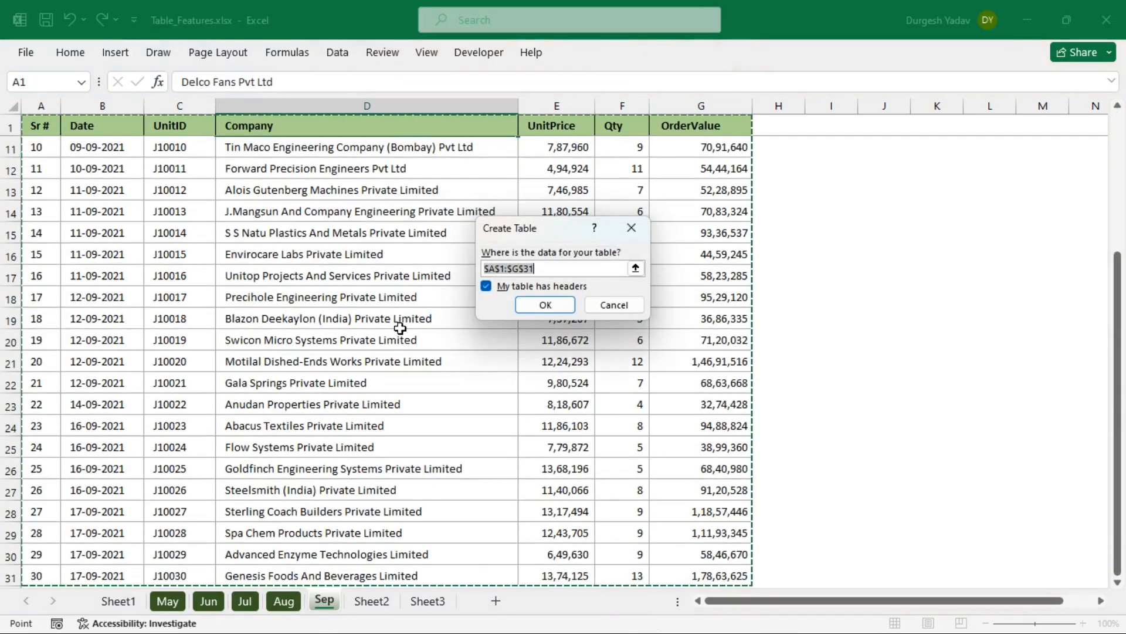
click(527, 304)
click(378, 231)
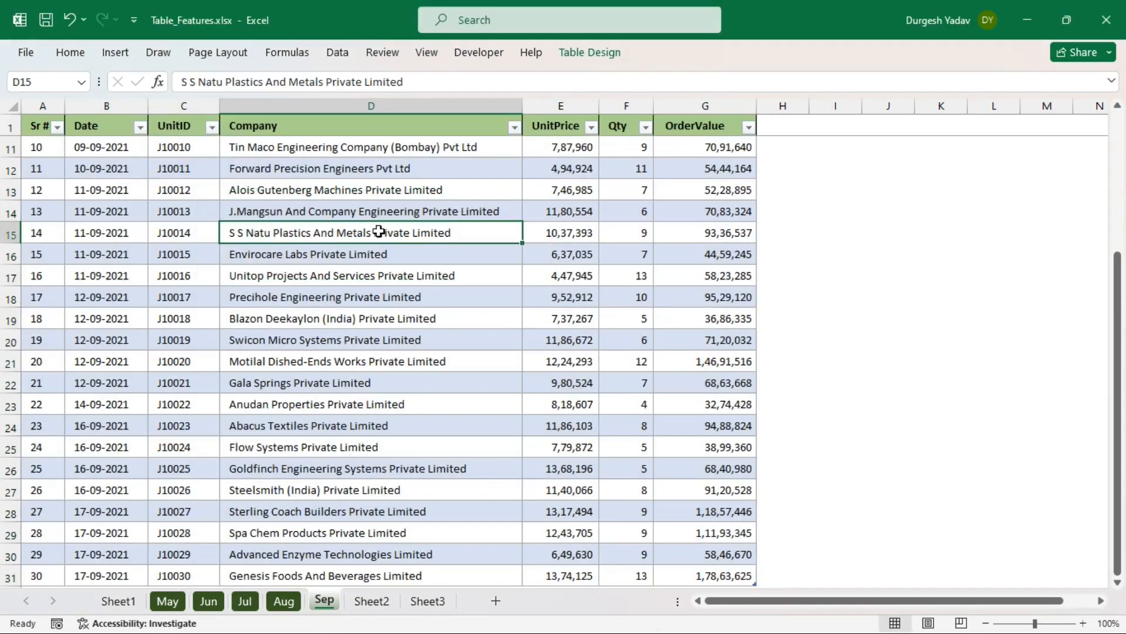
click(589, 52)
click(61, 99)
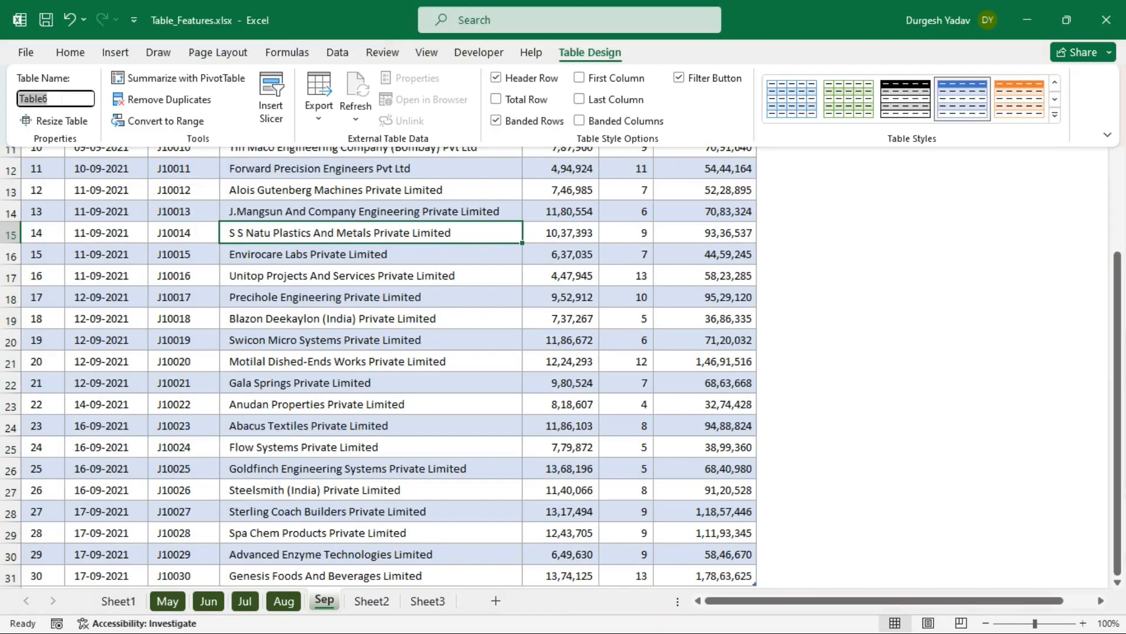
text(Sep)
key(Return)
click(333, 380)
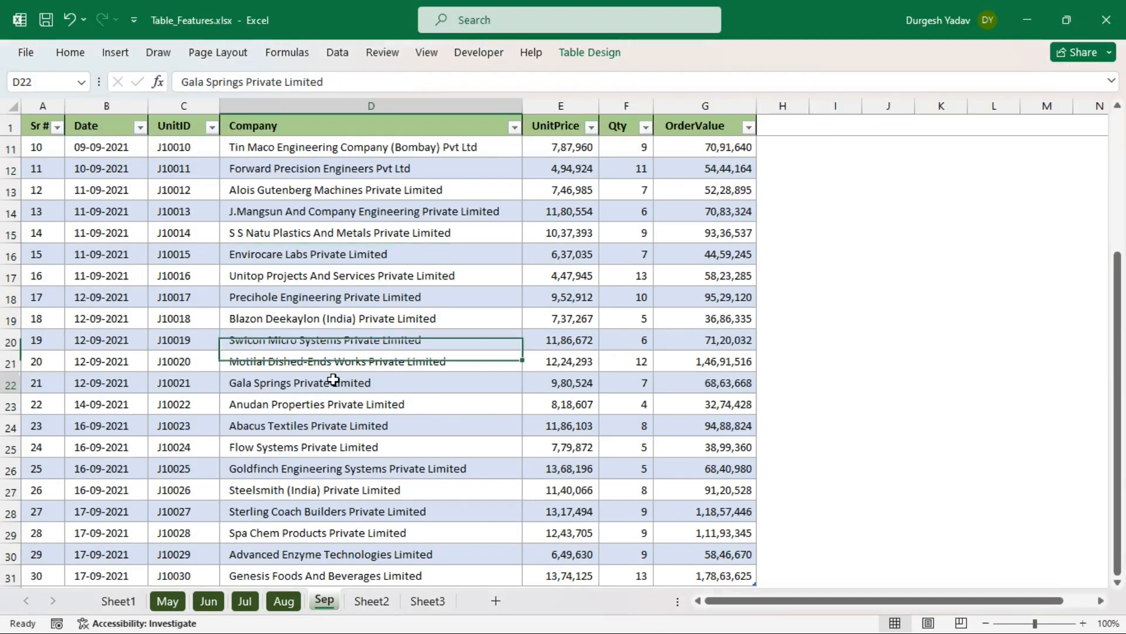
click(167, 600)
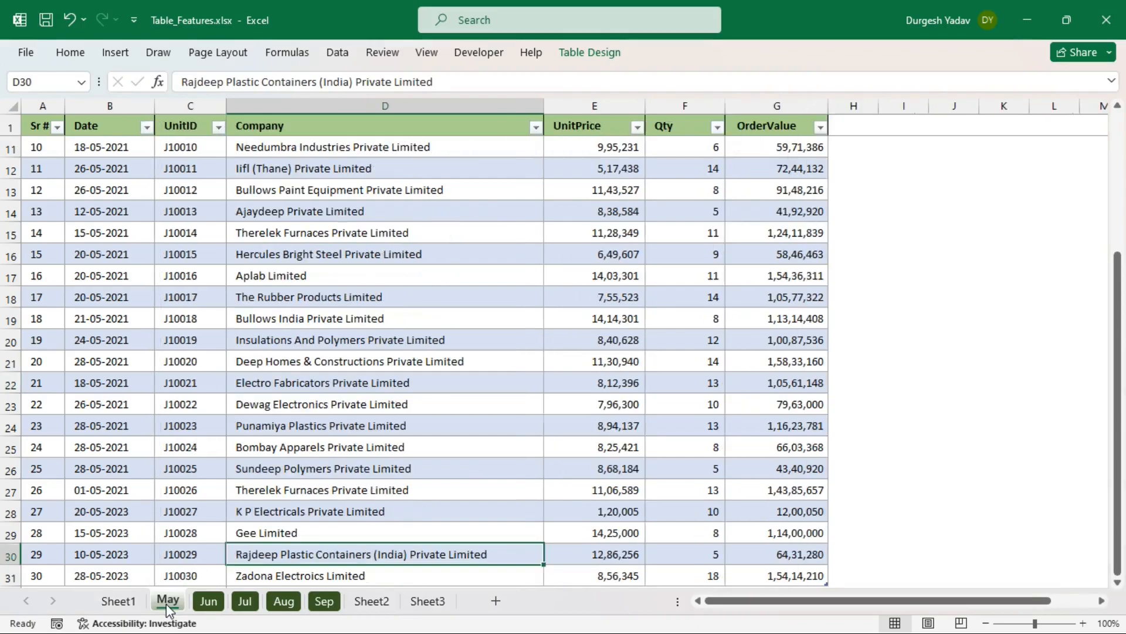
click(208, 601)
click(245, 601)
click(284, 601)
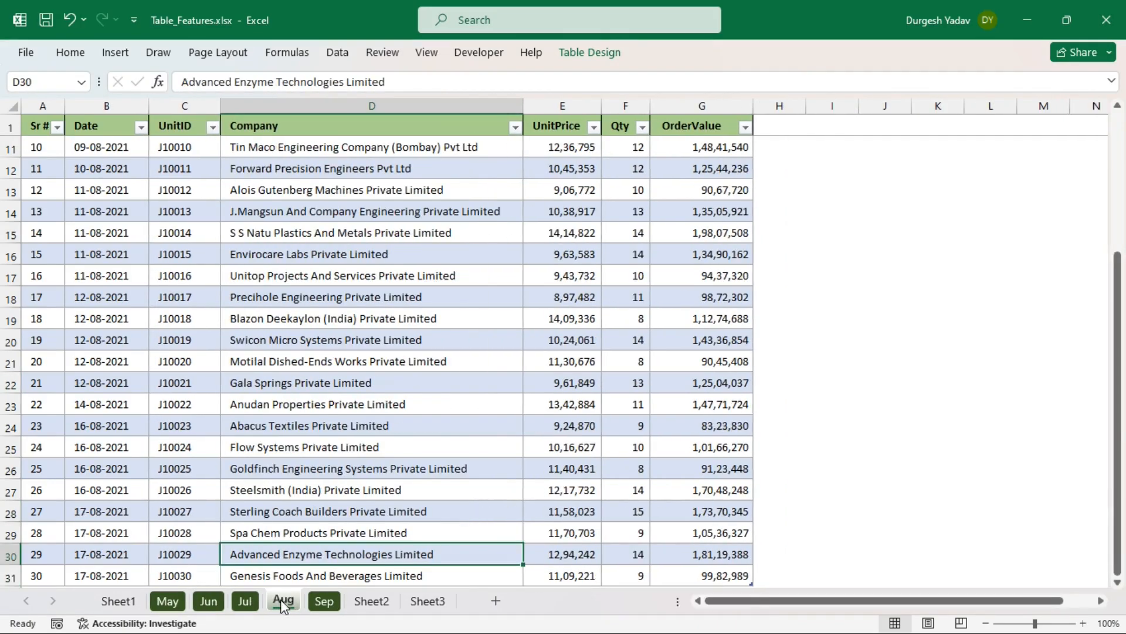
click(324, 601)
click(176, 600)
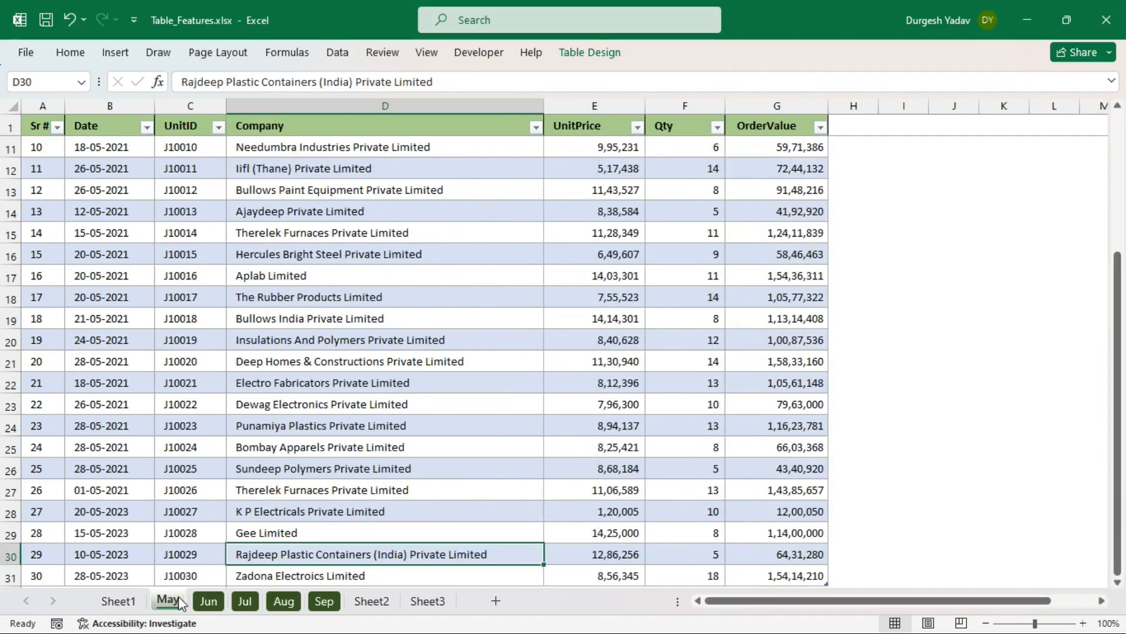
click(119, 600)
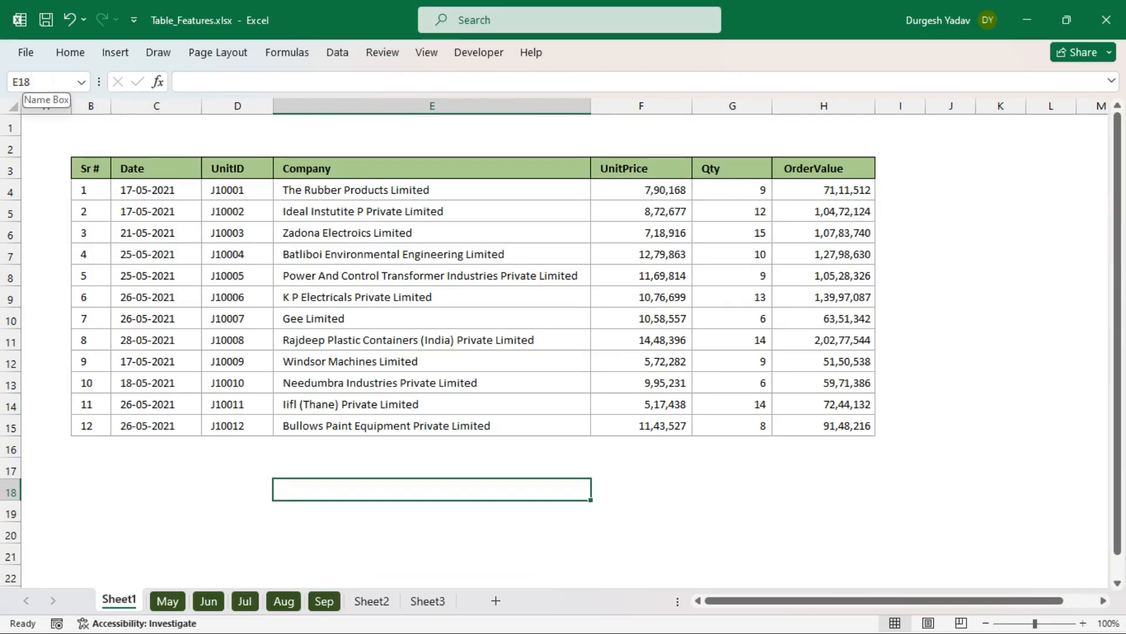
click(82, 82)
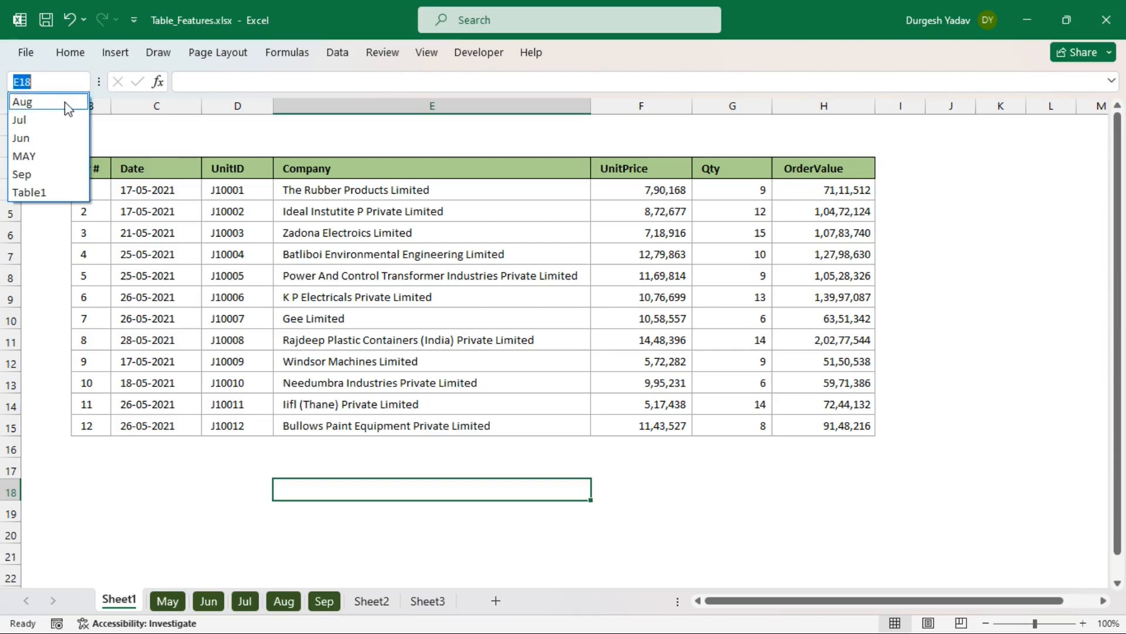
click(37, 123)
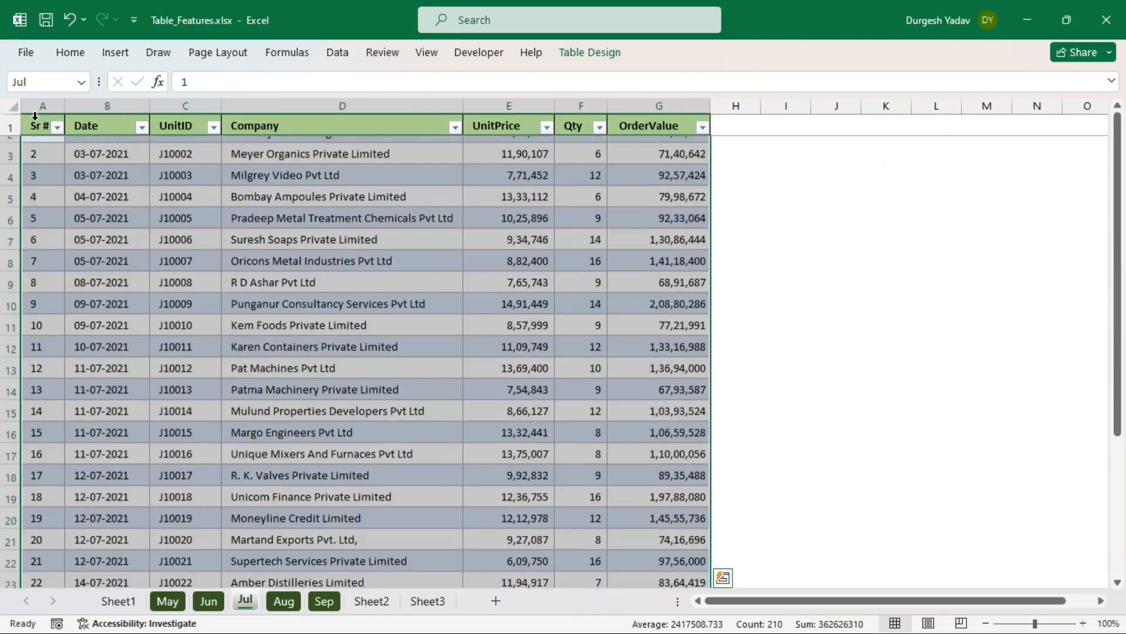
click(753, 294)
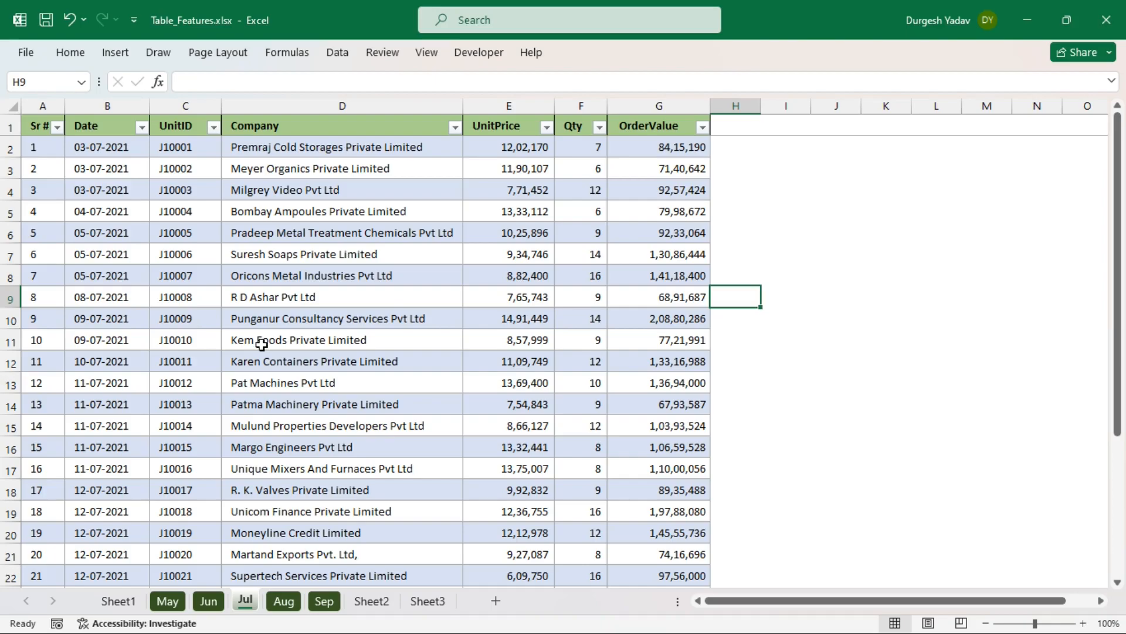
click(81, 85)
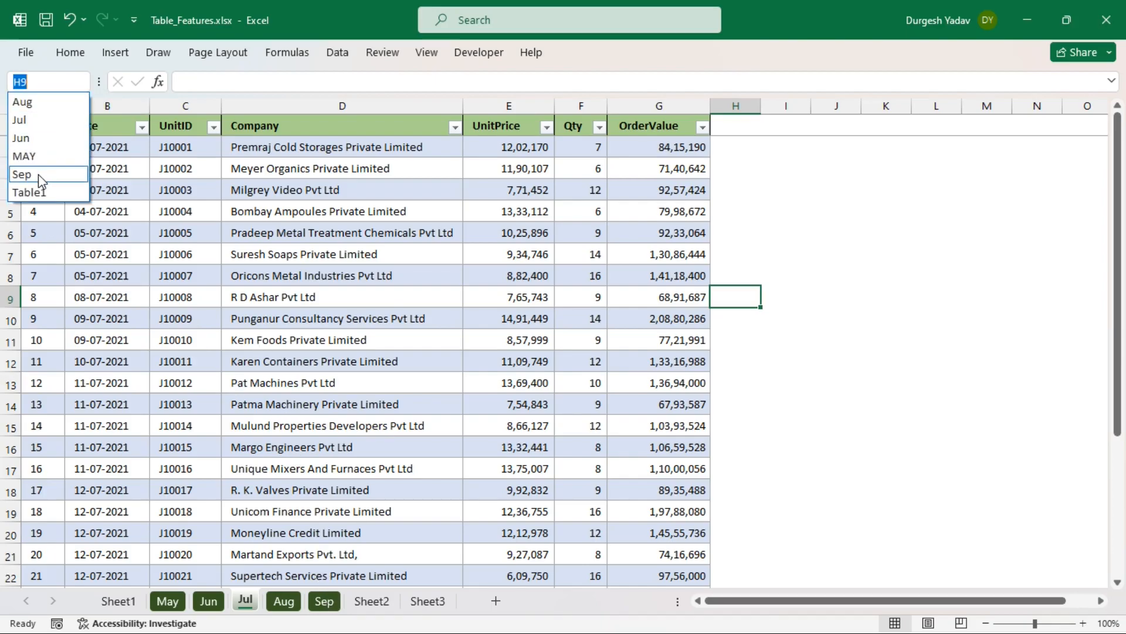
click(22, 175)
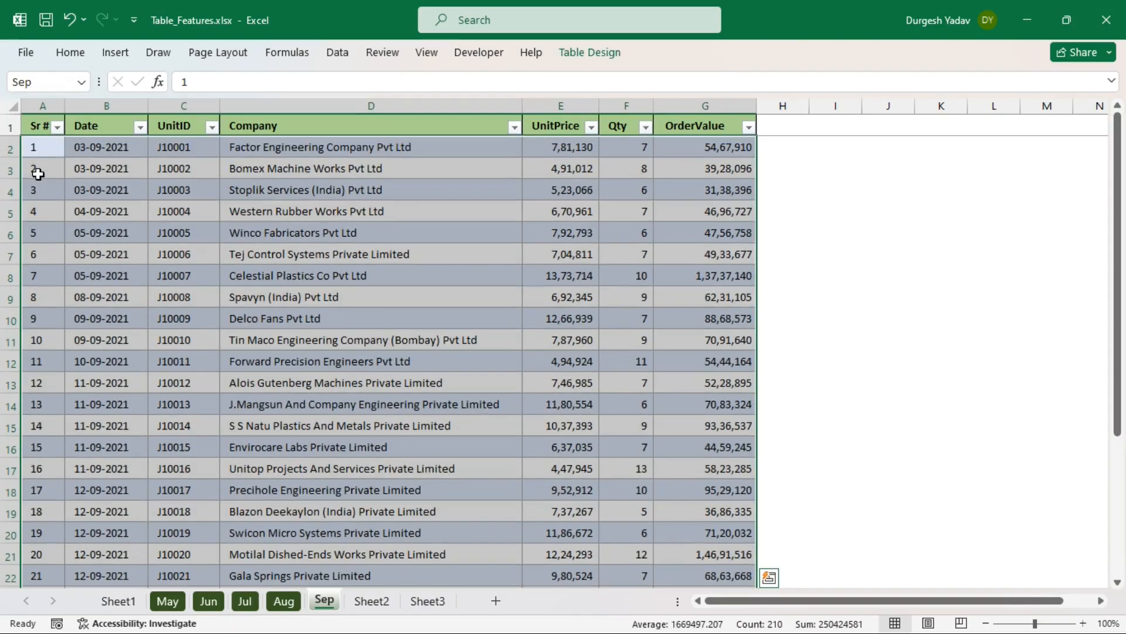
click(382, 333)
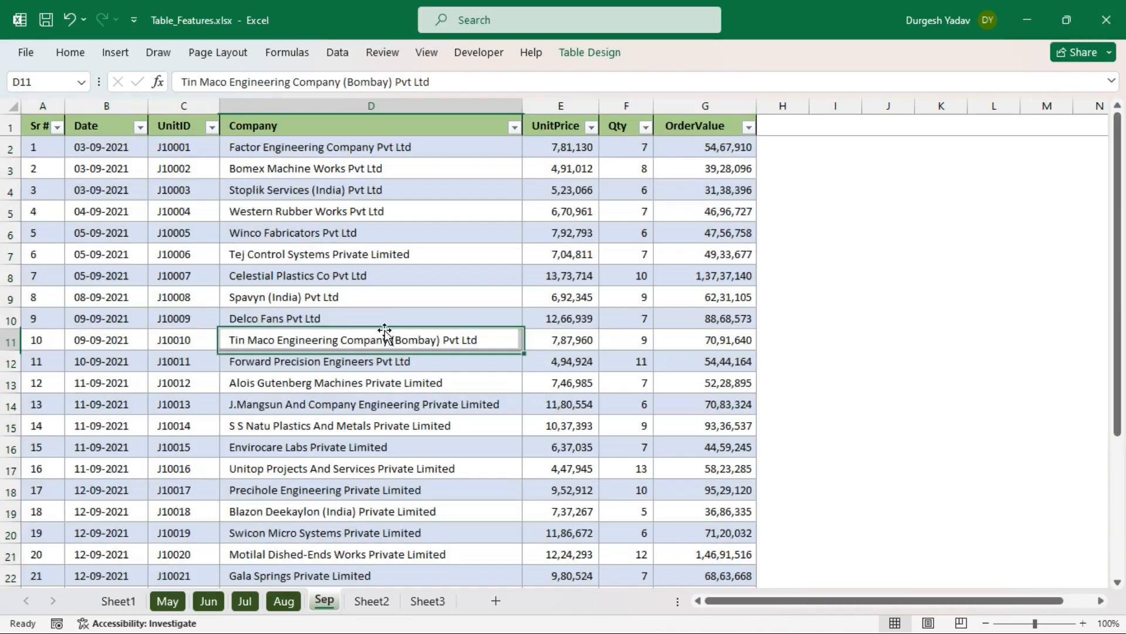
click(821, 430)
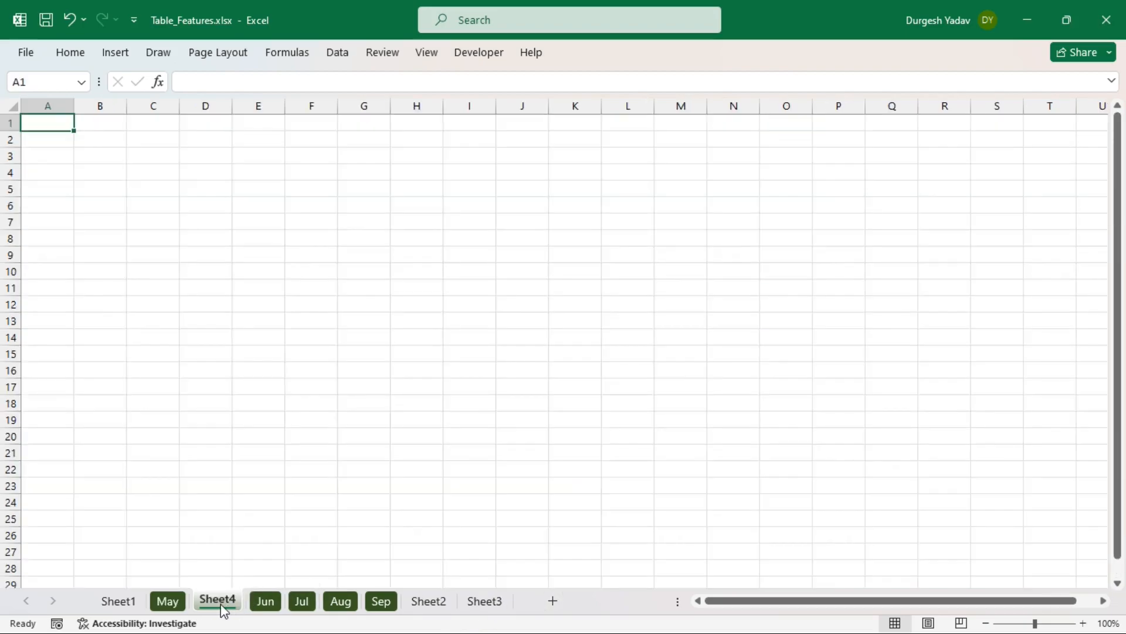
- Rename the new blank sheet to Master and move it after Sheet3
double_click(218, 601)
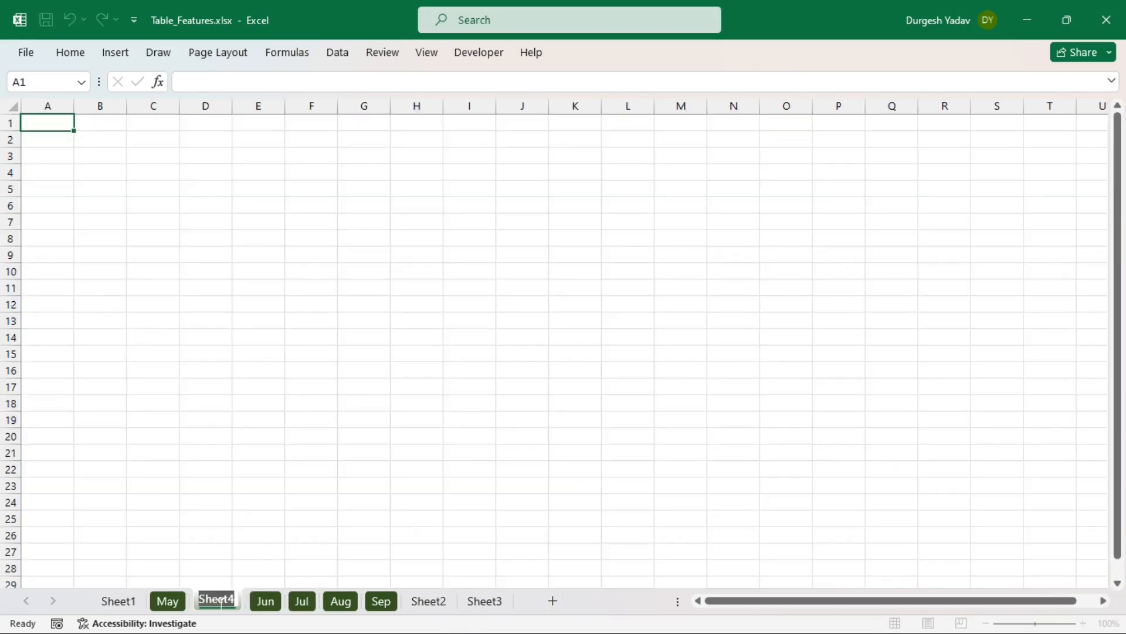
text(Master)
key(Return)
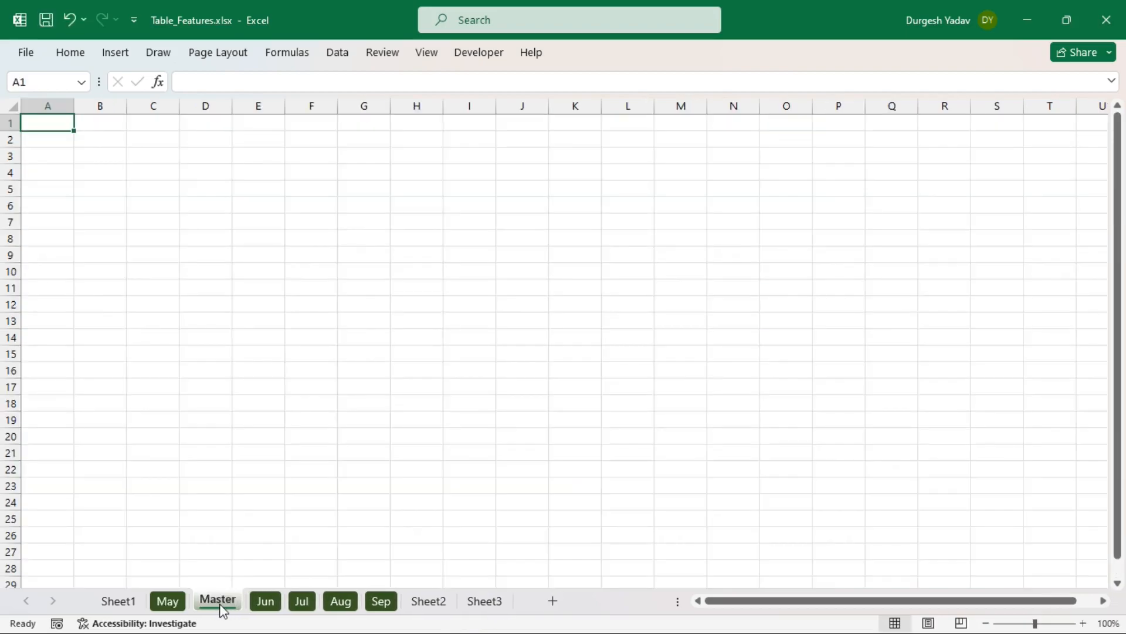
mouse_move(224, 604)
mouse_down()
mouse_move(492, 581)
mouse_move(525, 593)
mouse_up()
- Return to the May sheet and select its UnitID and OrderValue header cells
click(170, 602)
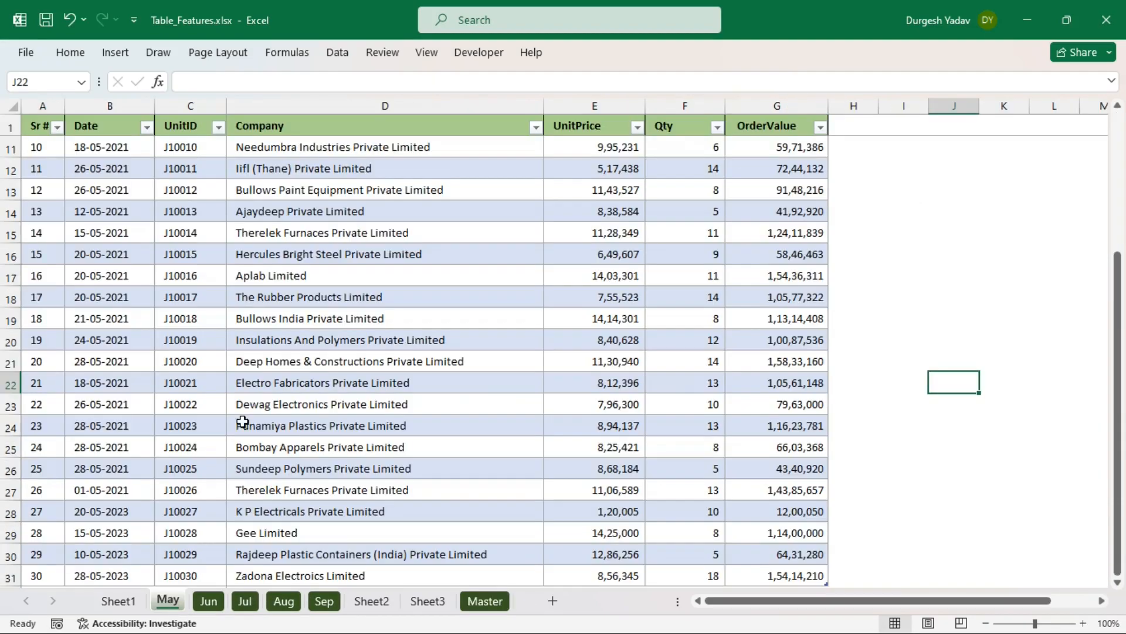
click(188, 121)
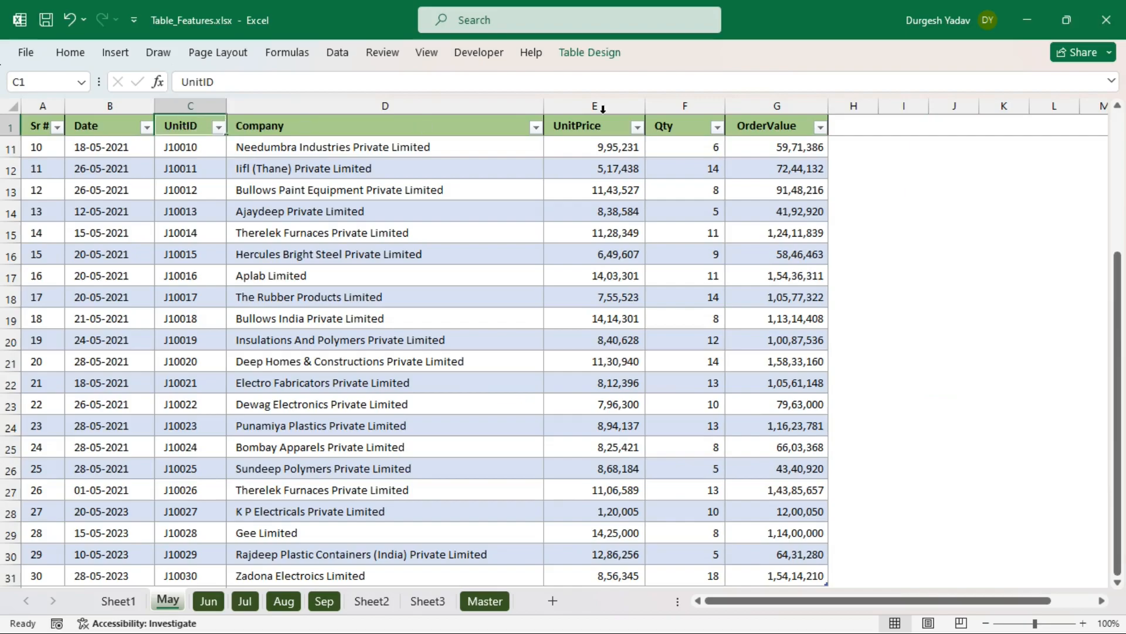
click(766, 129)
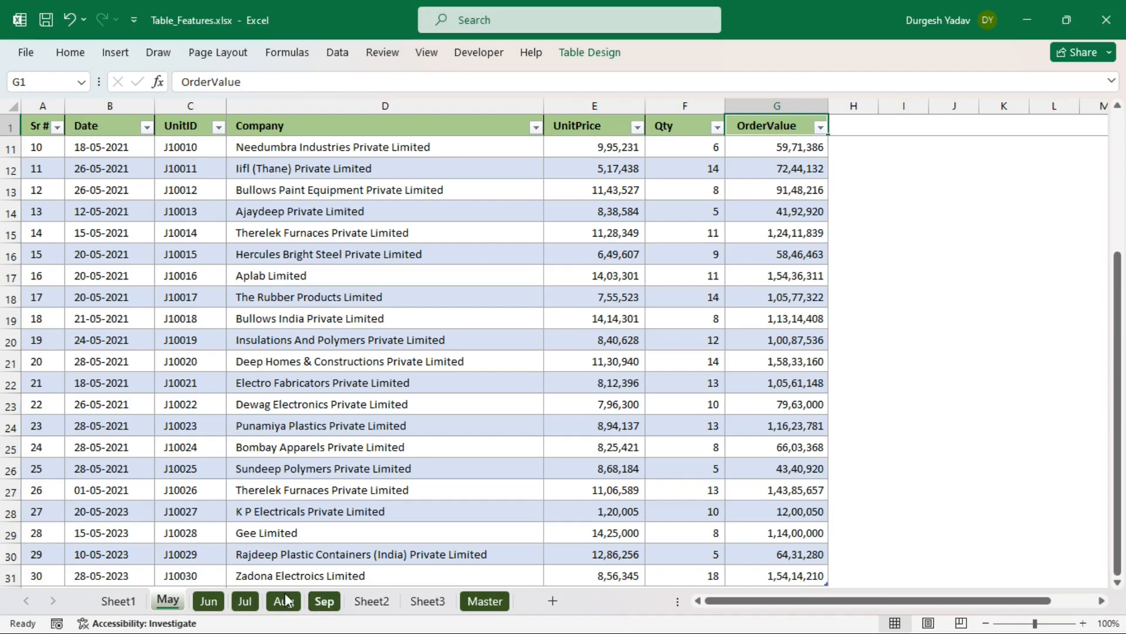
click(490, 601)
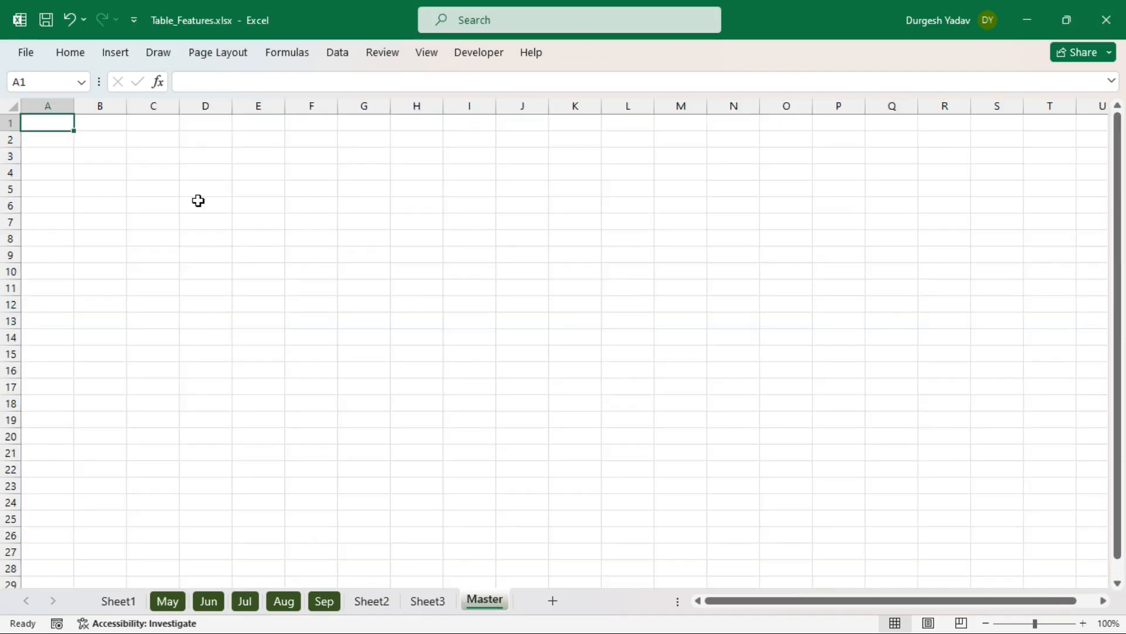
click(169, 600)
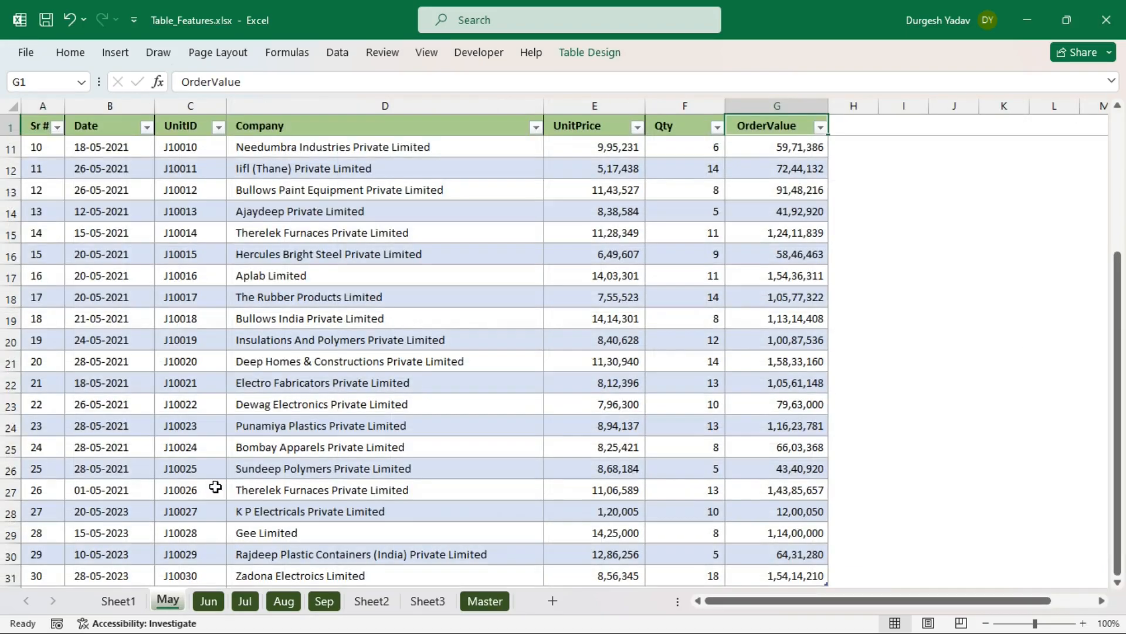
click(186, 124)
- Copy the UnitID and OrderValue headers from May into Master C2:D2 and widen column C
ctrl+click(748, 124)
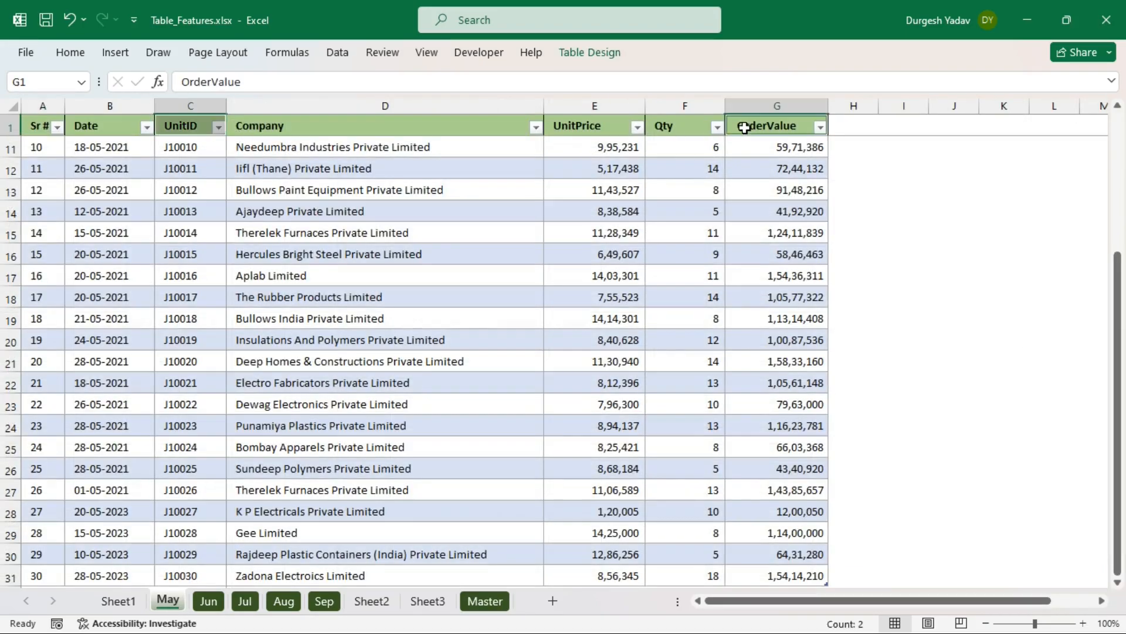
key(ctrl+c)
click(485, 600)
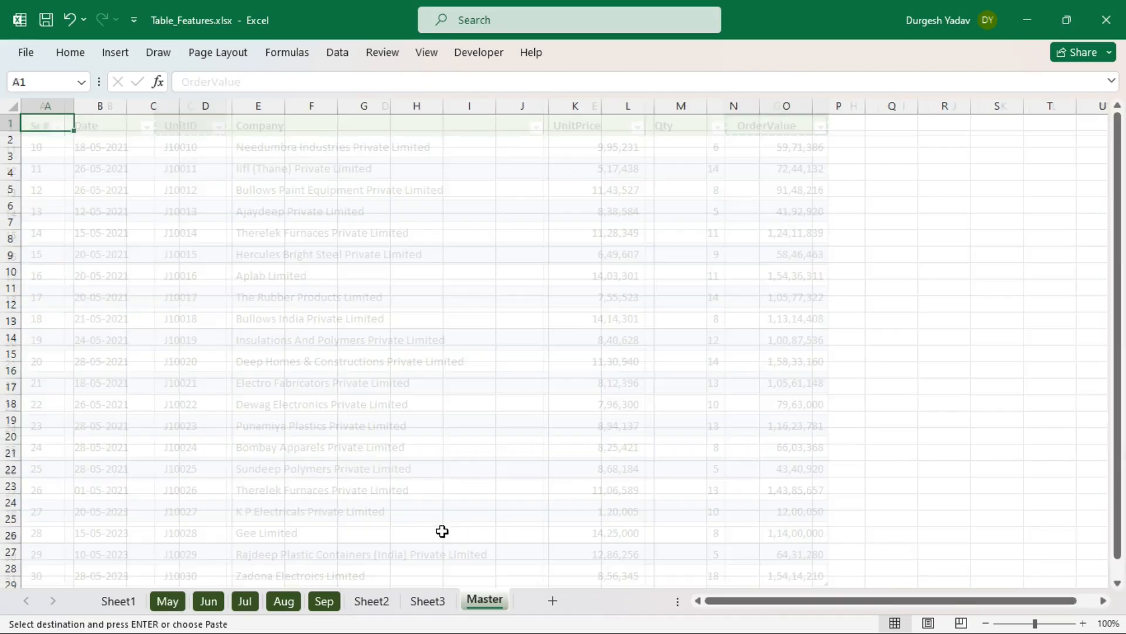
click(151, 141)
key(ctrl+v)
click(285, 204)
drag(183, 105, 358, 106)
- Set every row on the Master sheet to a height of 25
click(13, 106)
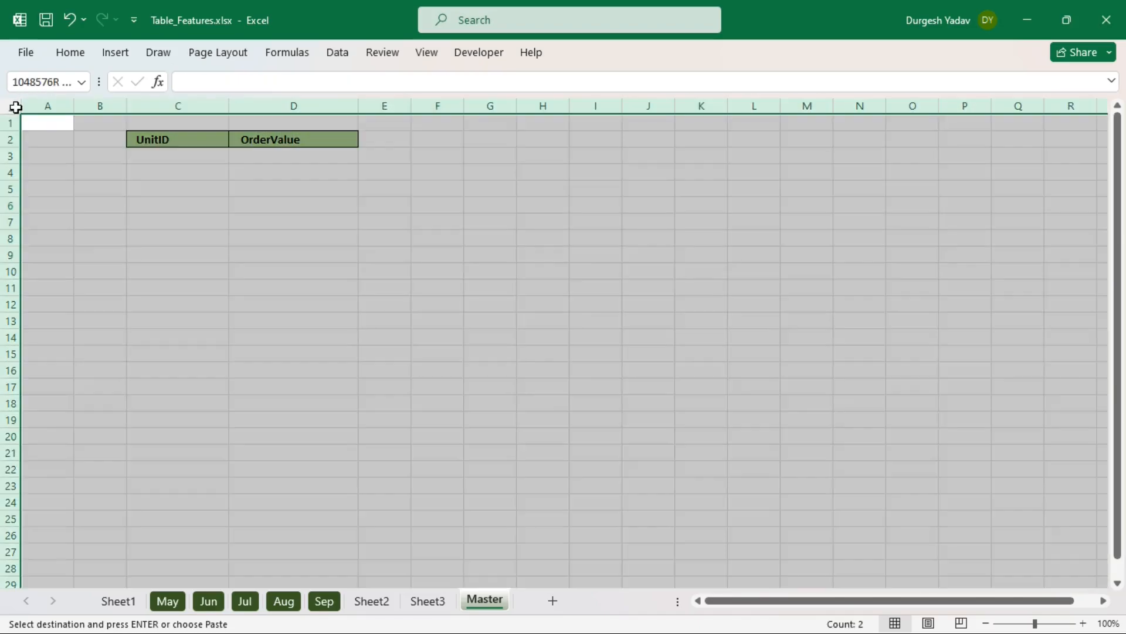
right_click(9, 163)
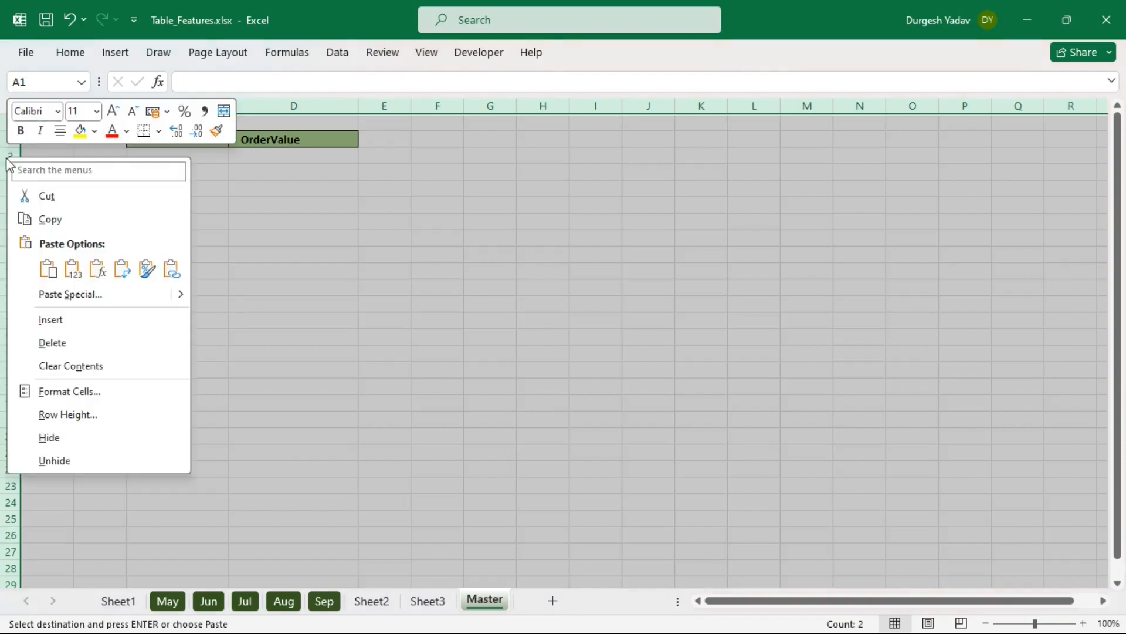
click(78, 414)
text(25)
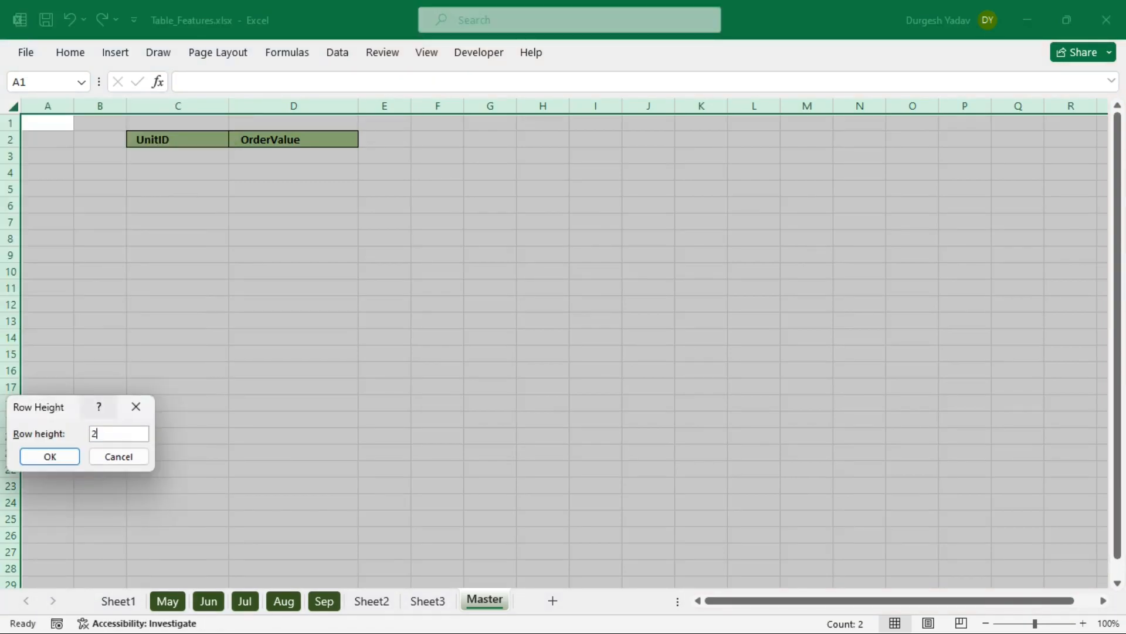
key(Return)
click(432, 314)
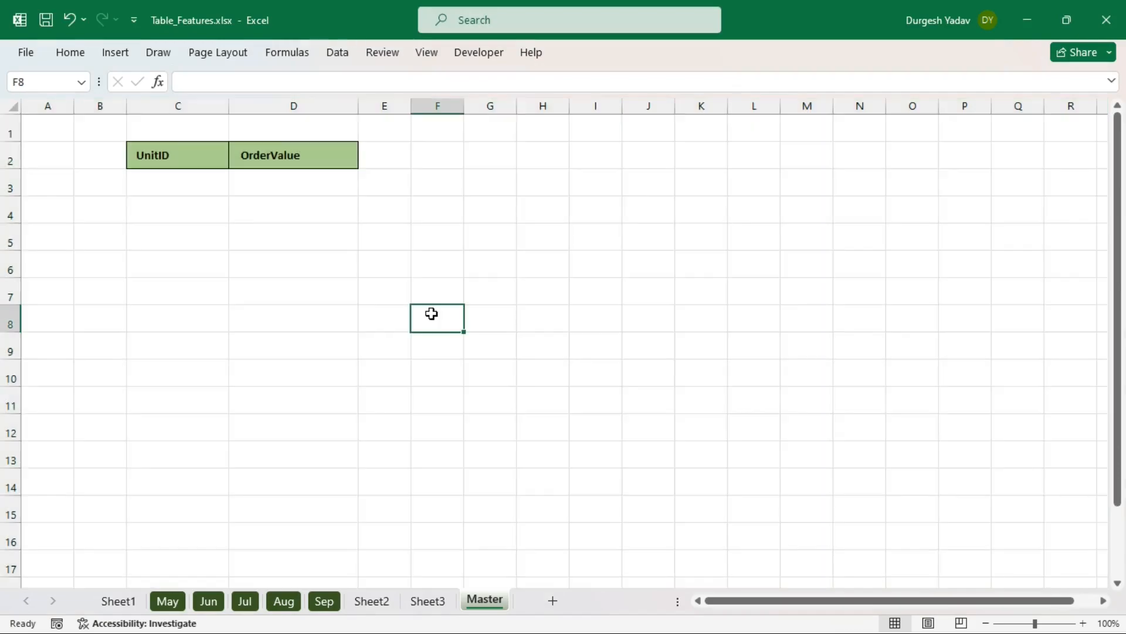
- In D3, begin an XLOOKUP with C3 as the lookup value and start the MAY table reference
click(283, 185)
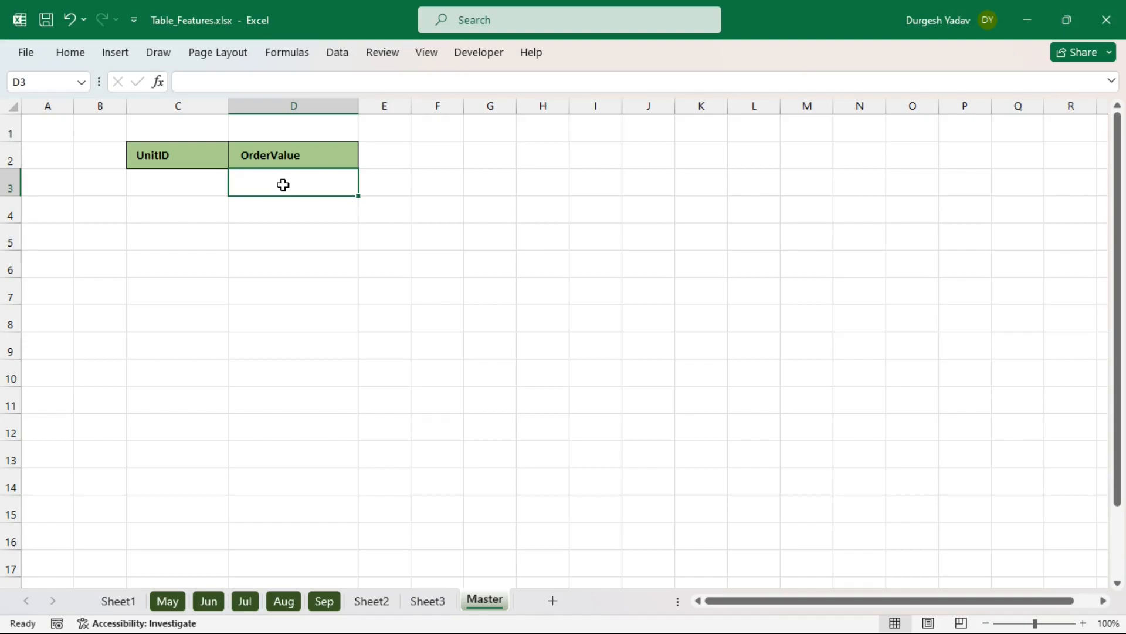
text(=)
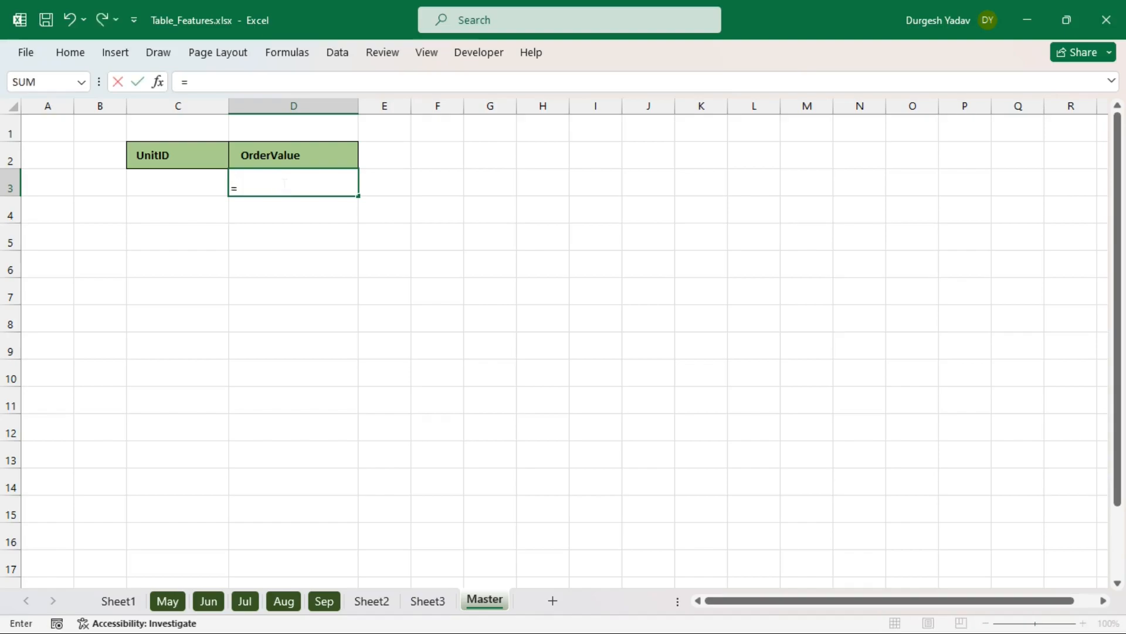
text(xl)
key(Tab)
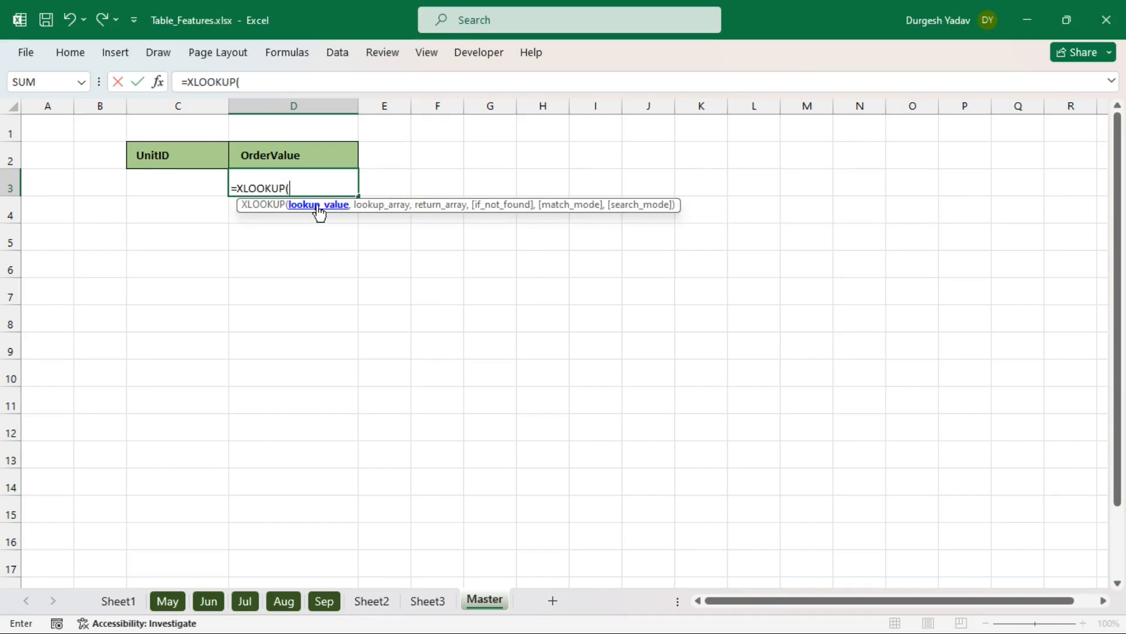
click(175, 185)
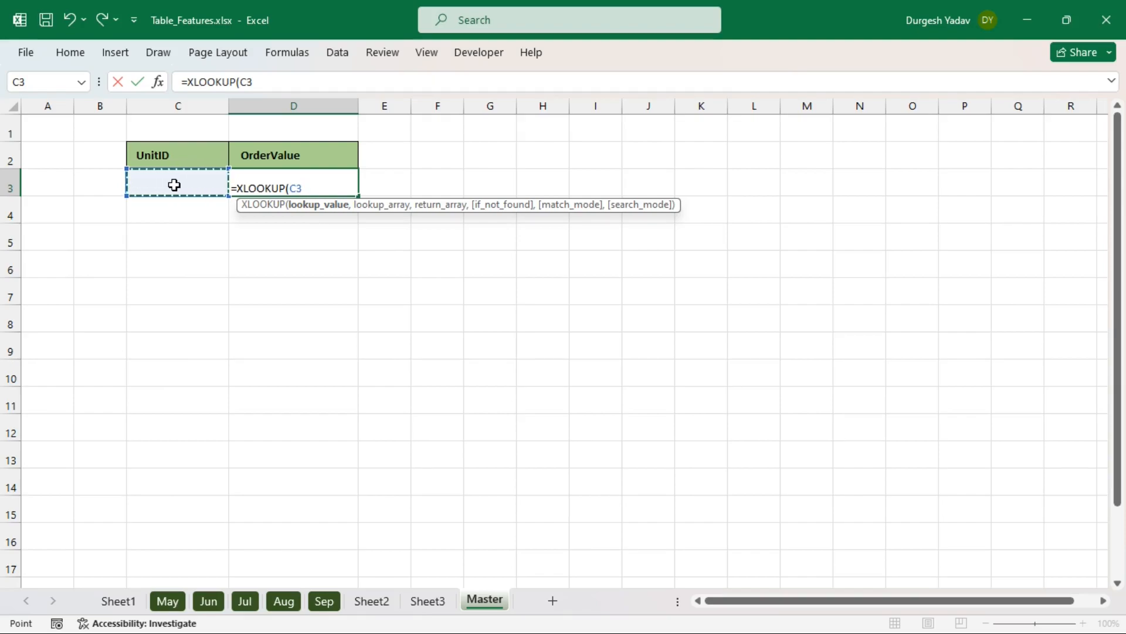
text(,)
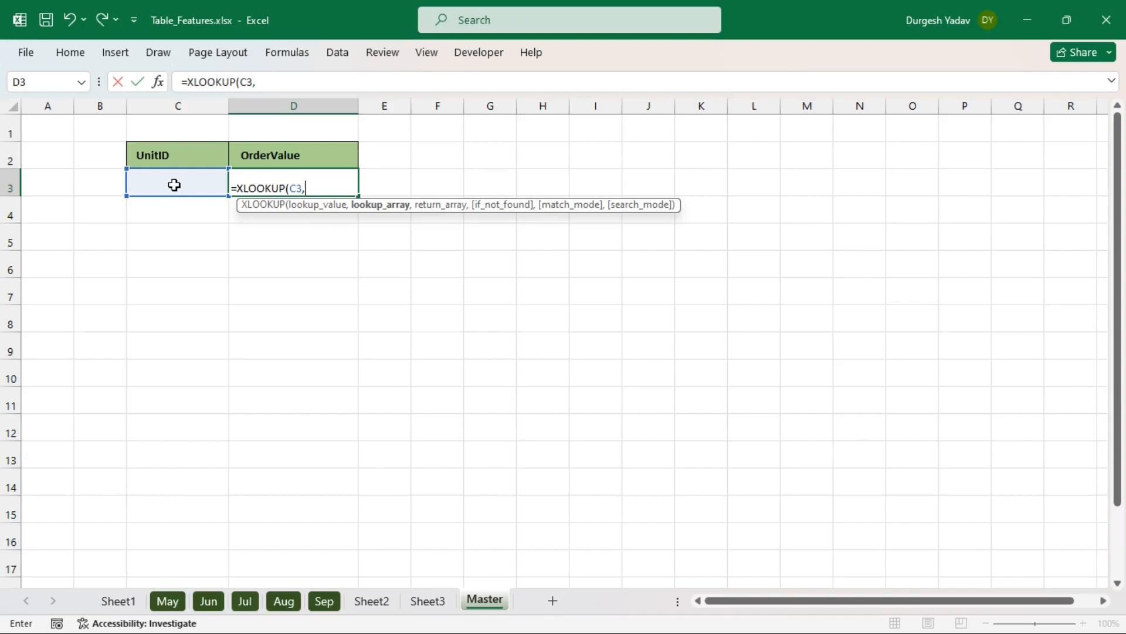
text(ma)
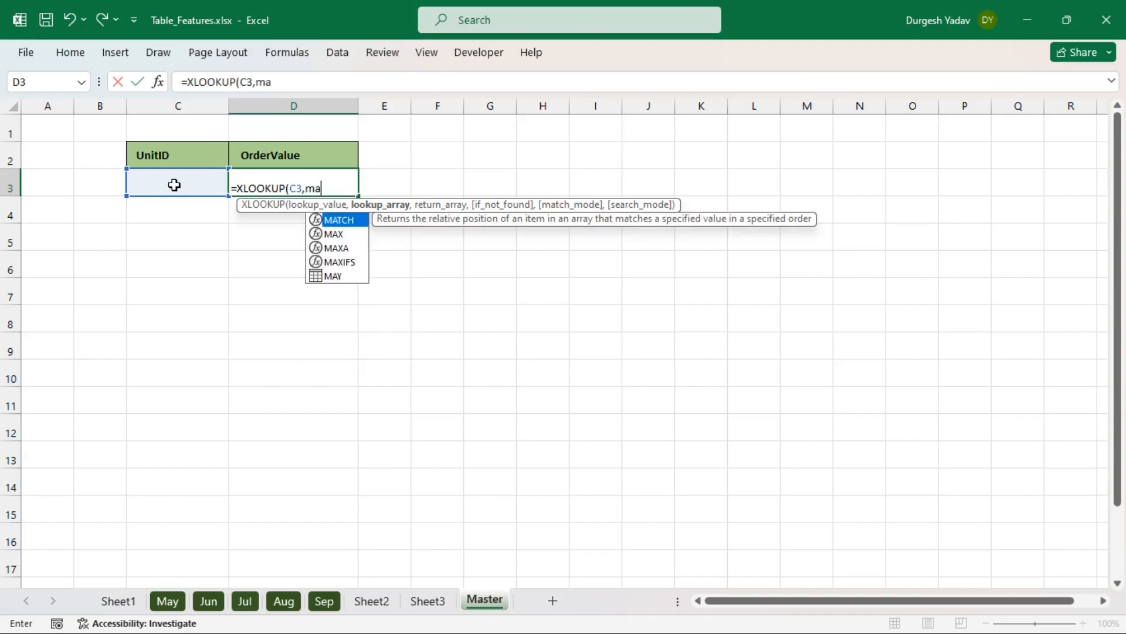
text(y)
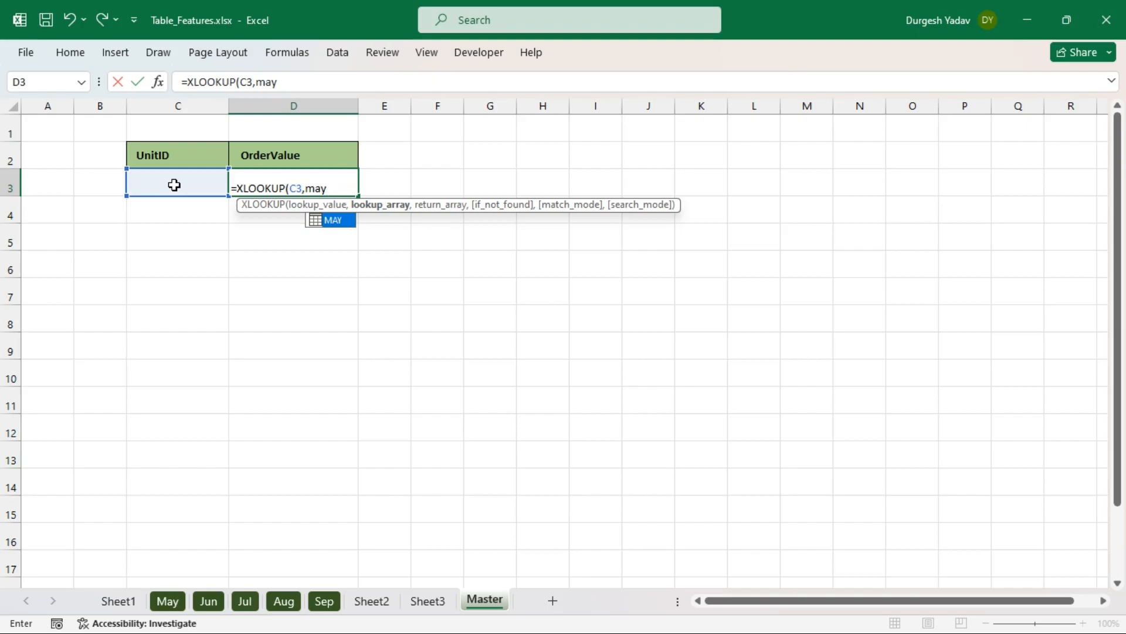
- Complete D3 as =XLOOKUP(C3,MAY[UnitID],MAY[OrderValue]) and commit it
key(Tab)
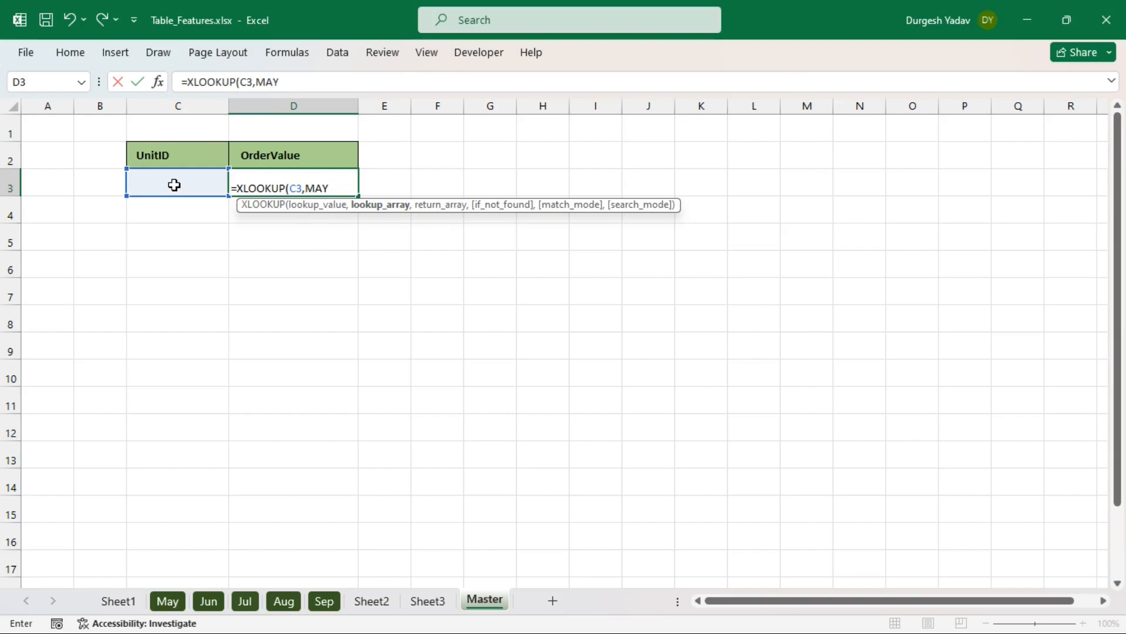
text([)
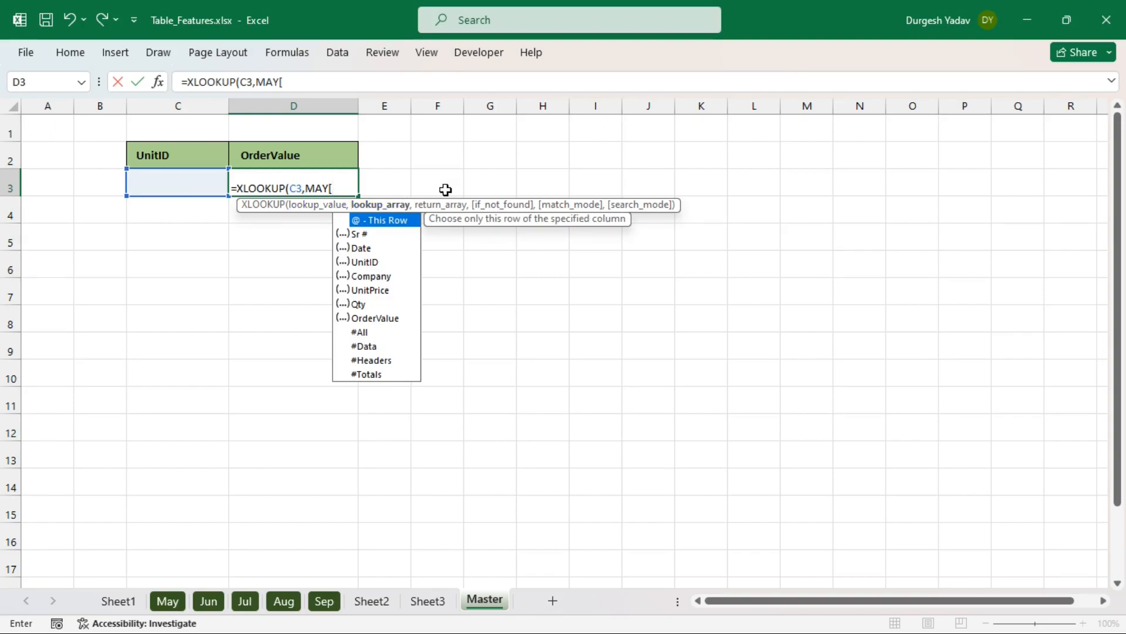
double_click(375, 263)
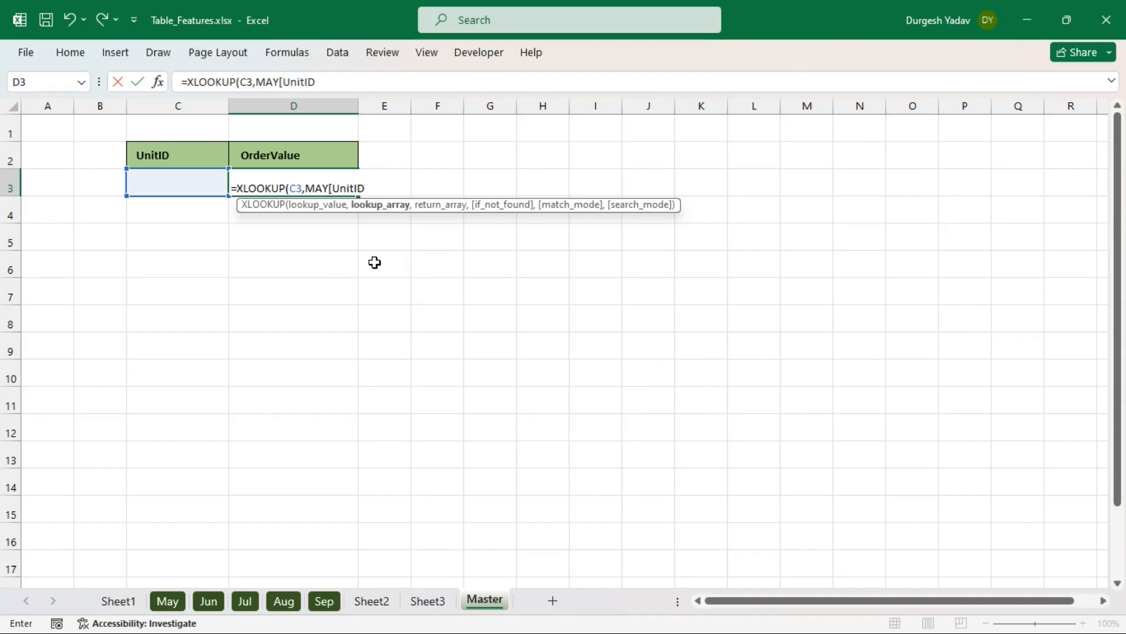
text(],)
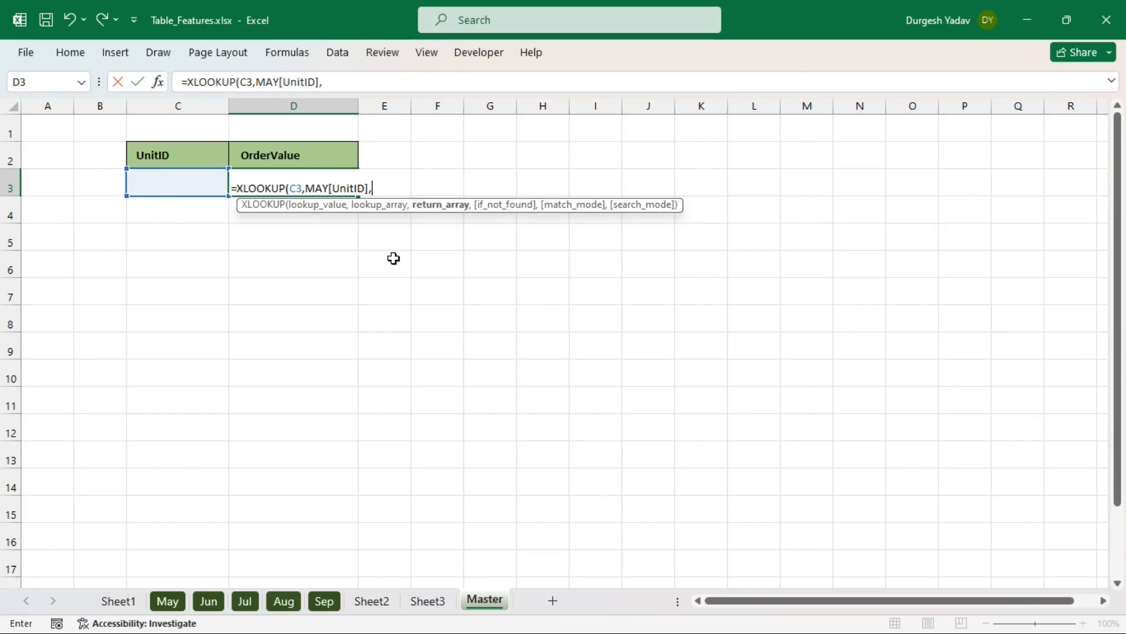
text(may)
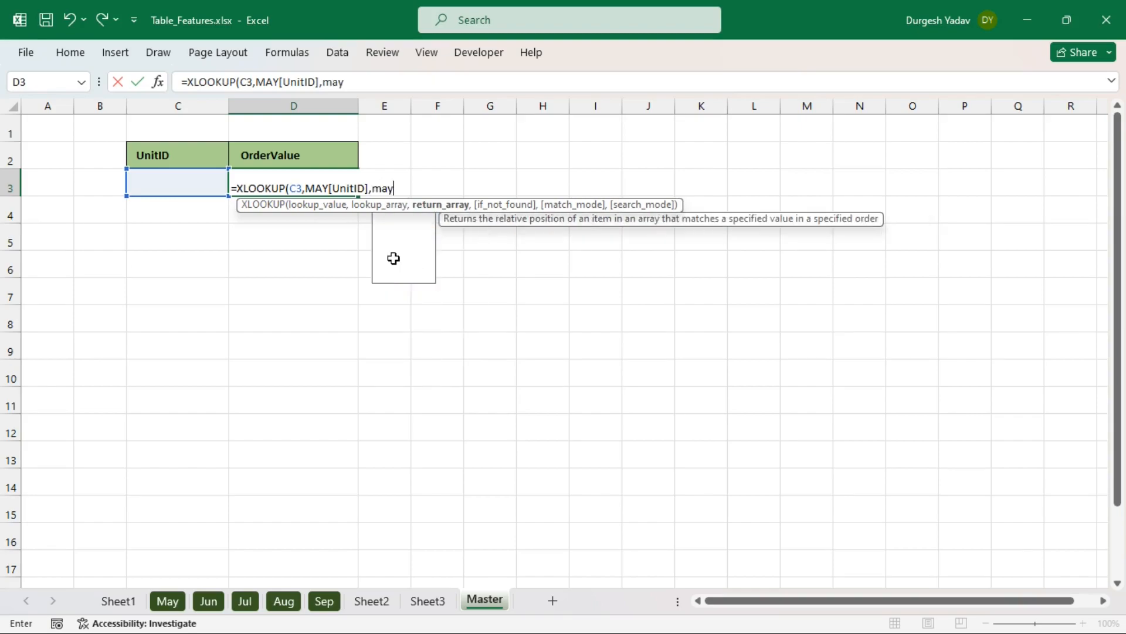
key(Tab)
text([)
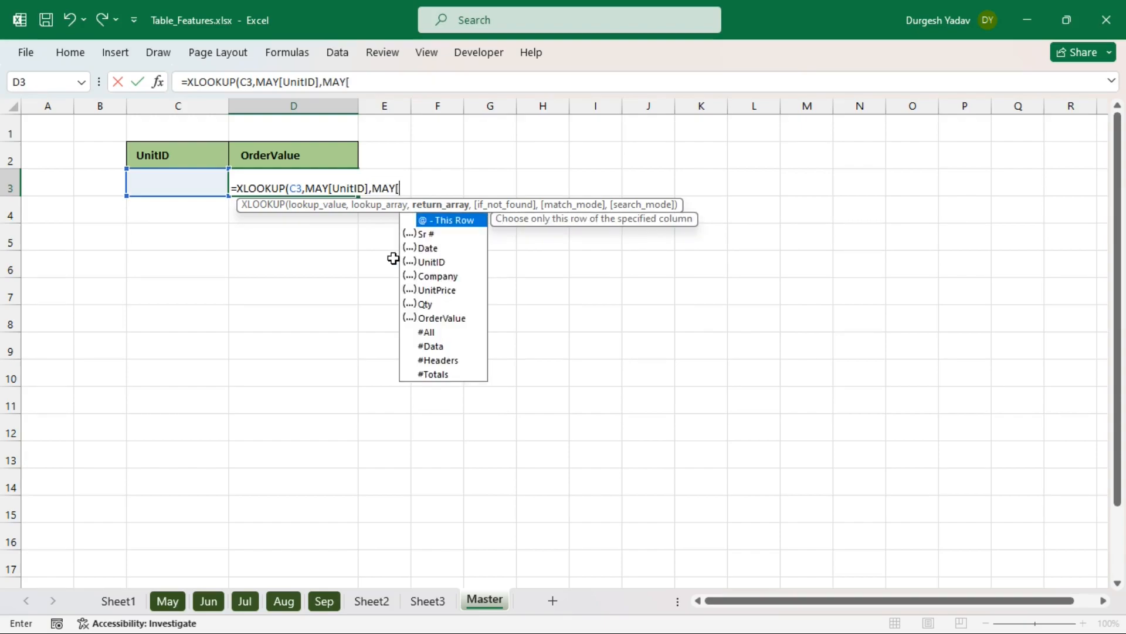
click(444, 322)
double_click(444, 319)
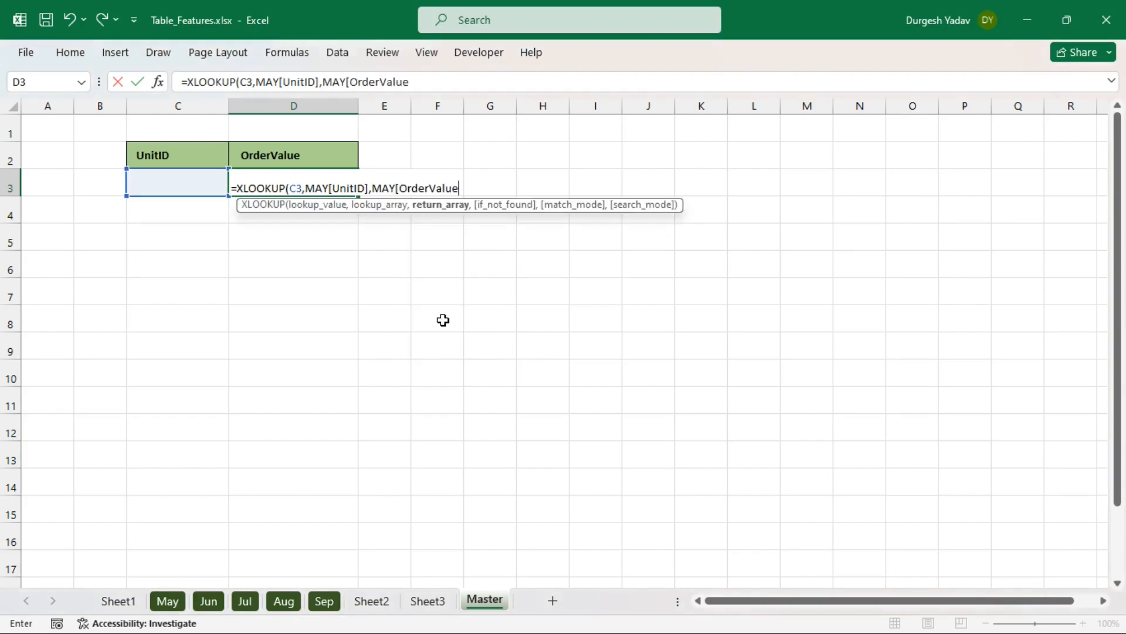
text(]))
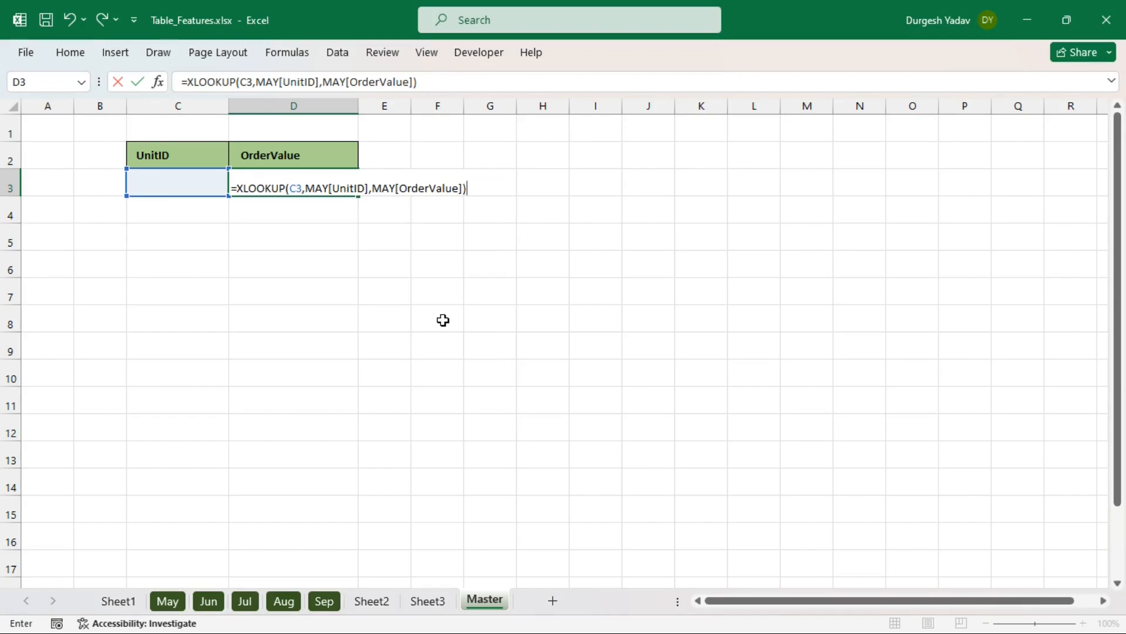
key(Return)
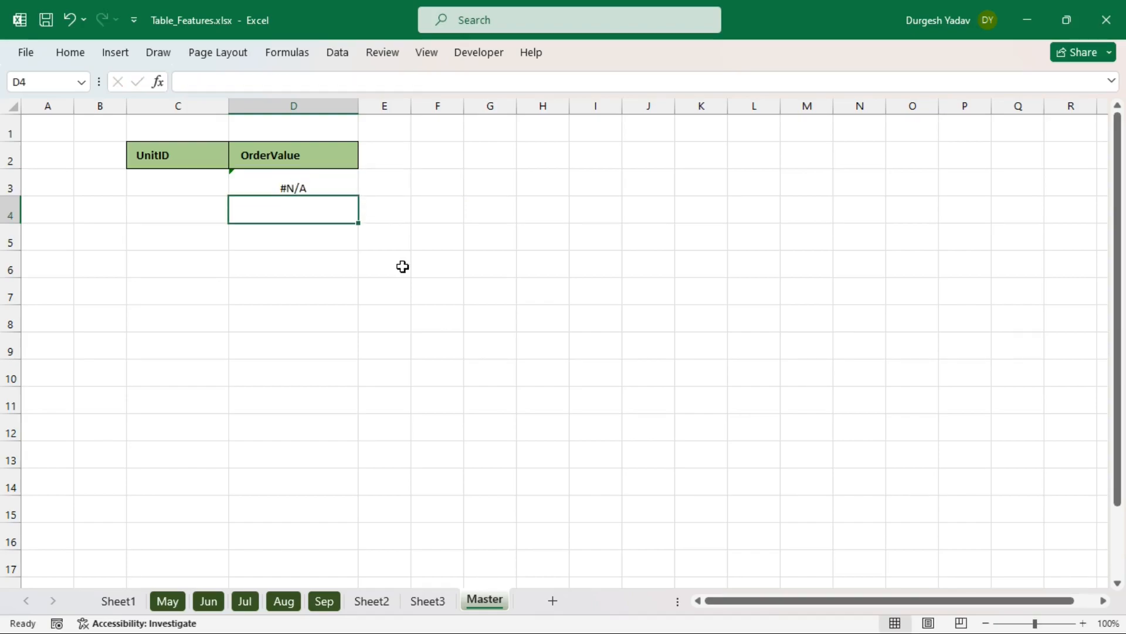
click(302, 186)
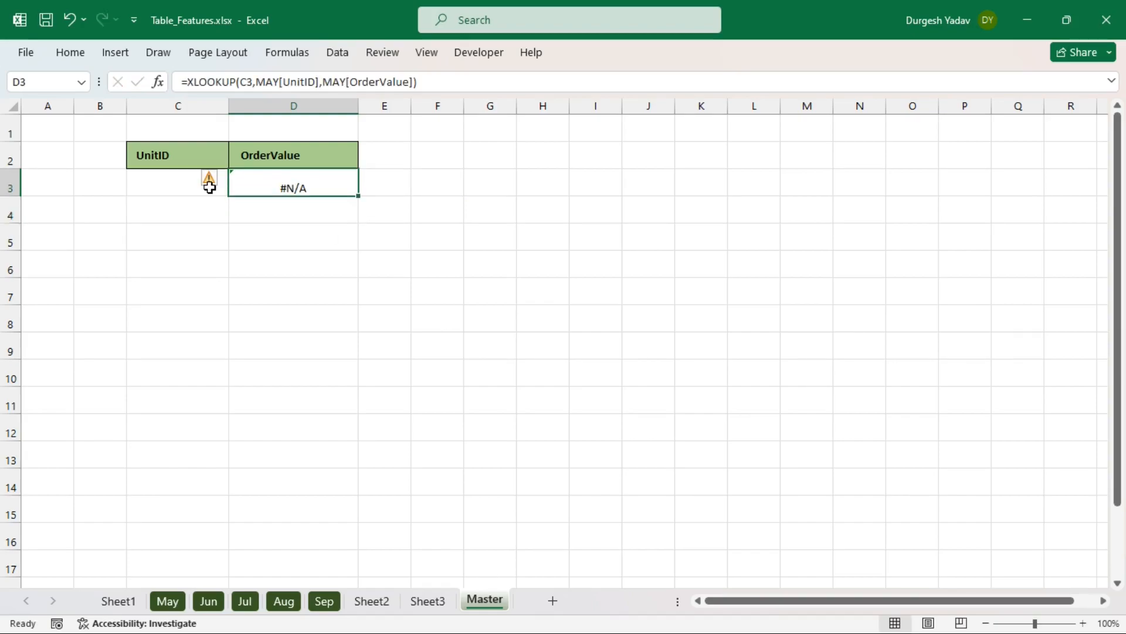
click(164, 185)
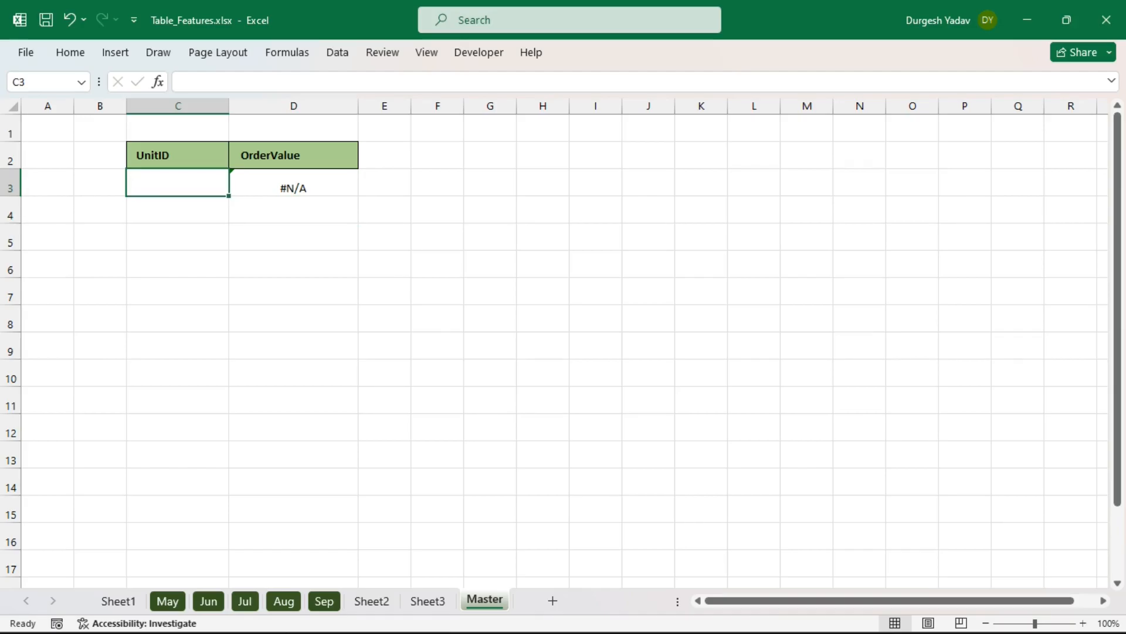
click(184, 508)
click(167, 600)
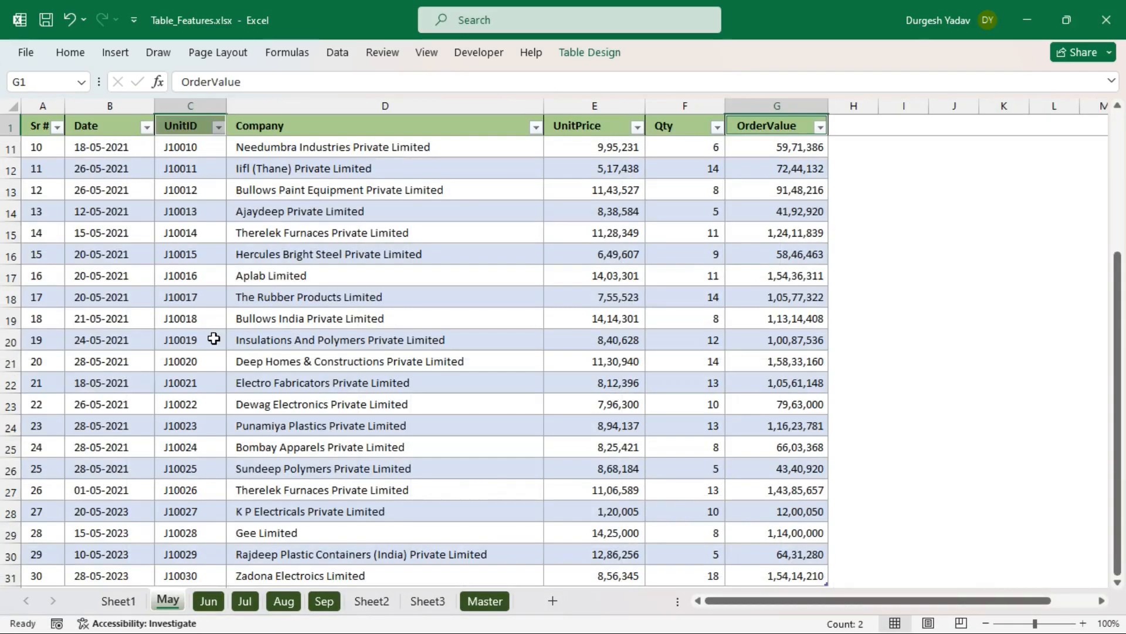
scroll(208, 270, up, 3)
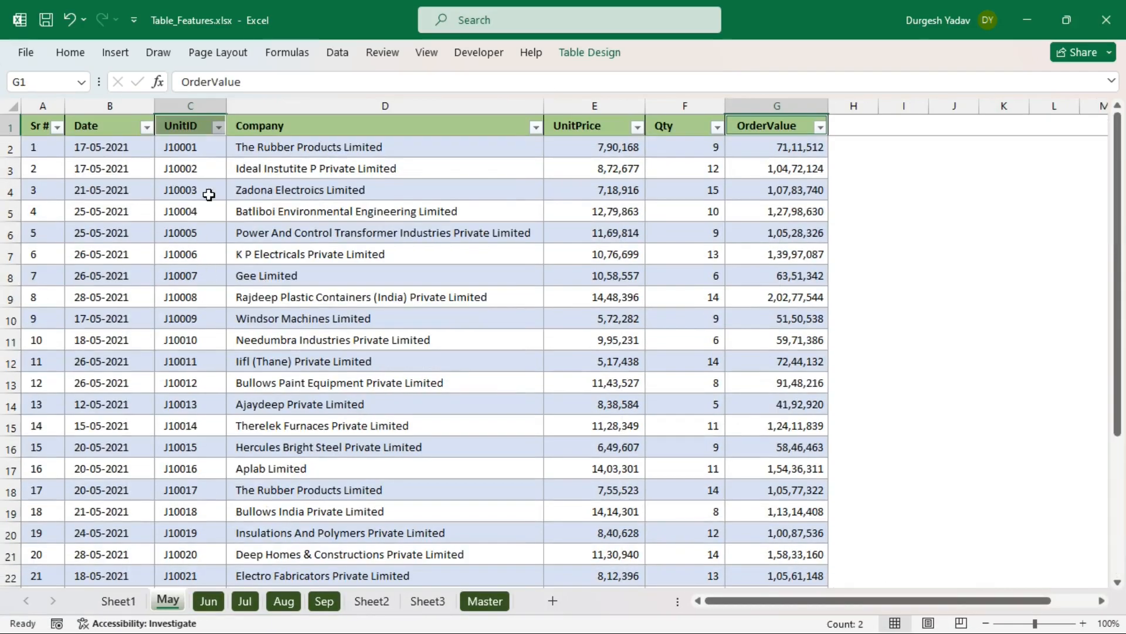
click(196, 150)
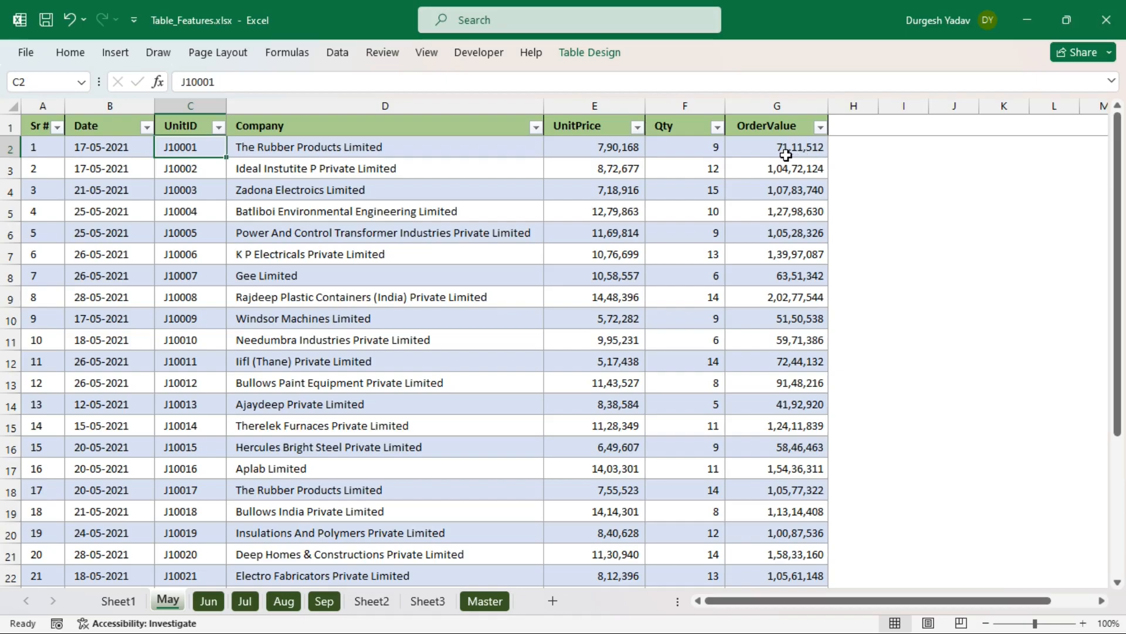
click(496, 607)
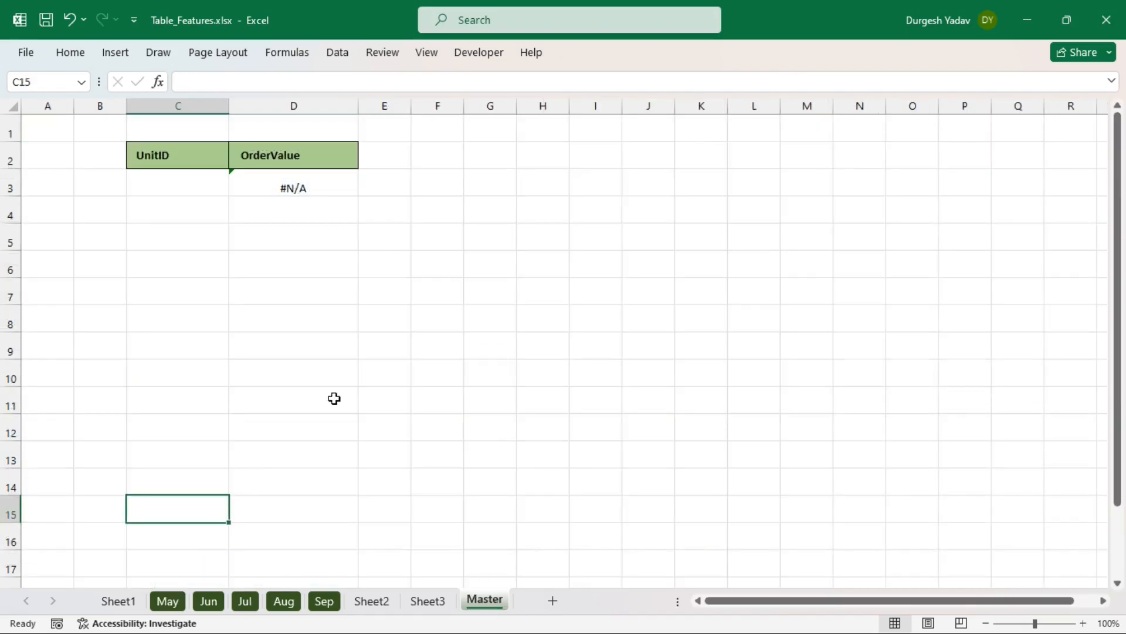
- Enter UnitID J10001 in C3 so the lookup returns a value
click(158, 184)
text(J)
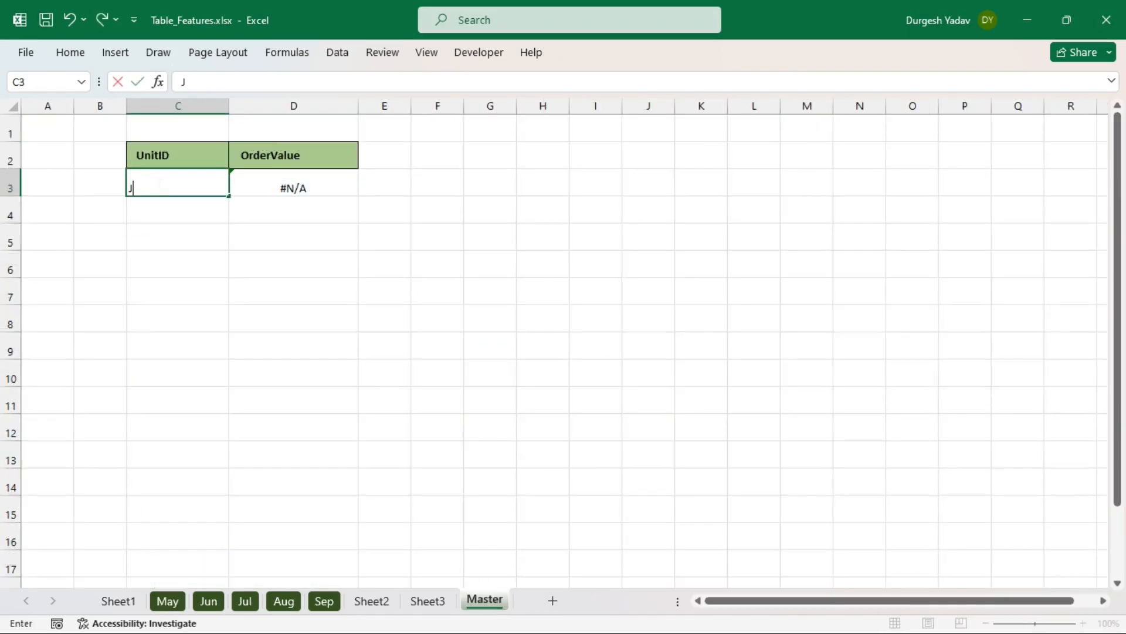
text(10001)
key(Return)
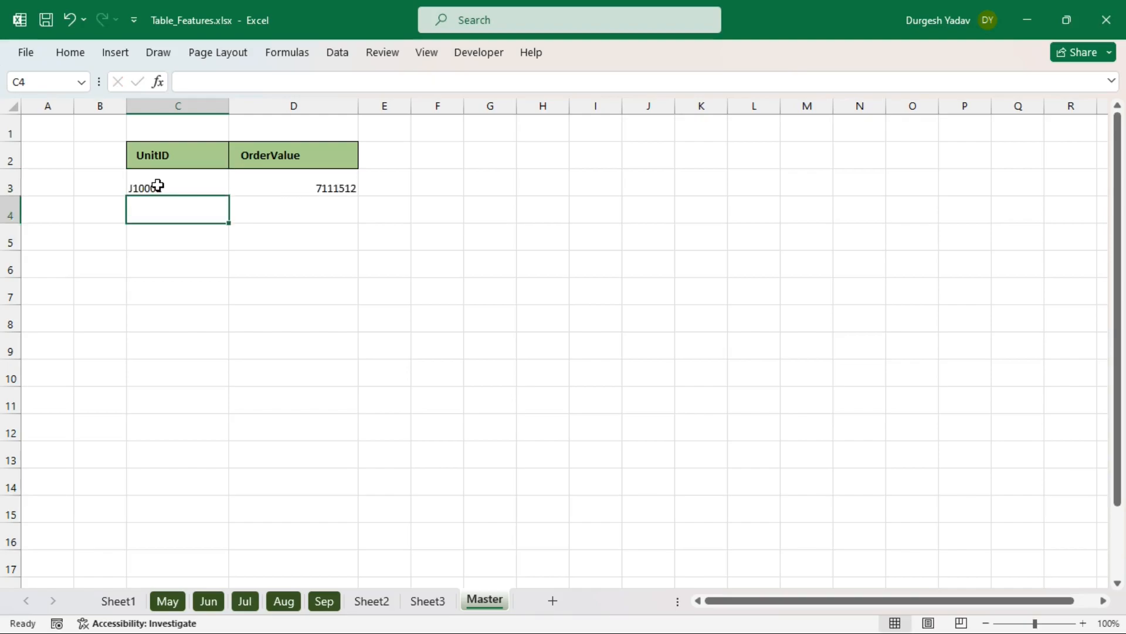
- Format column D with thousands separators and no decimals, showing 71,11,512
click(314, 188)
click(302, 107)
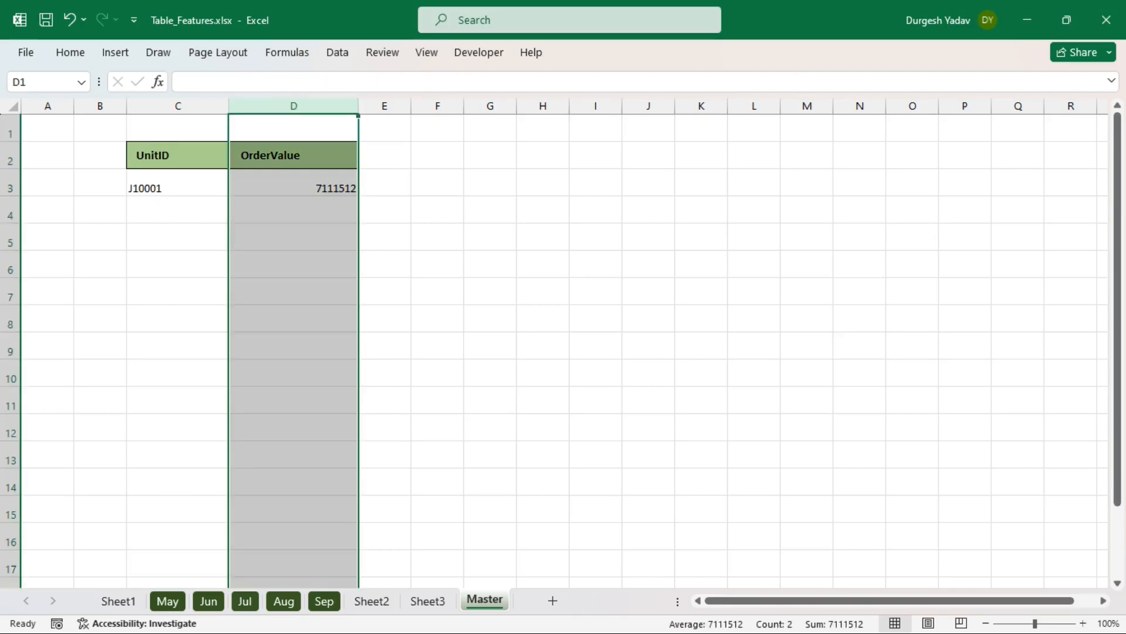
click(74, 53)
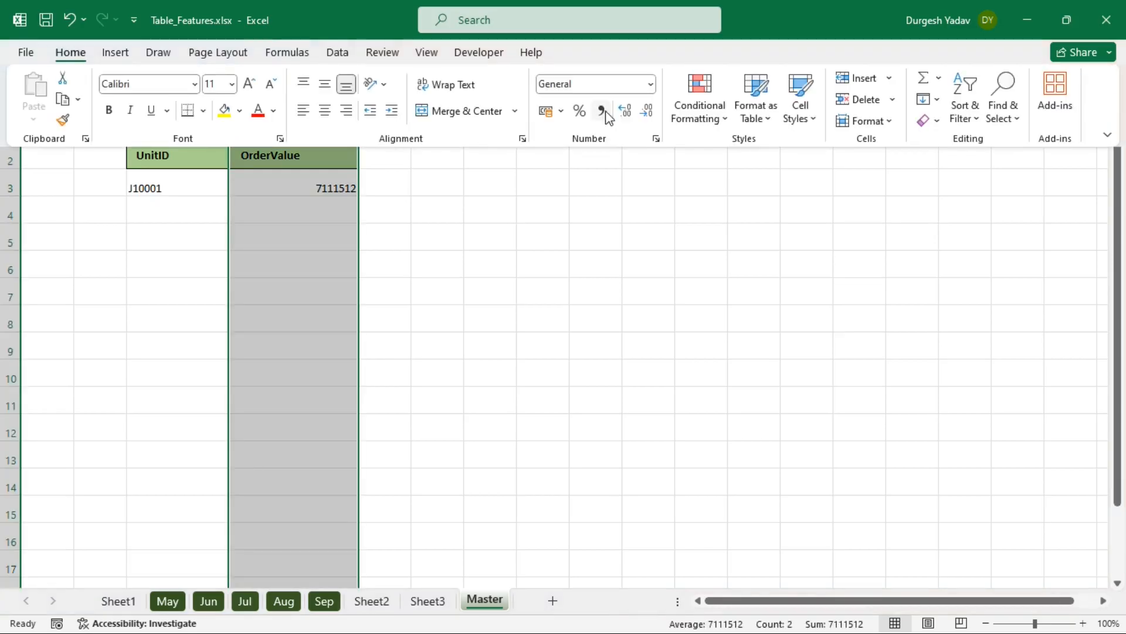
click(603, 111)
click(645, 111)
click(645, 112)
click(561, 276)
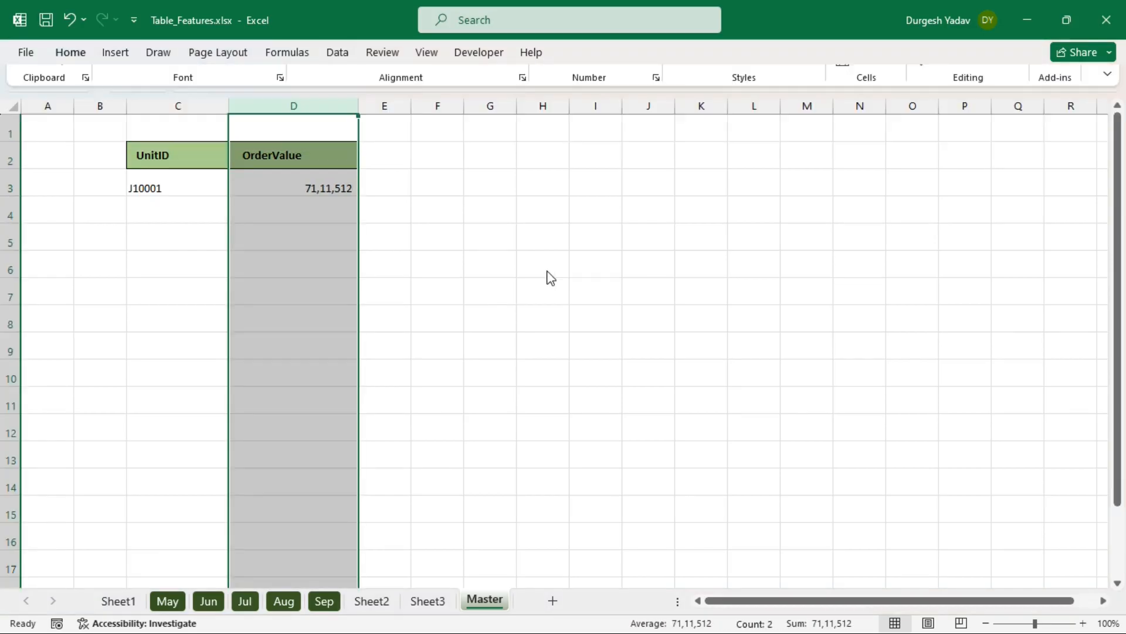
click(181, 204)
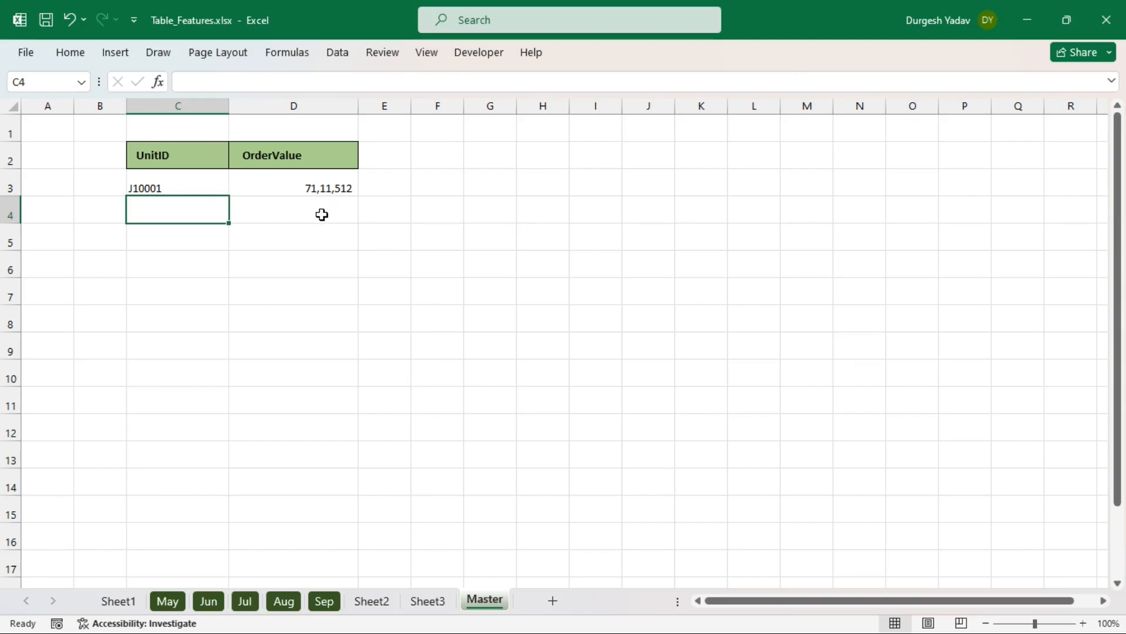
- Label cell E2 'Month of Jun'
click(310, 207)
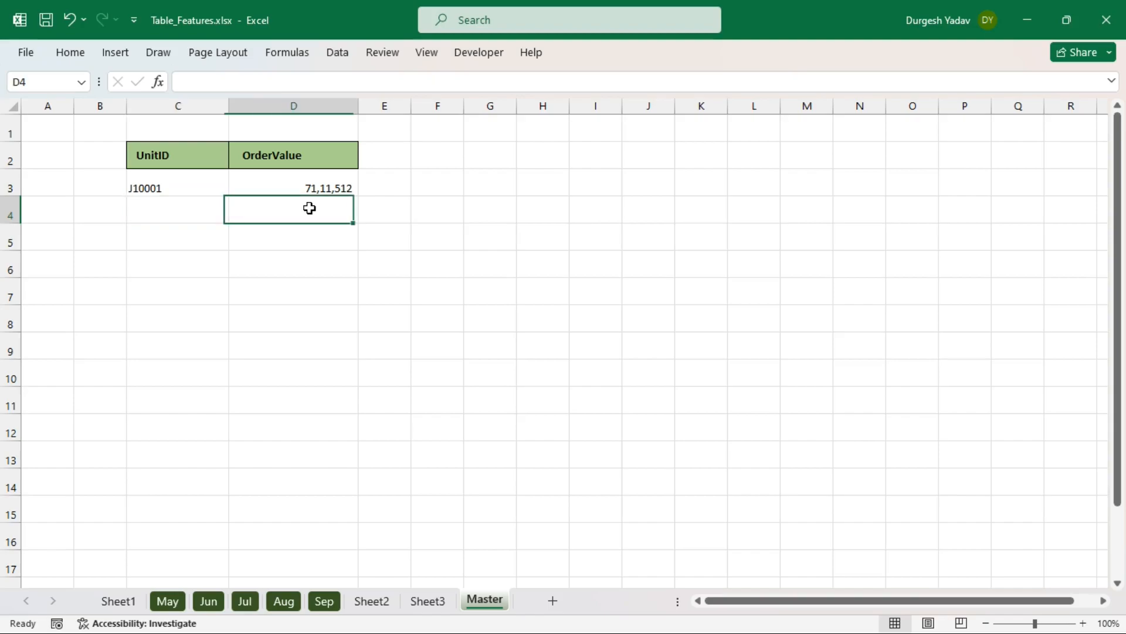
click(392, 159)
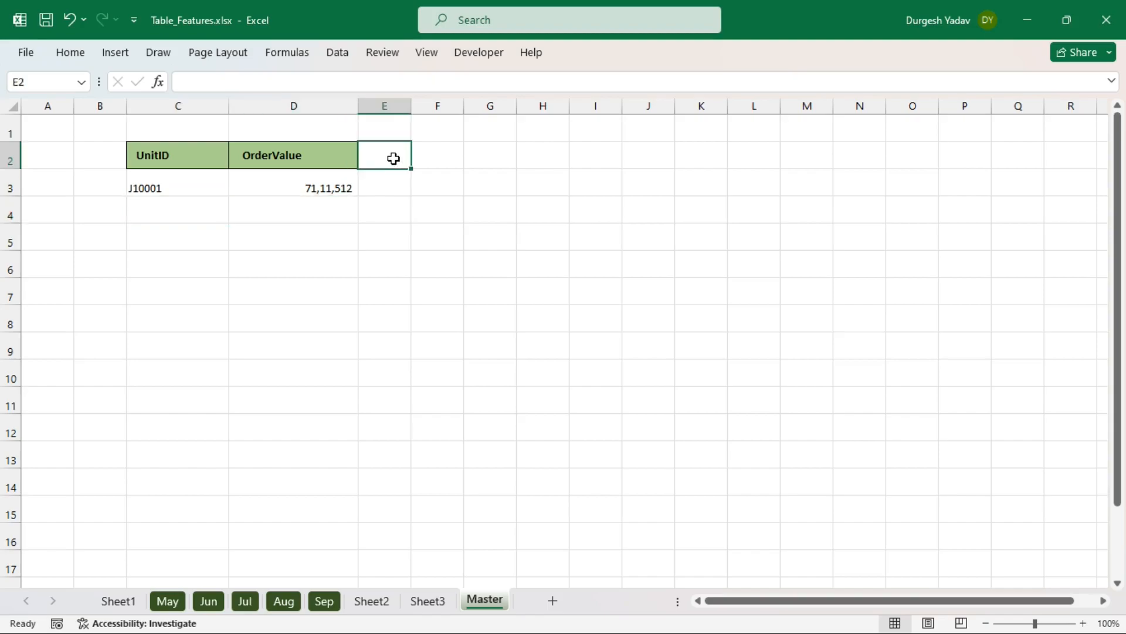
text(Jun)
key(BackSpace)
key(BackSpace)
key(BackSpace)
text(Month)
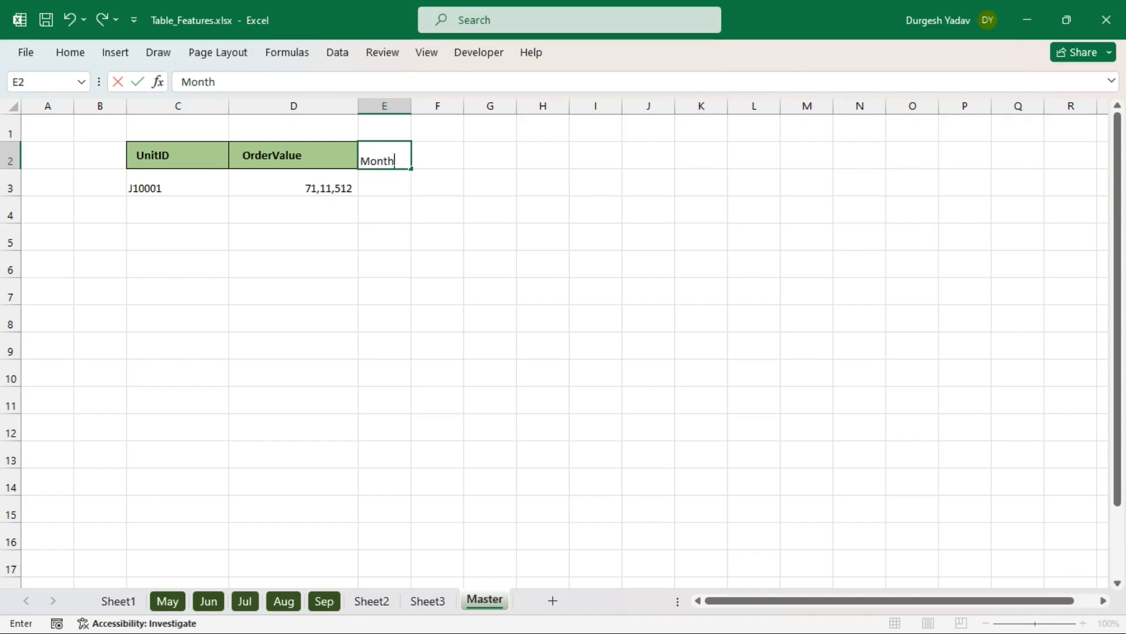
text( of Jun)
key(Return)
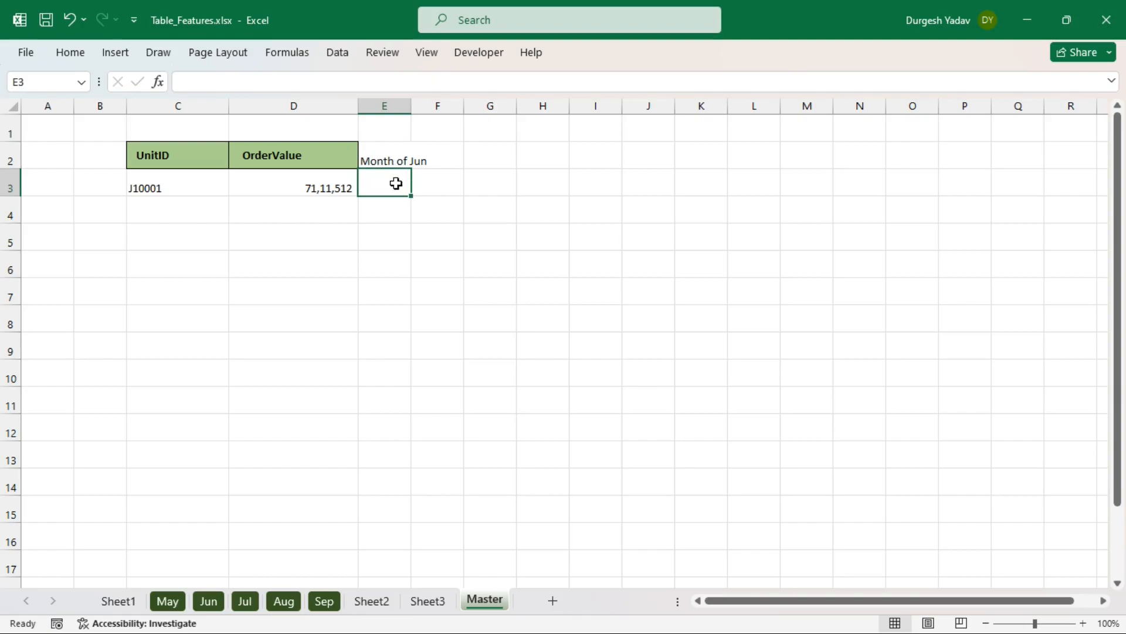
- Enter =XLOOKUP(C3,Jun[UnitID],Jun[OrderValue]) in E3
text(=xlo)
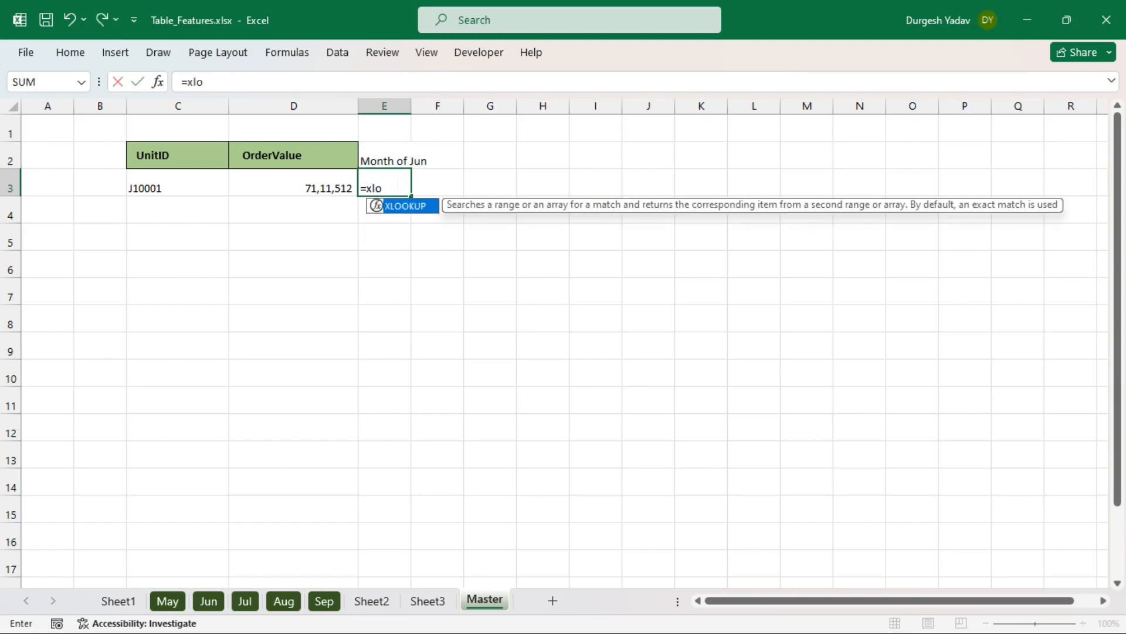
key(Tab)
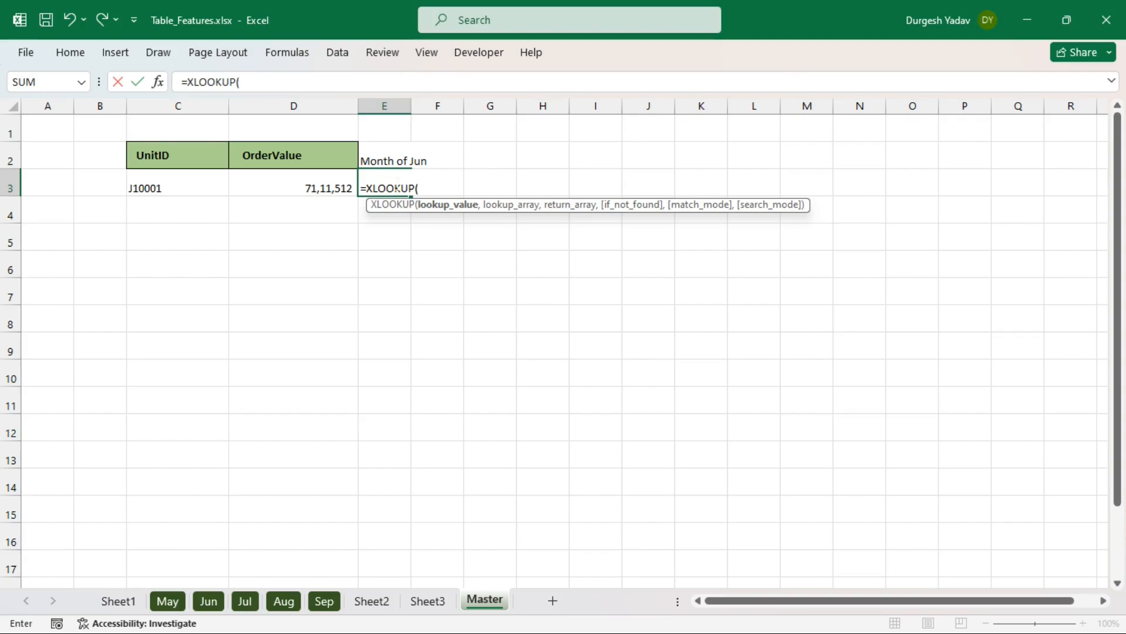
click(192, 190)
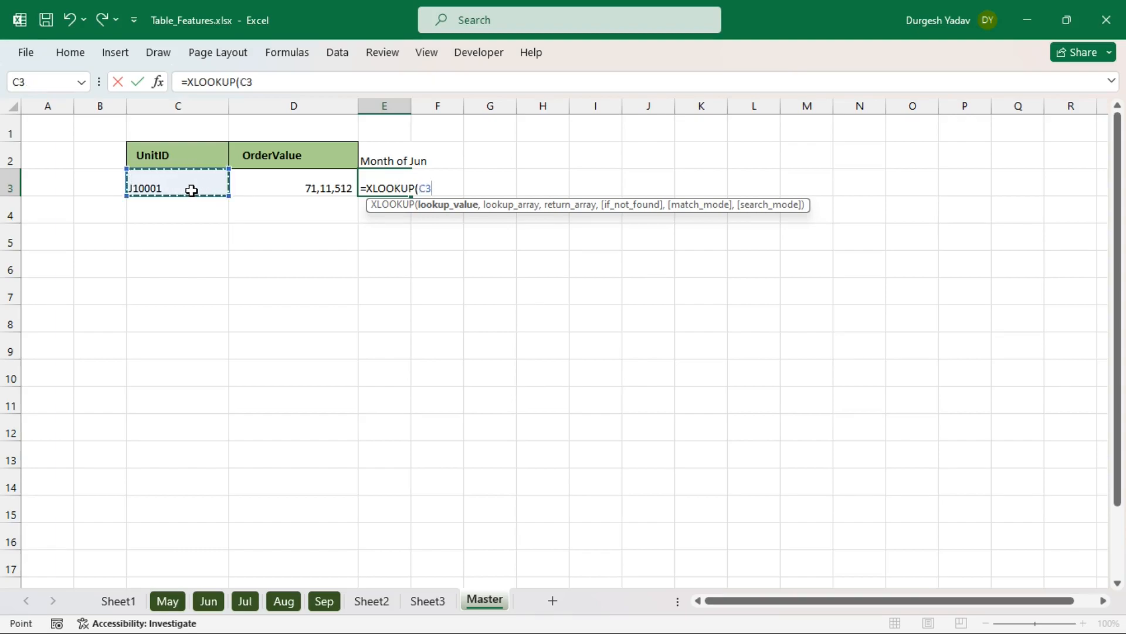
text(,)
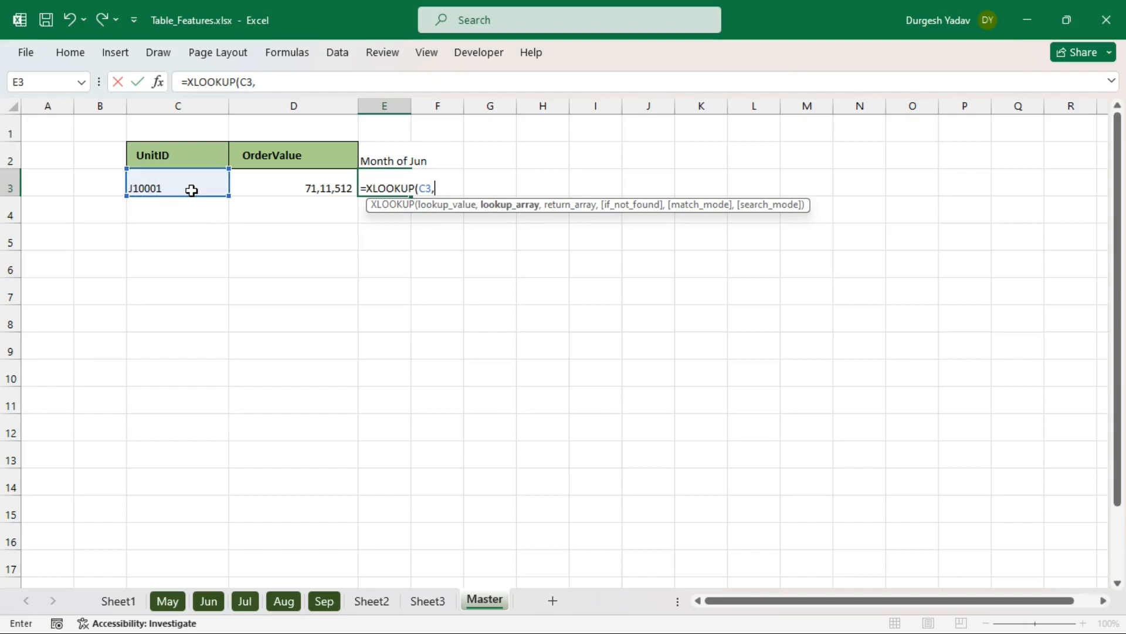
text(Jun[)
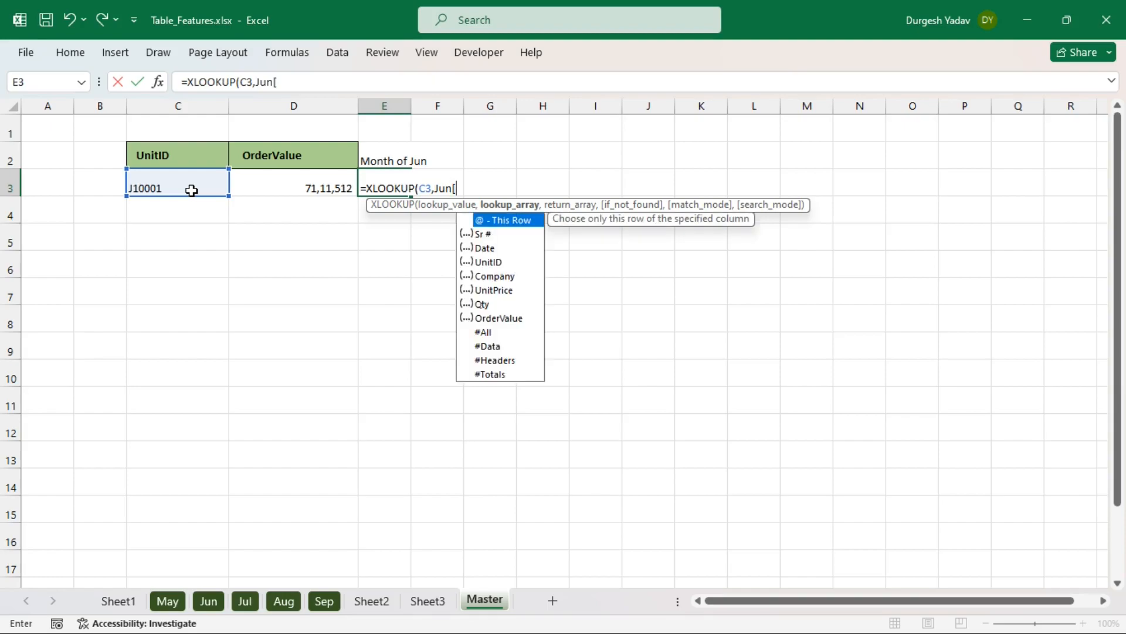
click(499, 262)
double_click(498, 261)
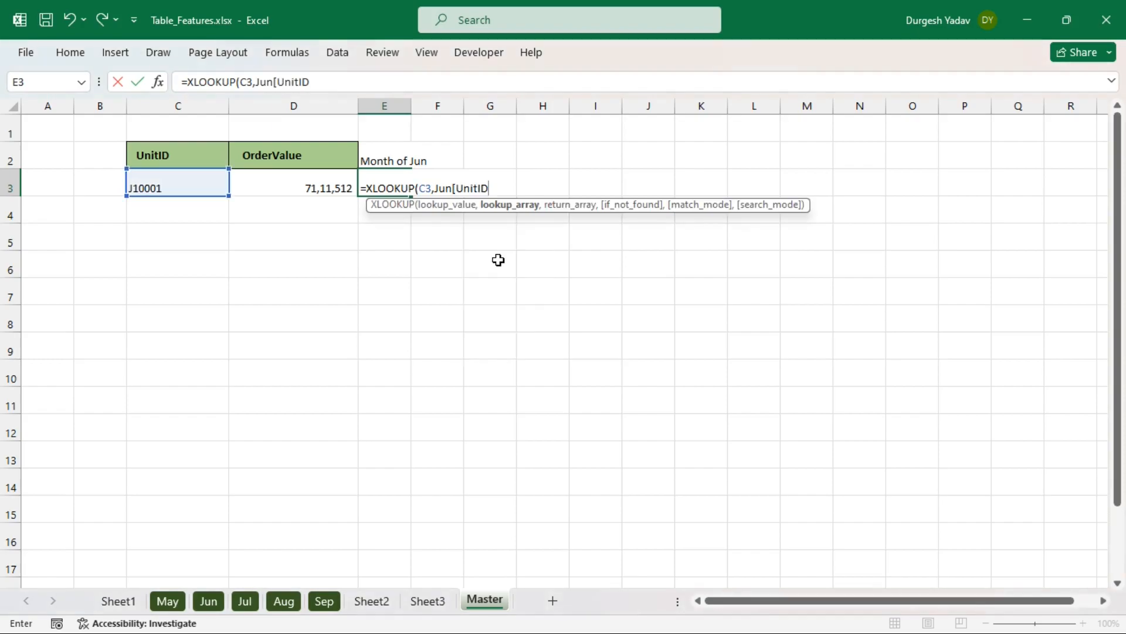
text(,)
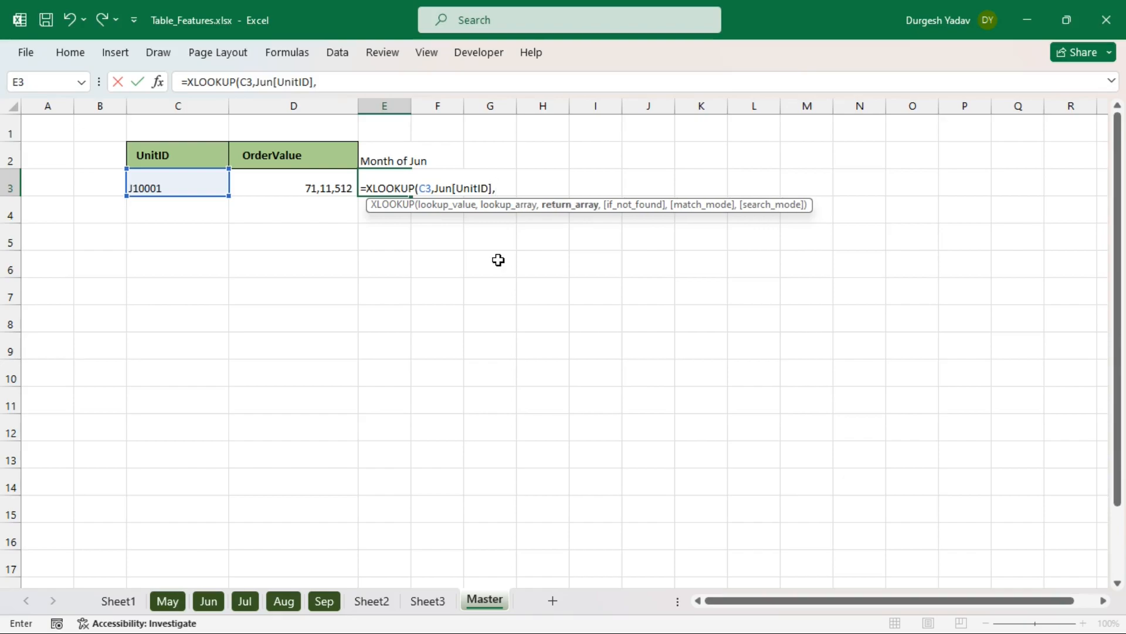
text(Jun)
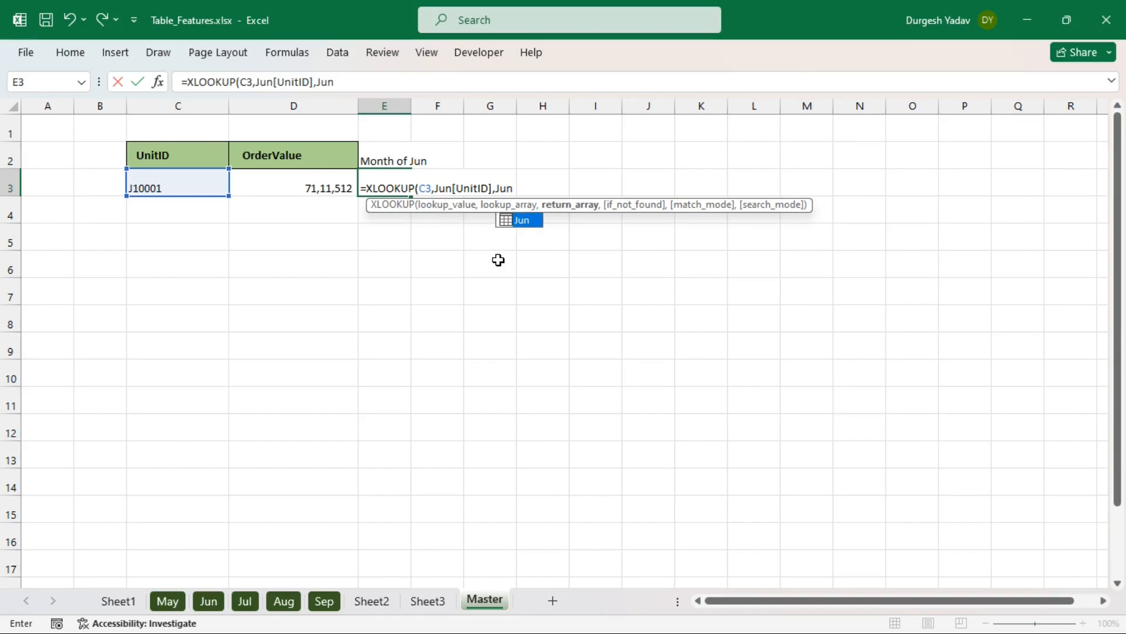
text([)
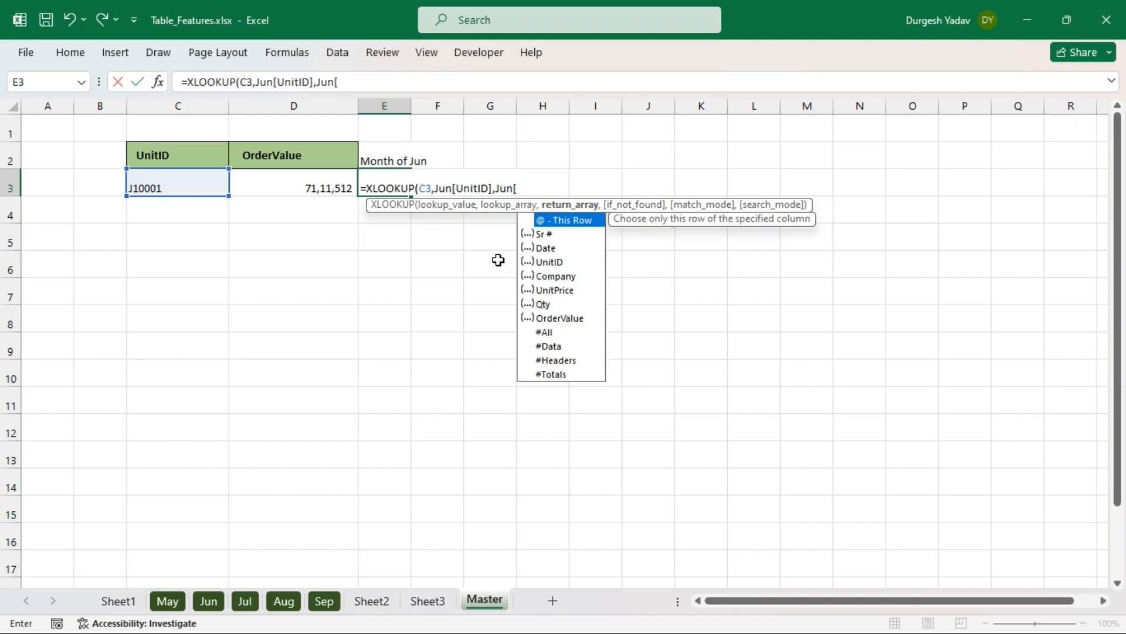
double_click(569, 318)
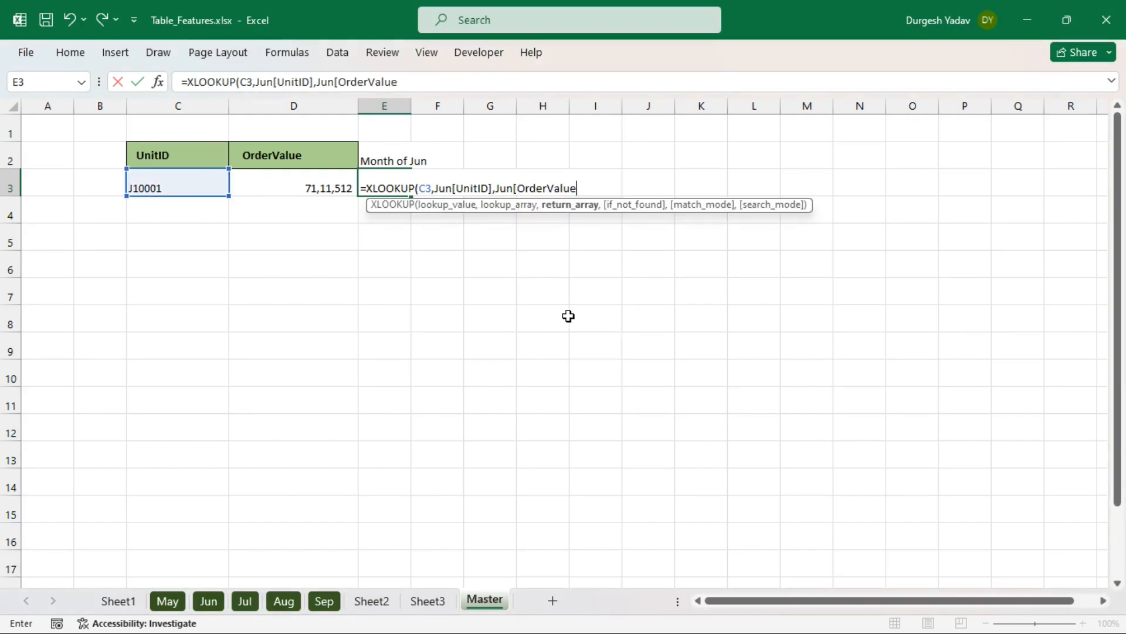
text(]))
key(Return)
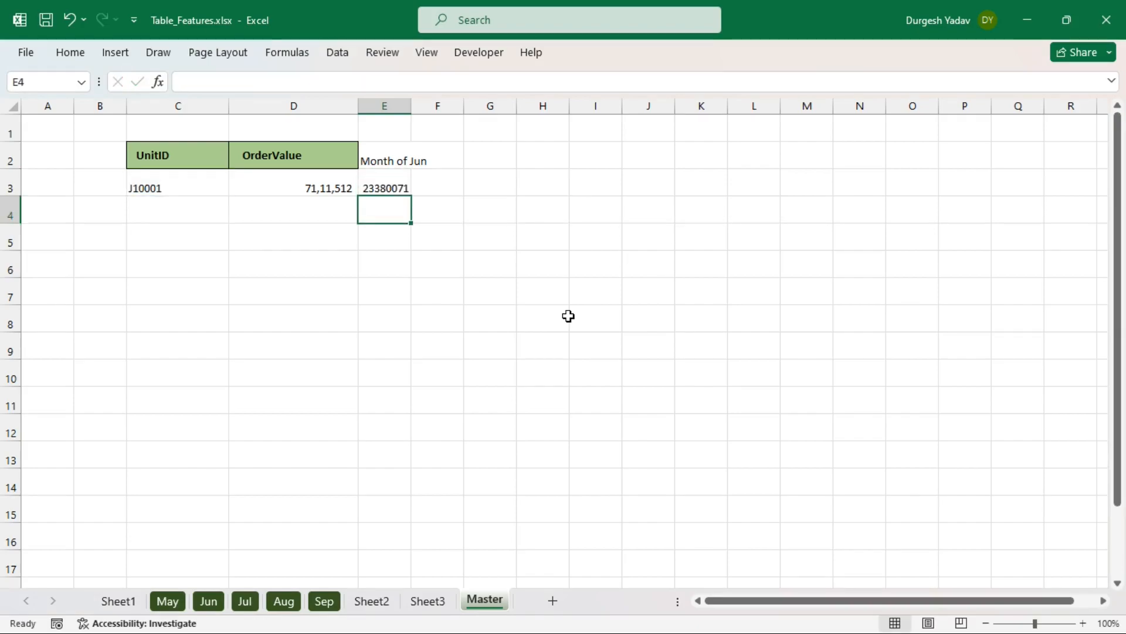
- Verify E3's 23380071 against J10001's OrderValue on the Jun sheet
click(391, 188)
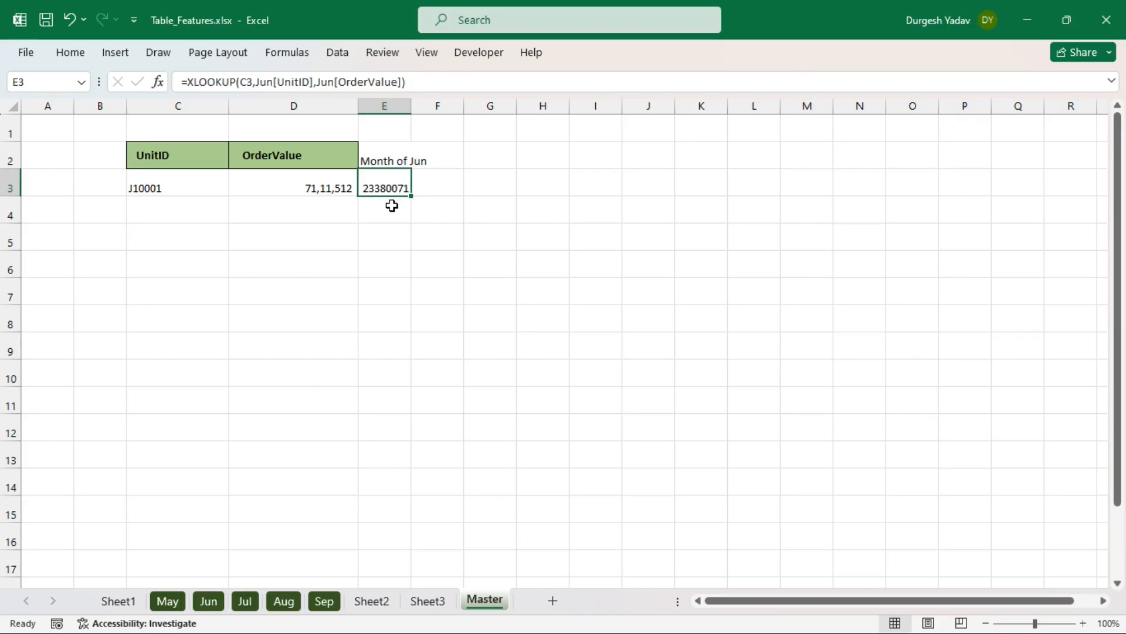
click(208, 600)
scroll(221, 211, up, 3)
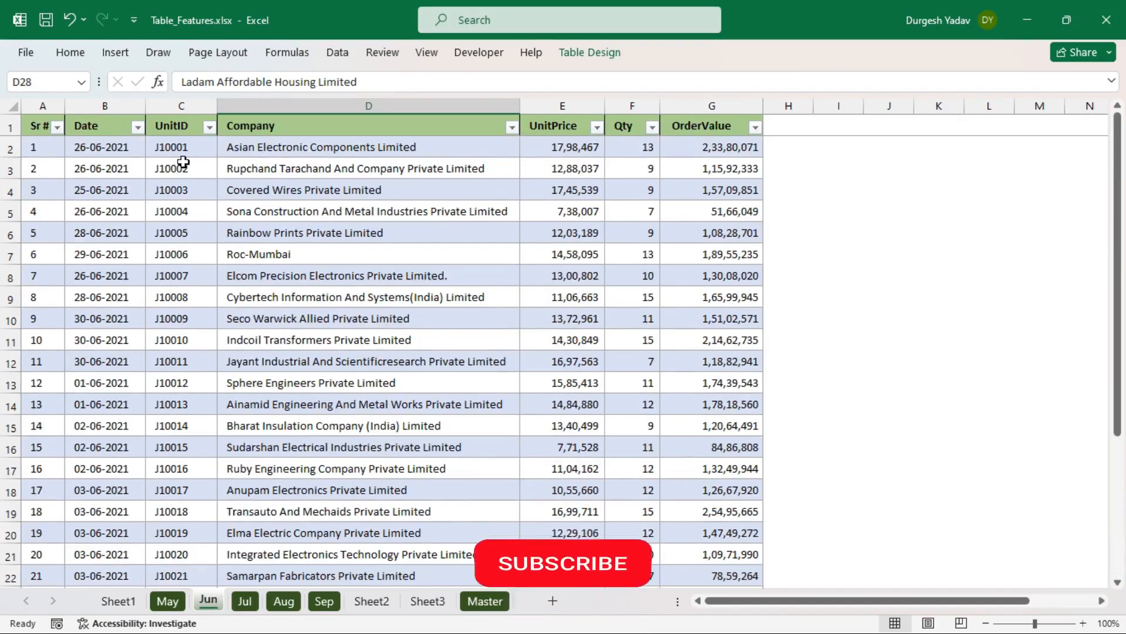
click(182, 149)
click(752, 145)
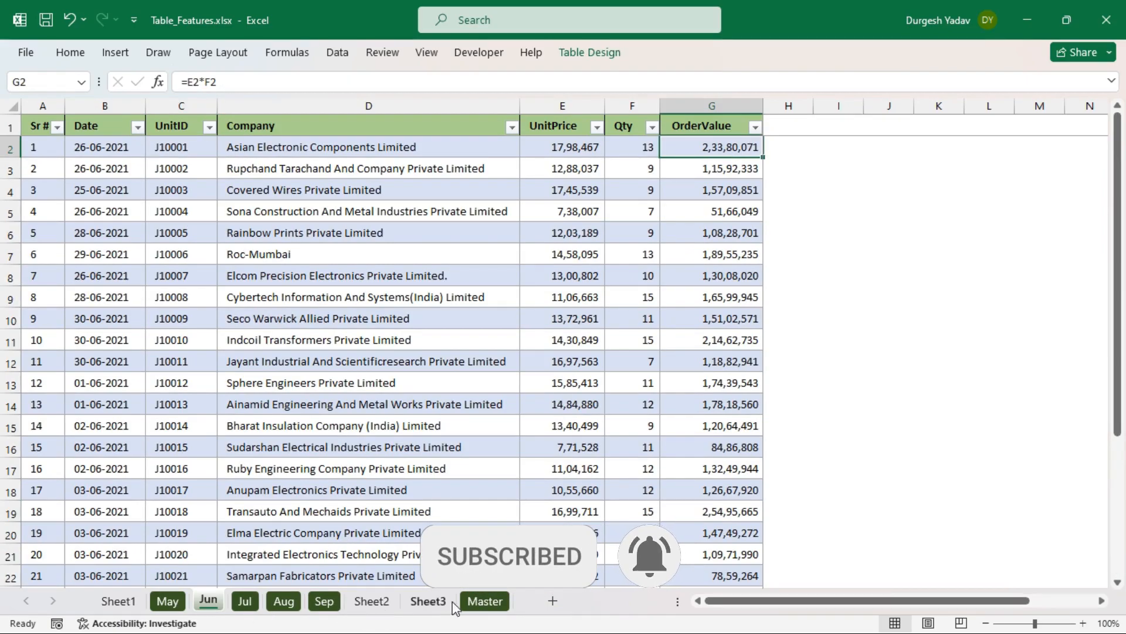
click(485, 600)
click(392, 239)
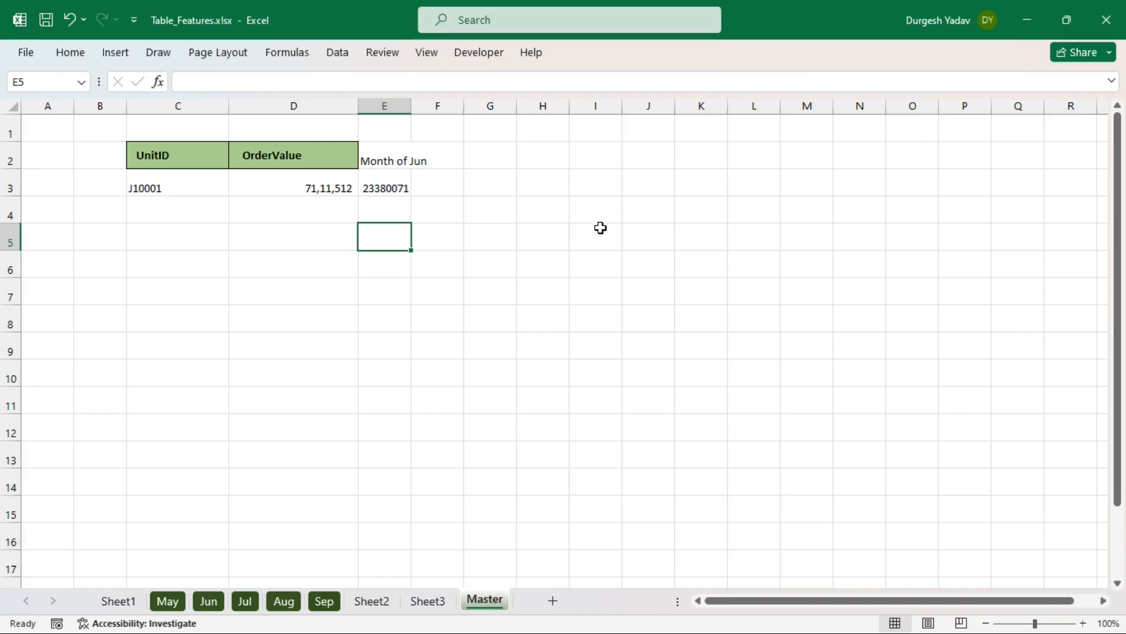
- Go to Sheet3 and review the Customer, Product, UnitPrice and Qty column headings
click(434, 566)
click(429, 601)
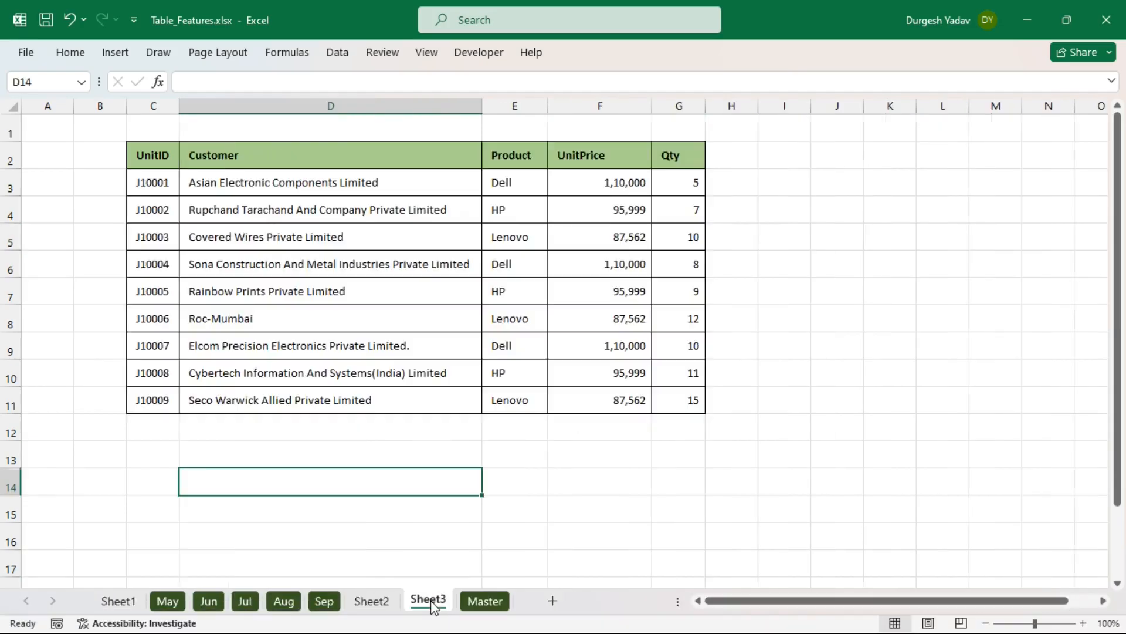
click(630, 473)
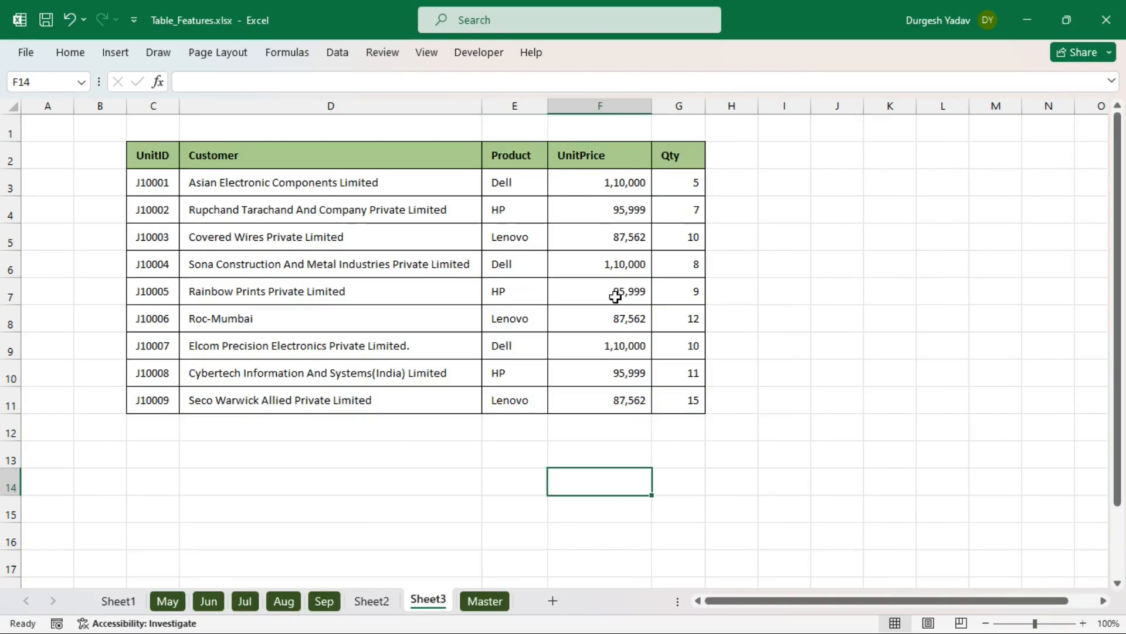
click(514, 159)
click(355, 158)
click(492, 157)
click(580, 162)
click(666, 157)
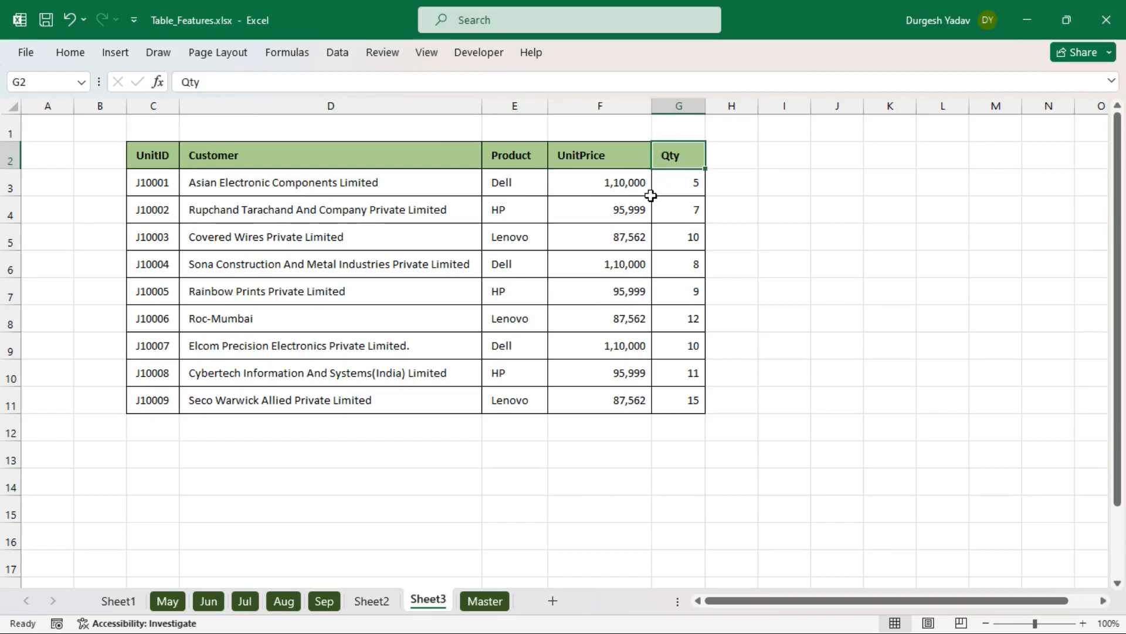
- Point out the Dell, HP and Lenovo rows, then start a table from $C$2:$G$11
click(512, 184)
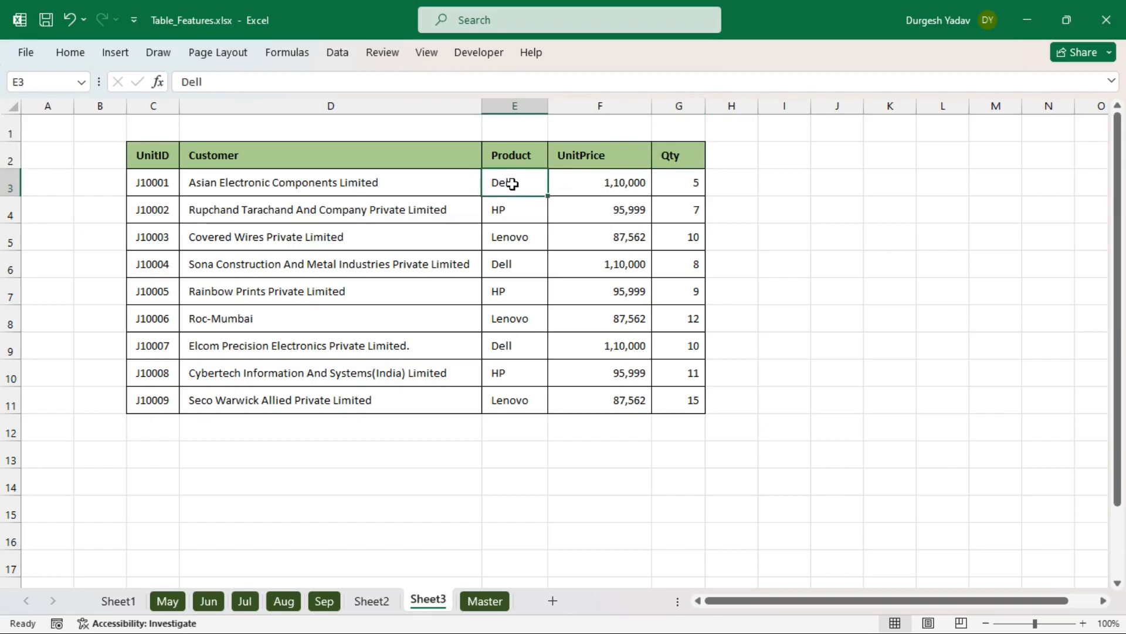
click(519, 261)
click(519, 346)
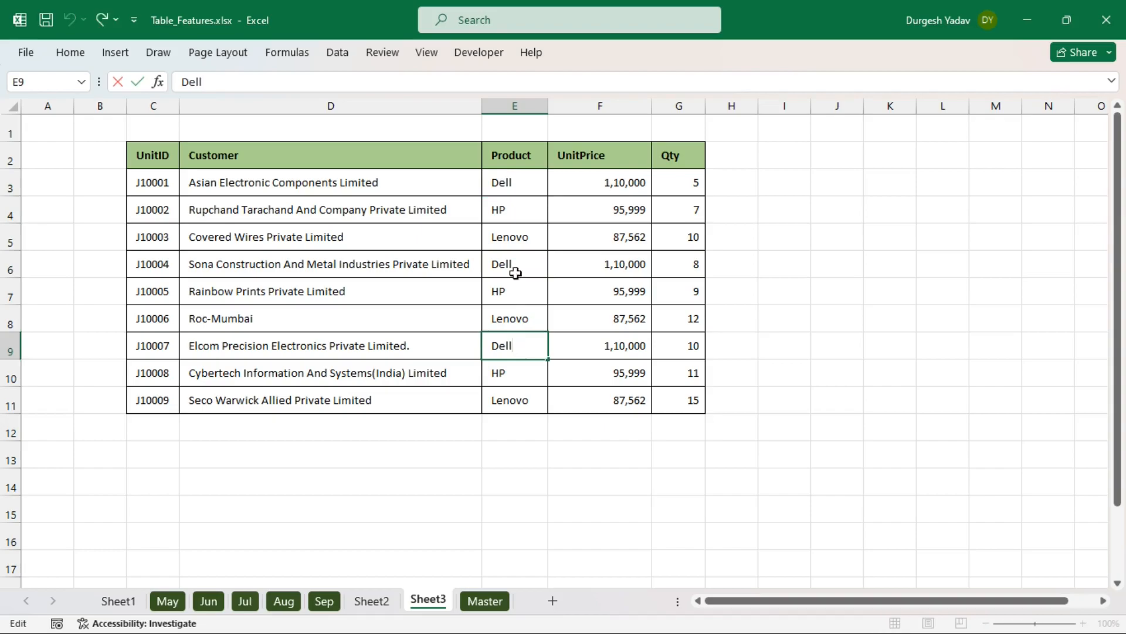
click(508, 211)
click(509, 235)
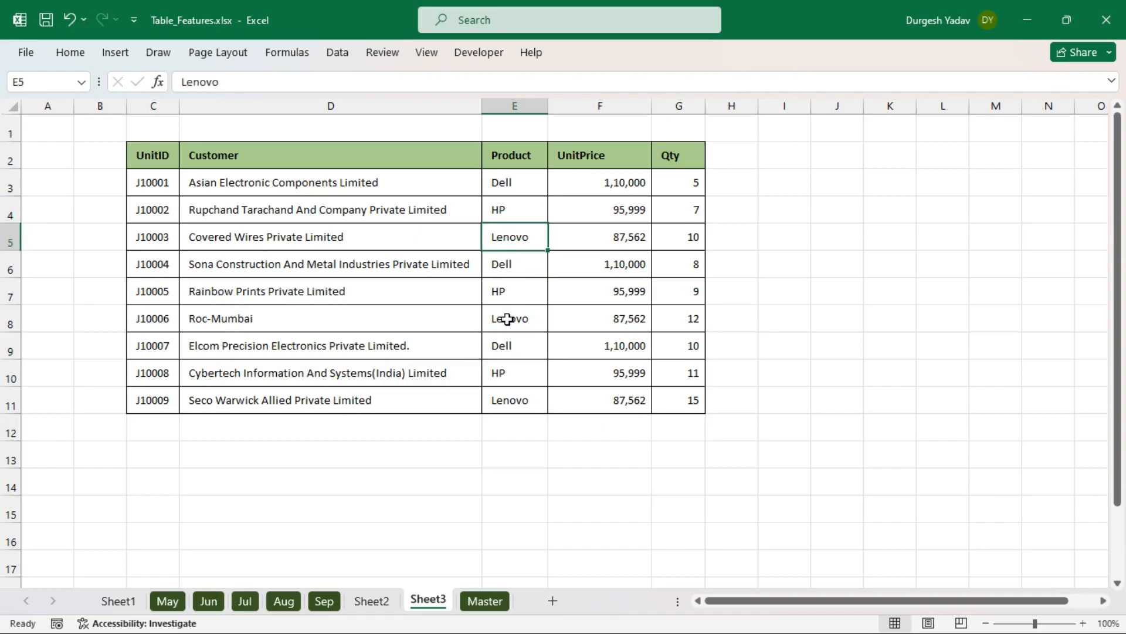
click(399, 290)
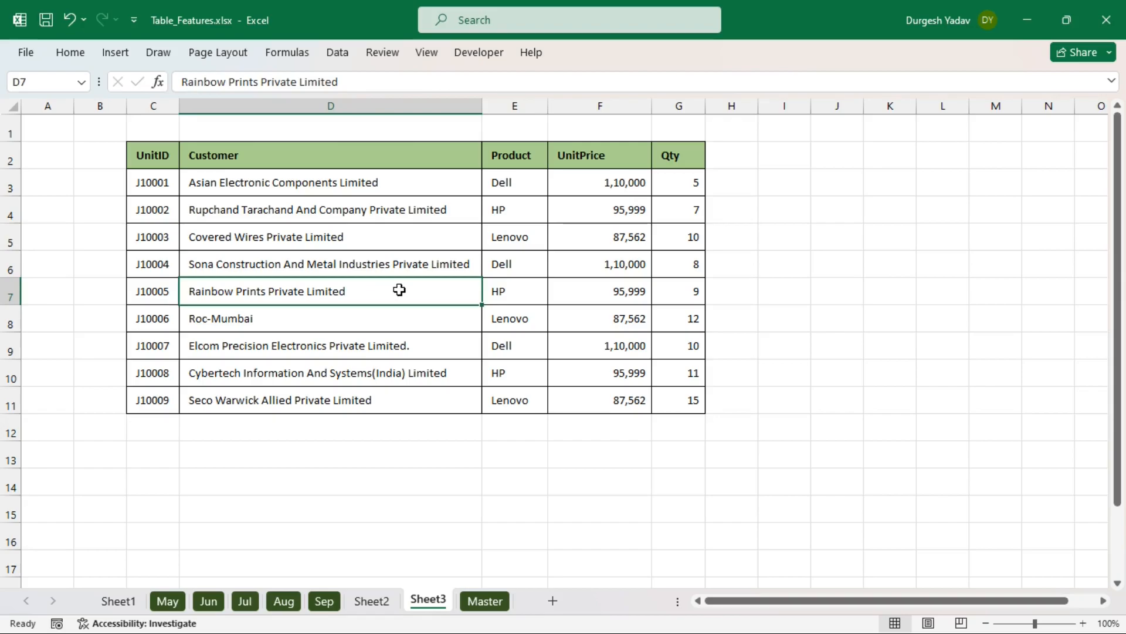
key(ctrl+t)
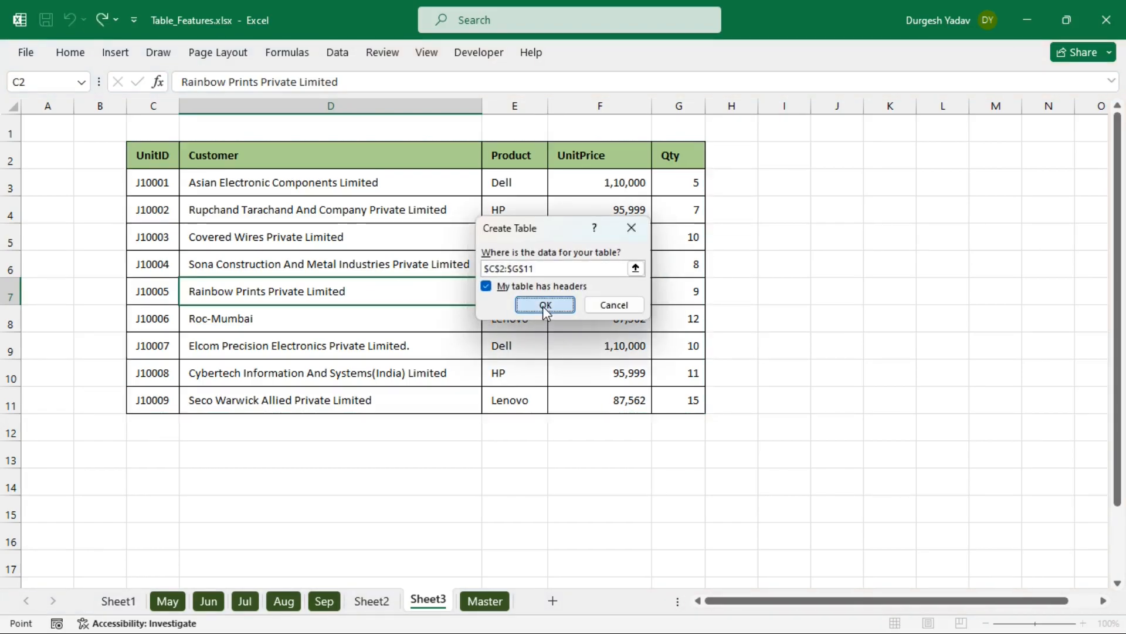
- Create the table from C2:G11 and rename it from Table7 to ABC
click(545, 304)
click(327, 219)
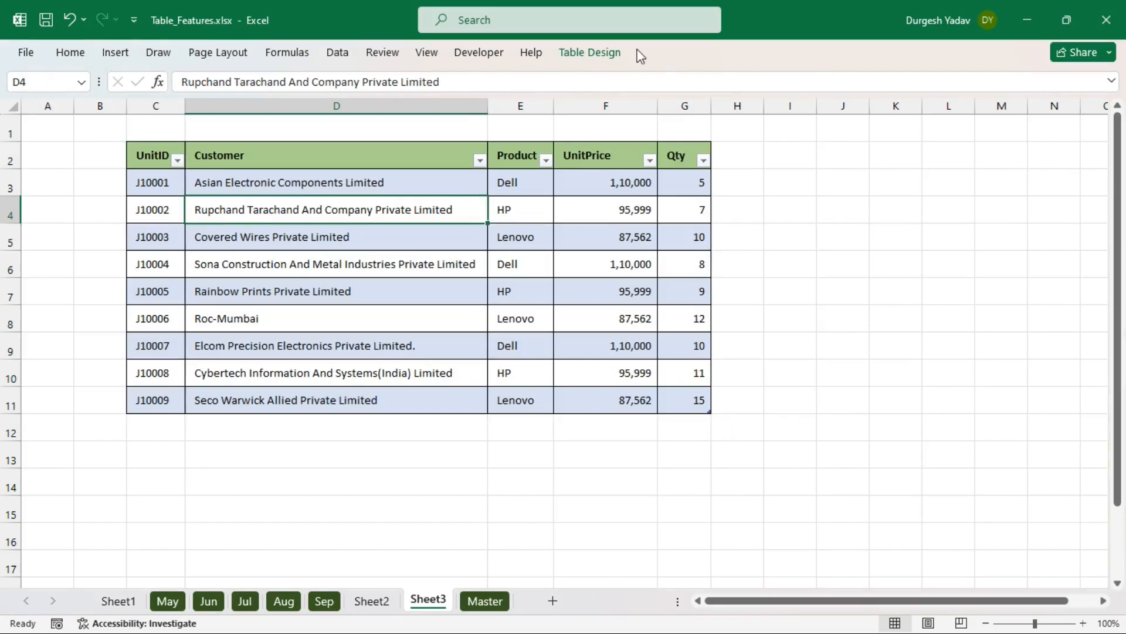
click(606, 57)
double_click(63, 98)
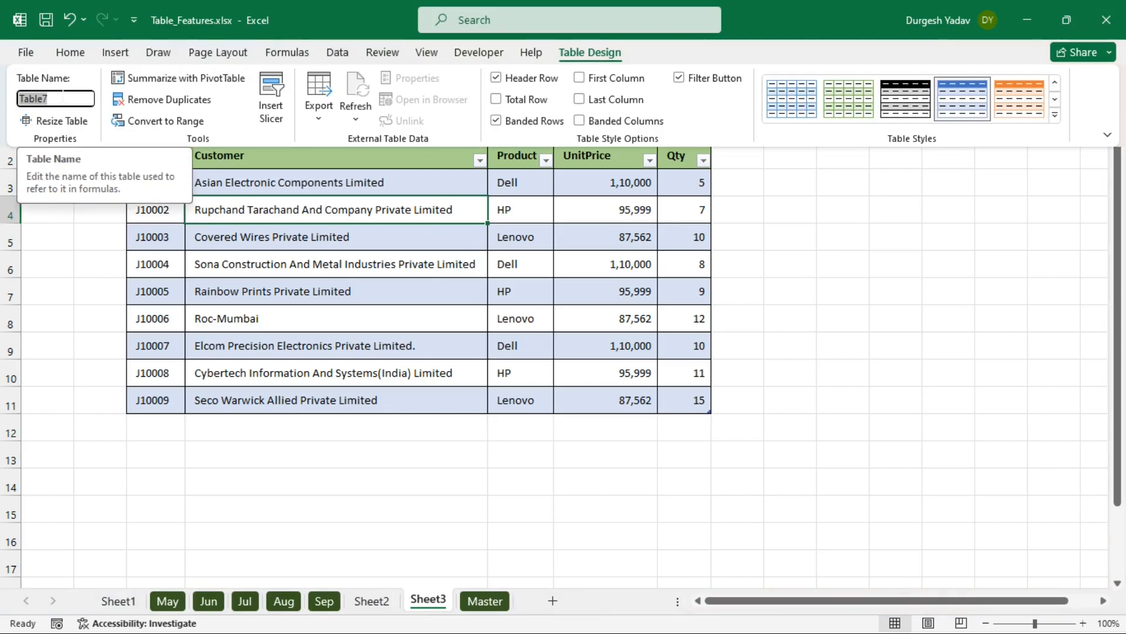
text(ABC)
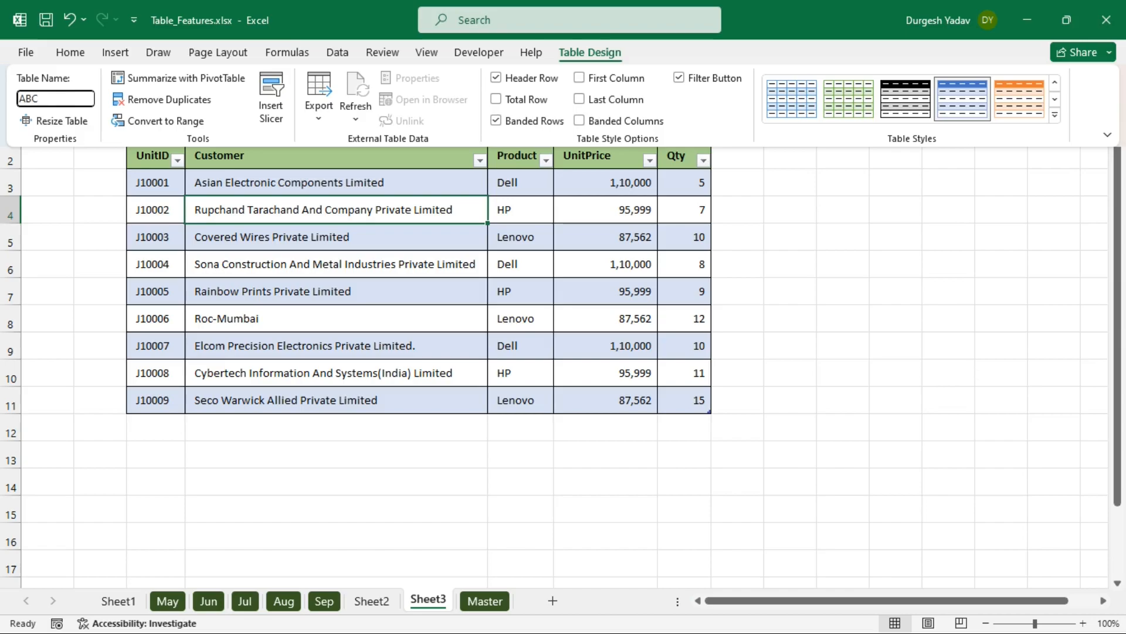
key(Return)
click(796, 362)
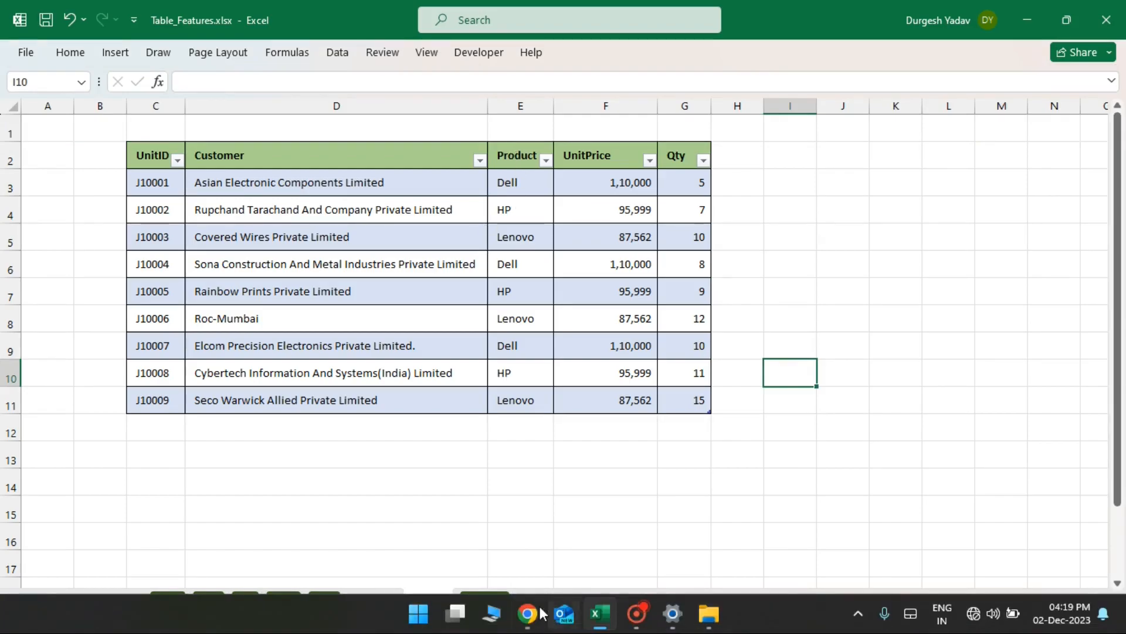
- Add Sheet5, copy Sheet3's Product header into D2 and widen column D
click(550, 600)
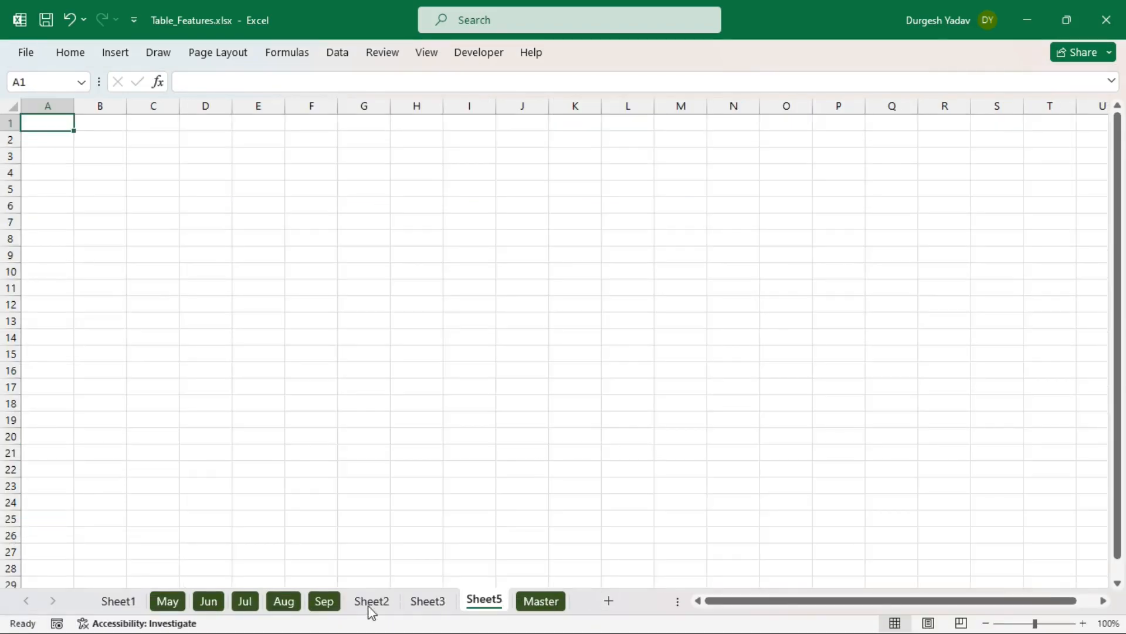
click(437, 602)
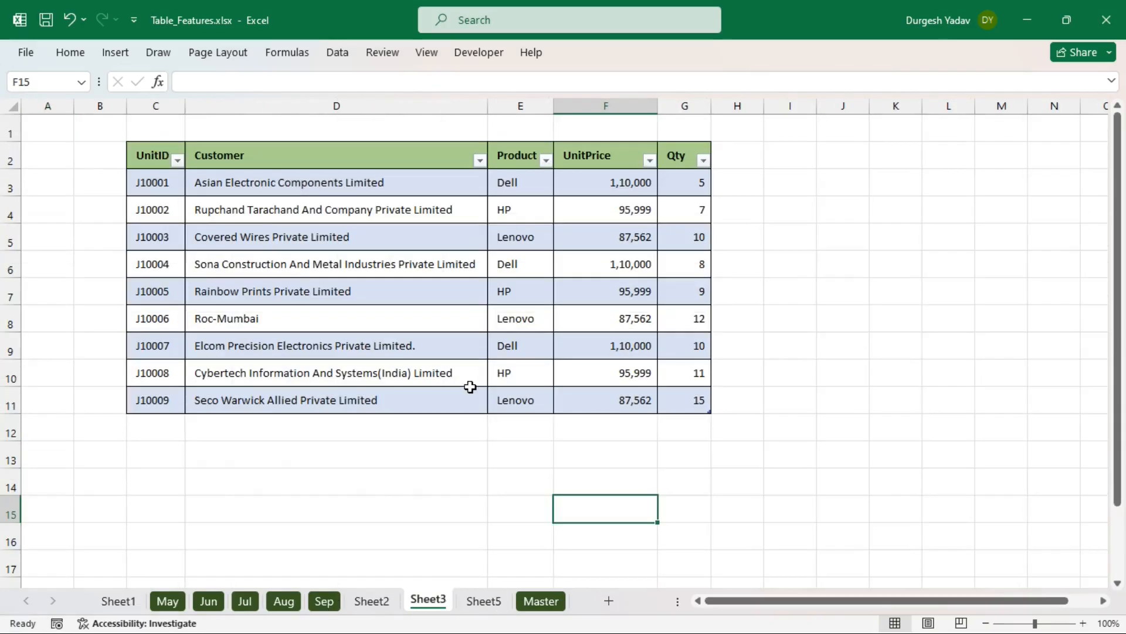
click(519, 156)
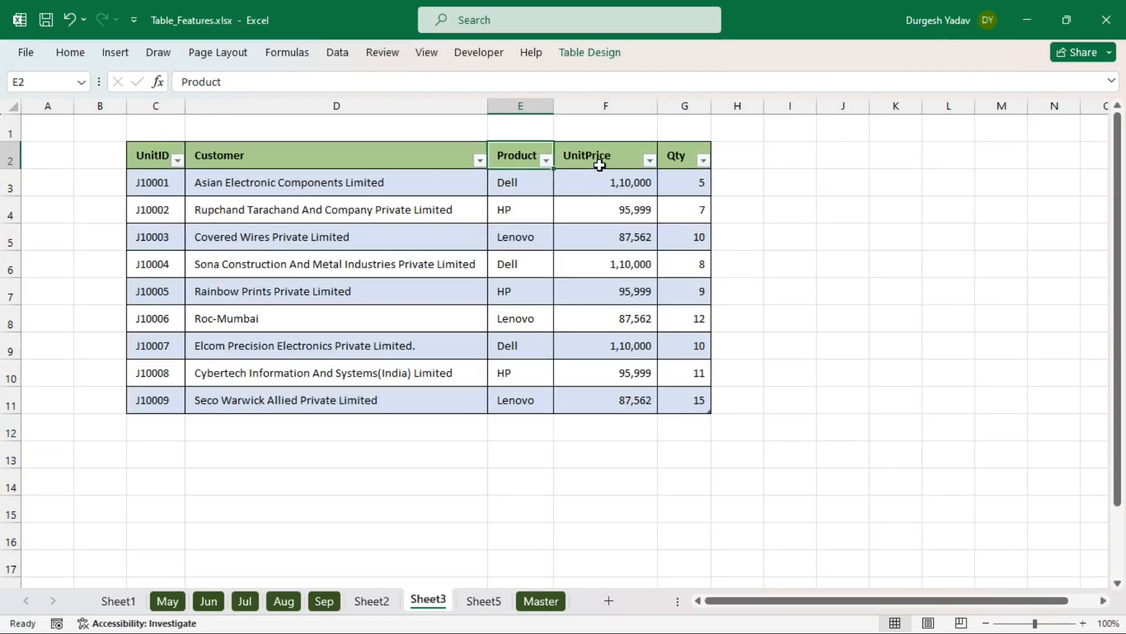
key(ctrl+c)
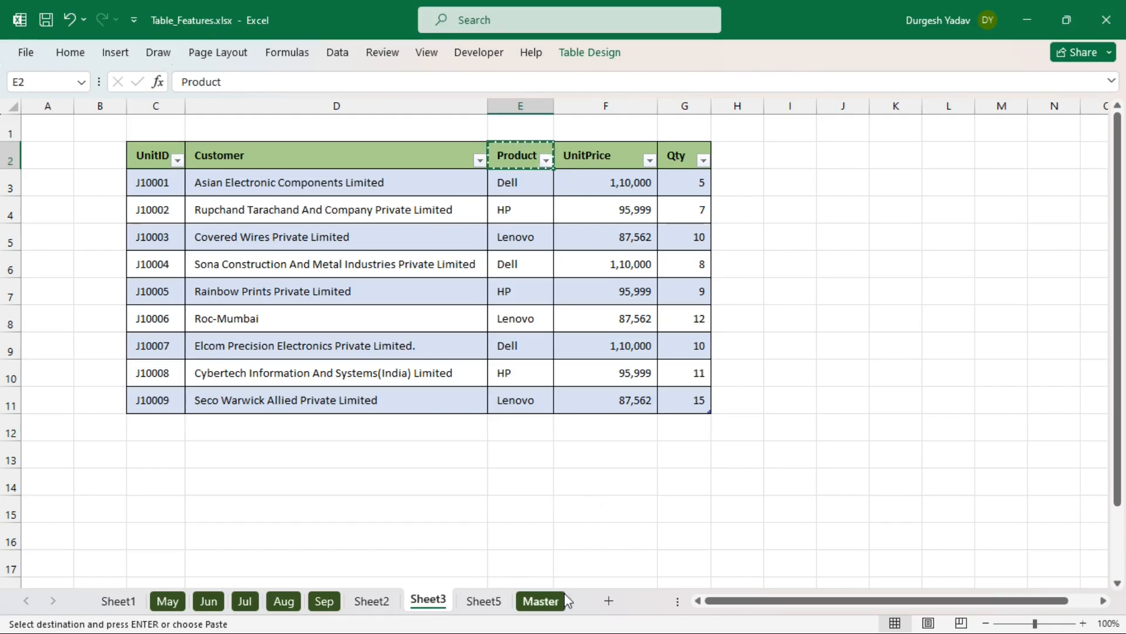
click(495, 603)
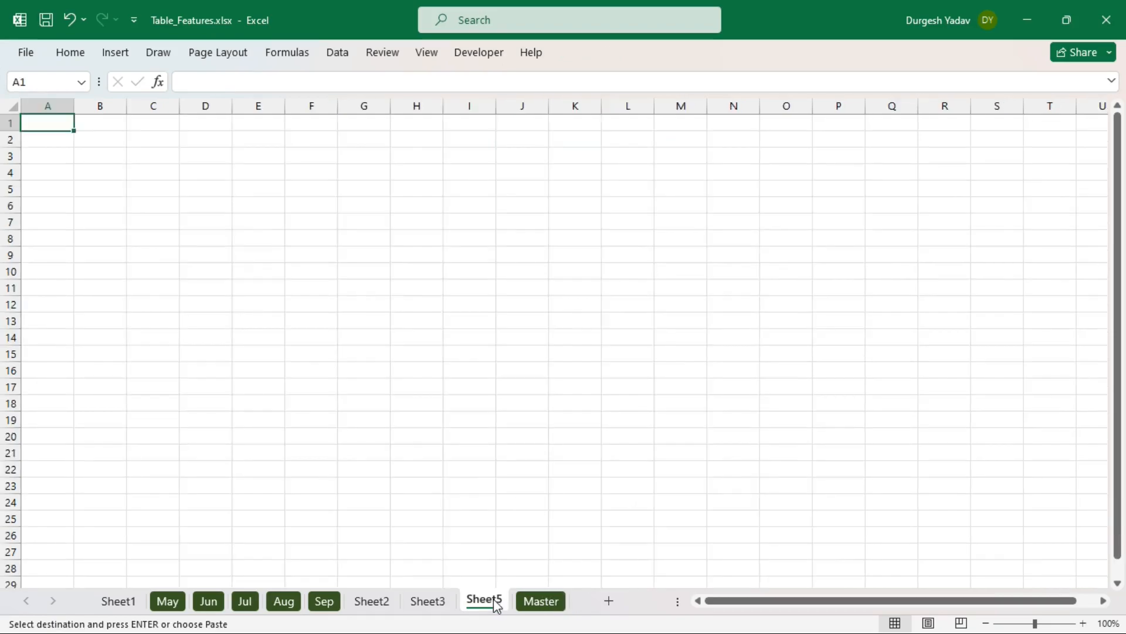
click(204, 141)
key(ctrl+v)
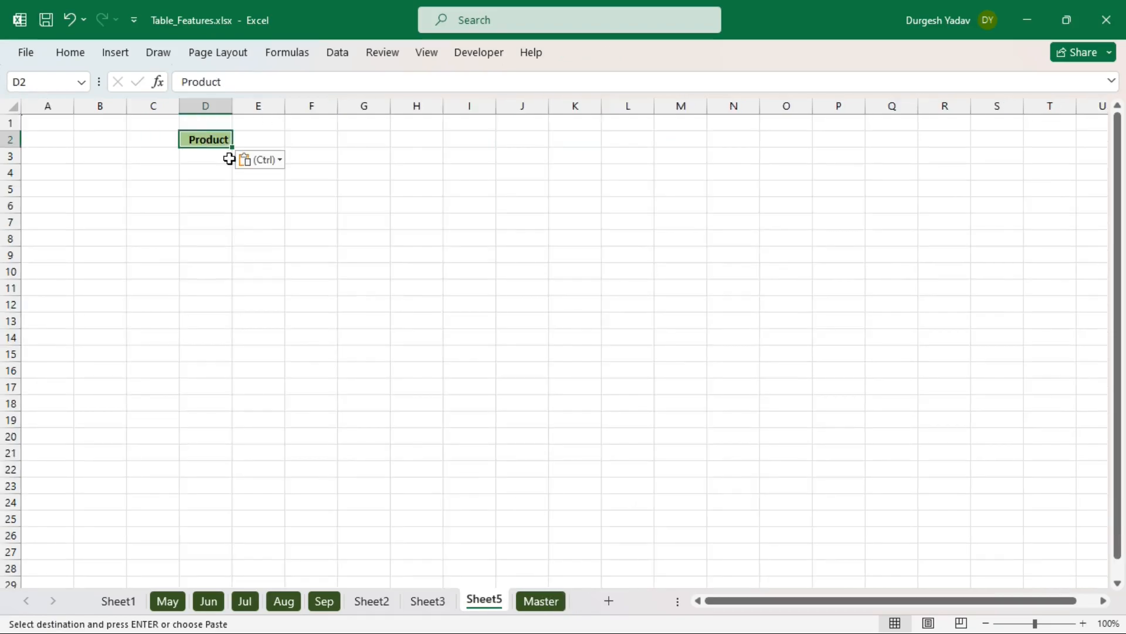
click(291, 176)
drag(232, 105, 285, 124)
- Enter the header 'Total' in E2
click(320, 139)
text(To)
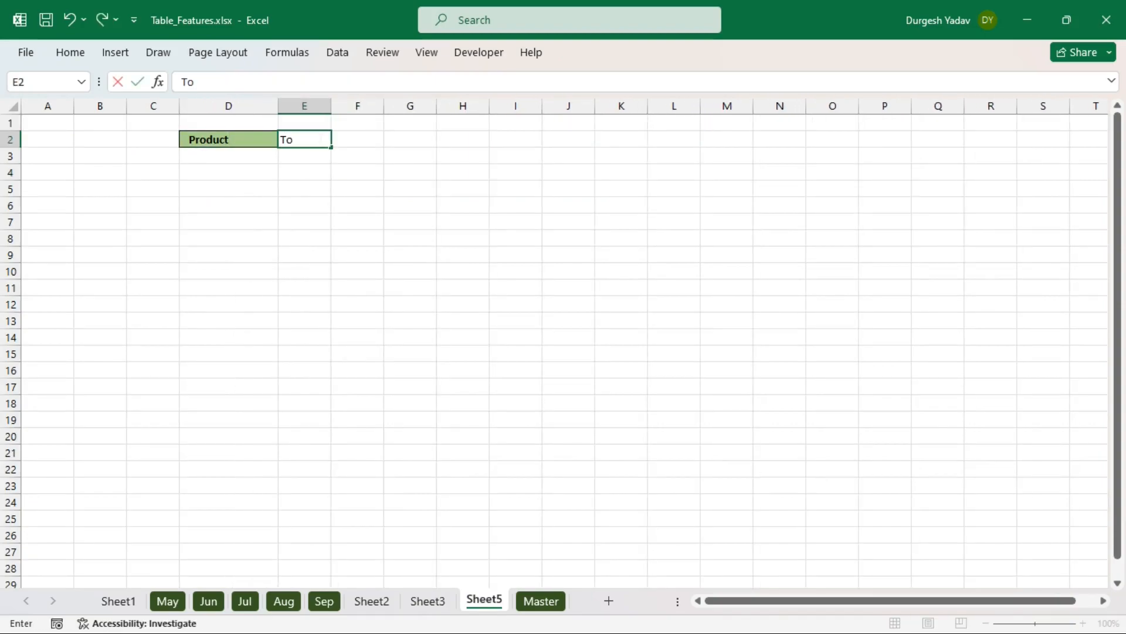
text(tal)
key(Return)
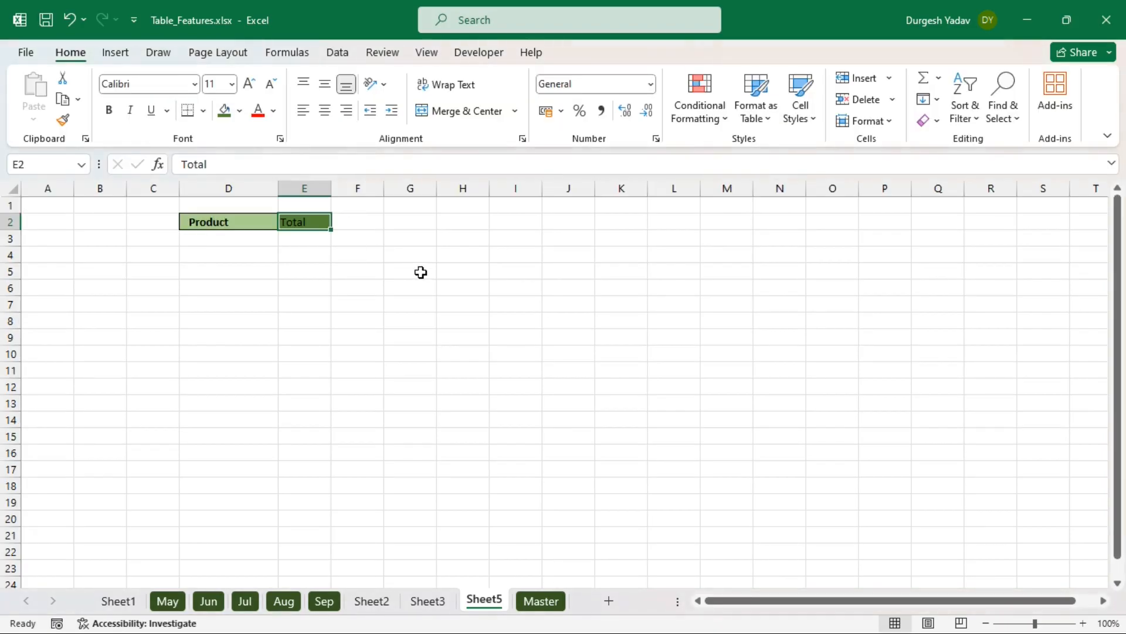
- Widen column E and set every row on Sheet5 to a height of 20
click(410, 271)
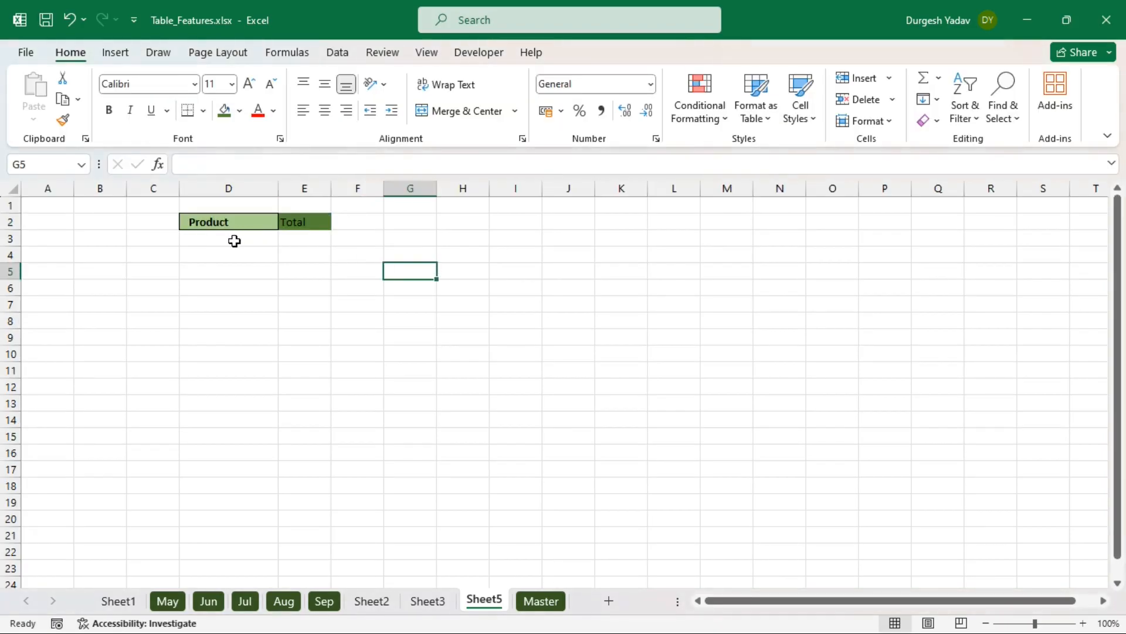
drag(332, 189, 408, 191)
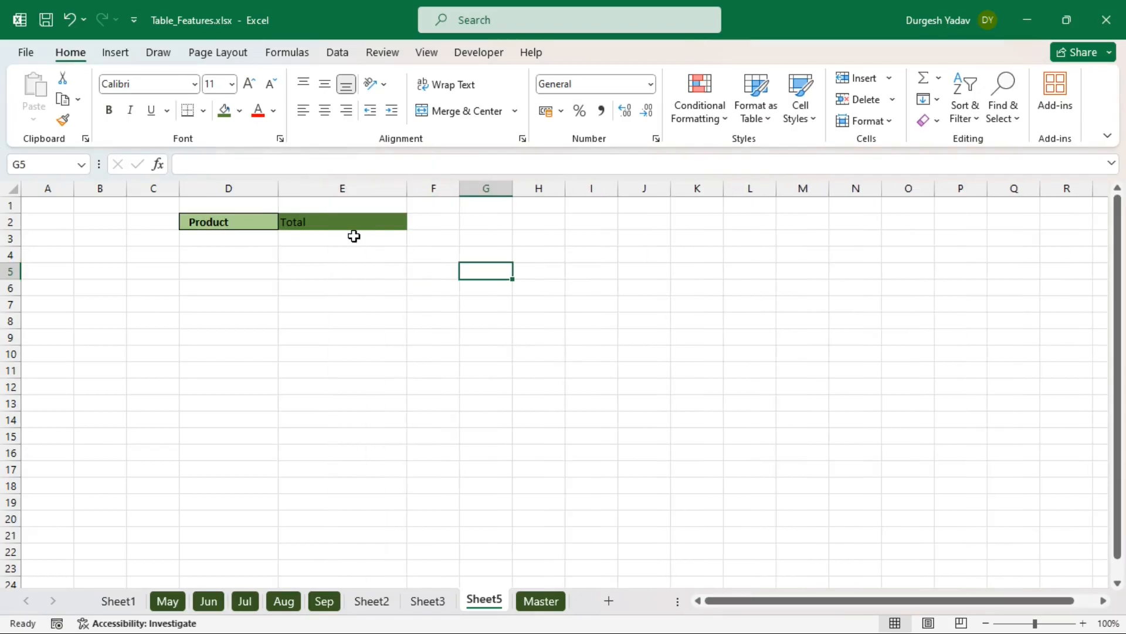
click(354, 235)
click(11, 188)
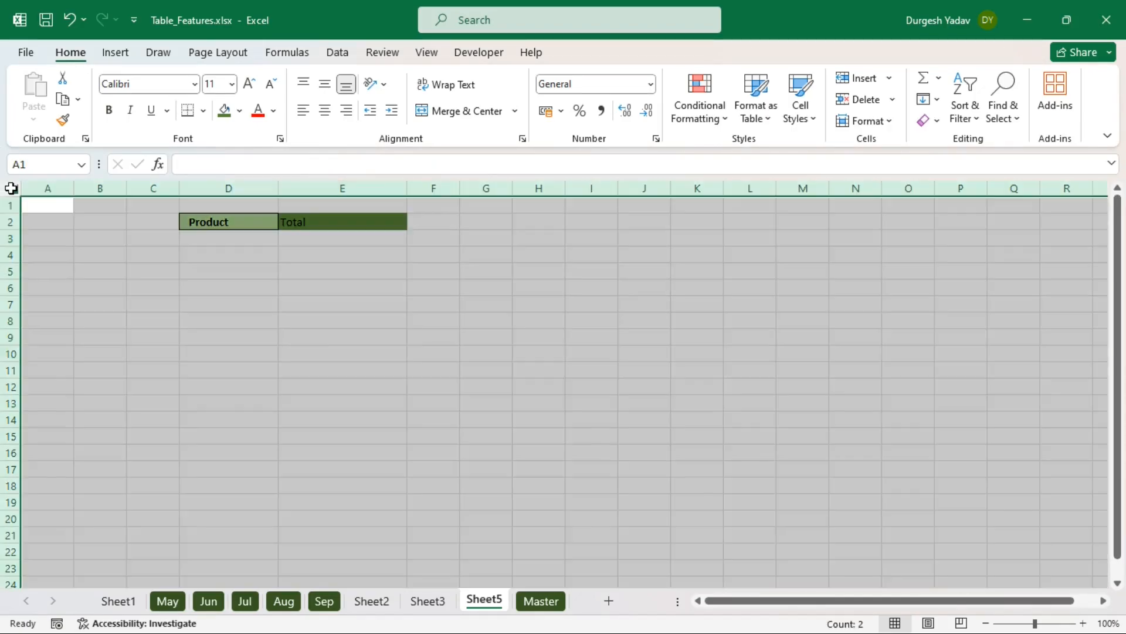
right_click(12, 229)
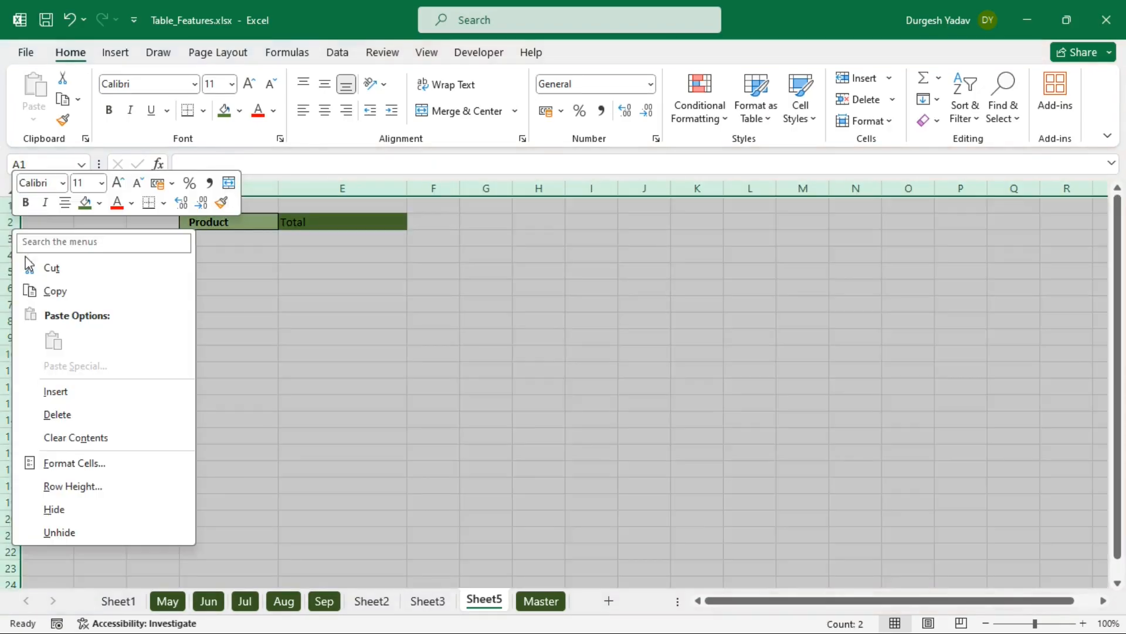
click(62, 487)
text(20)
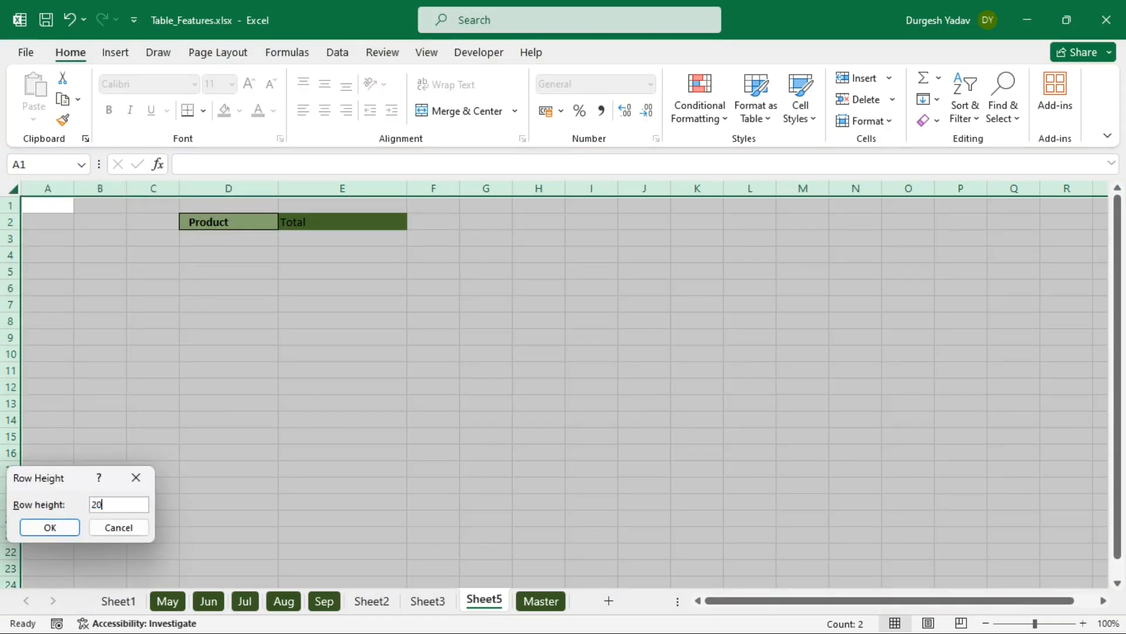
key(Return)
click(413, 372)
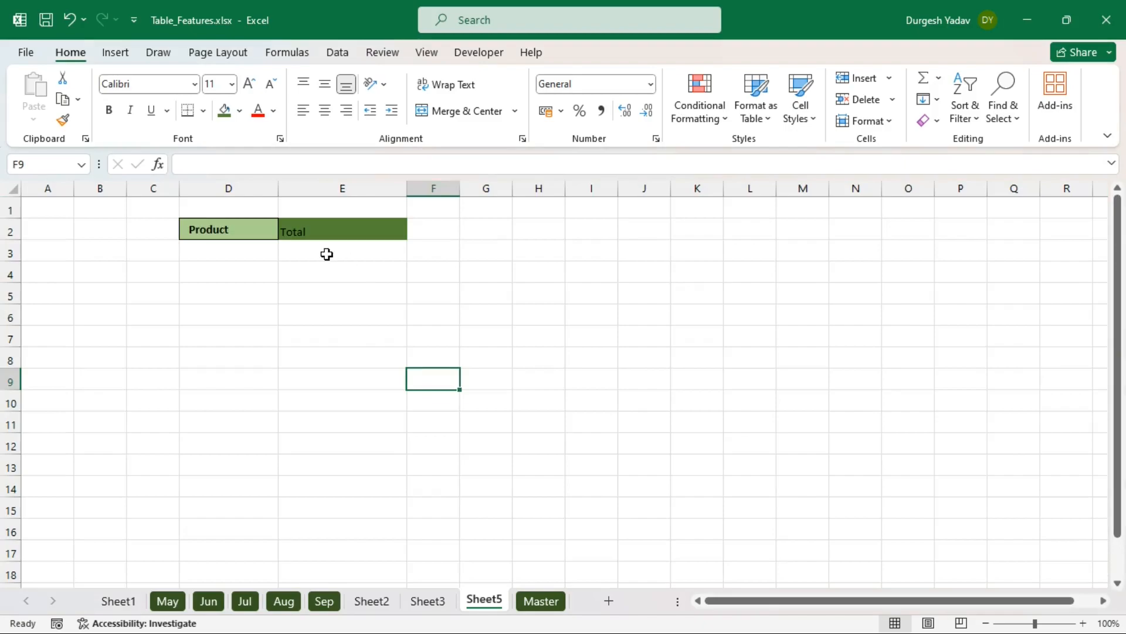
- Give the Total header in E2 a dark green fill and white text
click(312, 231)
click(239, 111)
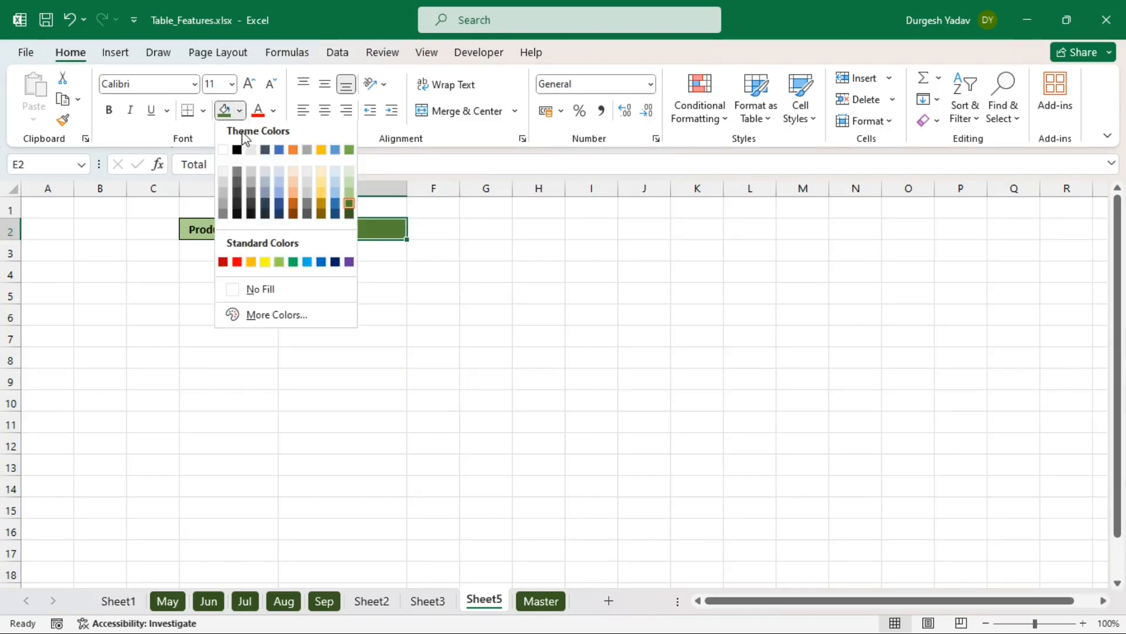
click(332, 290)
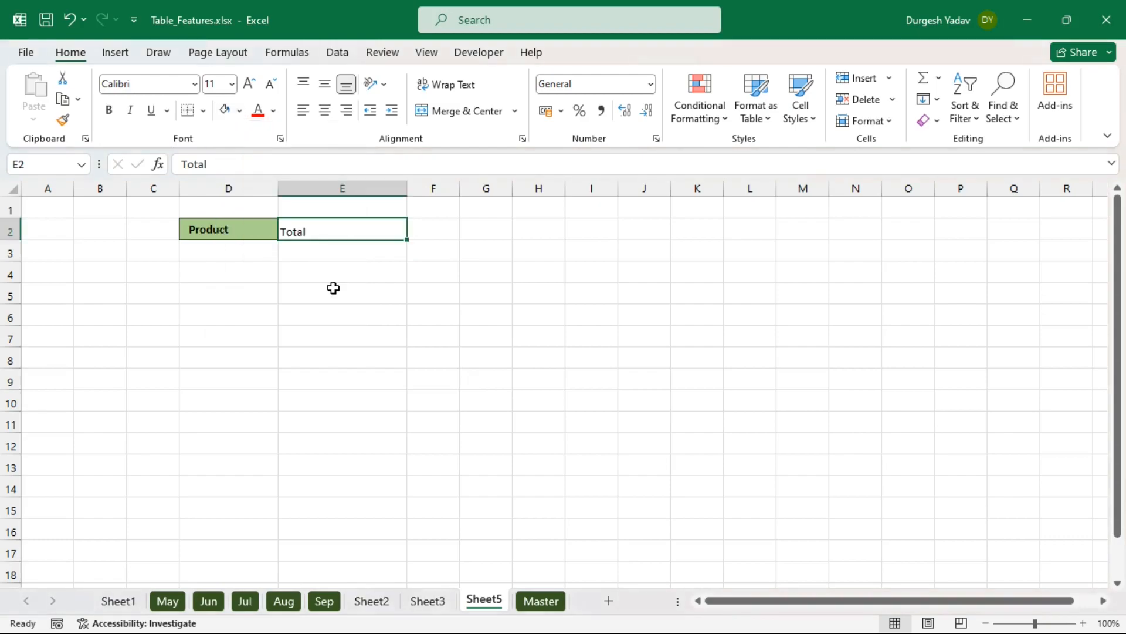
click(353, 298)
click(322, 238)
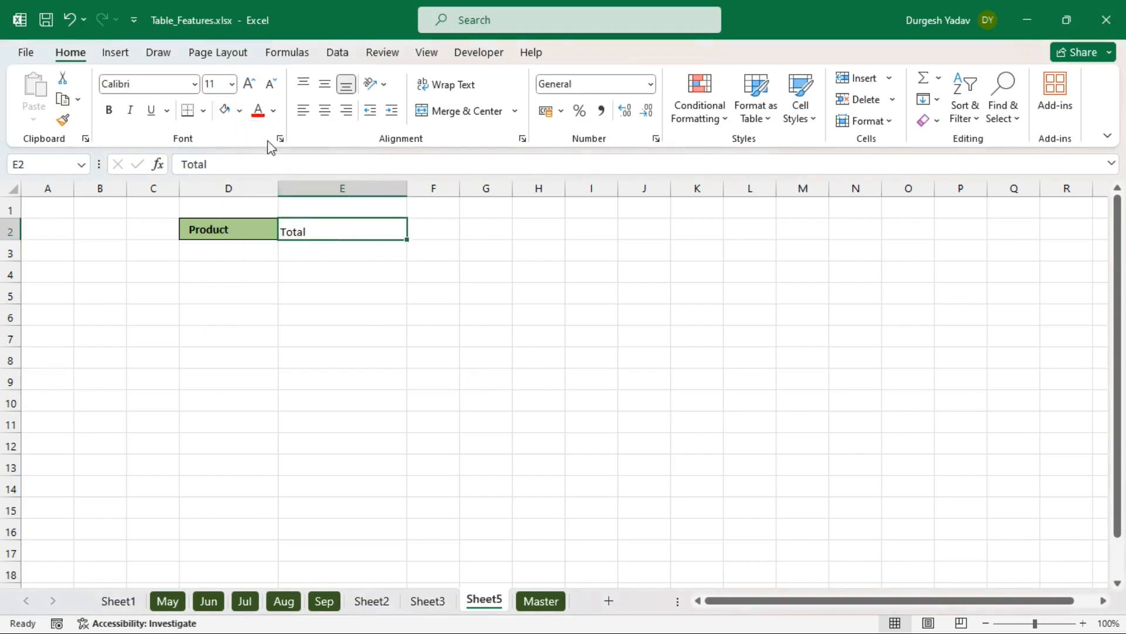
click(239, 111)
click(348, 206)
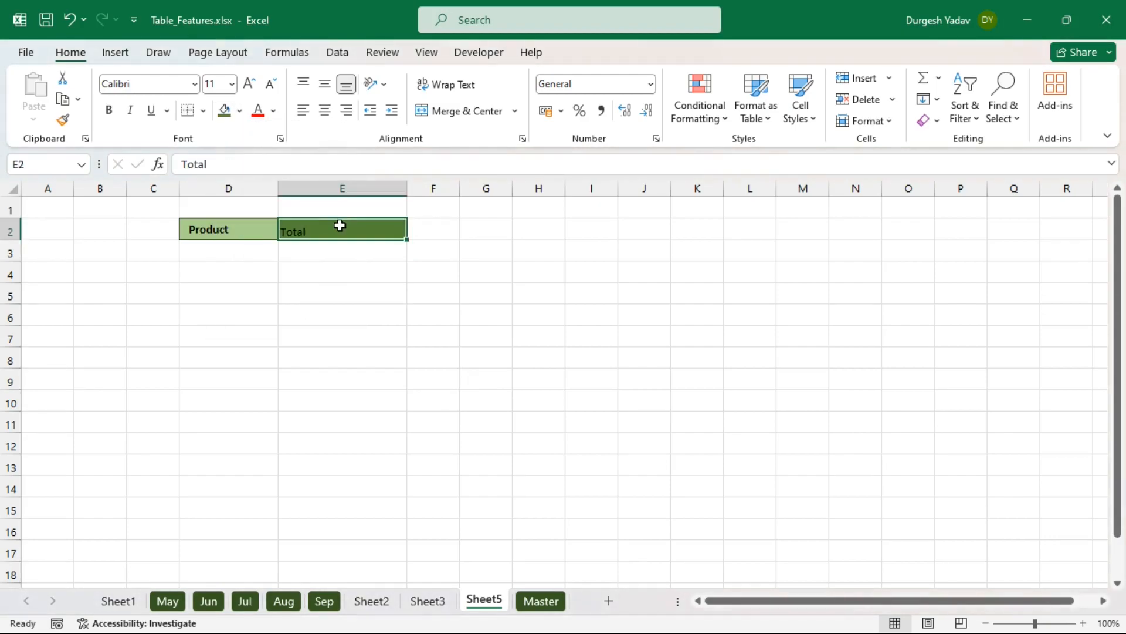
click(273, 110)
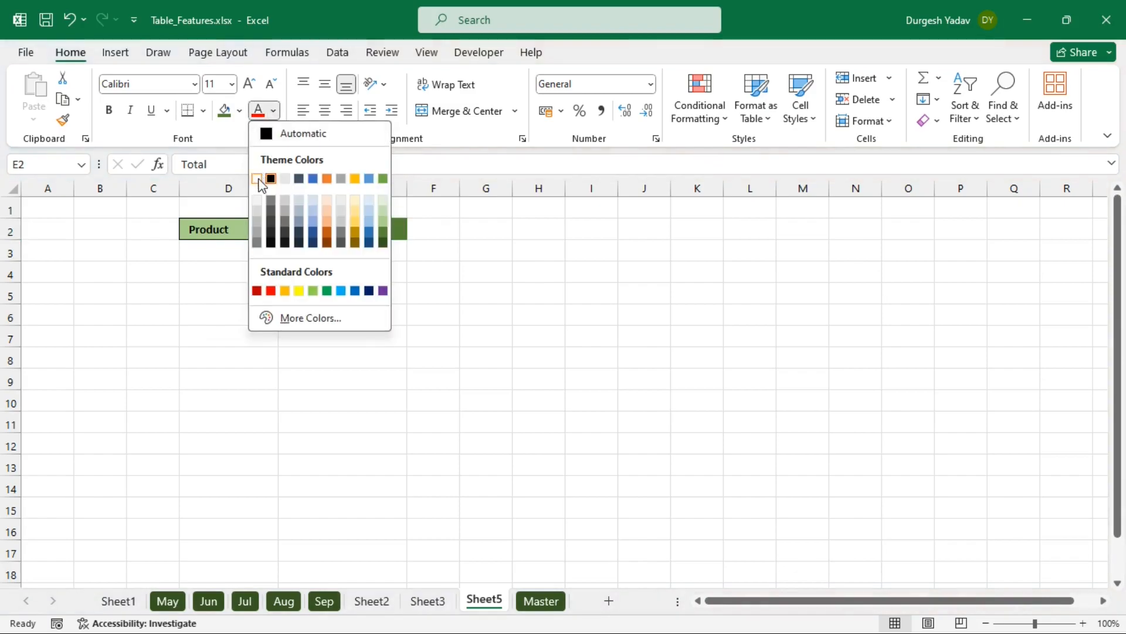
click(265, 175)
click(349, 299)
drag(307, 224, 307, 206)
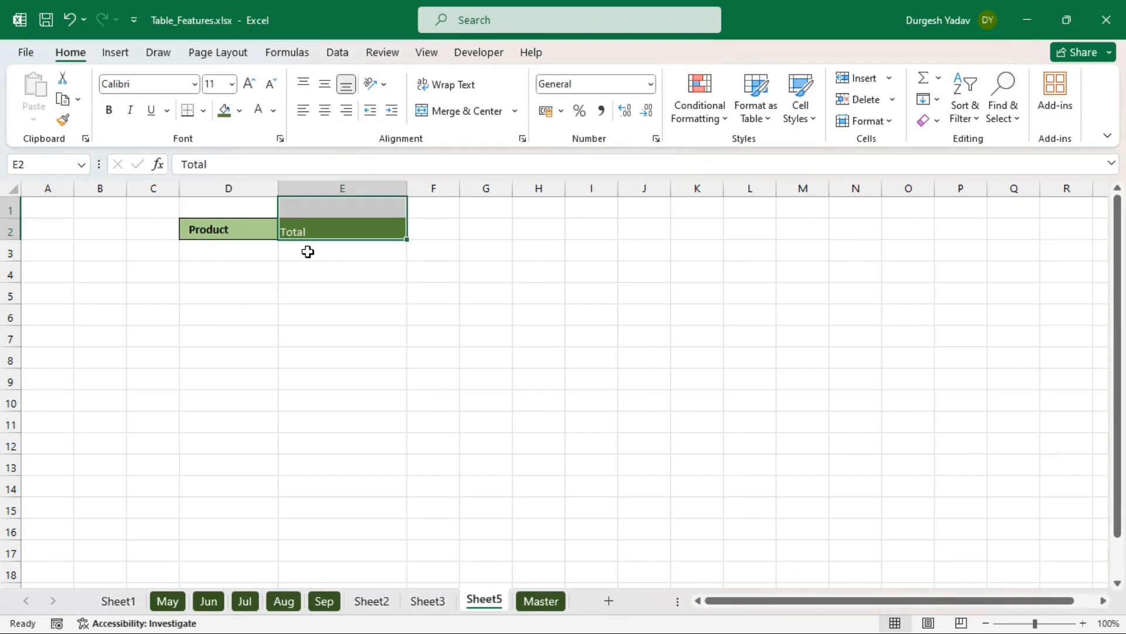
click(317, 253)
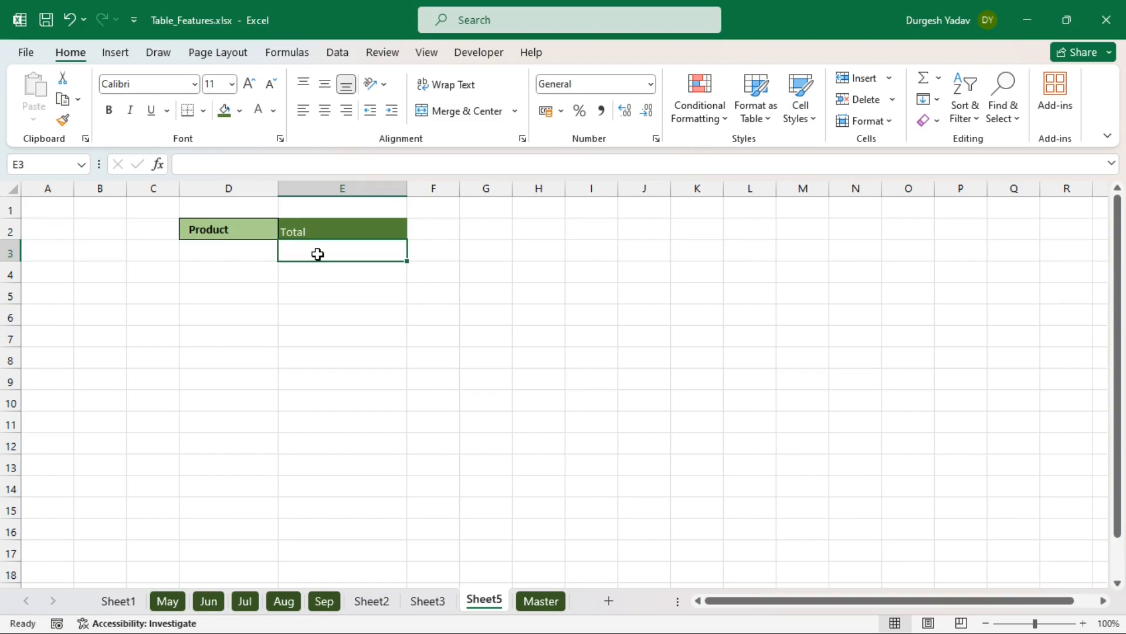
- Start a SUMIF in E3 using ABC[Product] as the range and D3 as criteria
text(=sum)
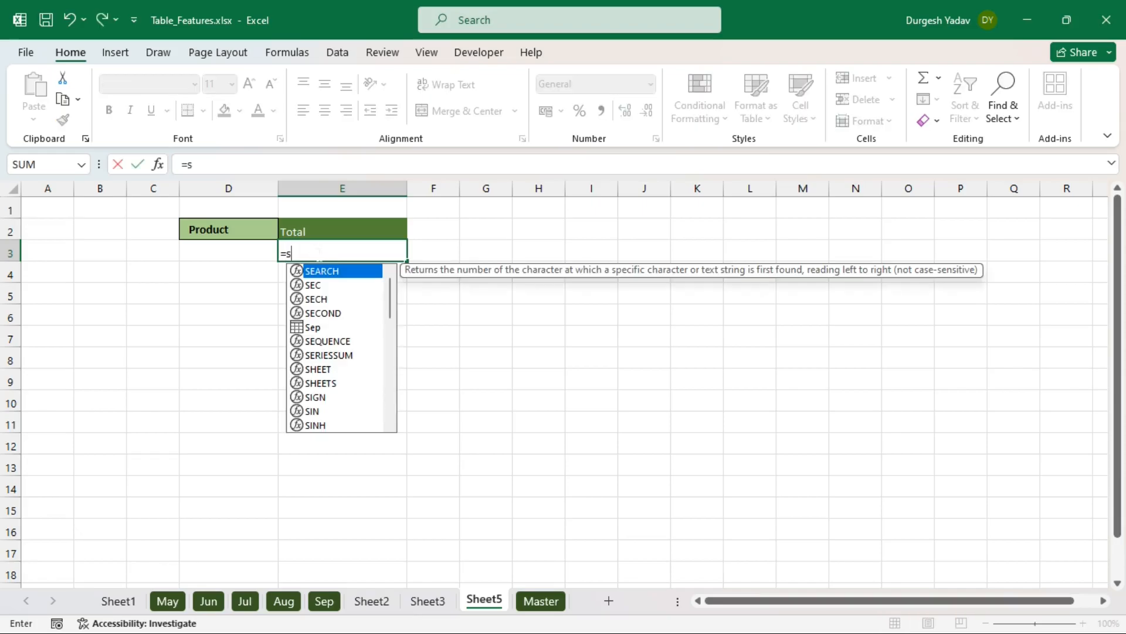
key(Down)
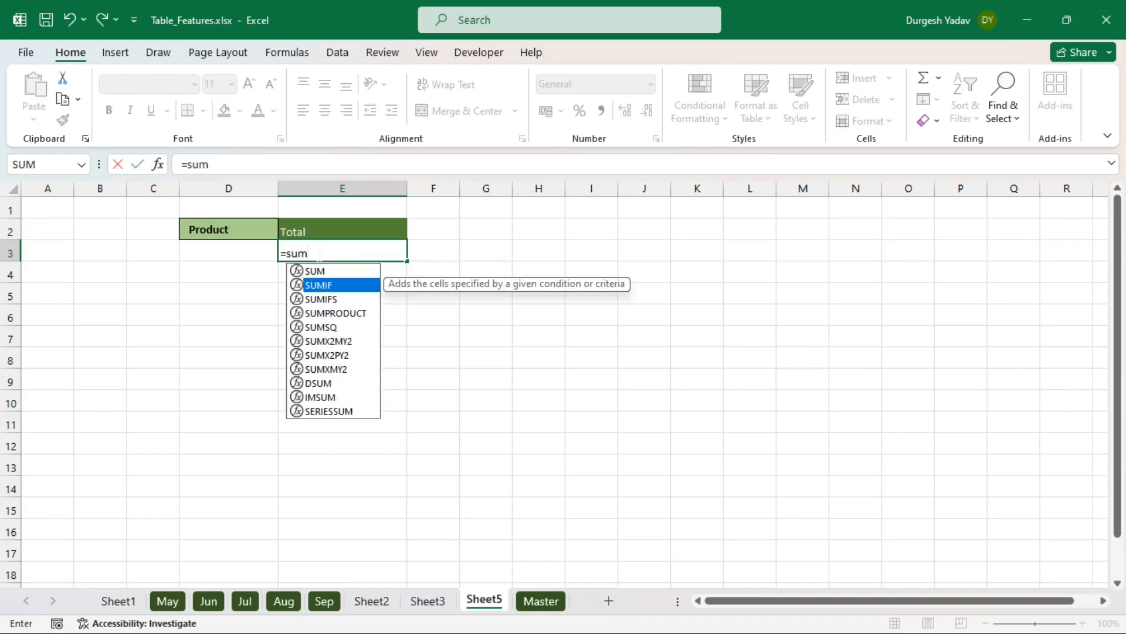
key(Tab)
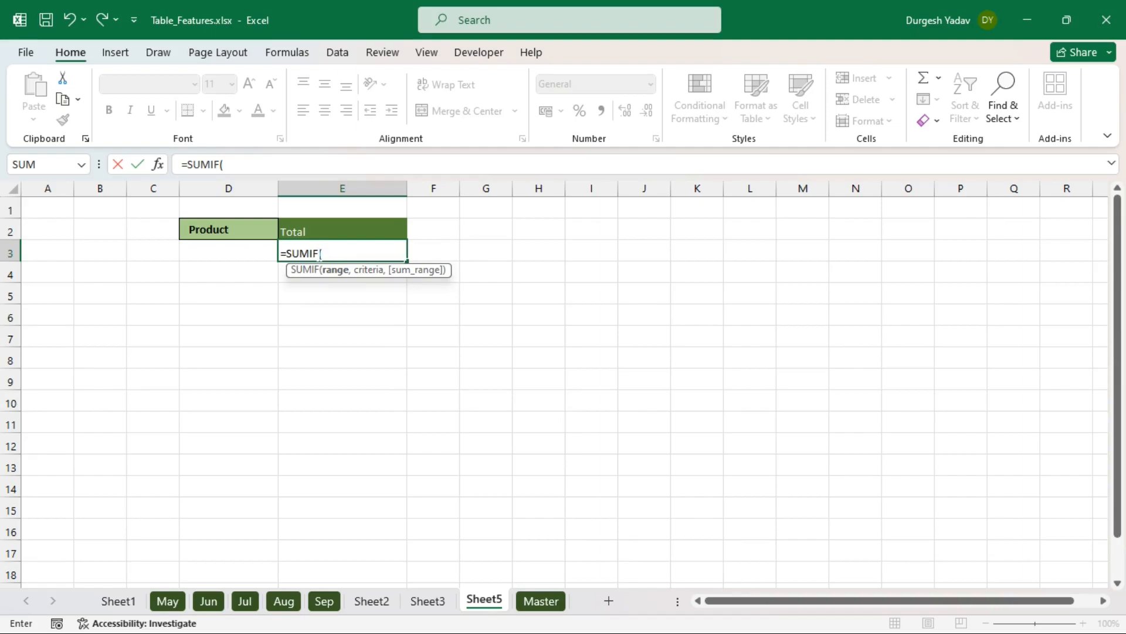
text(ABC)
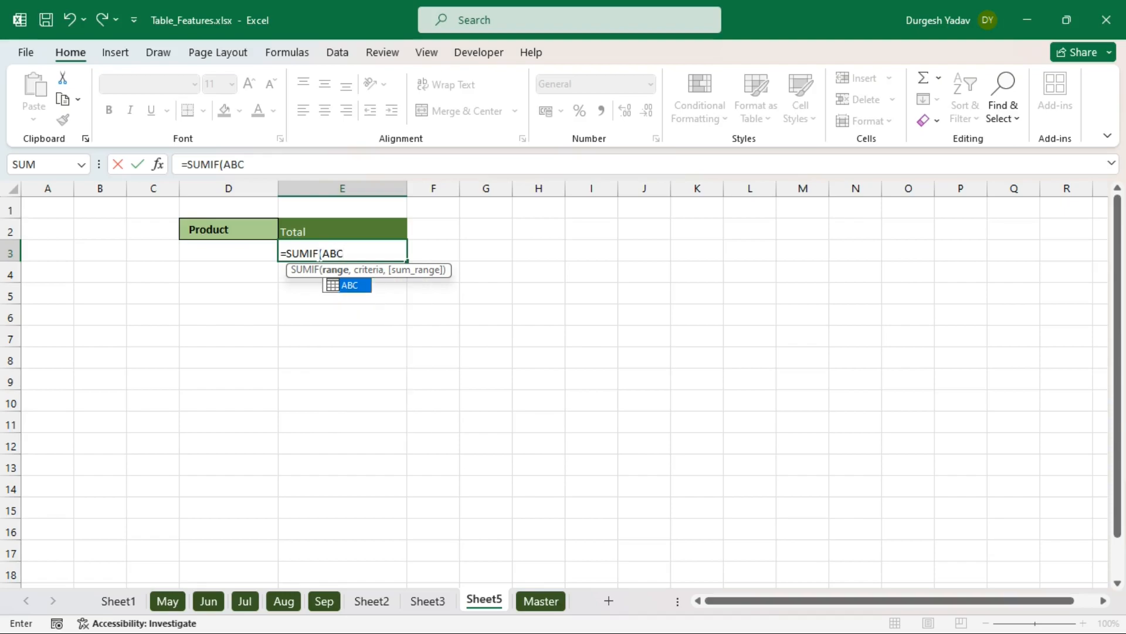
key(Tab)
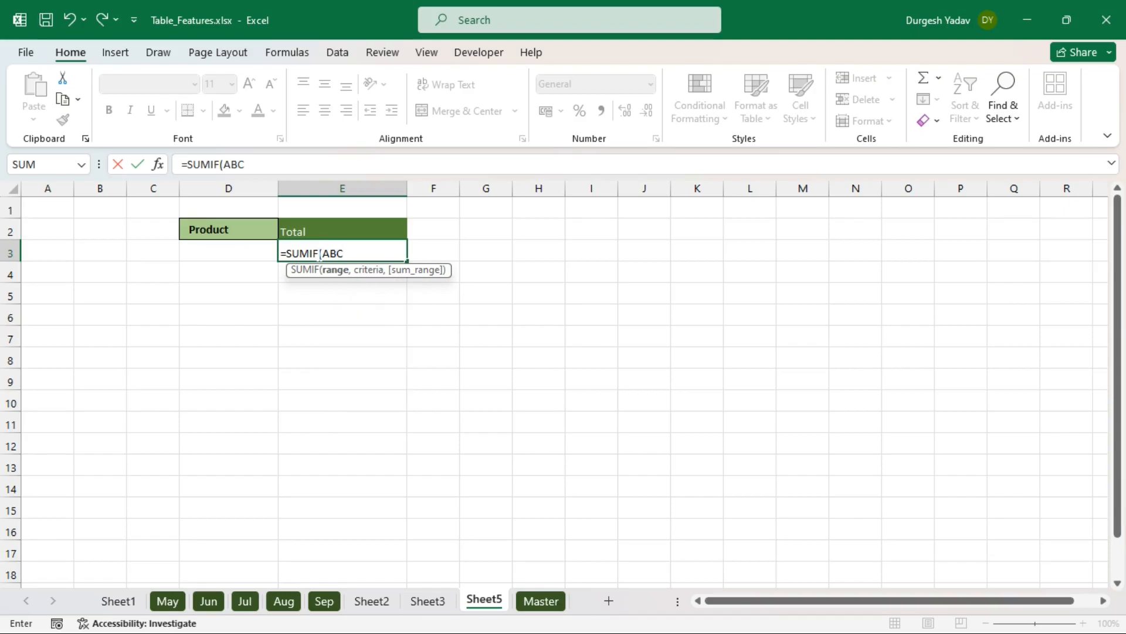
text([)
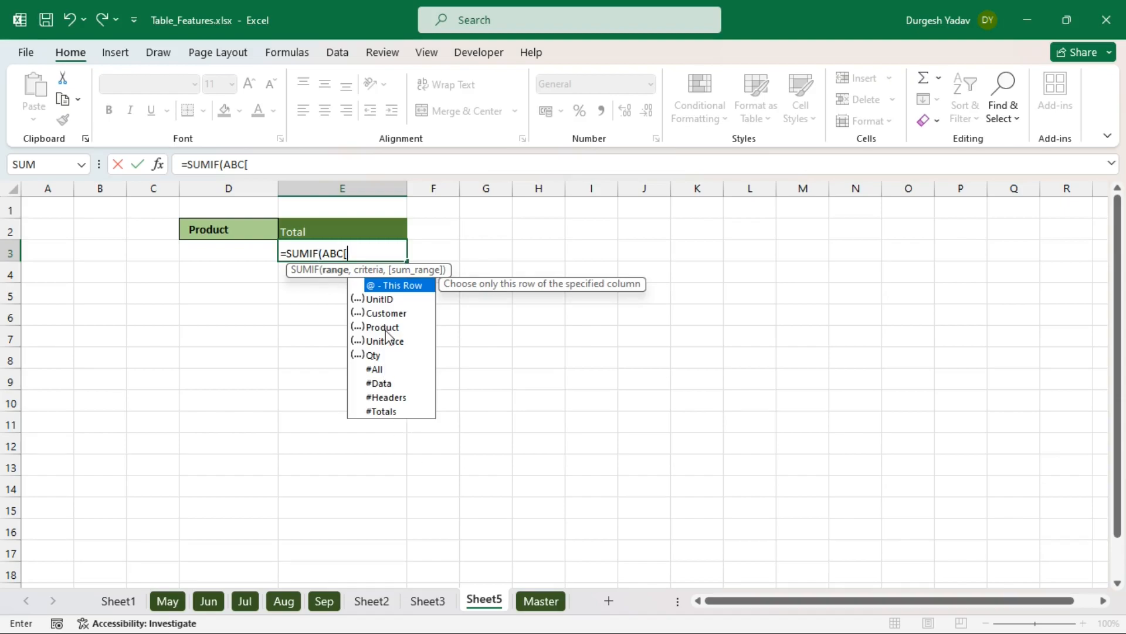
click(382, 328)
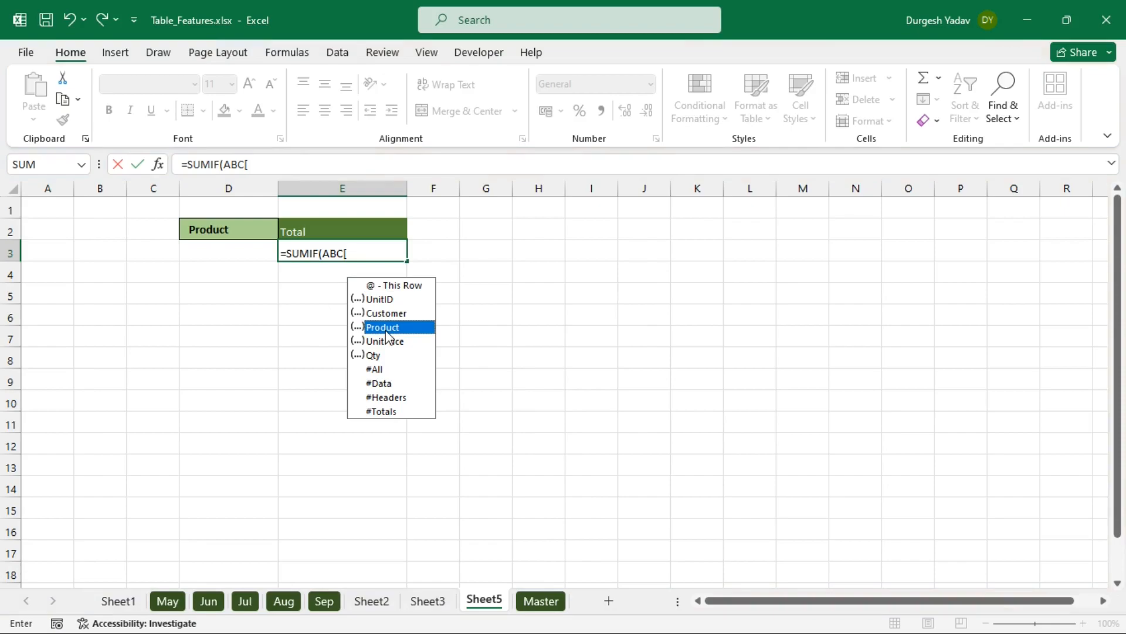
double_click(385, 331)
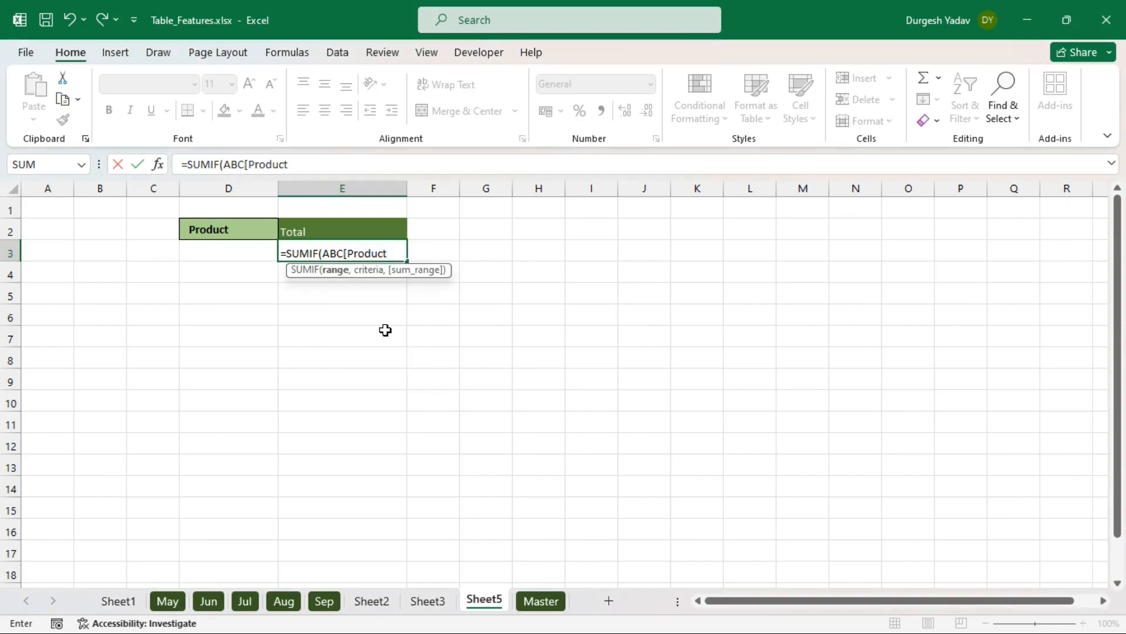
text(,)
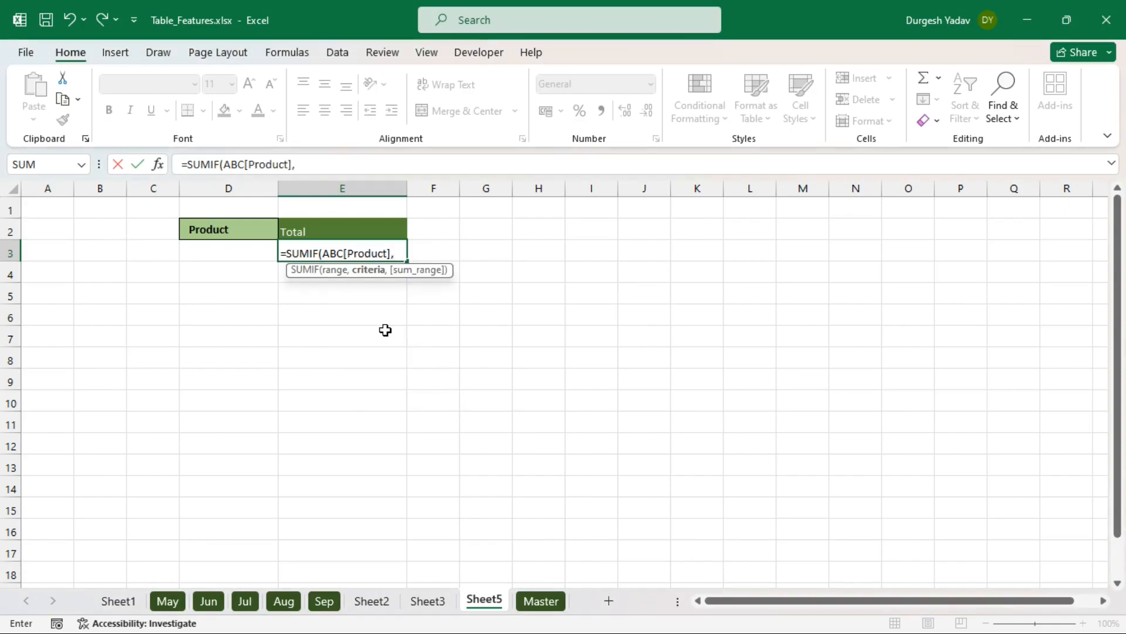
click(235, 249)
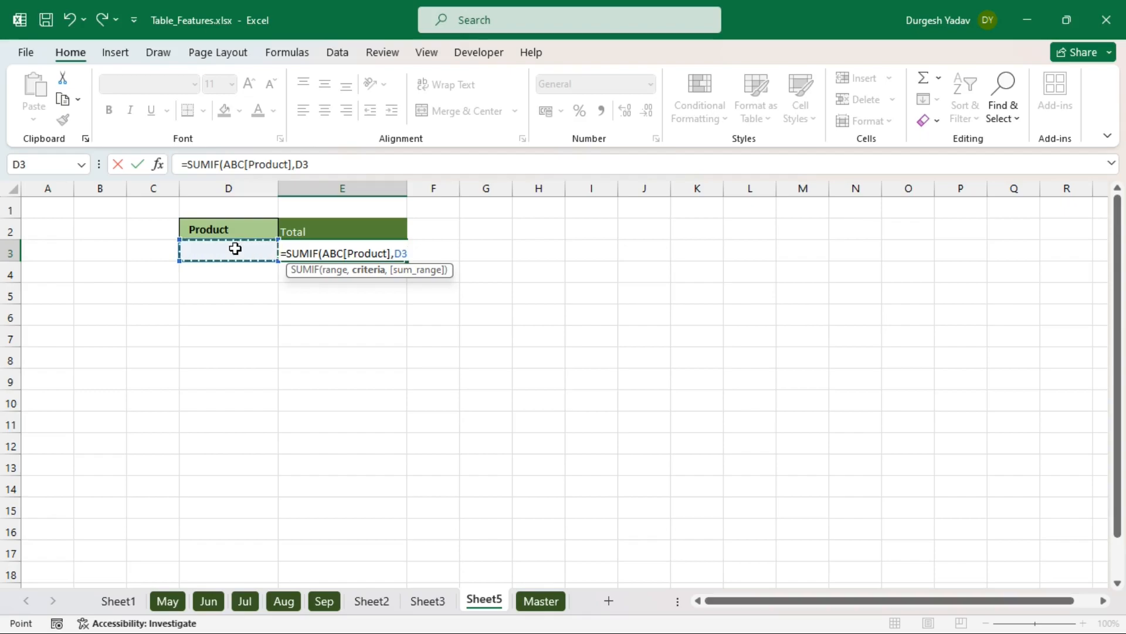
- Finish the formula with ABC[UnitPrice] as the sum range and commit it
text(,)
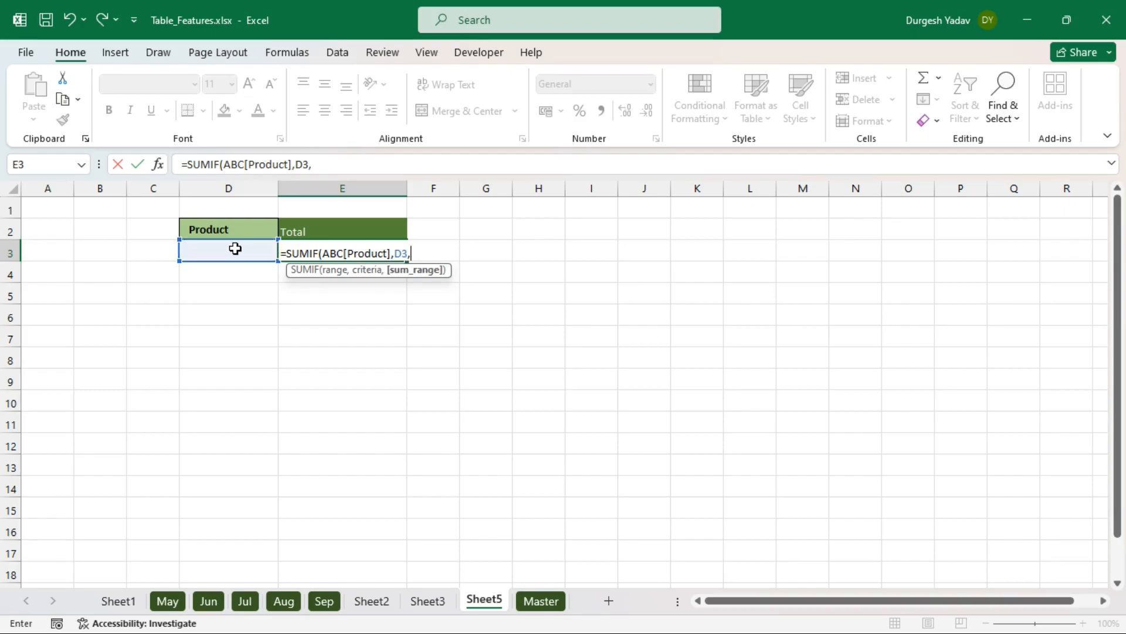
text(abc)
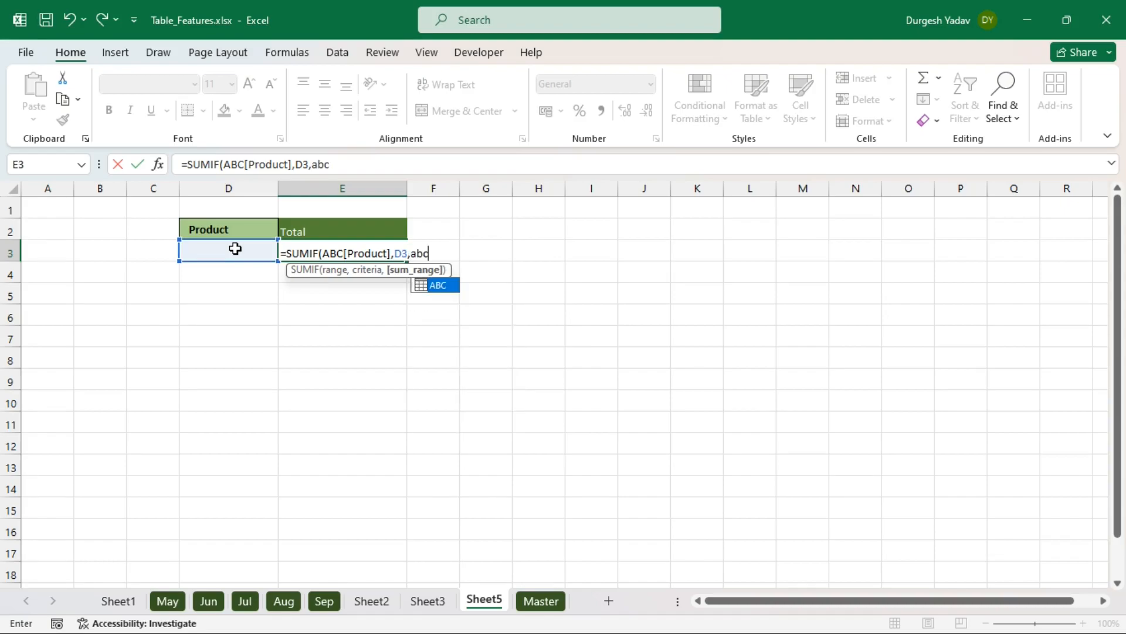
key(Tab)
text([)
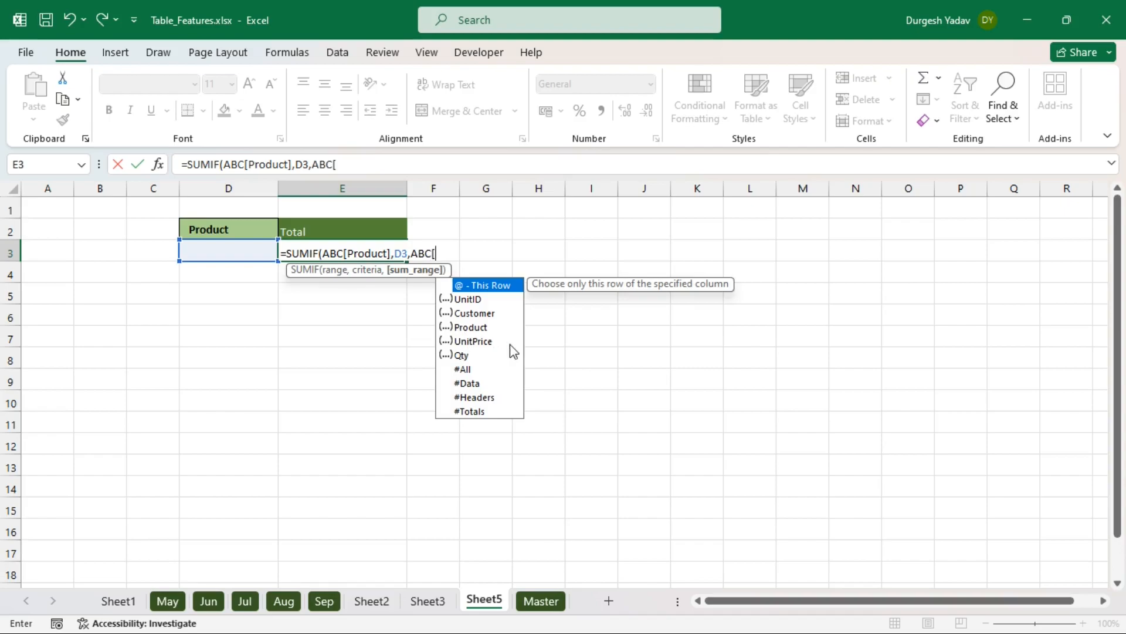
click(481, 345)
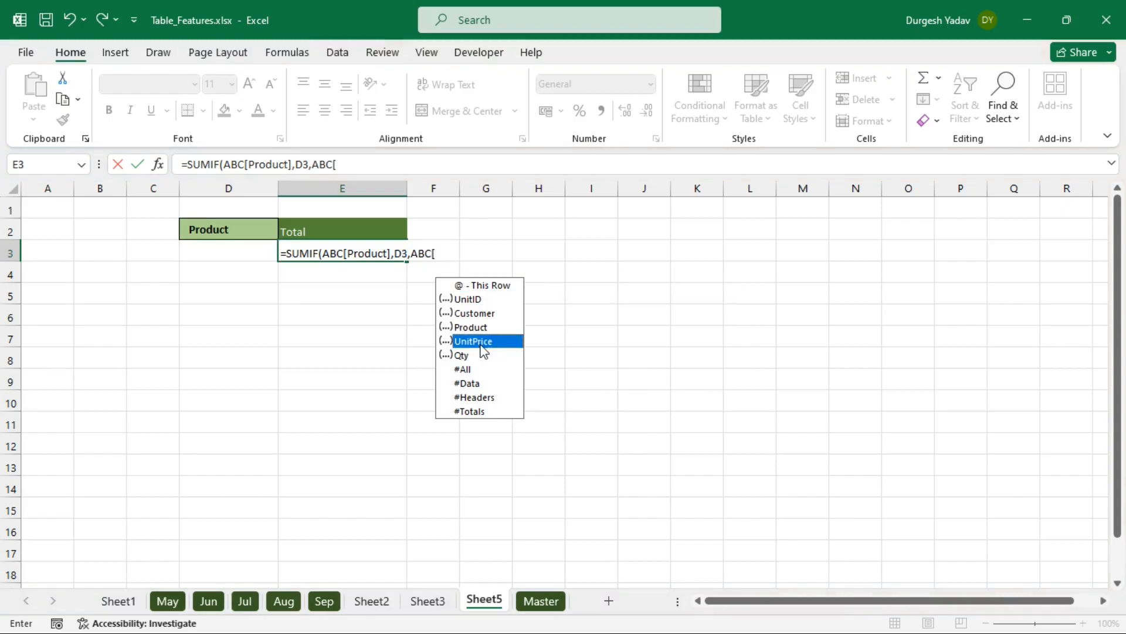
double_click(481, 342)
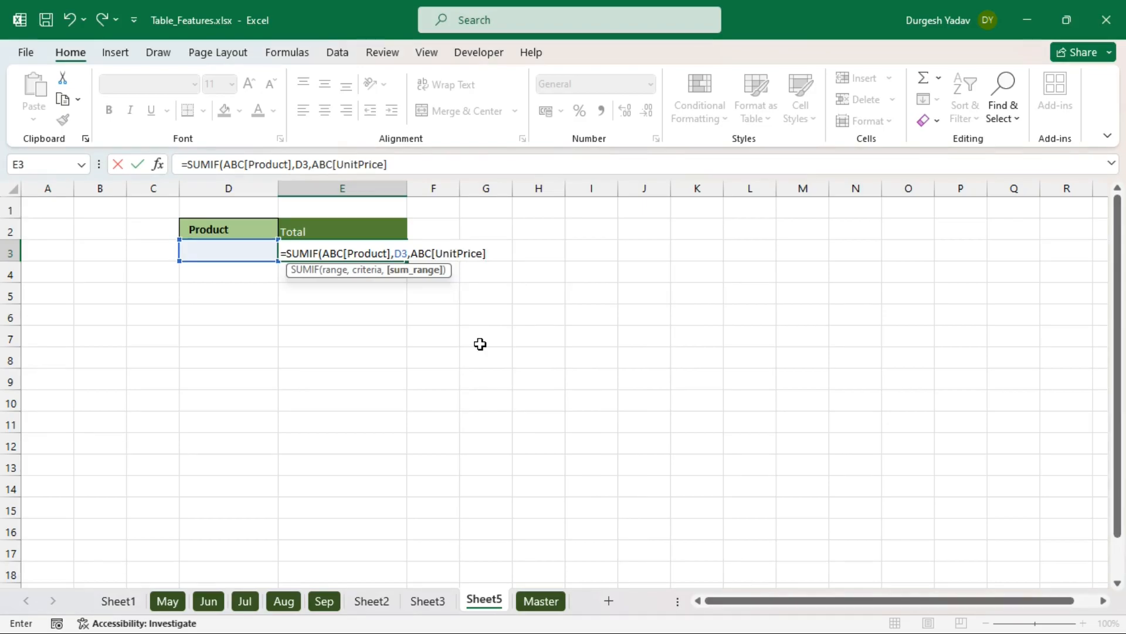
text(]))
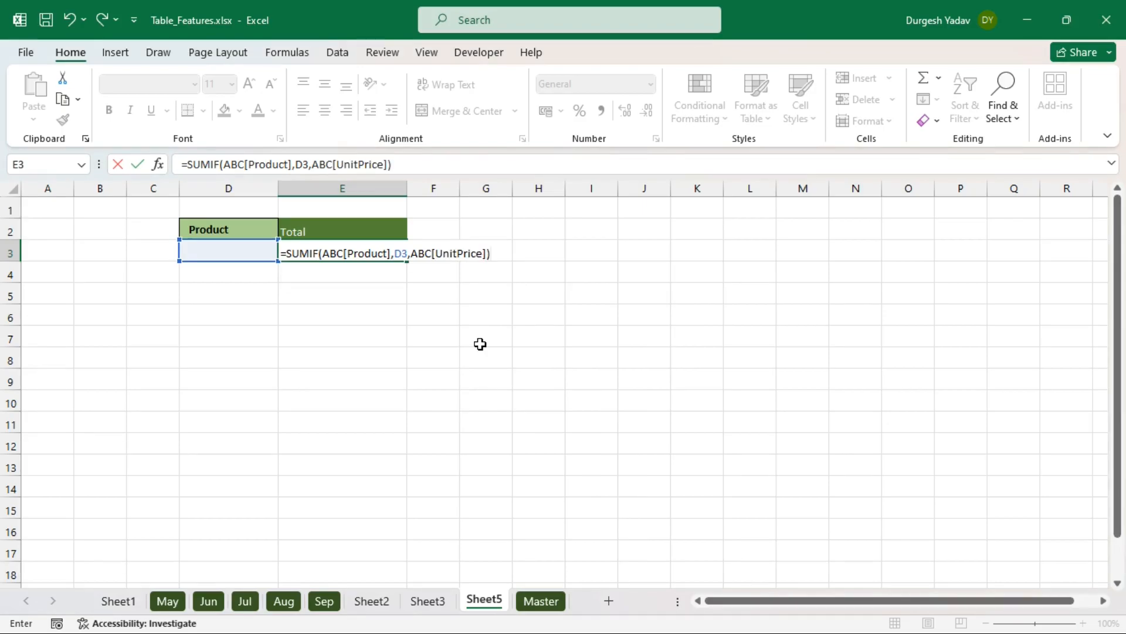
key(Return)
- Enter Dell in D3 and give the E3 total Comma Style with no decimals
click(244, 250)
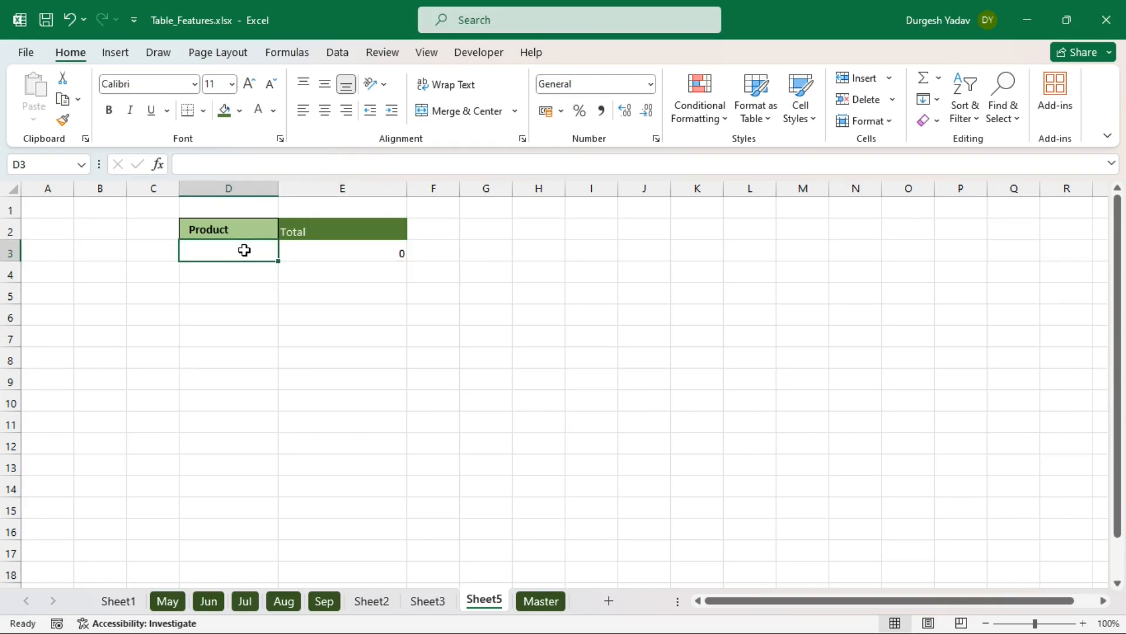
text(D)
key(Return)
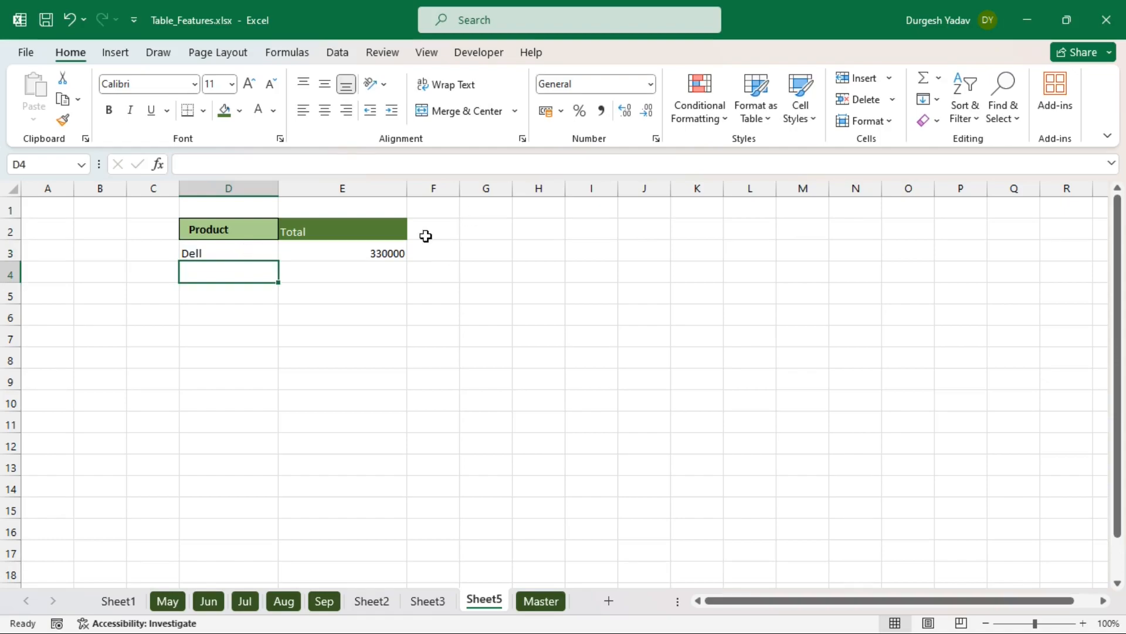
click(364, 251)
click(601, 112)
click(647, 113)
click(647, 113)
click(490, 293)
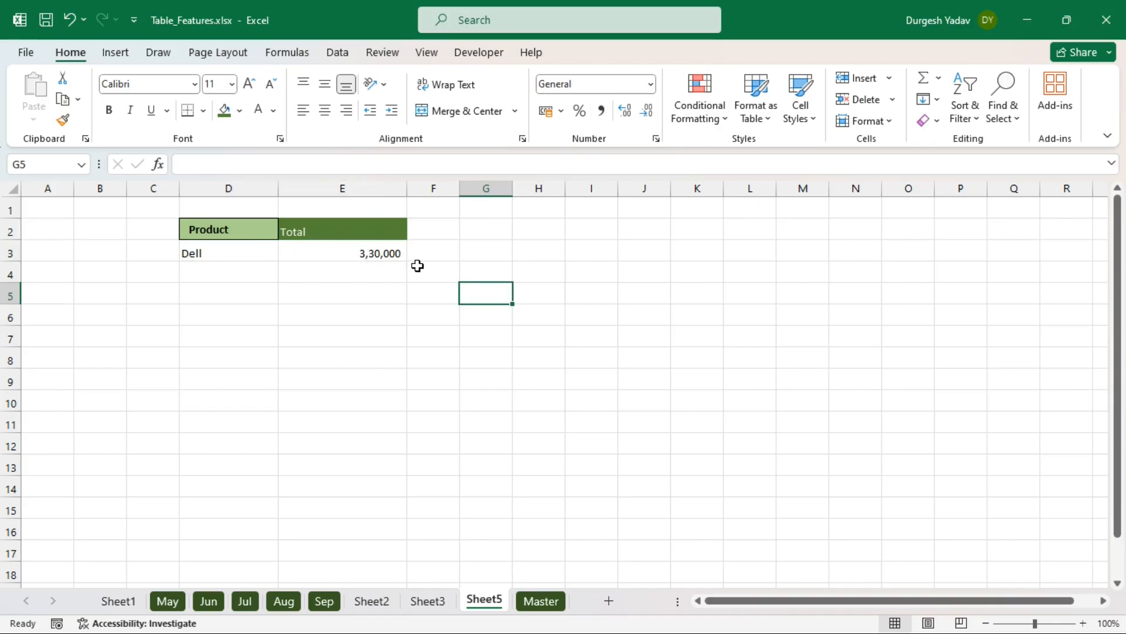
- On Sheet3, select the three Dell unit prices to confirm they sum to 3,30,000
click(430, 602)
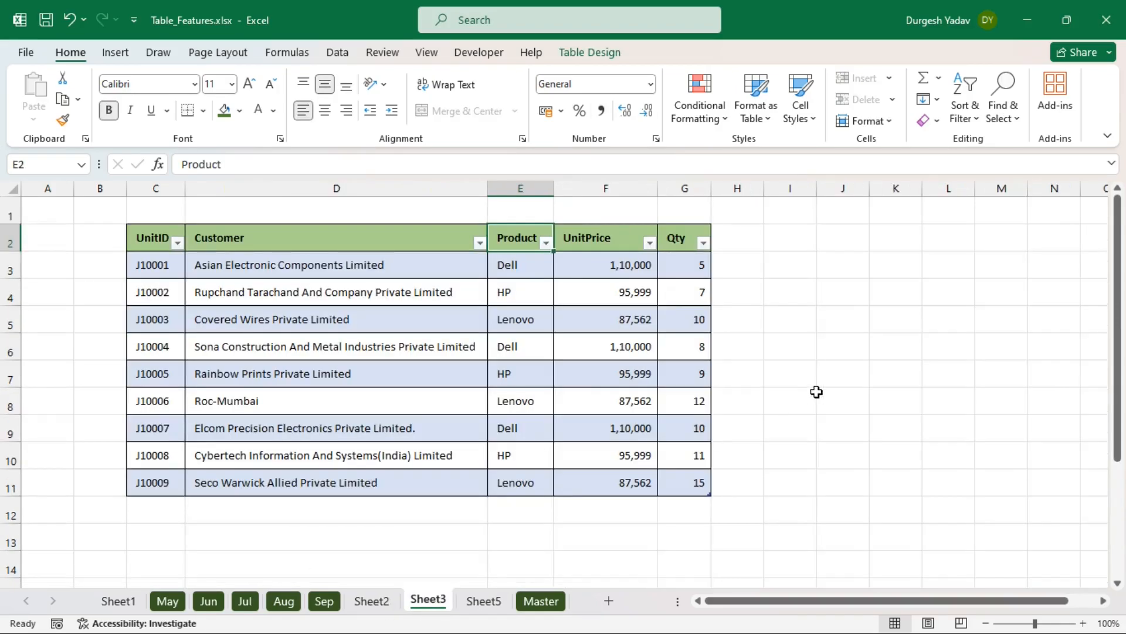
click(818, 392)
click(519, 261)
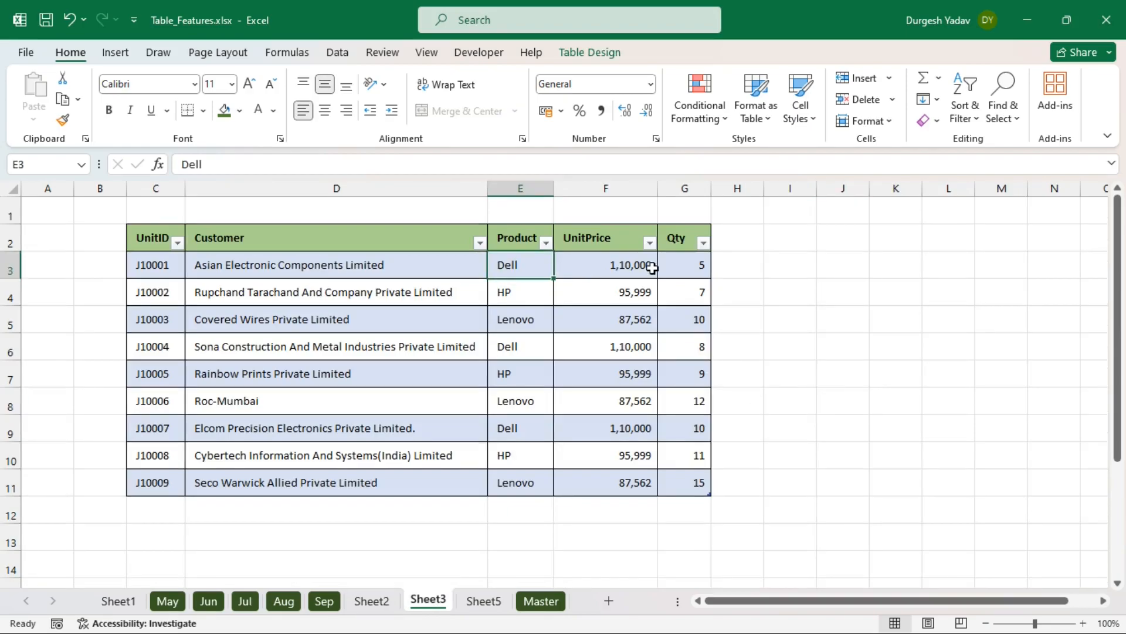
click(611, 267)
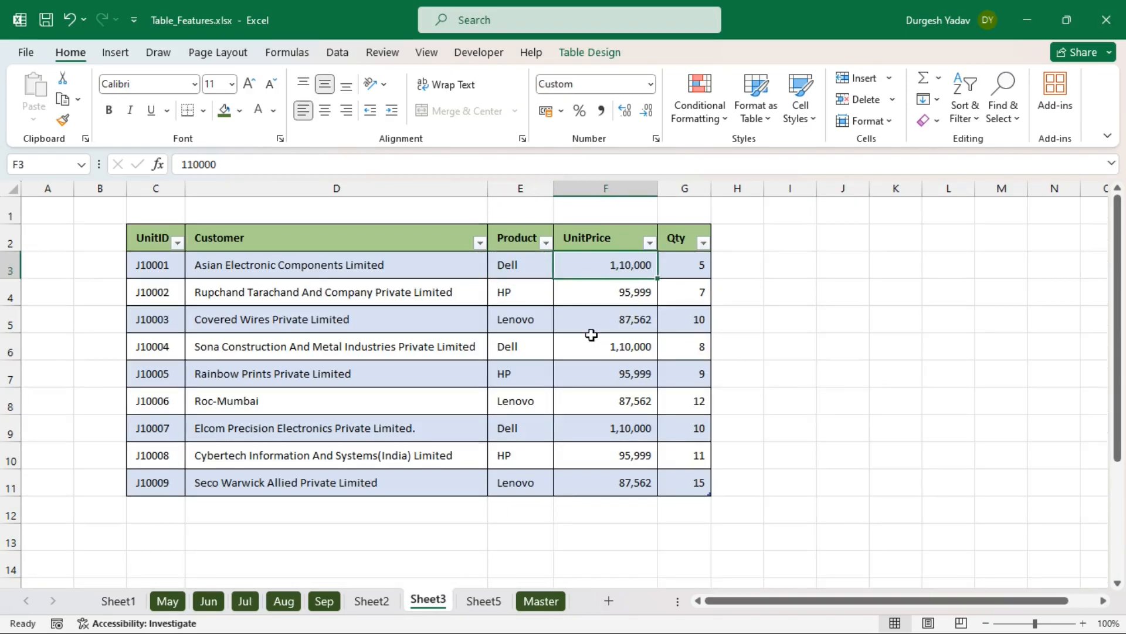
ctrl+click(600, 352)
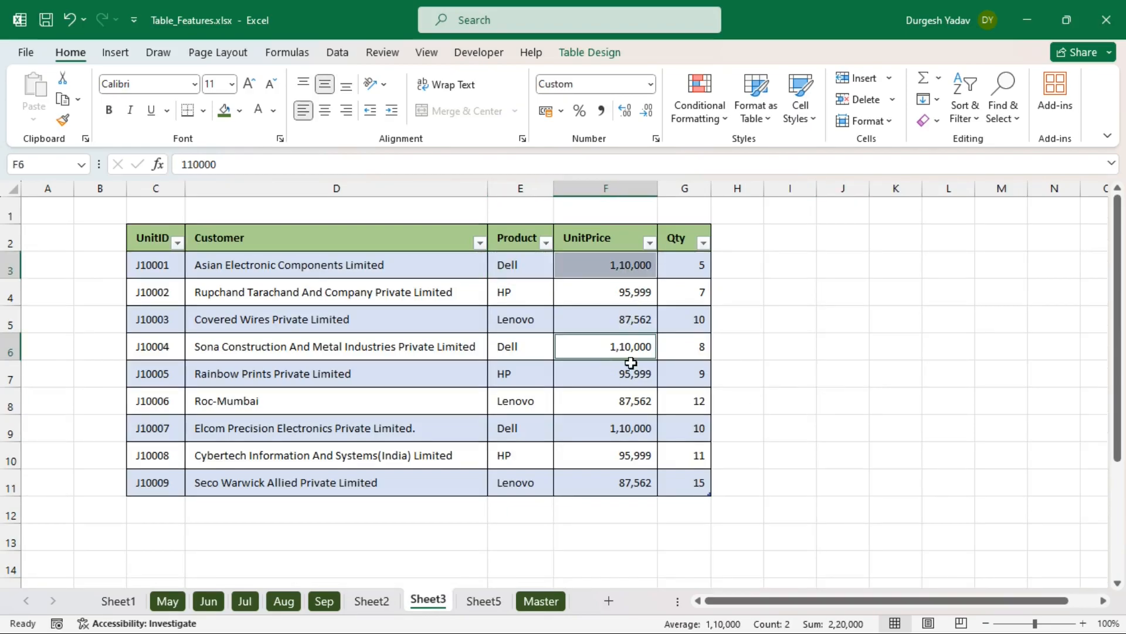
ctrl+click(624, 429)
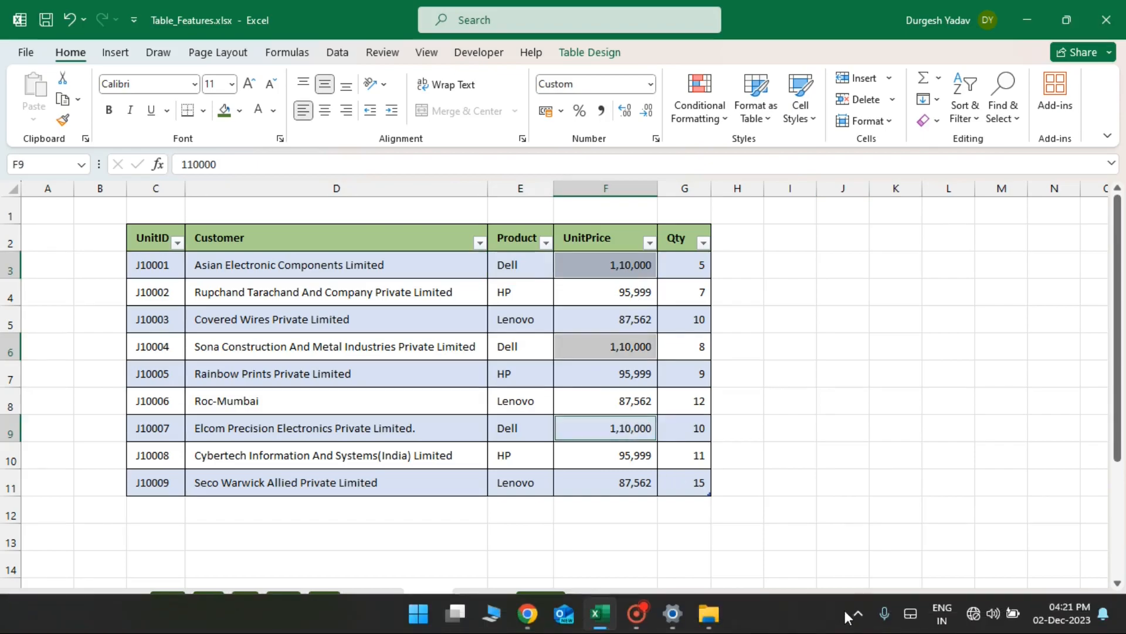
click(874, 511)
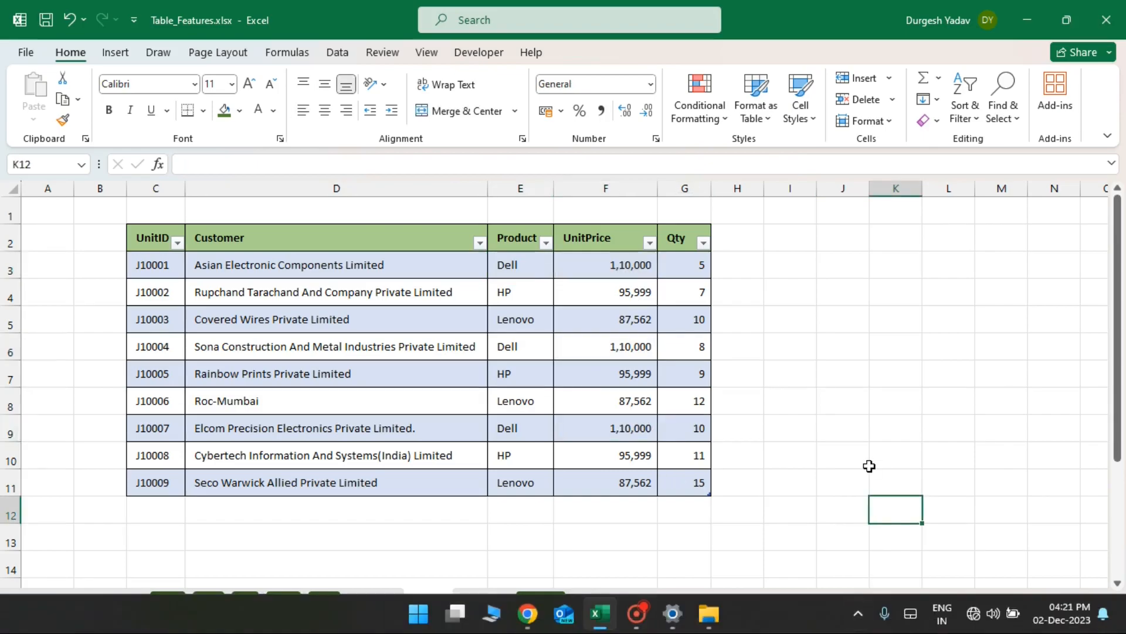
click(642, 266)
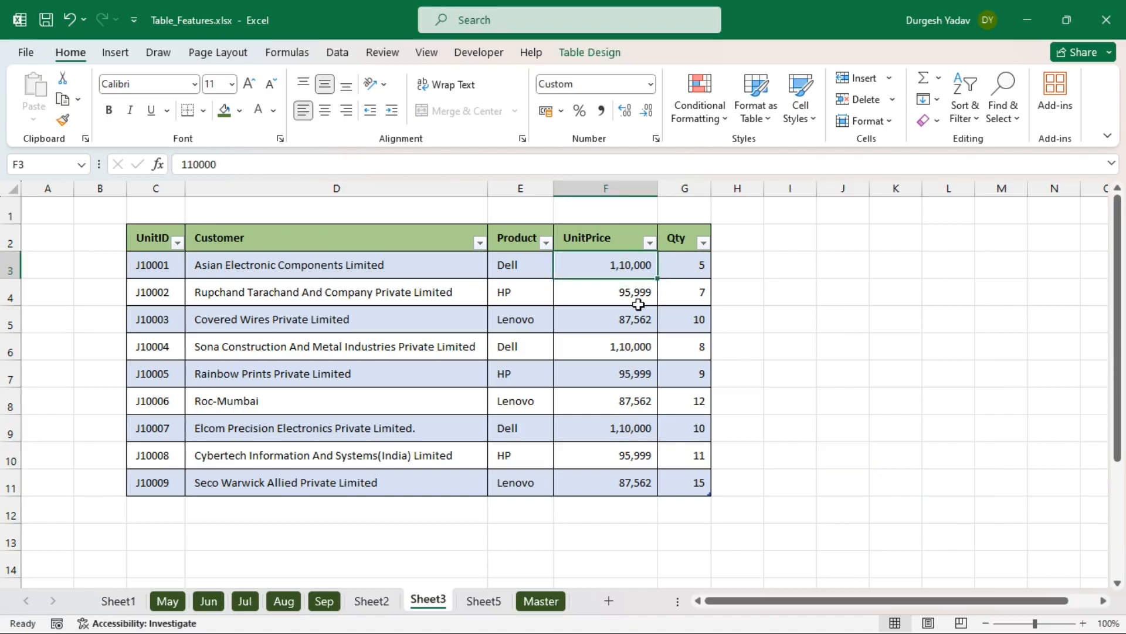
ctrl+click(631, 348)
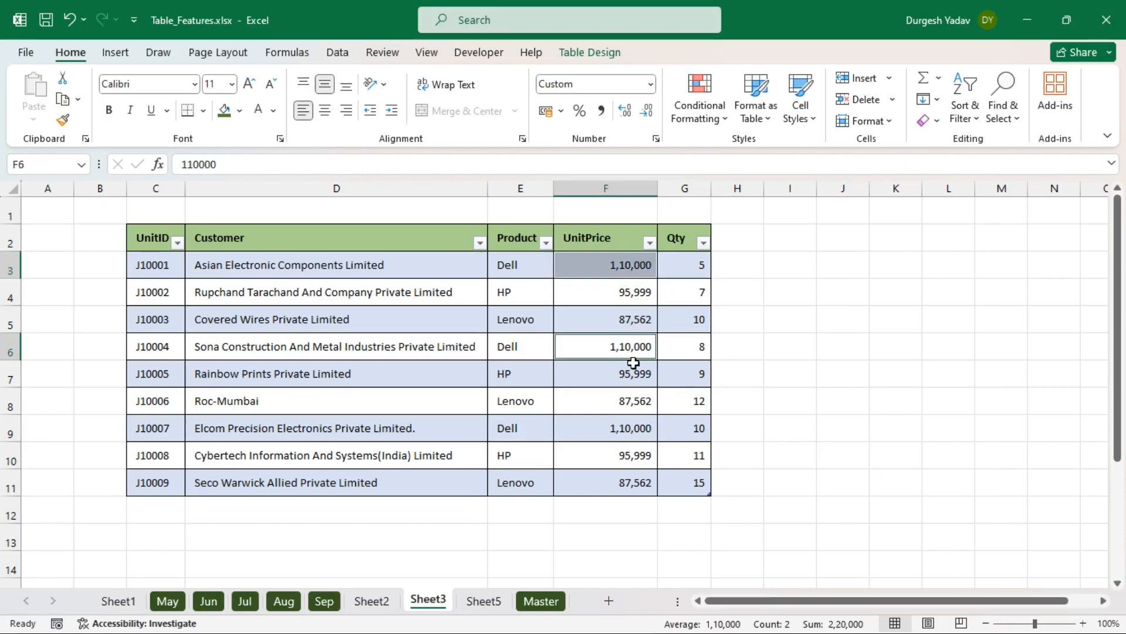
ctrl+click(630, 424)
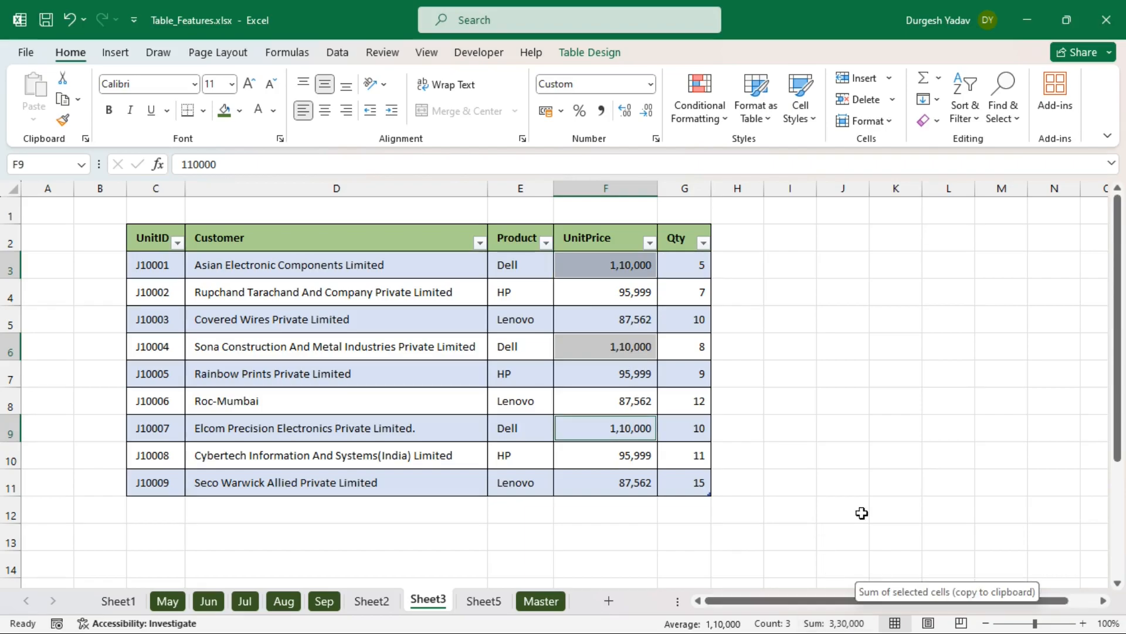
click(843, 476)
- Enter HPE as the product in Sheet5's D3 and compare it with Sheet3's product names
click(482, 599)
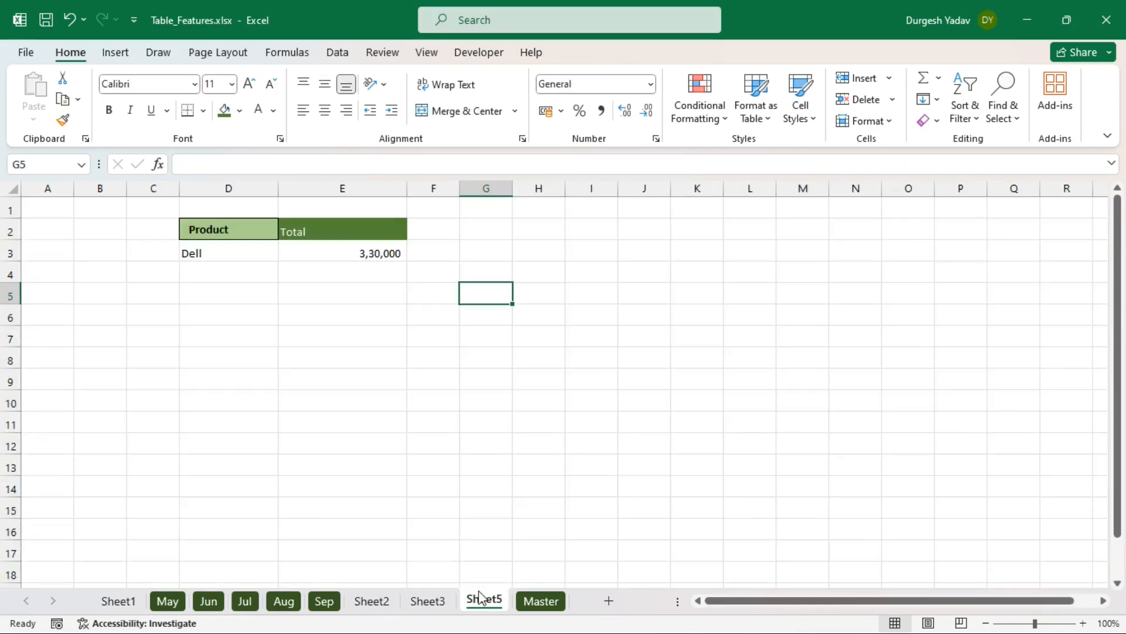
click(244, 246)
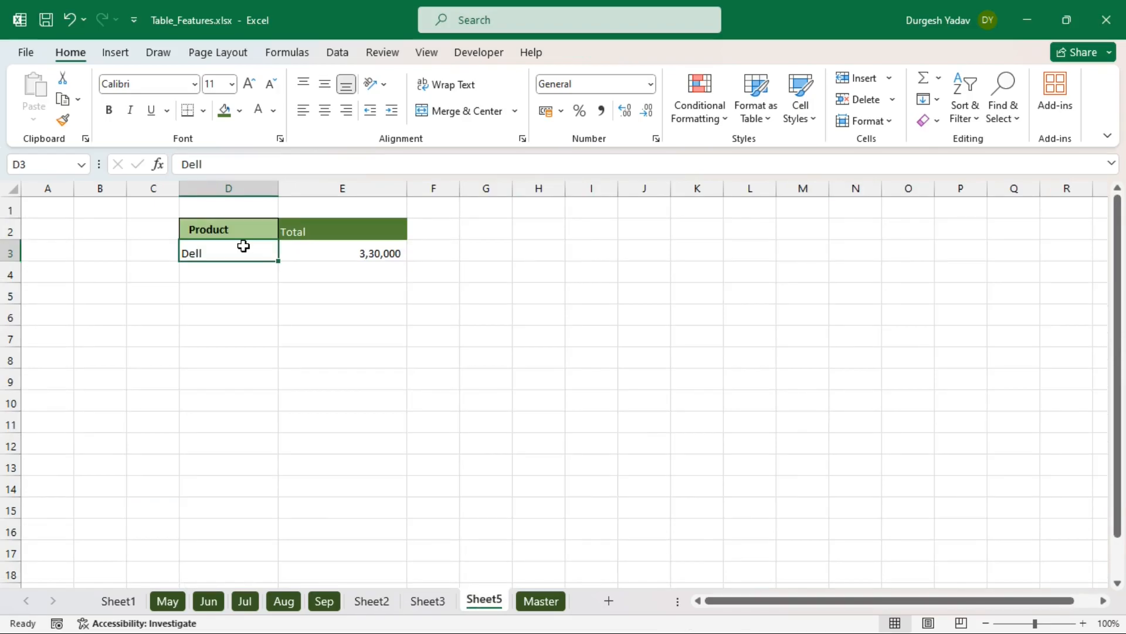
text(HPE)
key(Return)
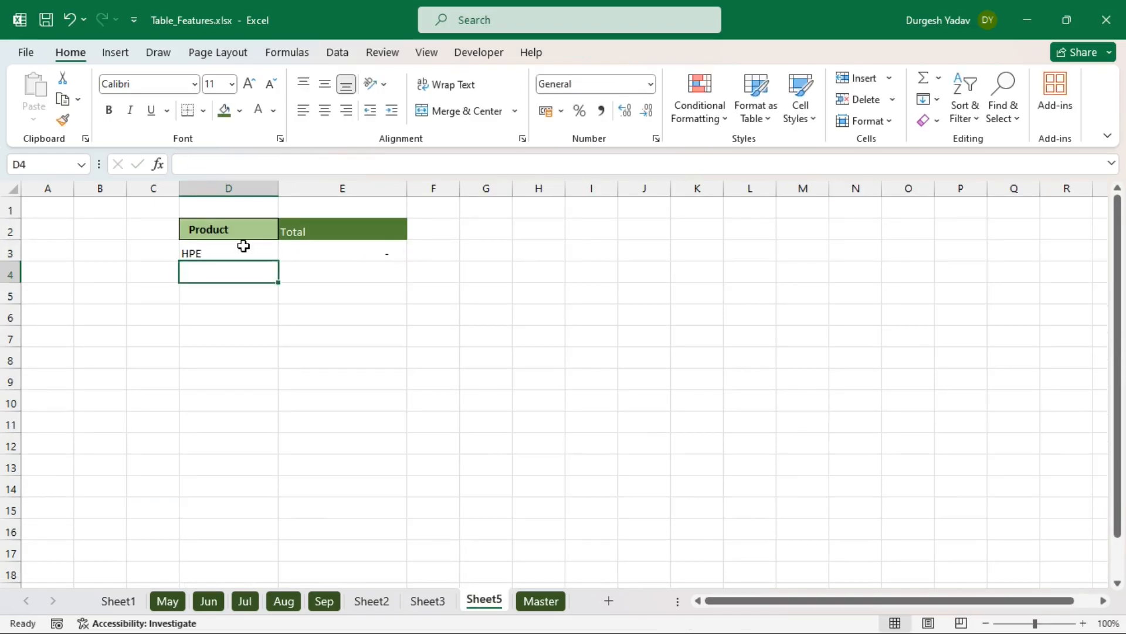
click(441, 600)
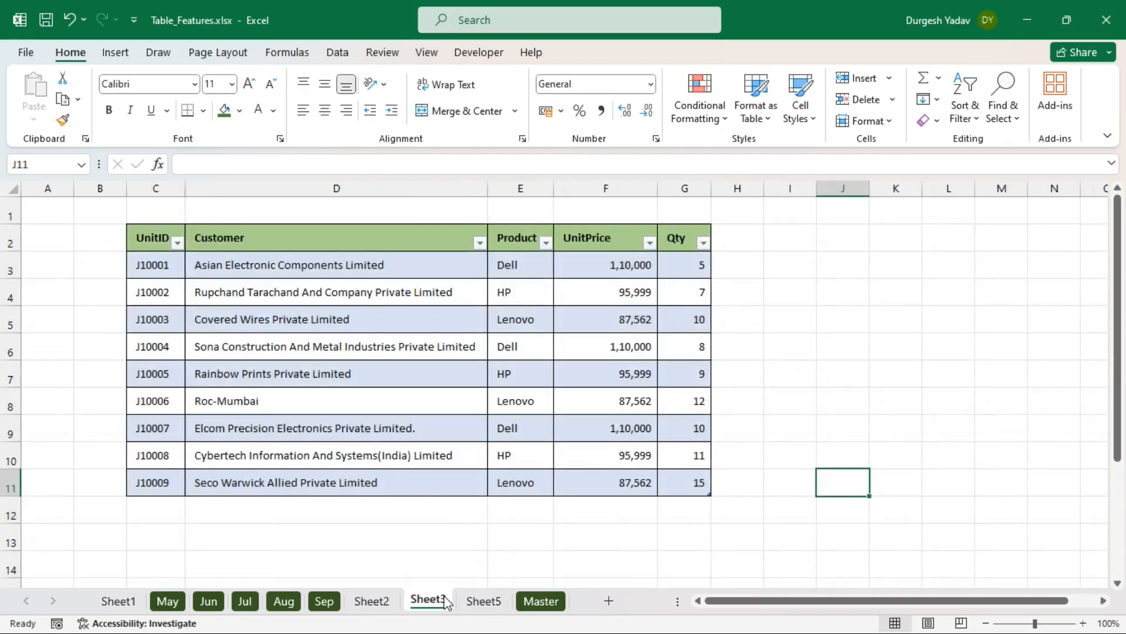
click(540, 599)
click(484, 601)
- Correct D3 to HP and review the SUMIF total of 2,87,997 in E3
click(274, 253)
double_click(263, 254)
key(BackSpace)
key(Return)
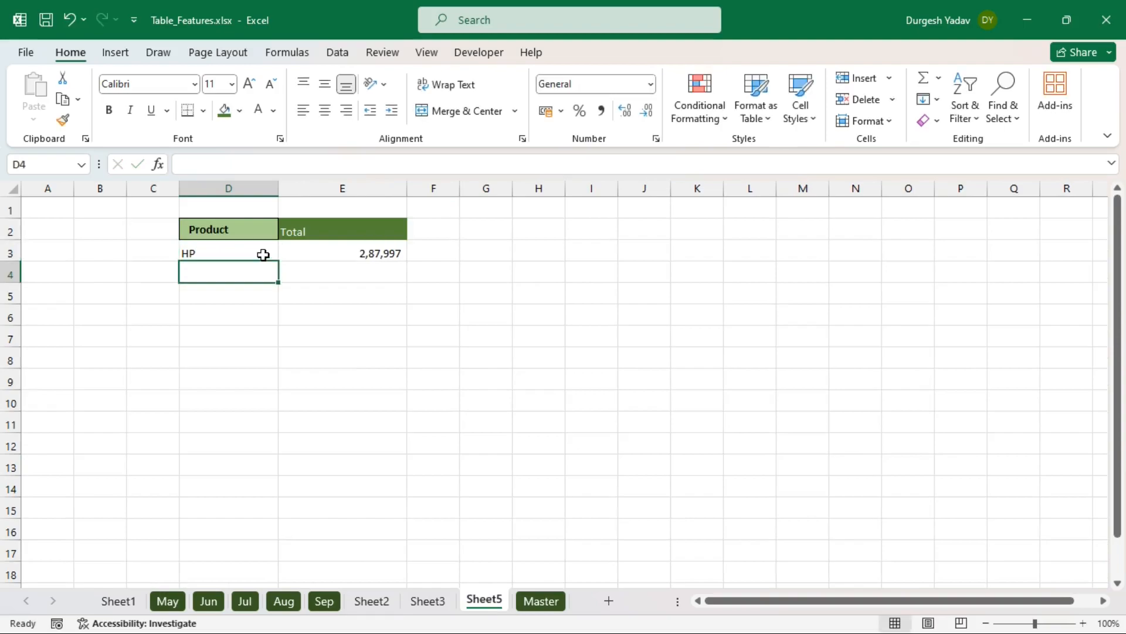
click(298, 247)
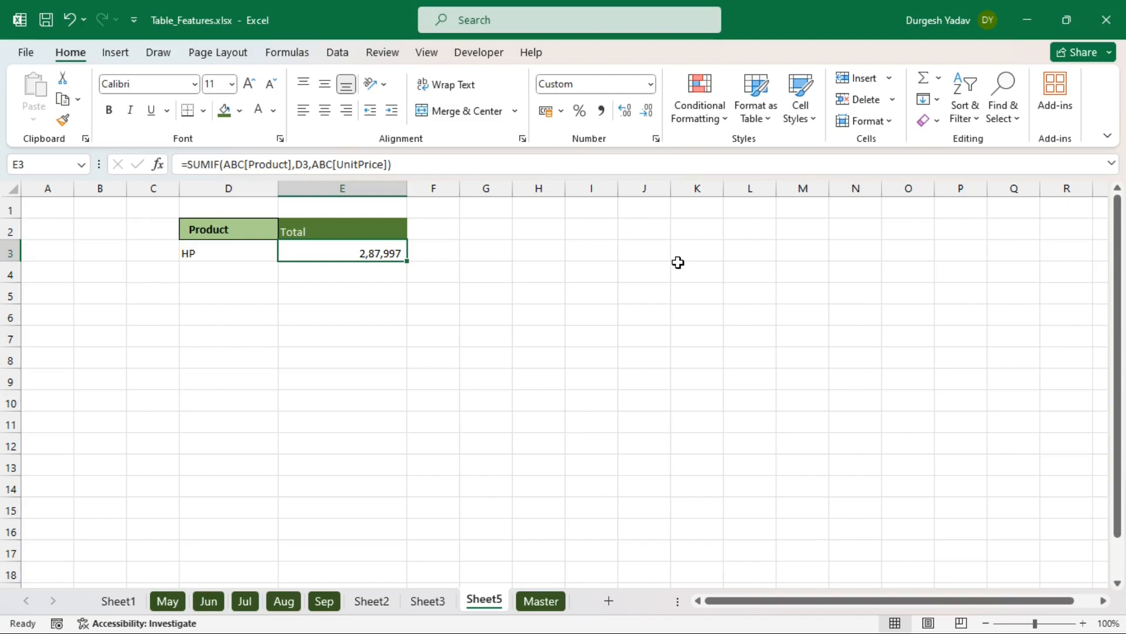
click(570, 329)
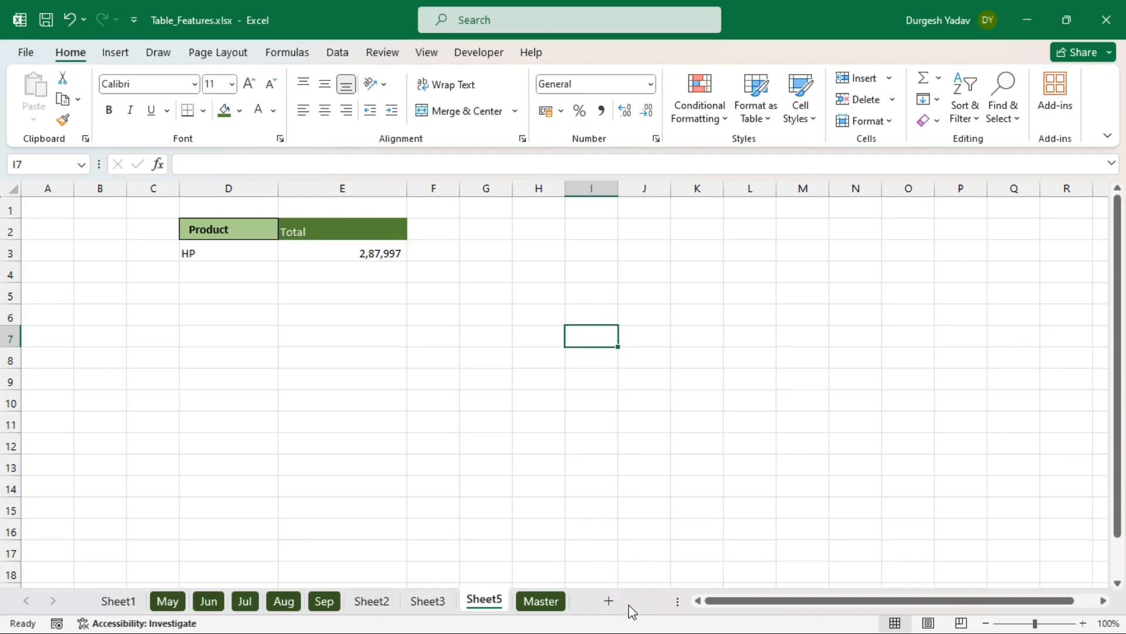
- Add a worksheet named Master1 after Sheet5, glancing at May before returning to it
click(609, 602)
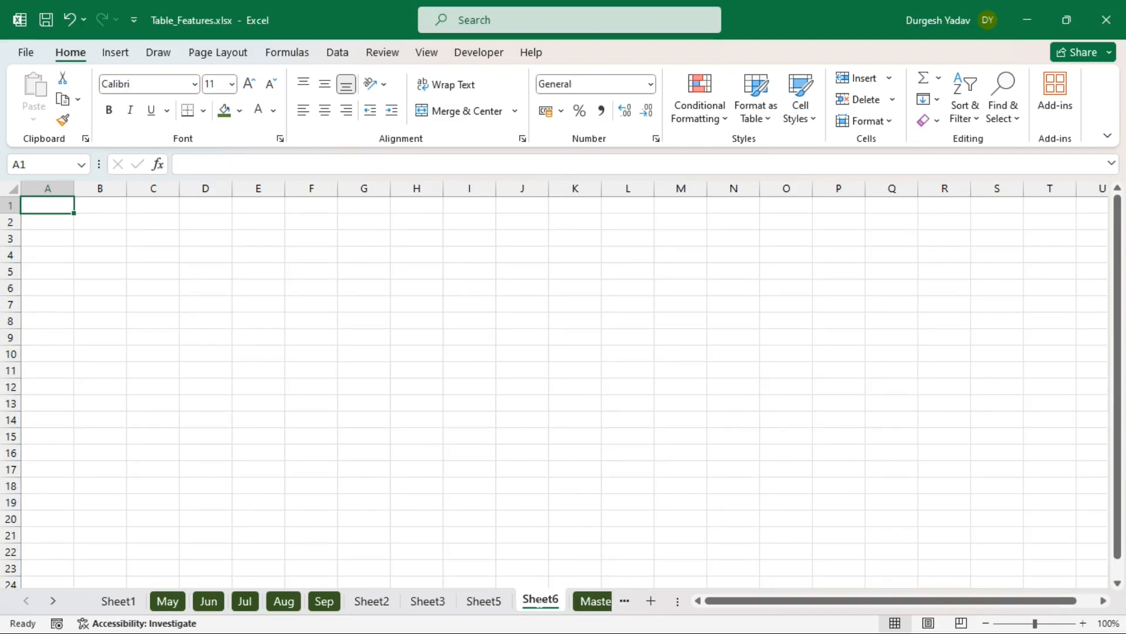
double_click(540, 601)
text(Master1)
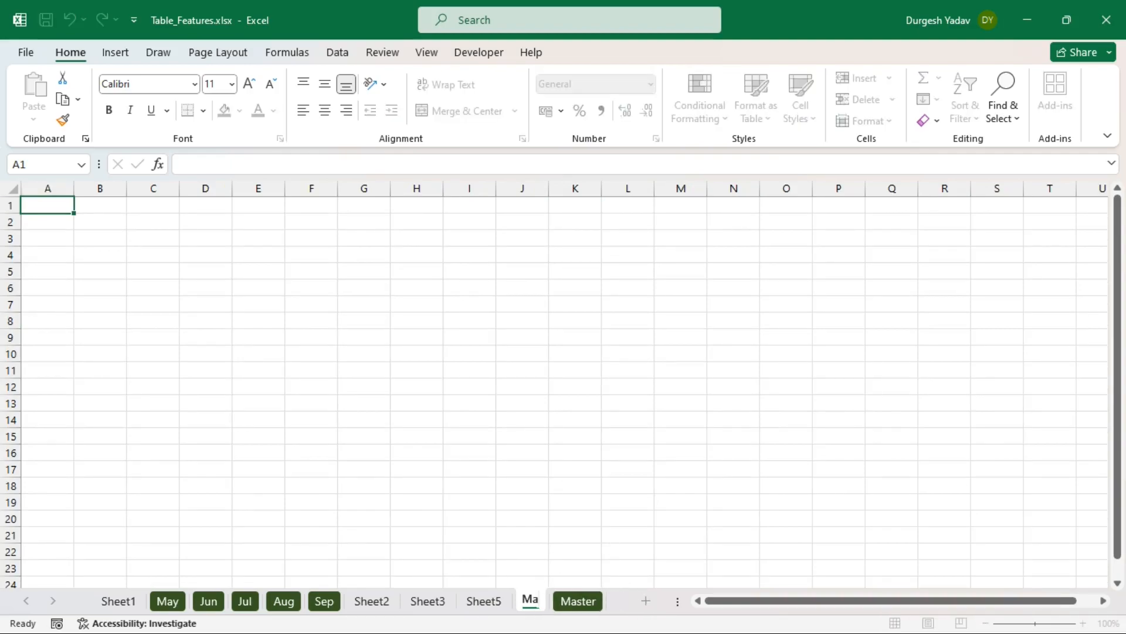
key(Return)
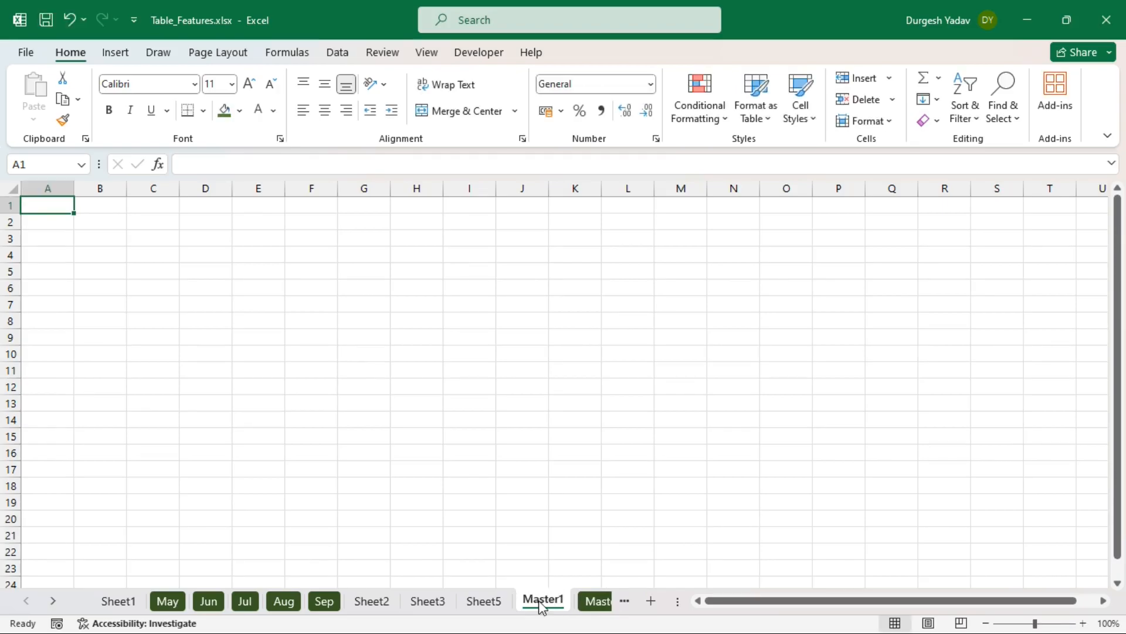
click(174, 600)
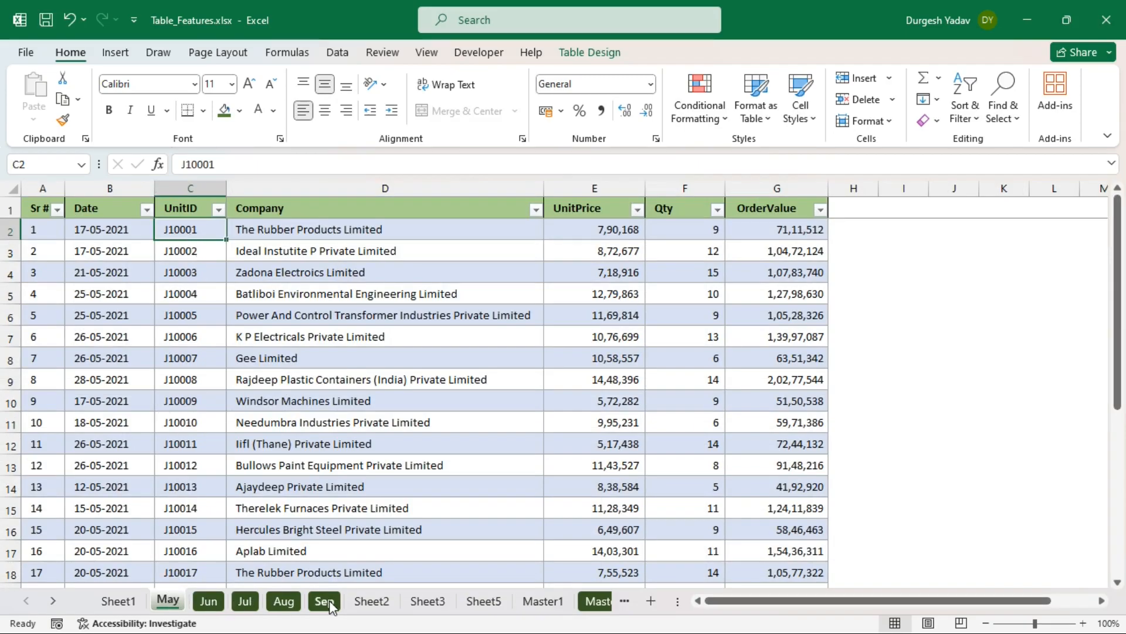
click(551, 604)
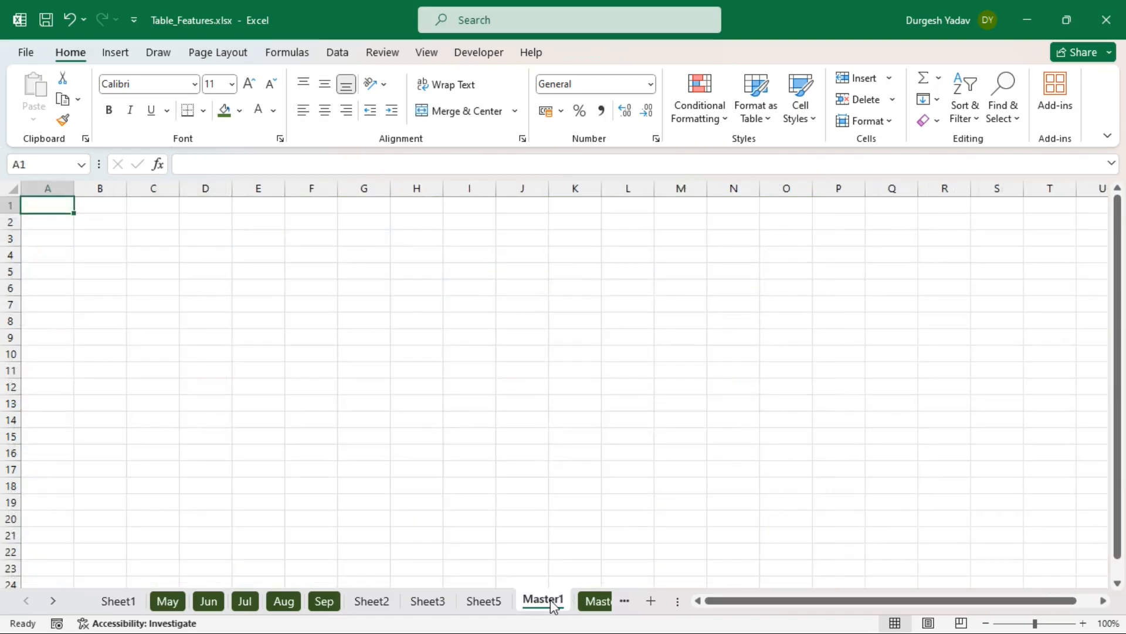
- Copy the May table's green header row into A1:G1 on Master1, then select A2
click(170, 601)
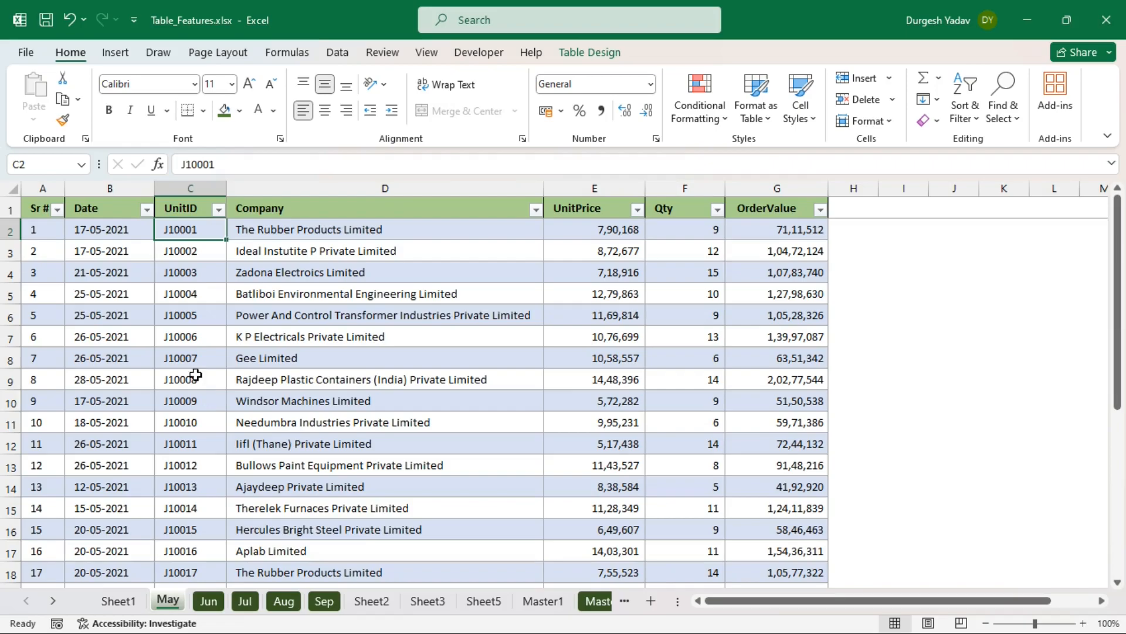
drag(38, 207, 776, 209)
key(ctrl+c)
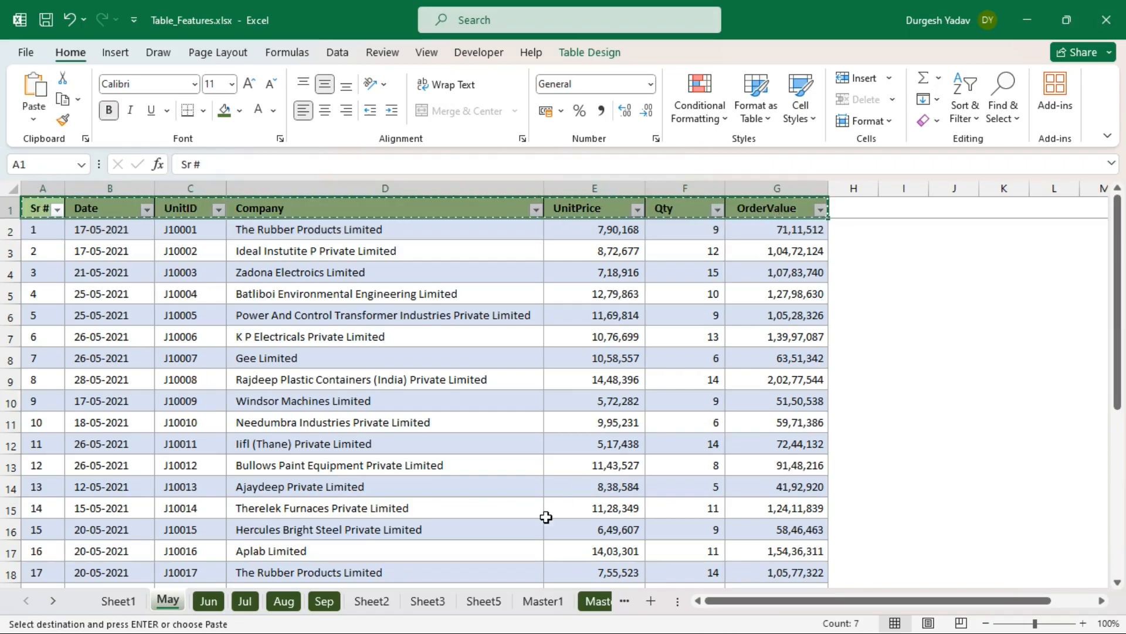
click(540, 600)
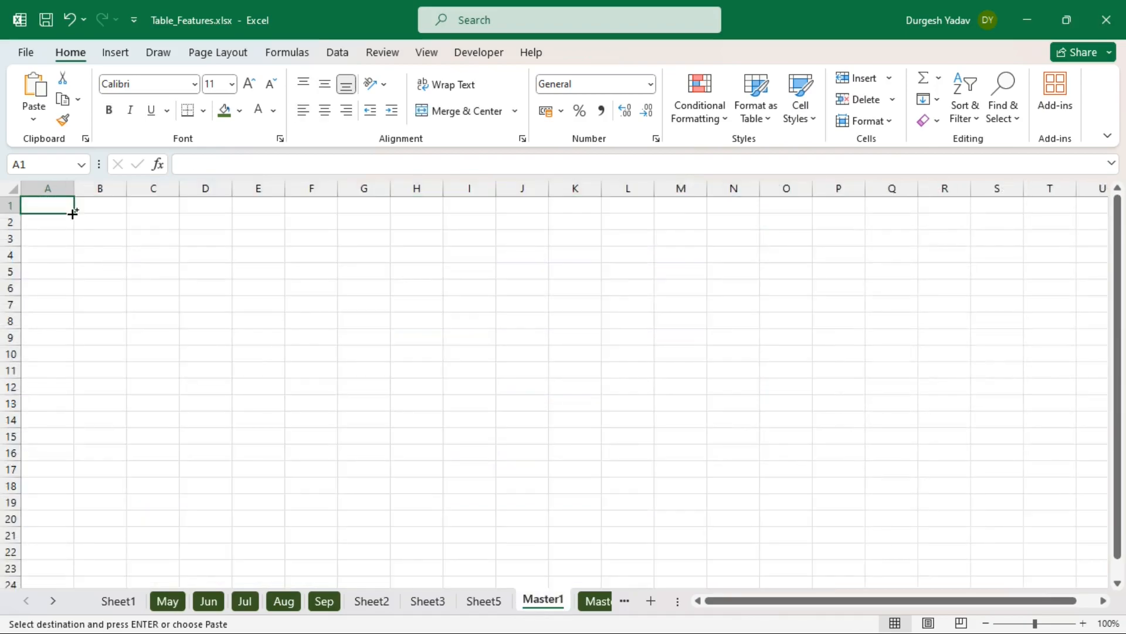
key(ctrl+v)
click(245, 284)
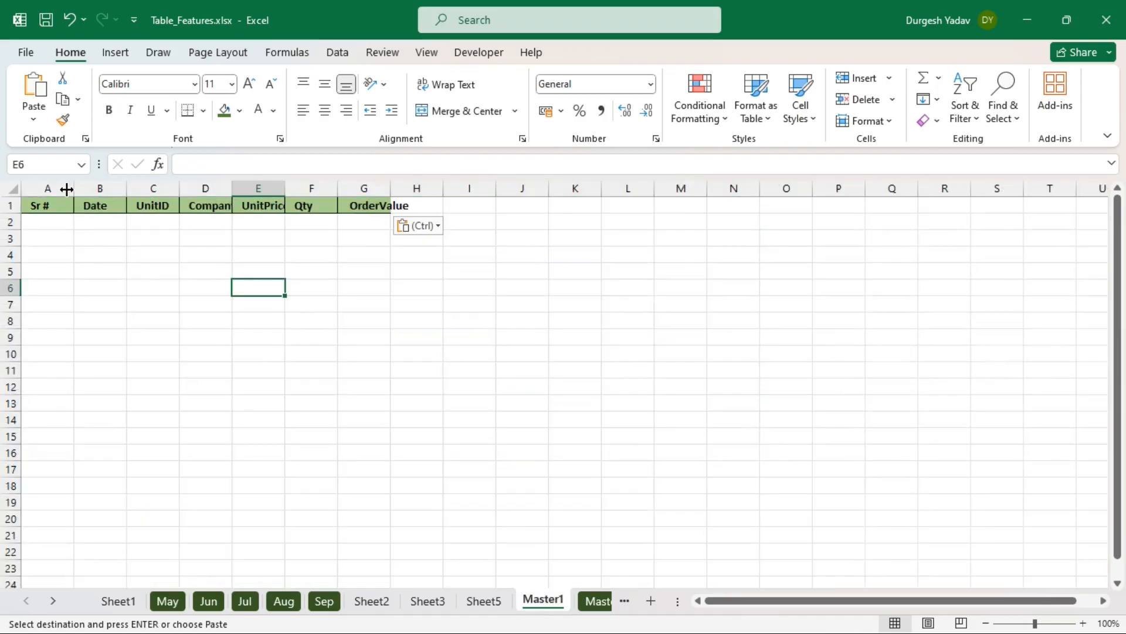
click(57, 219)
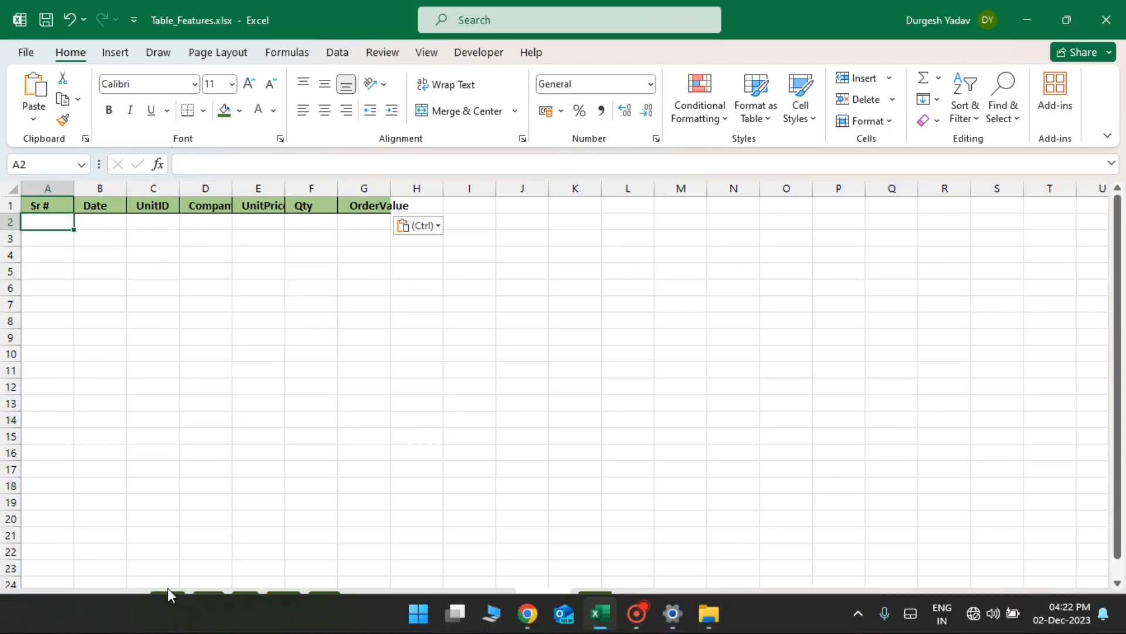
click(165, 552)
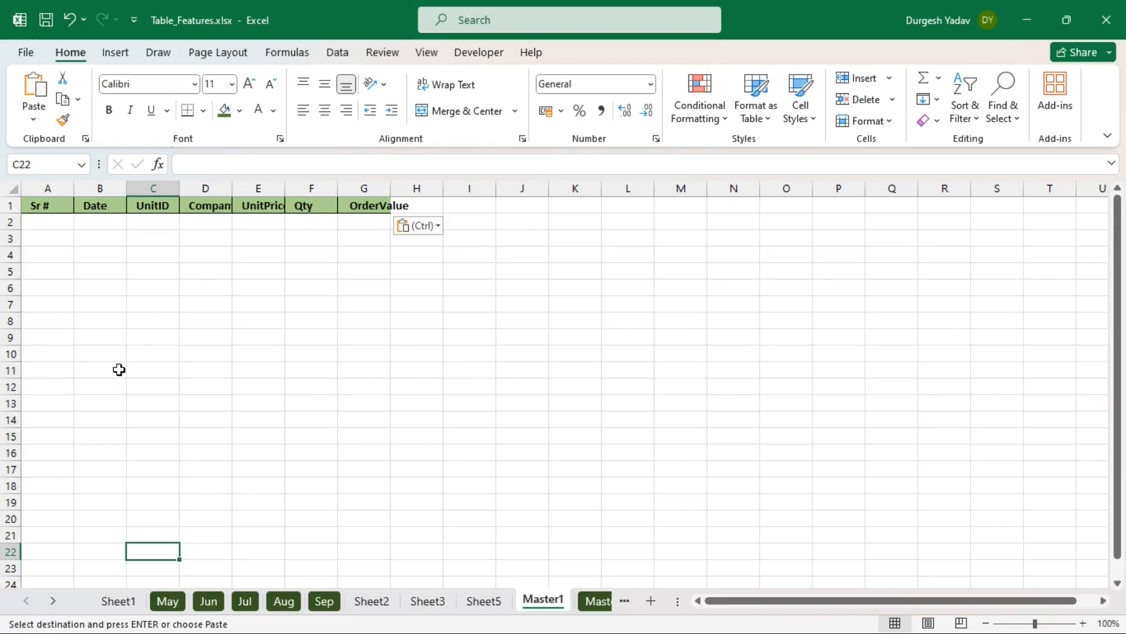
click(65, 225)
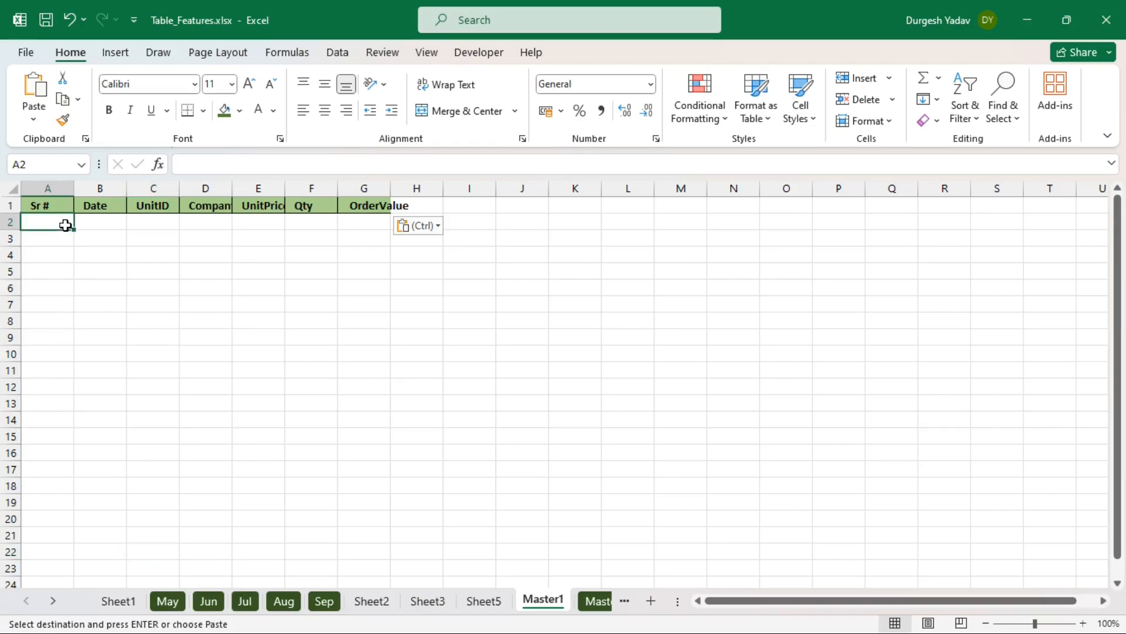
- Enter =May in A2 to spill the May table below the headers
key(ctrl+z)
text(=)
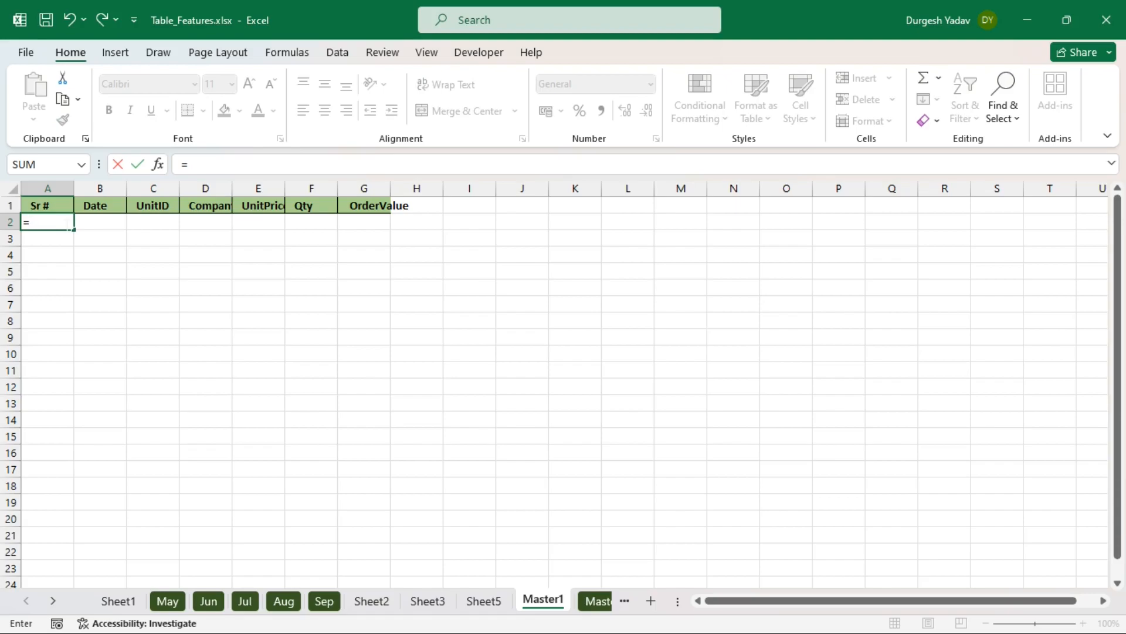
text(Ma)
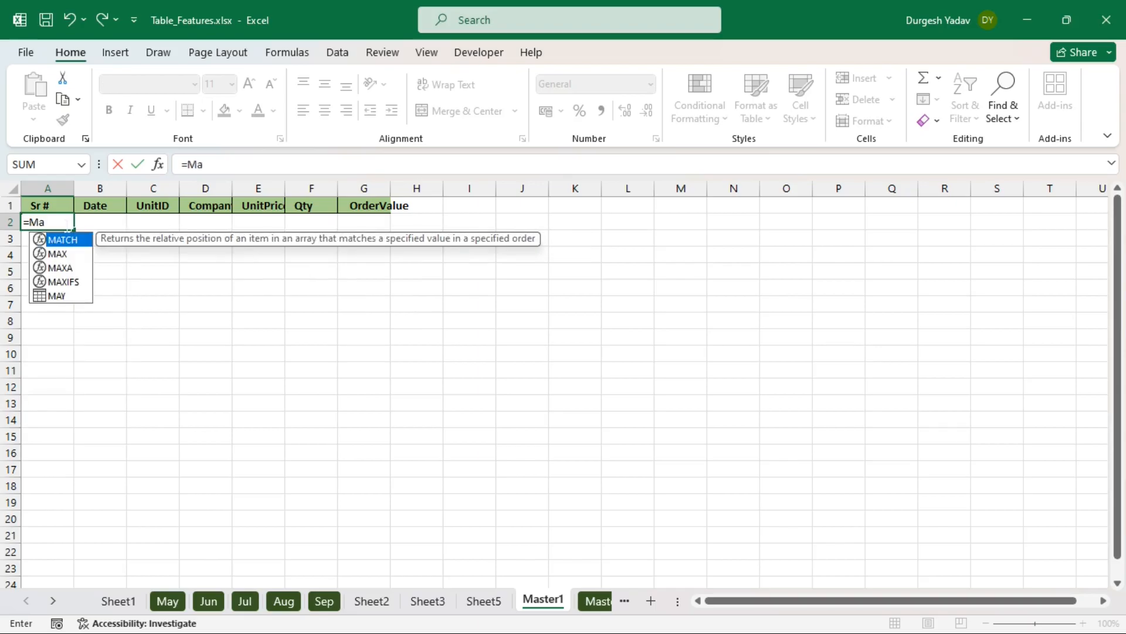
text(y)
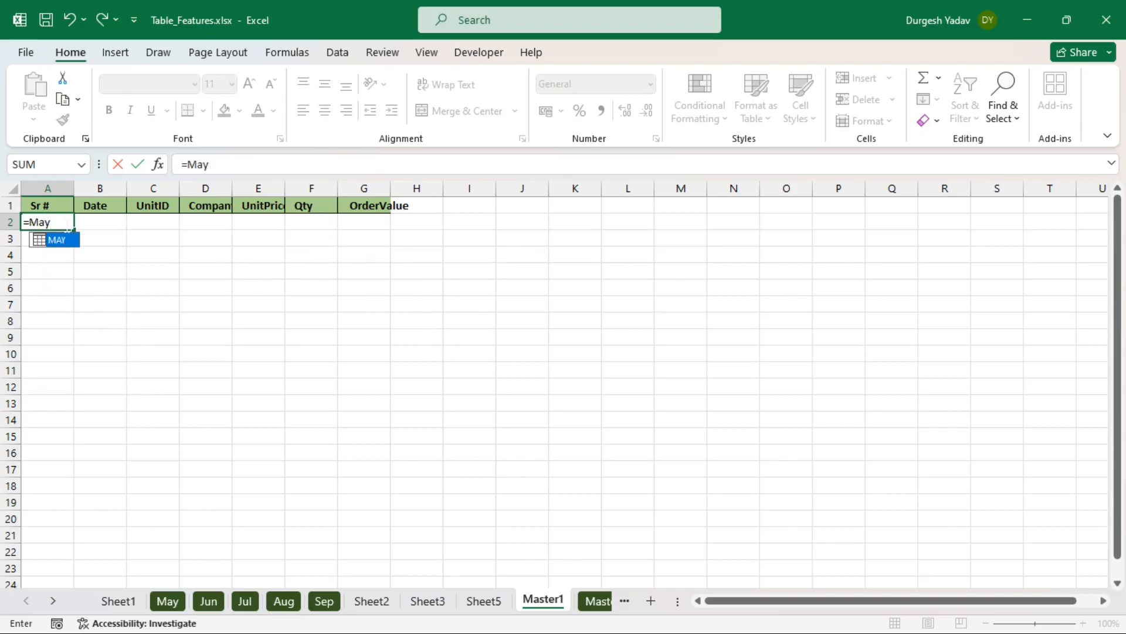
key(Return)
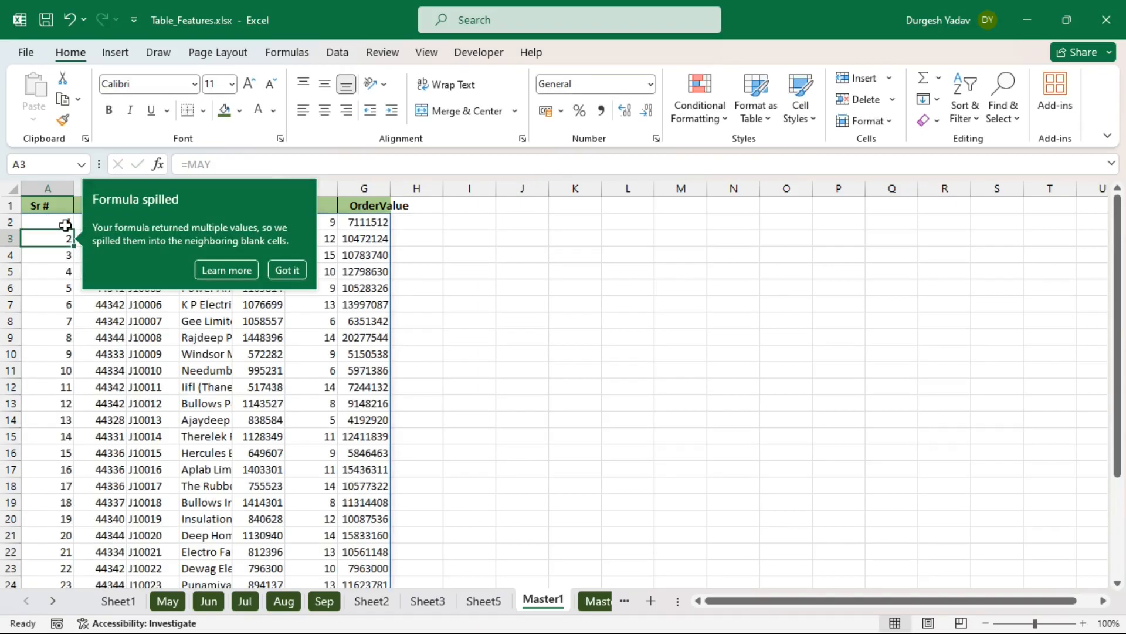
click(281, 270)
click(480, 319)
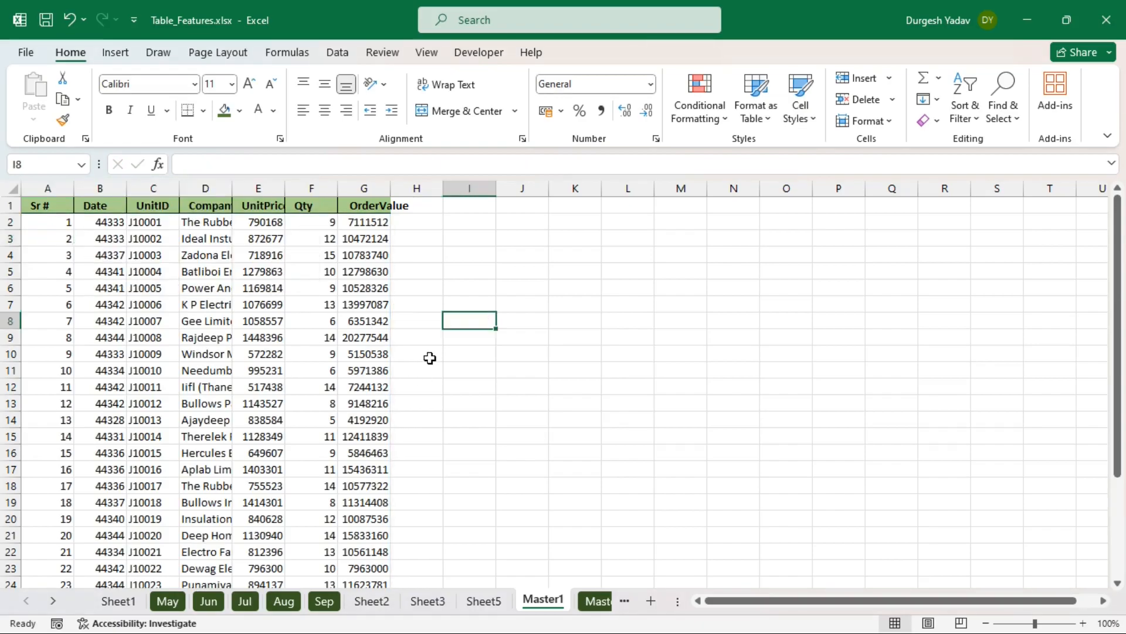
scroll(430, 358, down, 6)
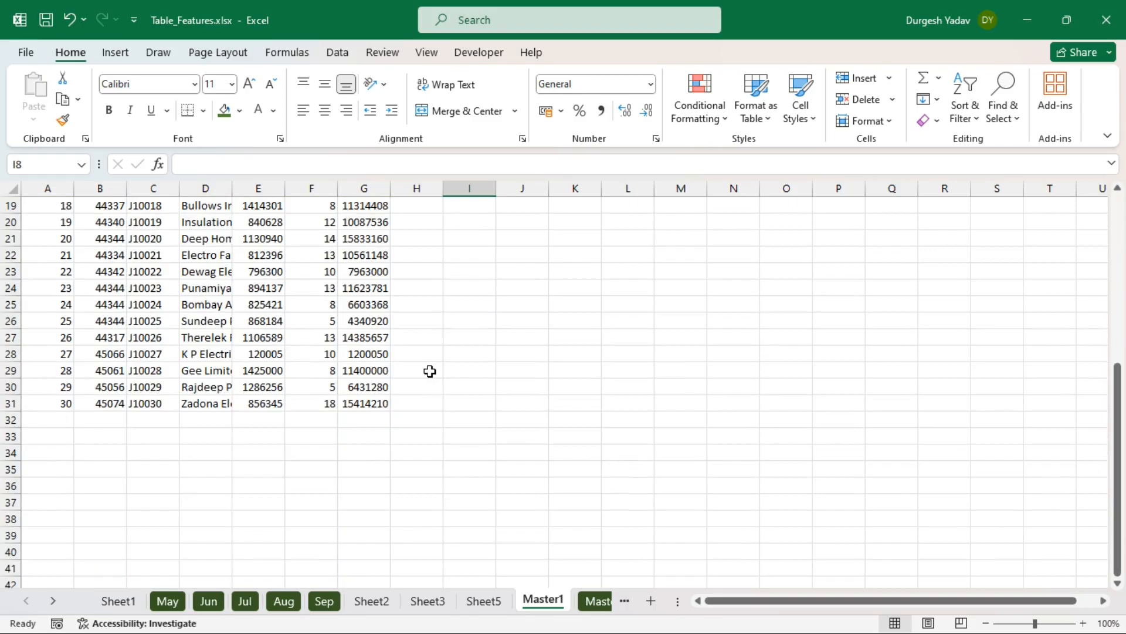
- Stack the Jun and Jul tables below May with =Jun and =Jul formulas
click(59, 421)
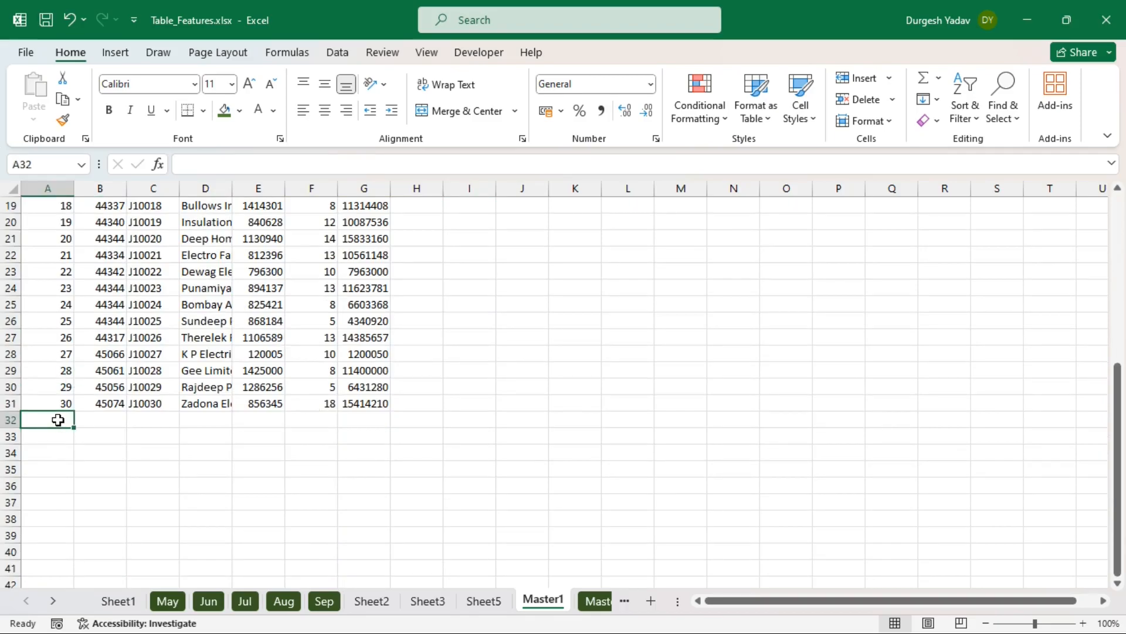
text(=)
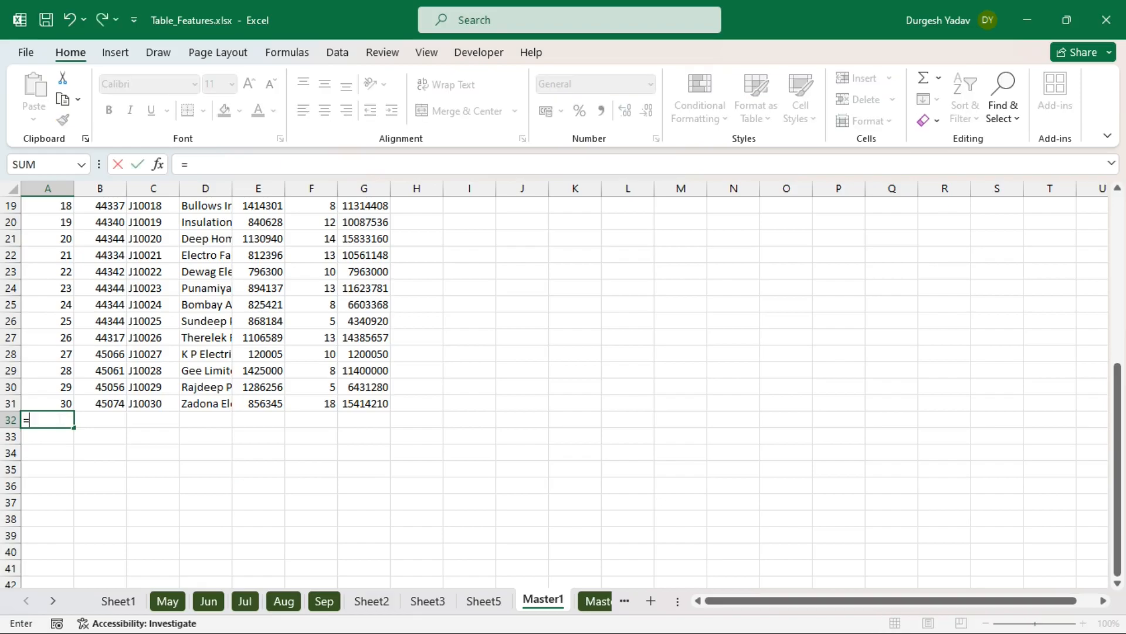
text(jun)
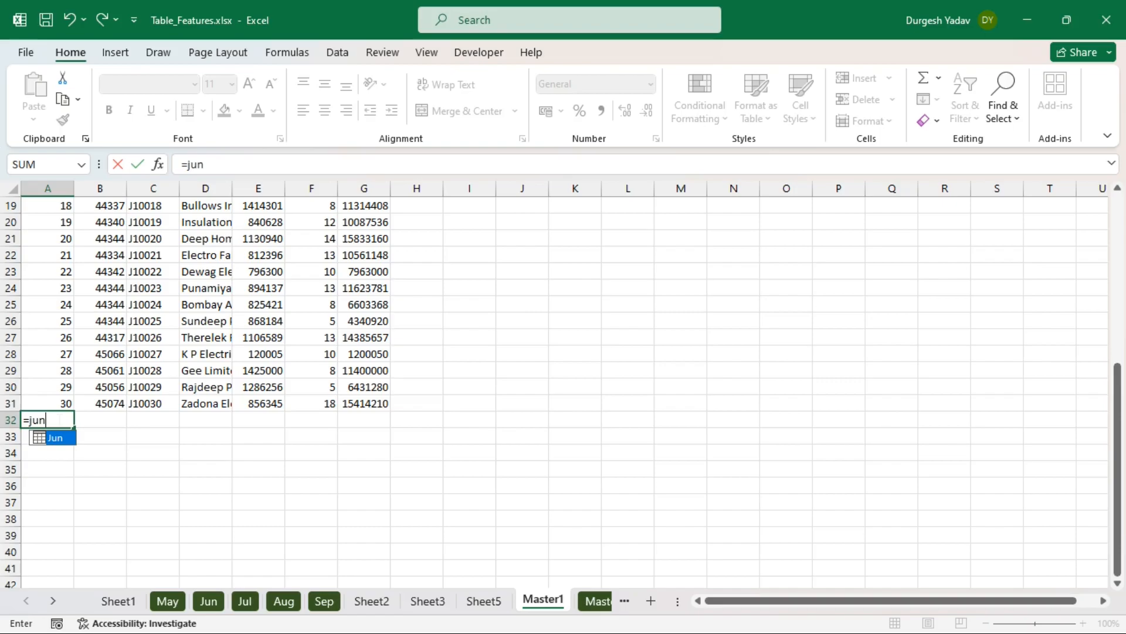
key(Tab)
key(Return)
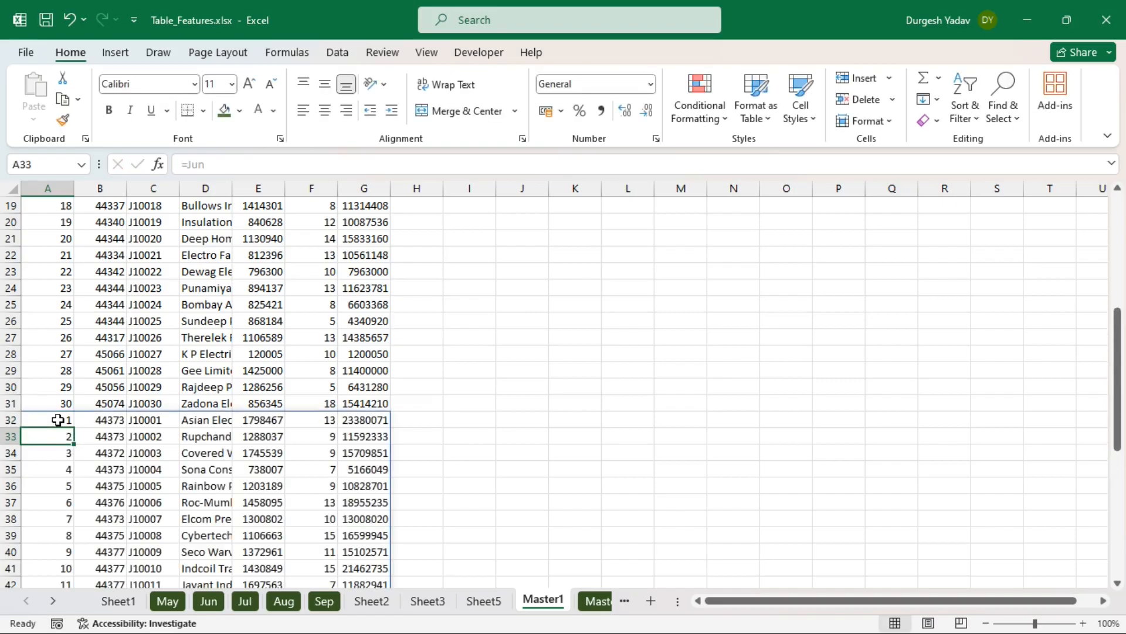
scroll(372, 457, down, 11)
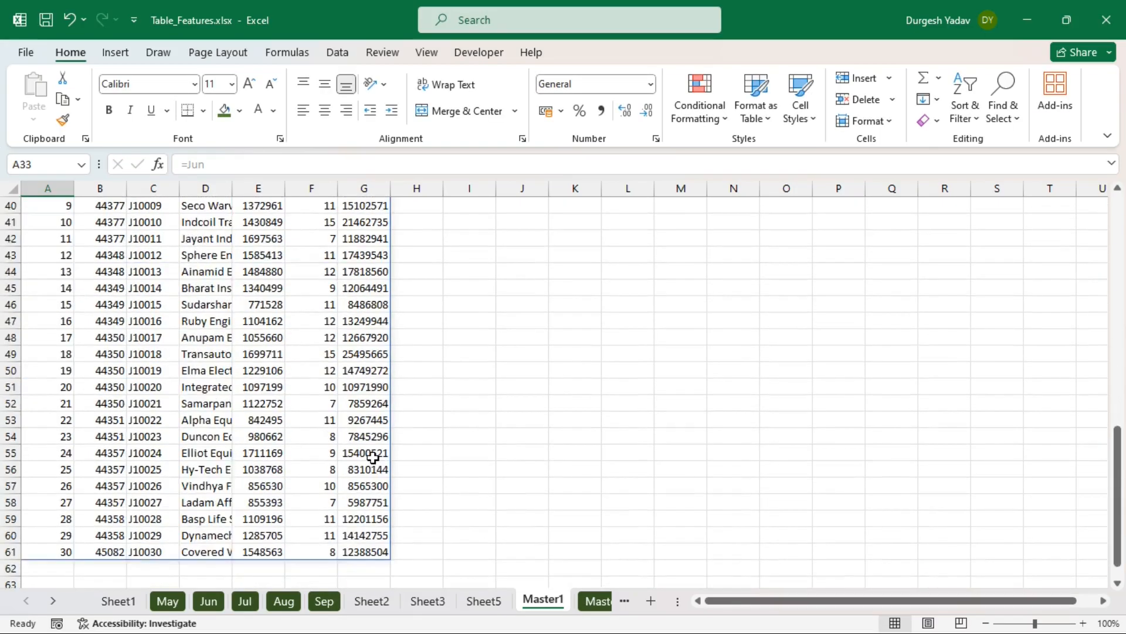
click(65, 369)
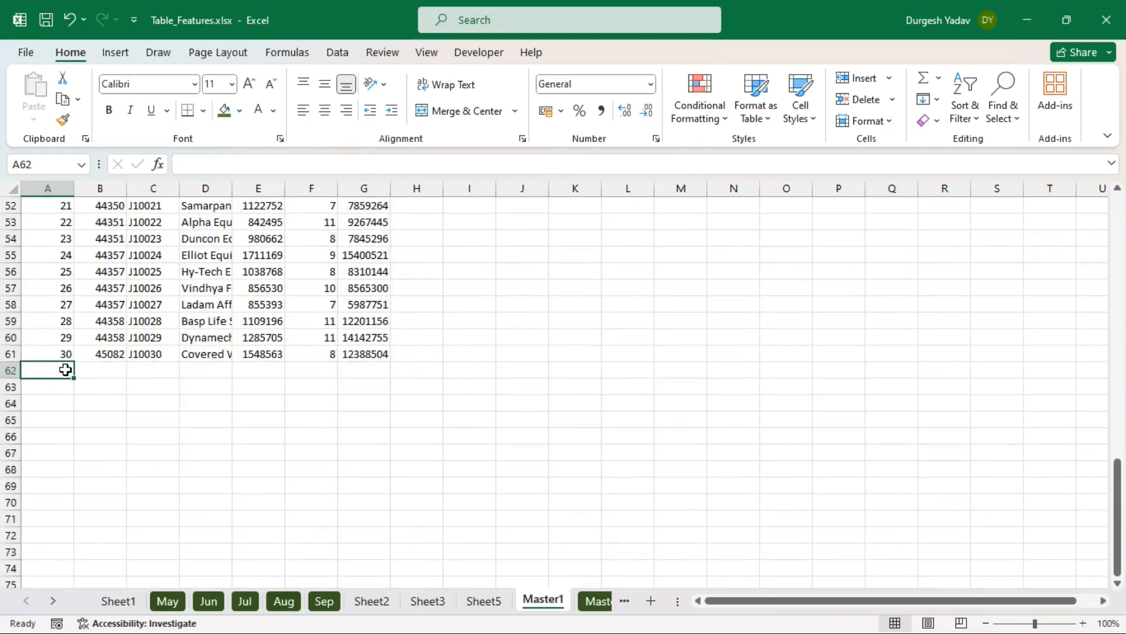
text(=Jul)
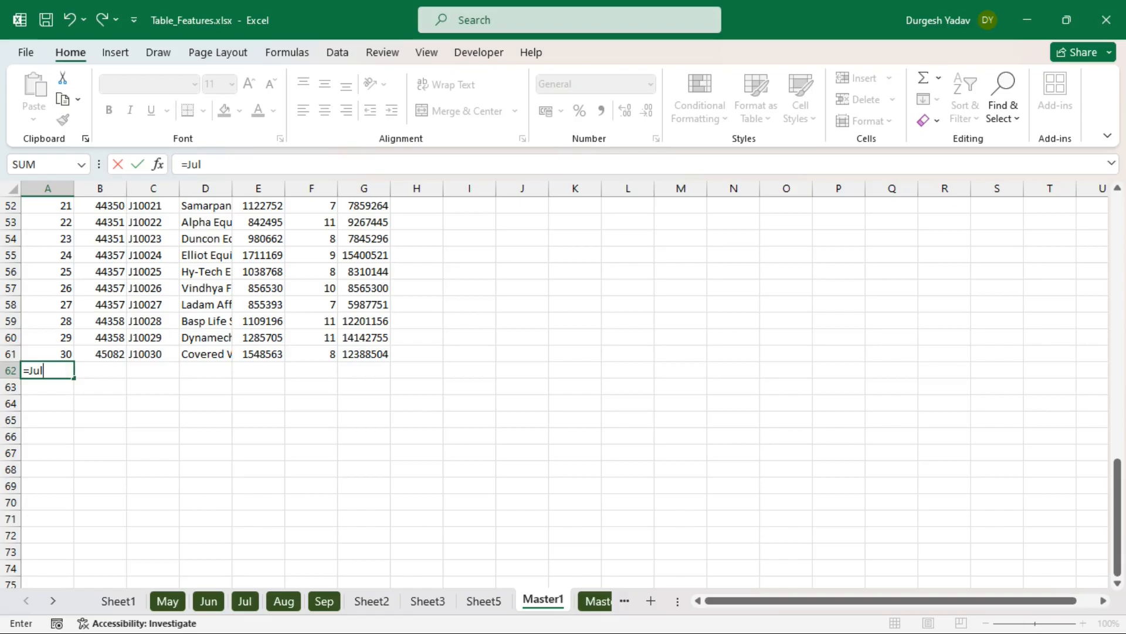
key(Return)
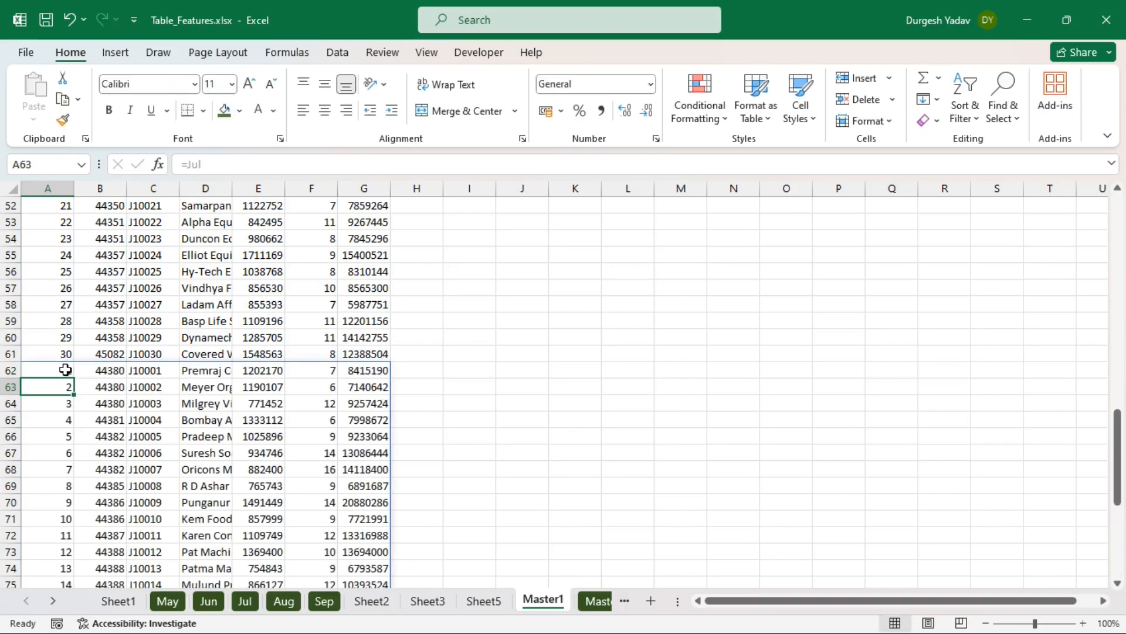
- Stack the Aug and Sep tables below with =Aug and =Sep formulas, then review the stack
scroll(65, 369, down, 10)
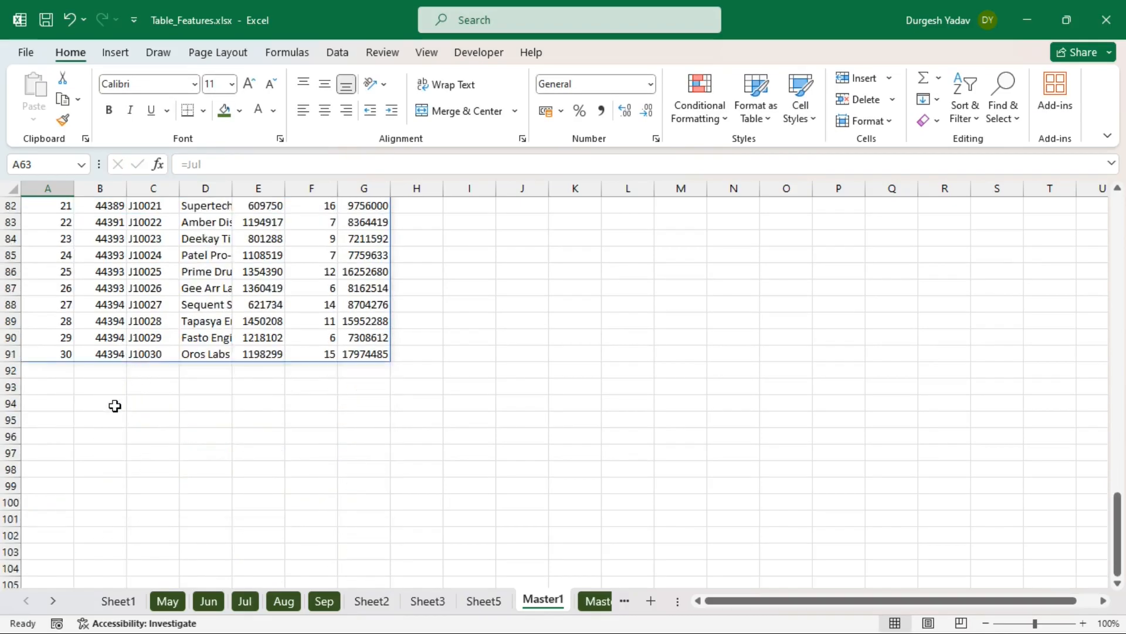
click(58, 374)
text(=a)
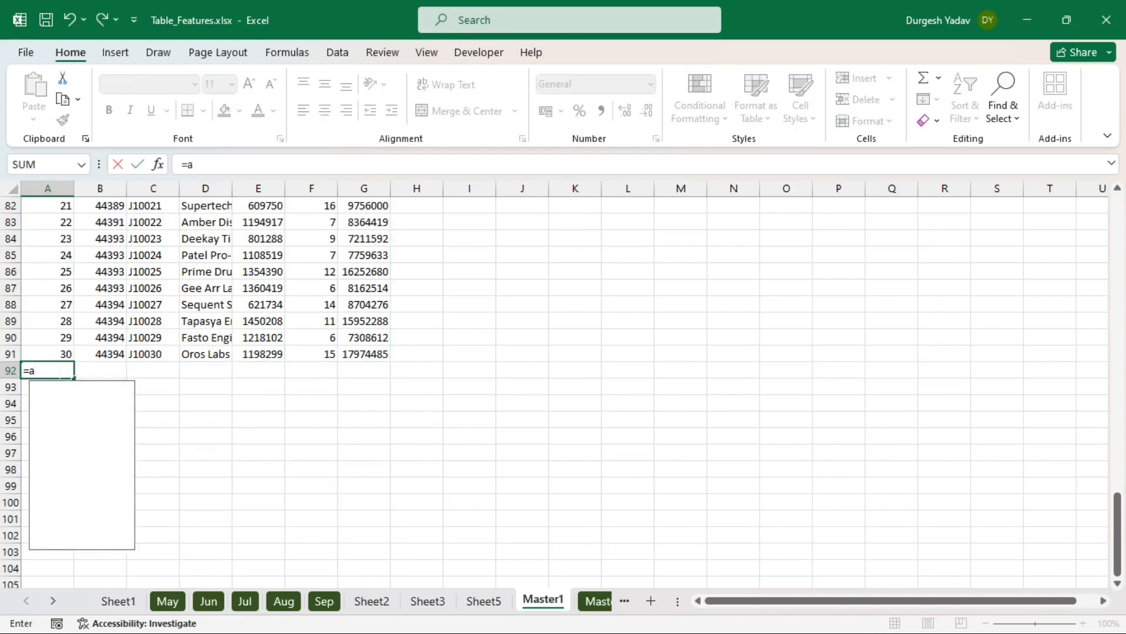
text(ug)
key(Tab)
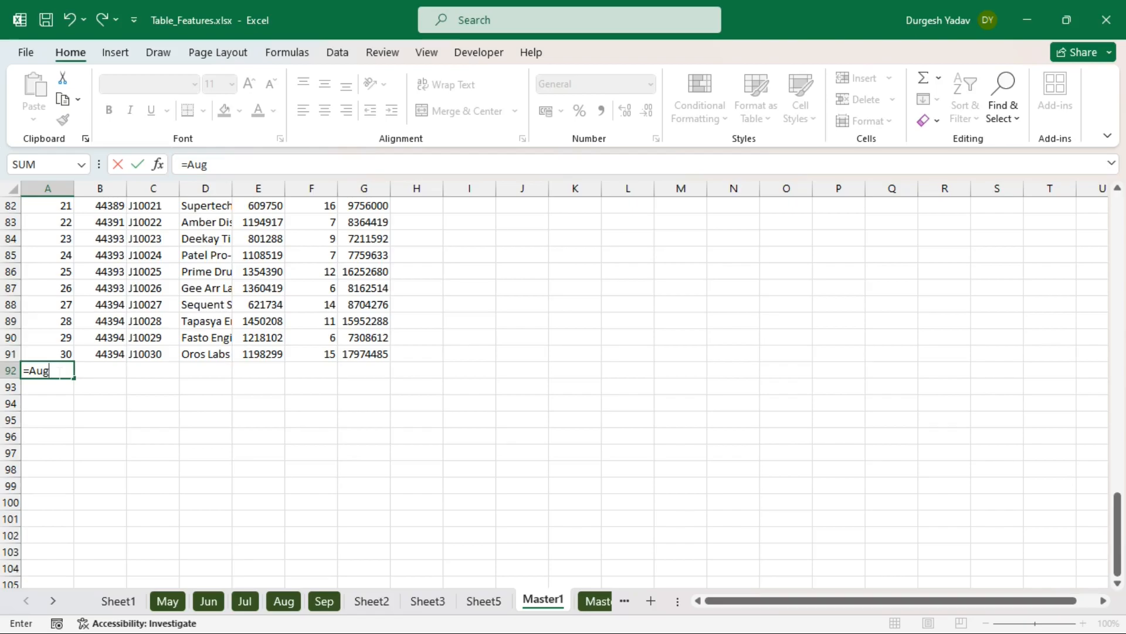
key(Return)
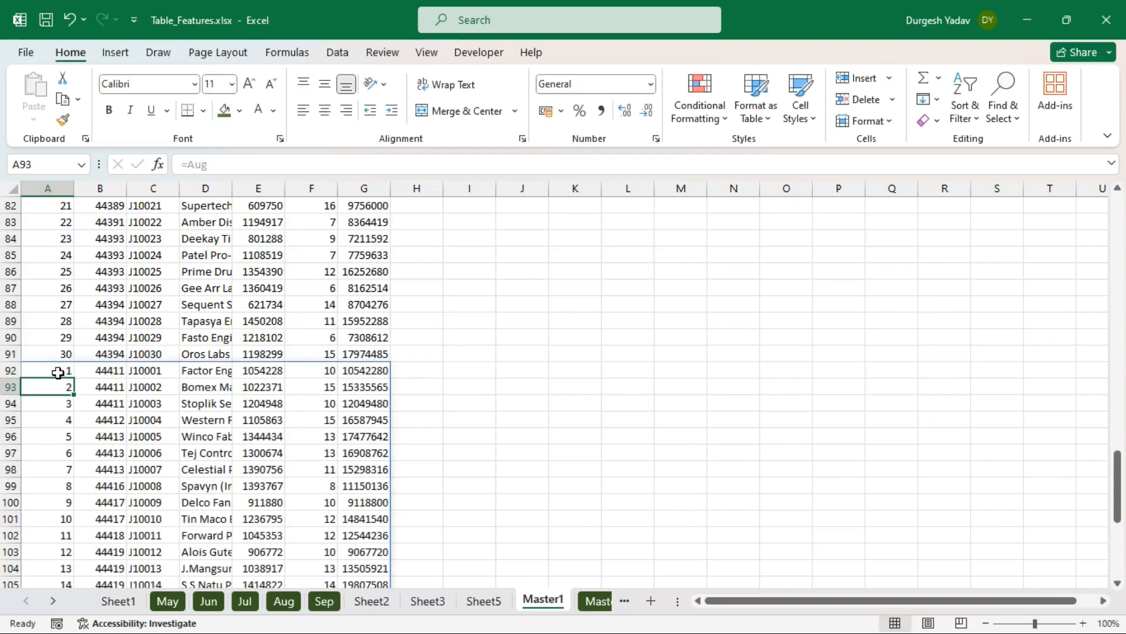
scroll(58, 374, down, 9)
click(59, 422)
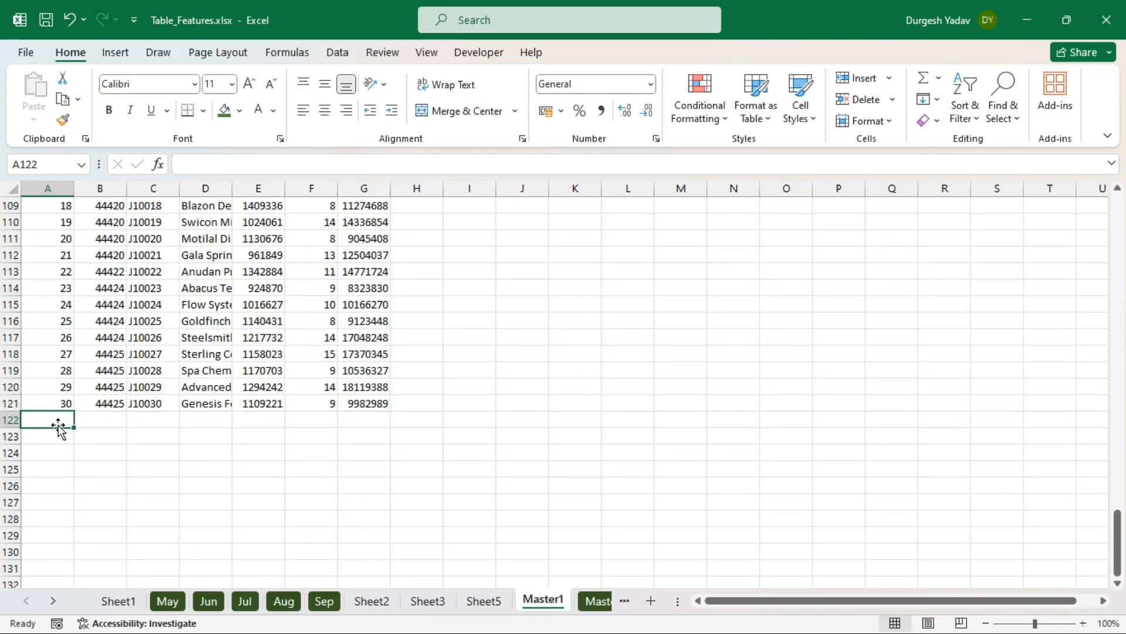
text(=sep)
key(Tab)
key(Return)
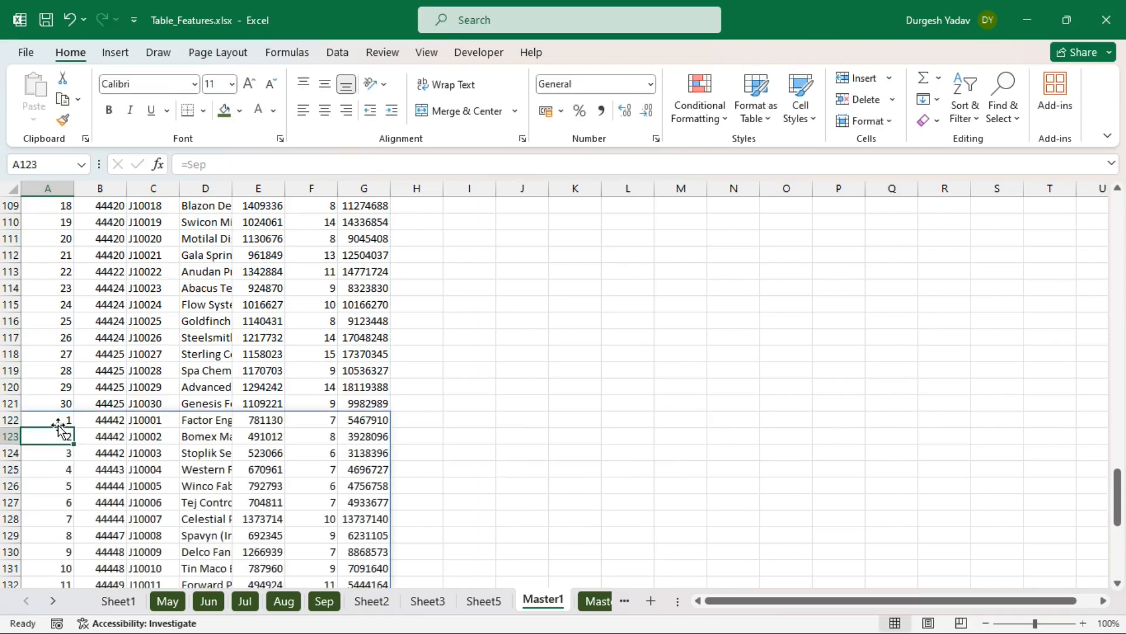
click(516, 474)
scroll(402, 435, up, 20)
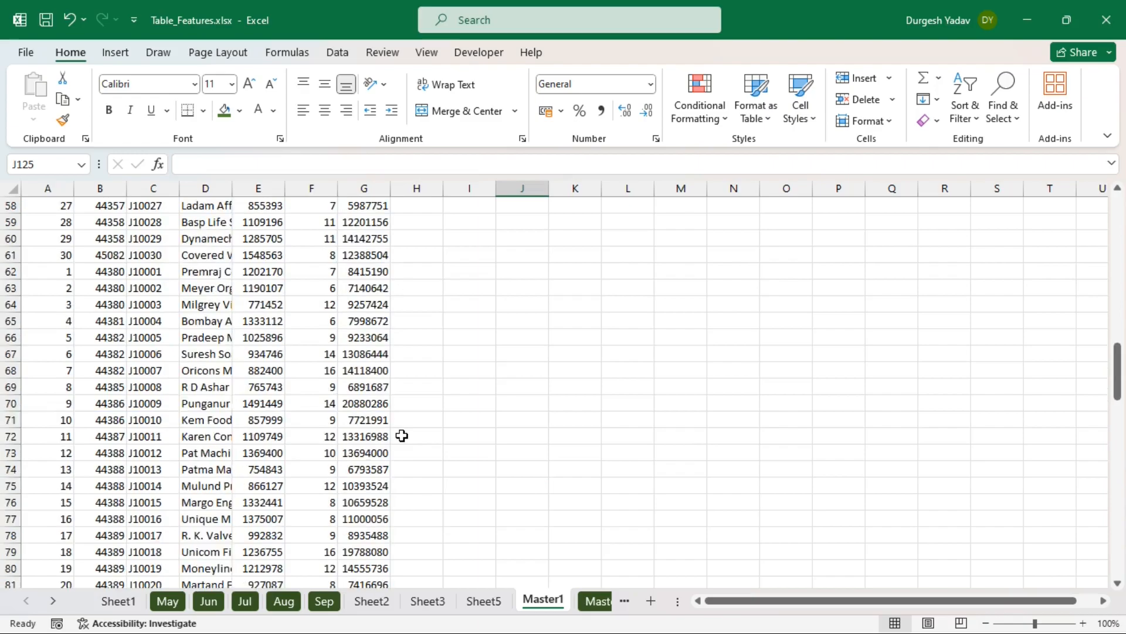
scroll(401, 435, up, 5)
scroll(401, 436, down, 5)
scroll(401, 436, up, 5)
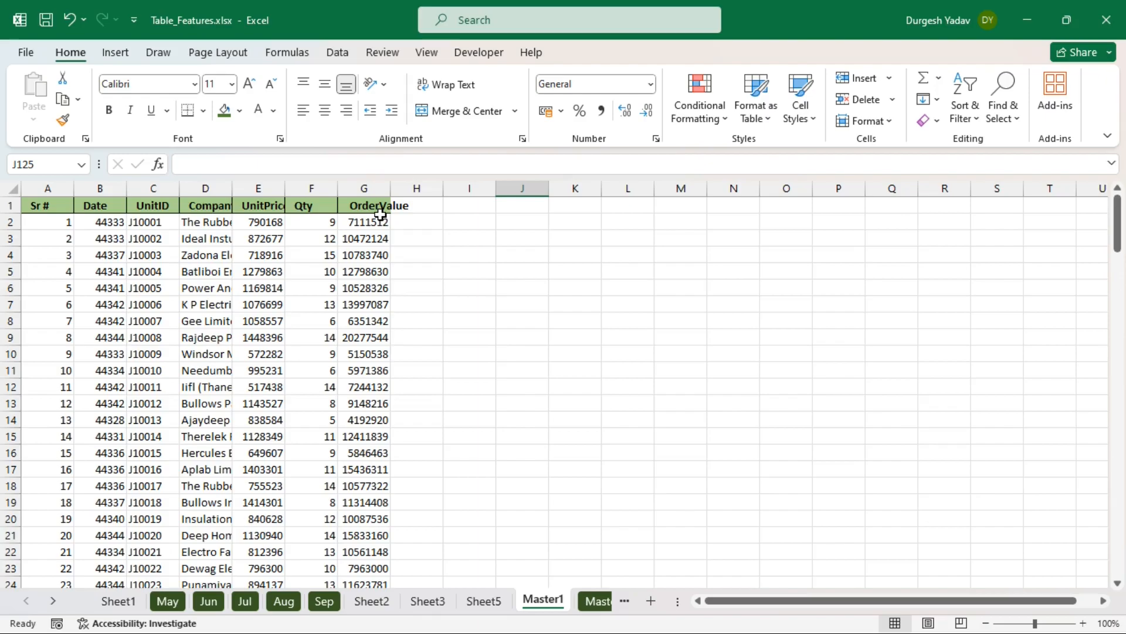
- Return to Sheet3 and confirm in Table Design that the order table is named ABC
click(483, 486)
click(497, 602)
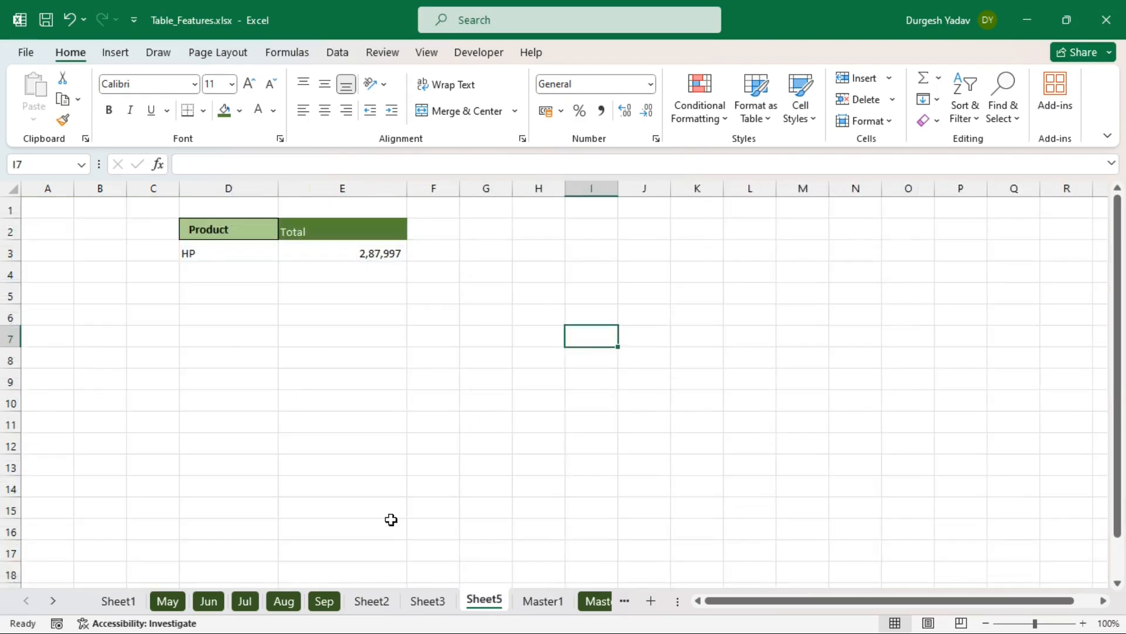
click(429, 600)
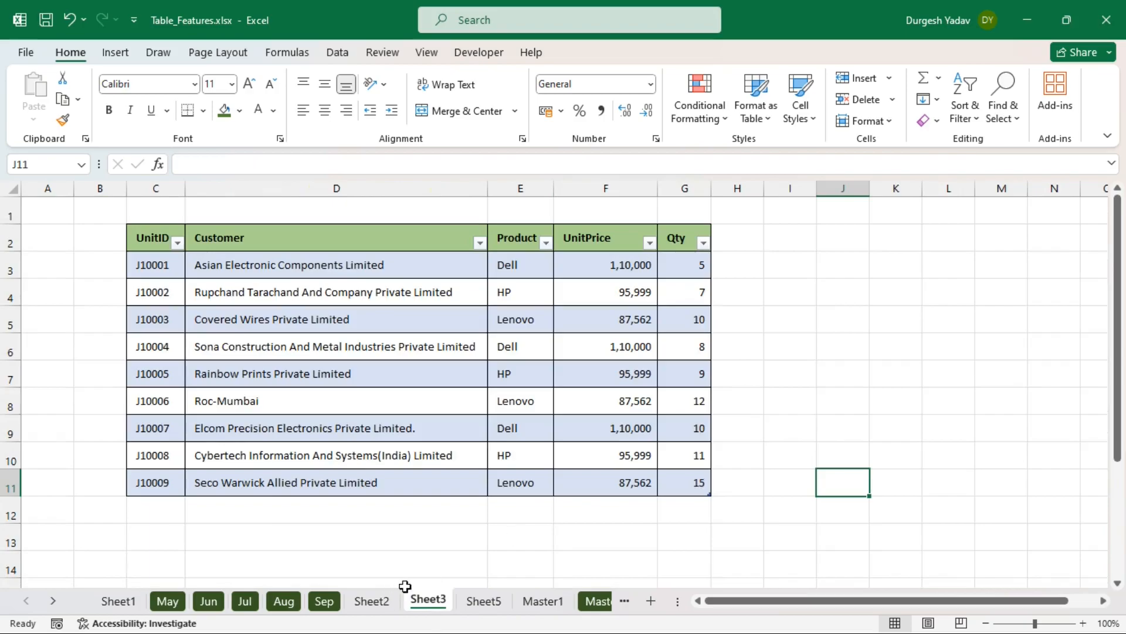
click(811, 351)
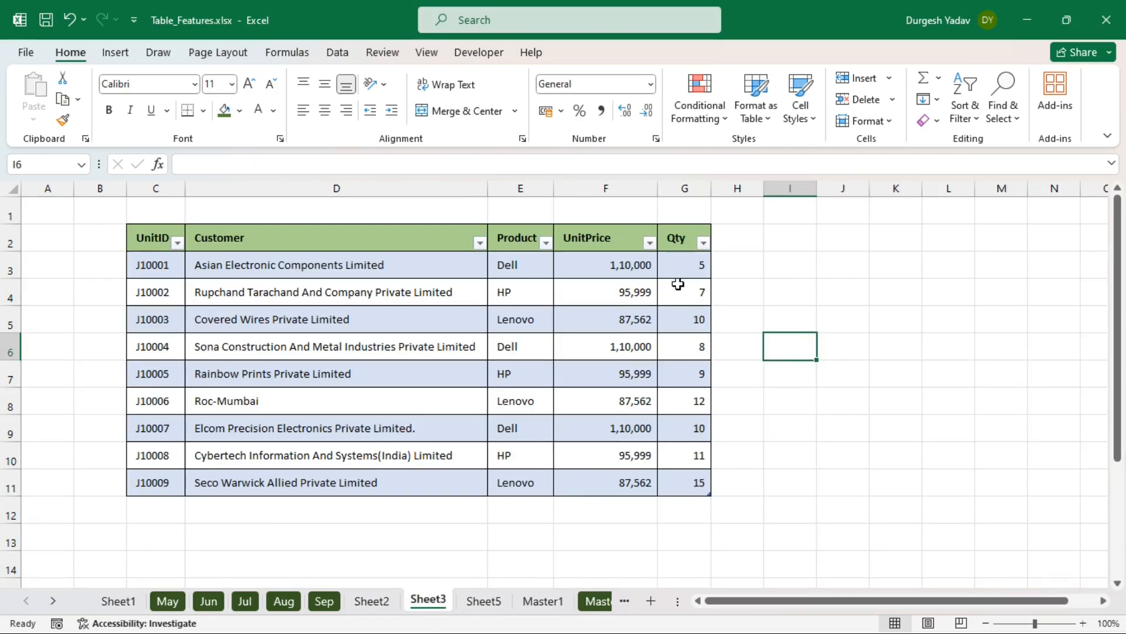
click(260, 290)
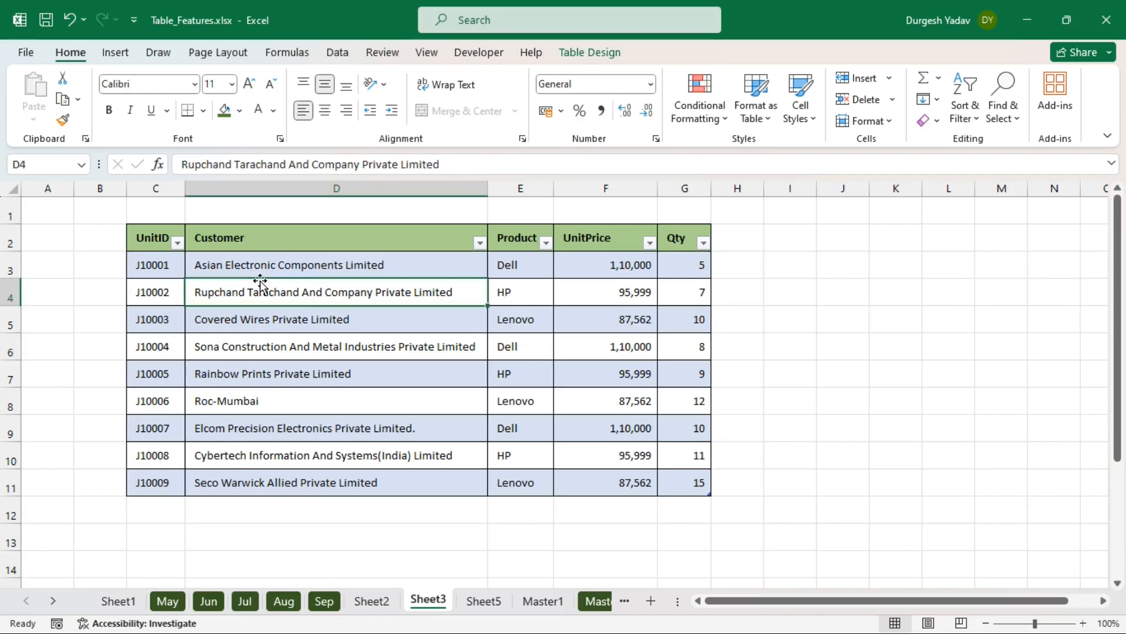
click(703, 315)
click(476, 346)
click(590, 52)
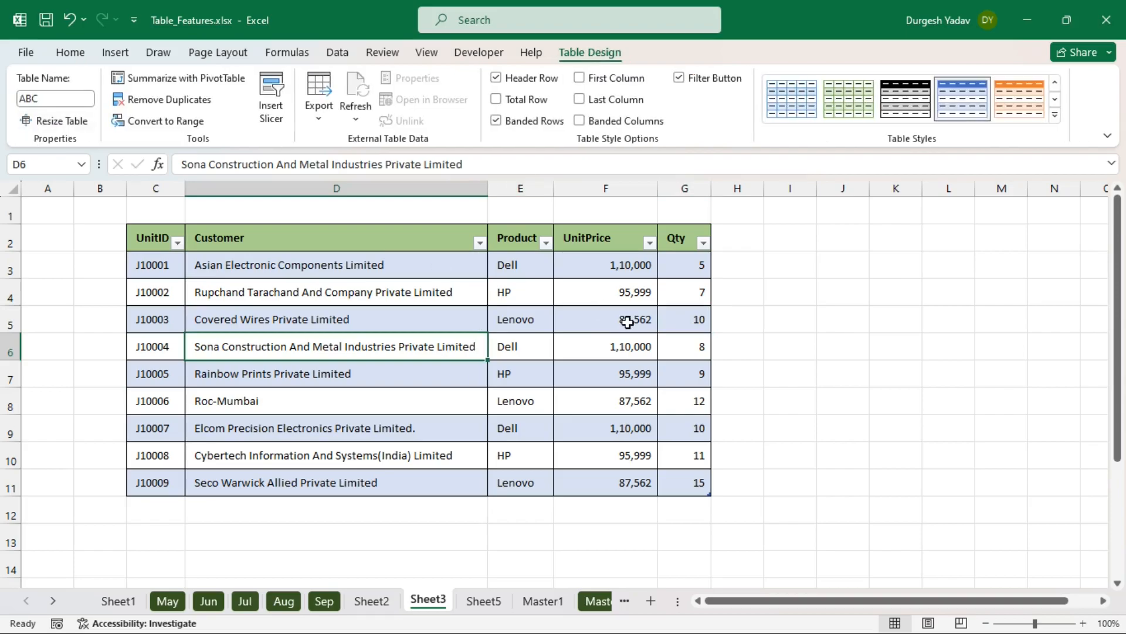
click(749, 237)
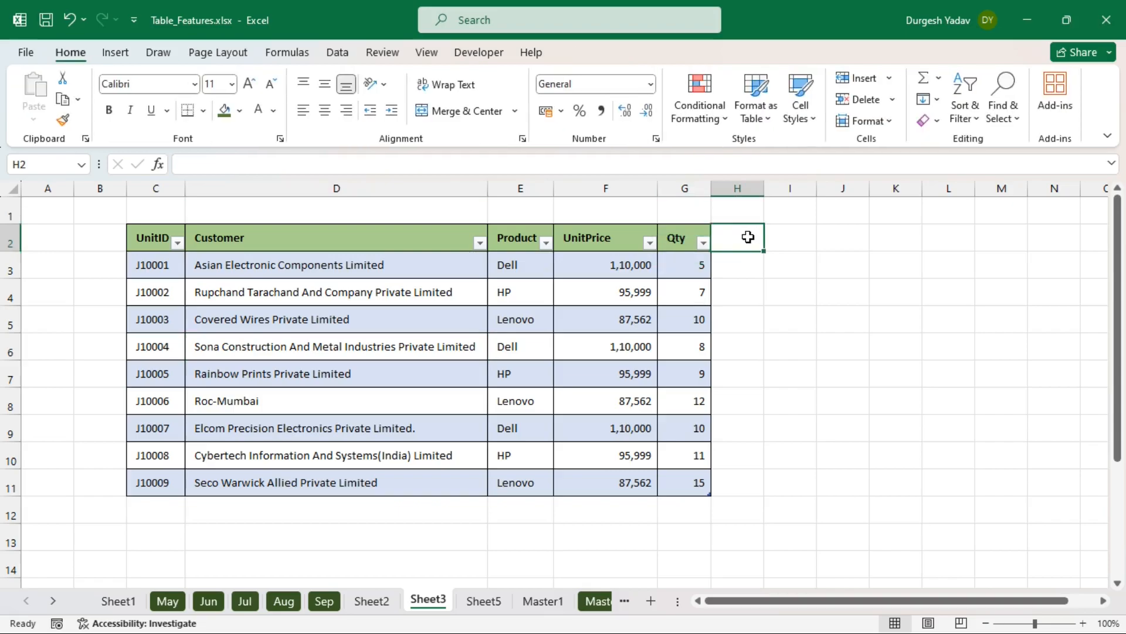
- Add a Total header in H2, give H2:H11 All Borders, and widen column H
text(Total)
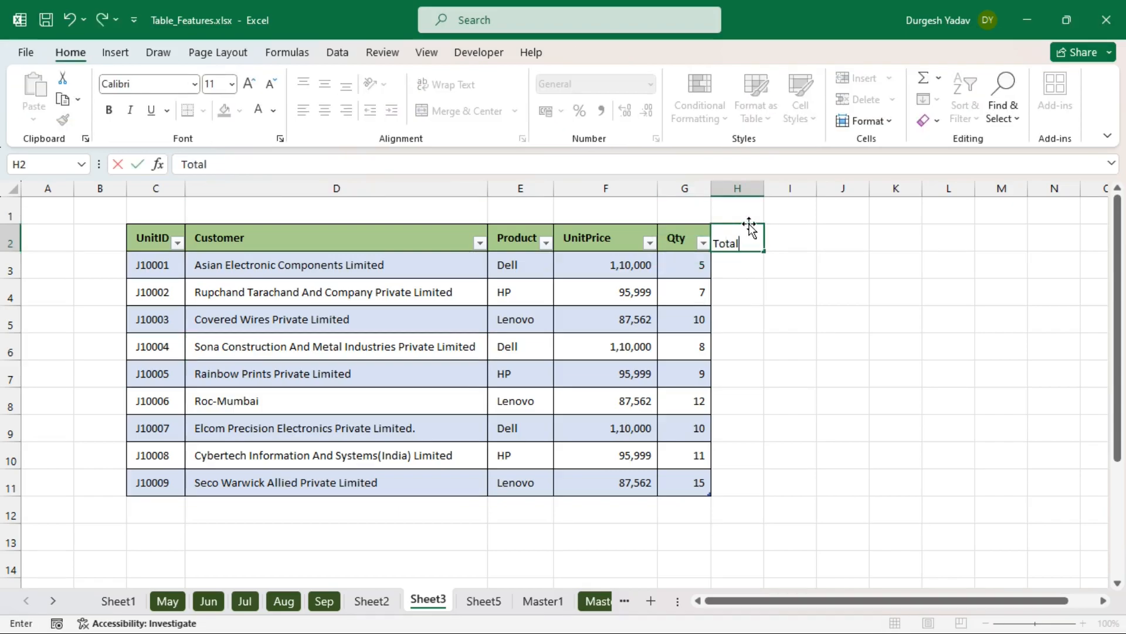
key(Return)
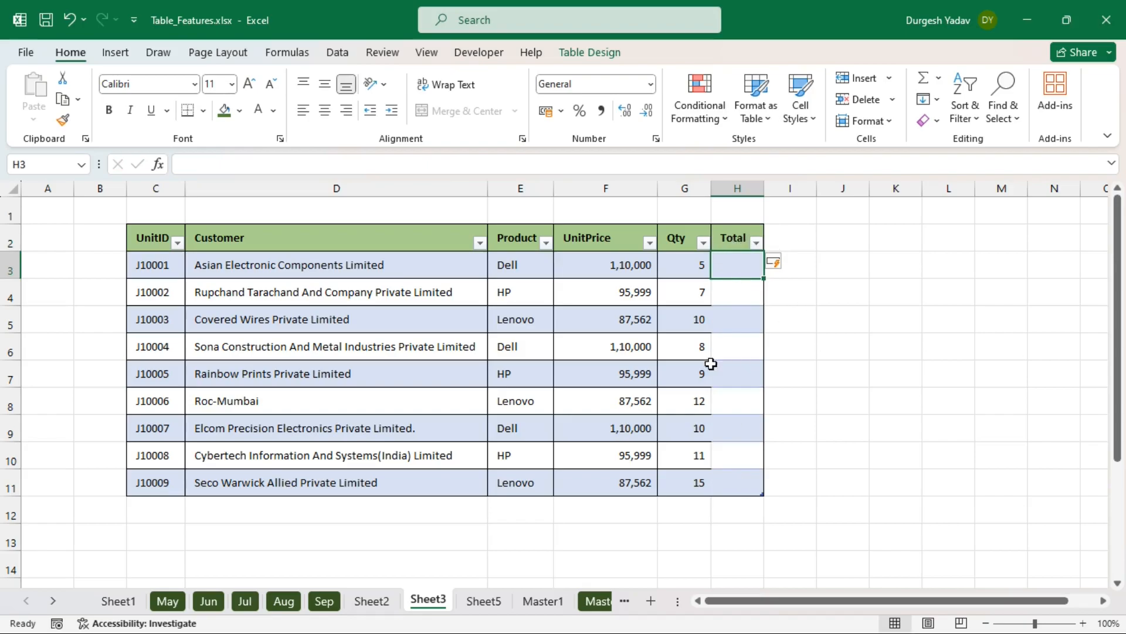
drag(732, 240, 745, 480)
click(205, 115)
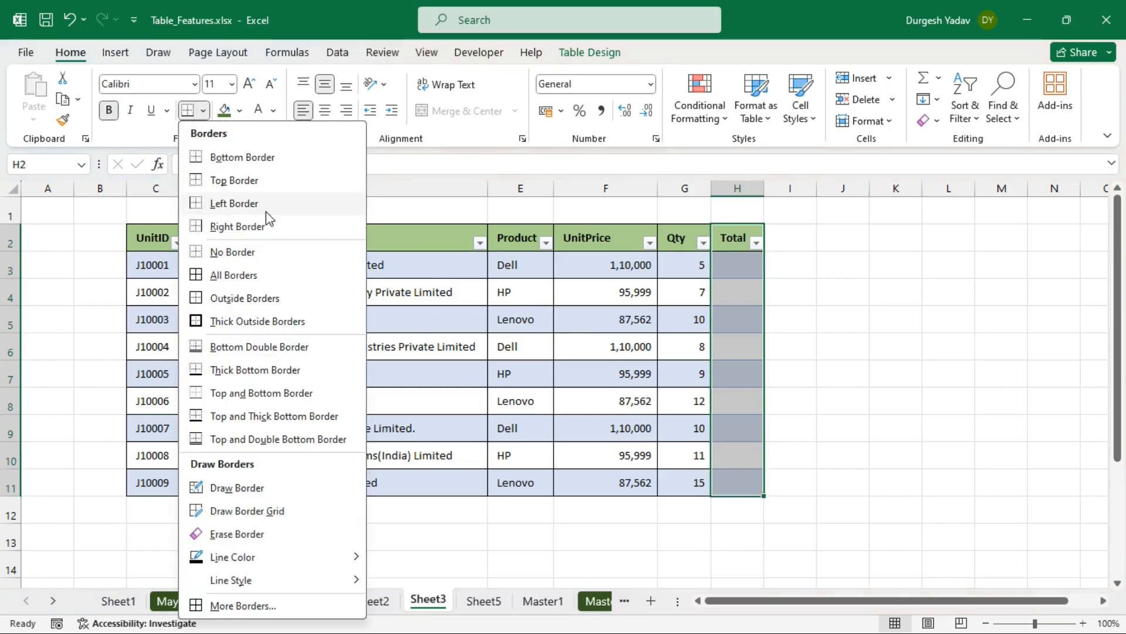
click(237, 273)
click(918, 371)
drag(764, 189, 807, 199)
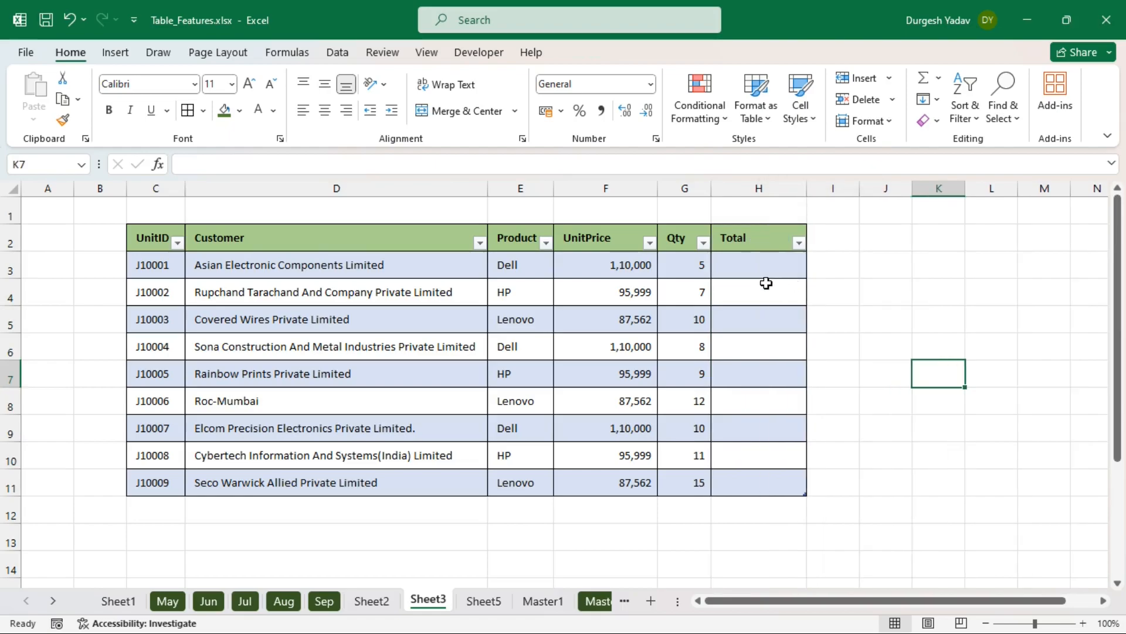
click(752, 269)
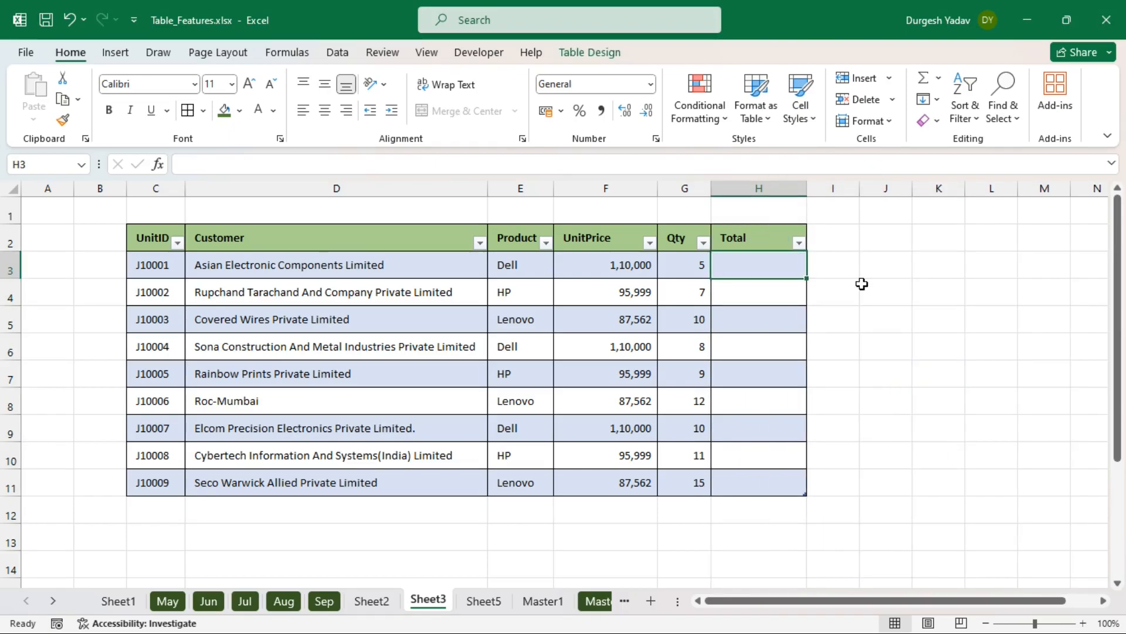
text(=)
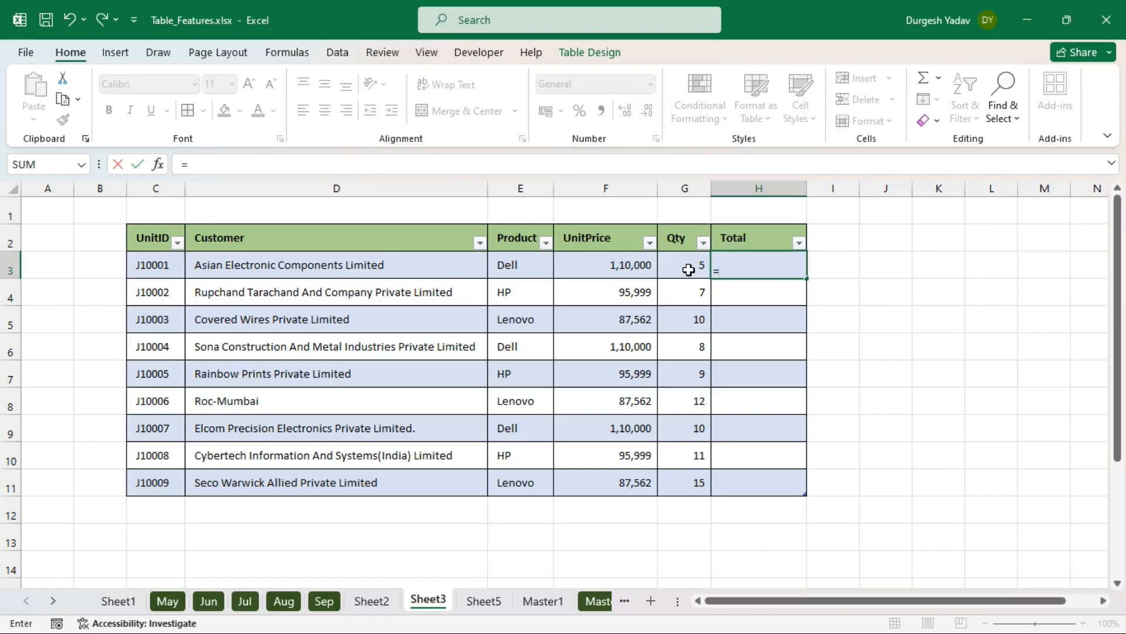
click(608, 272)
text(*)
click(685, 267)
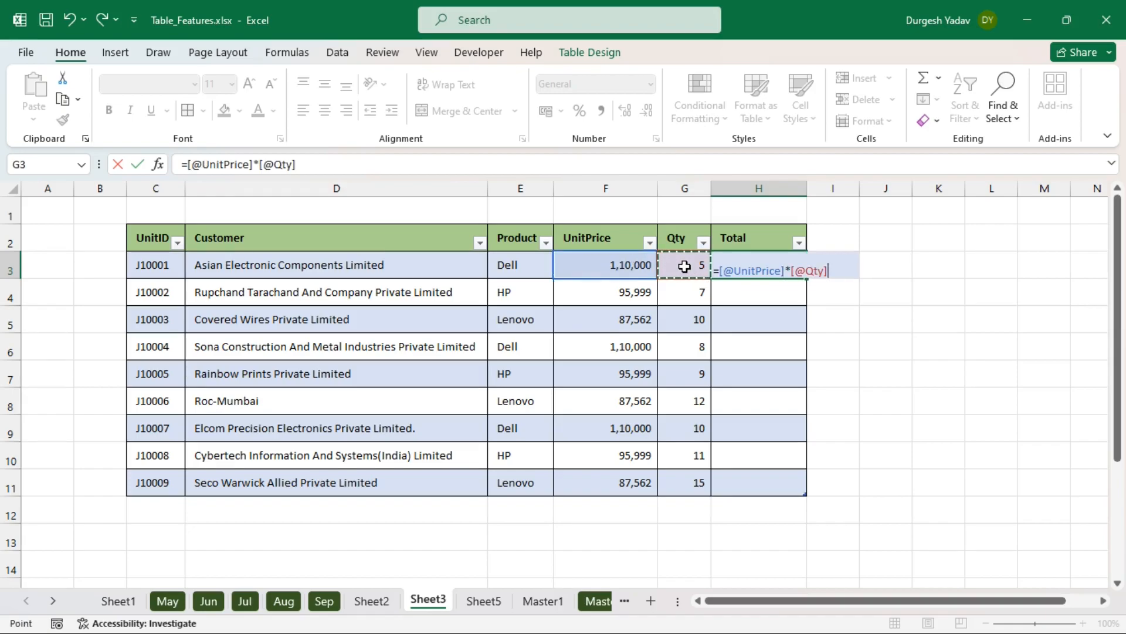
key(Return)
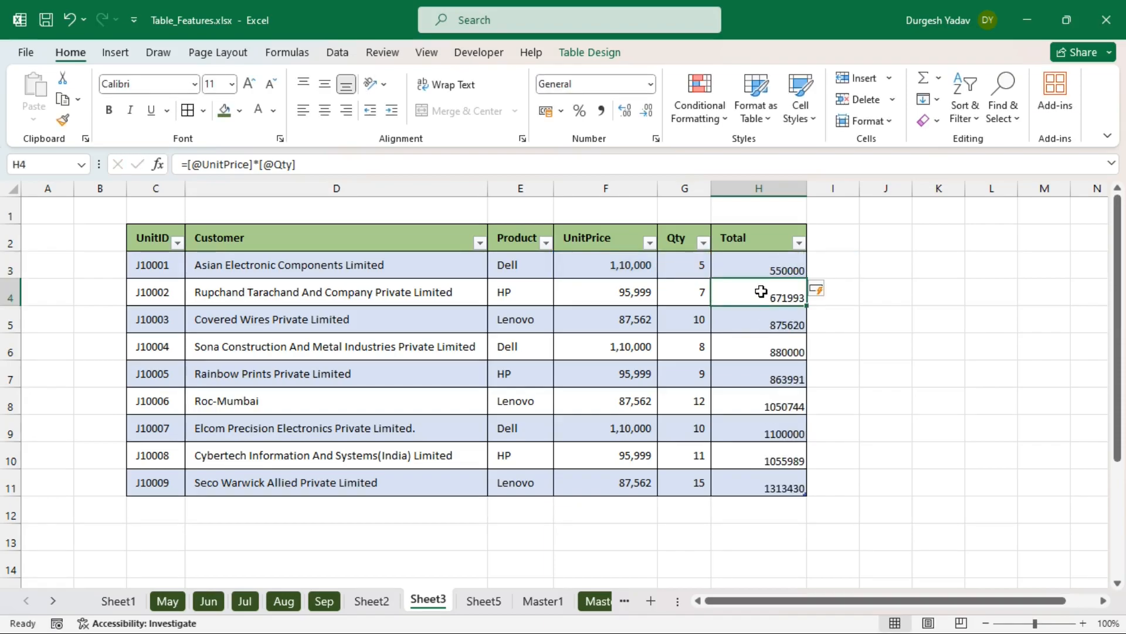
- Check the Total formulas in rows 3 through 10, from 550000 to 1313430
drag(761, 292, 762, 475)
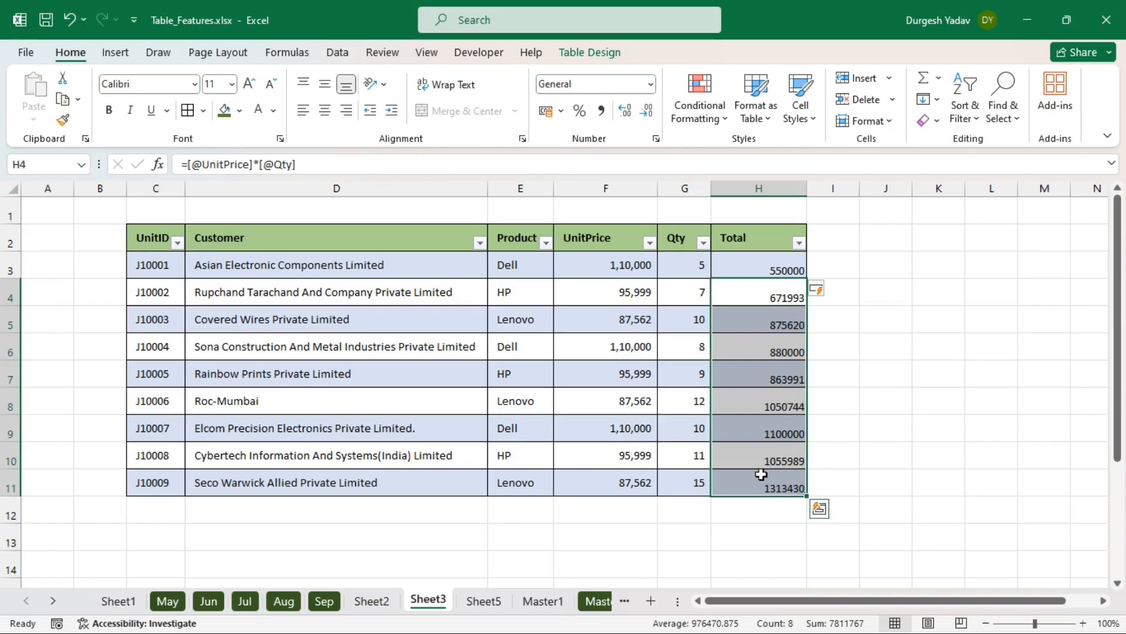
click(875, 457)
click(776, 460)
click(772, 425)
click(773, 396)
click(771, 372)
click(771, 349)
click(772, 319)
click(773, 291)
click(774, 263)
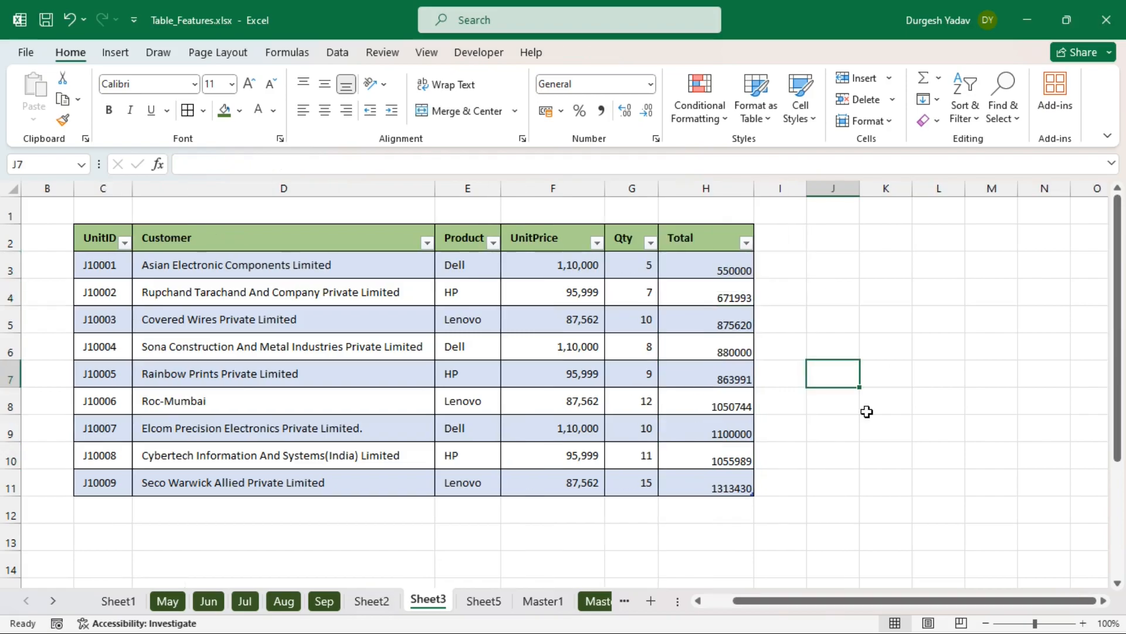
- Chart Sheet1's UnitID and OrderValue columns as a clustered column chart beside the table
click(118, 601)
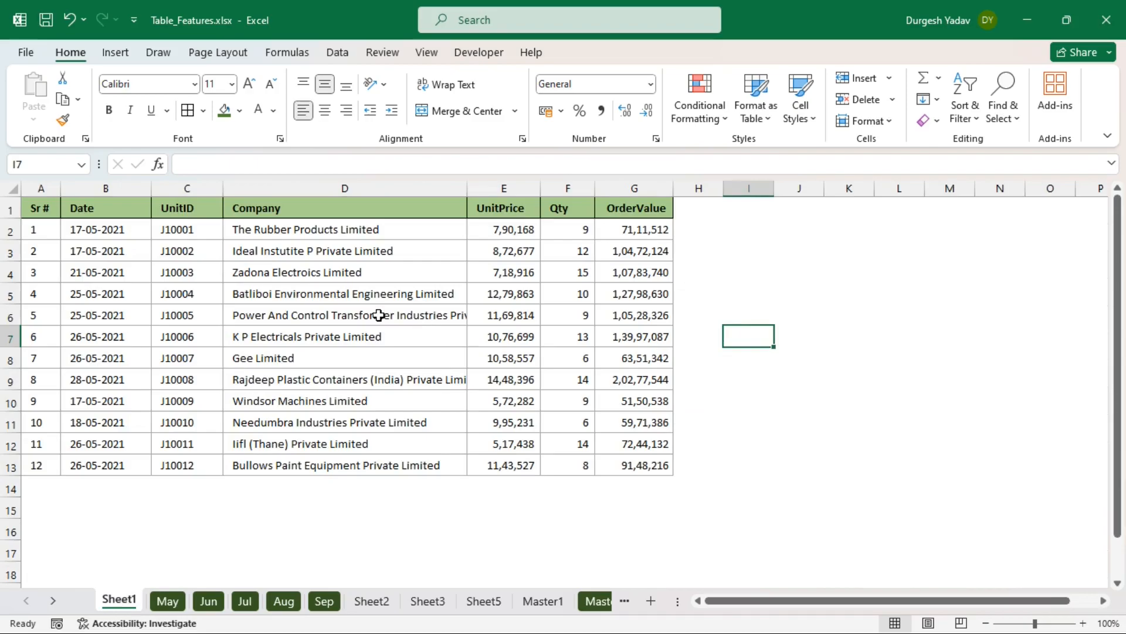
click(600, 322)
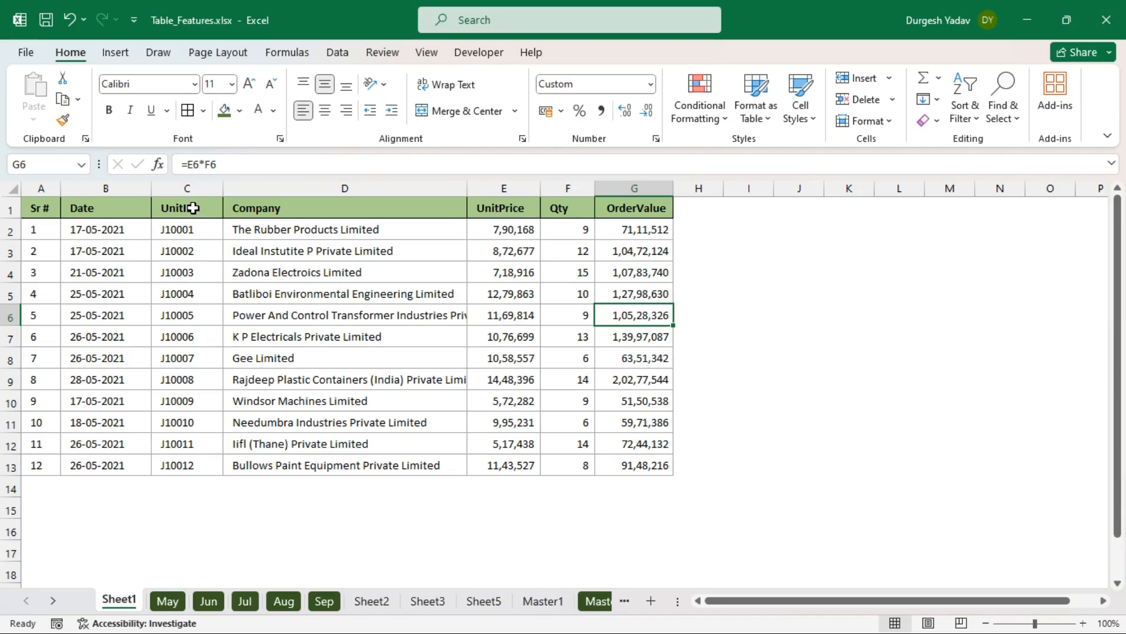
drag(193, 208, 193, 464)
drag(643, 211, 626, 463)
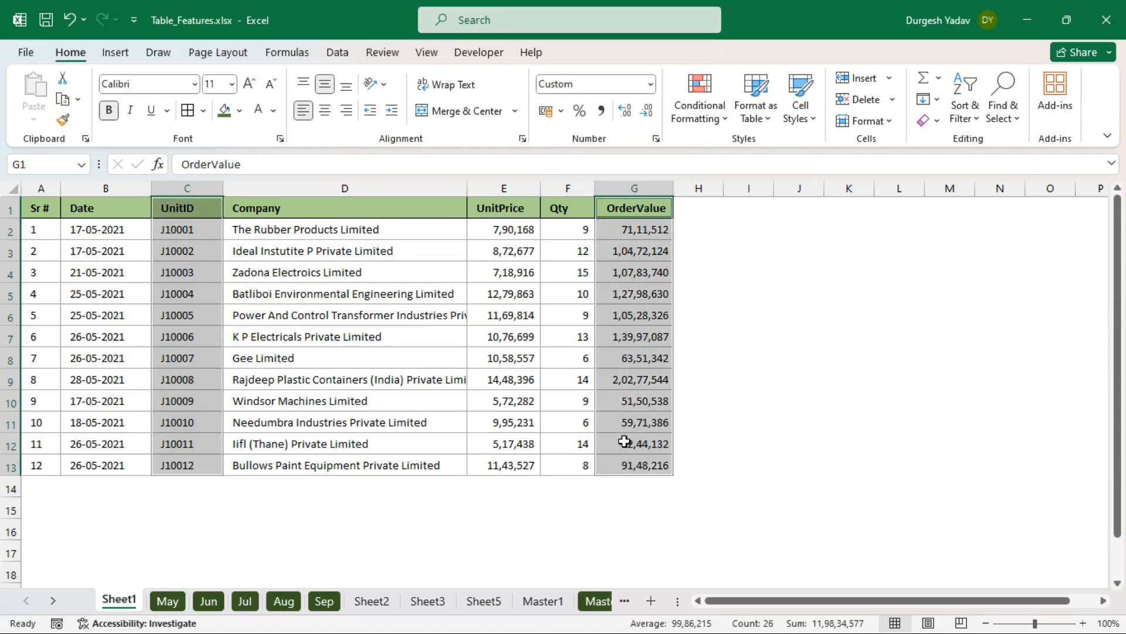
click(126, 55)
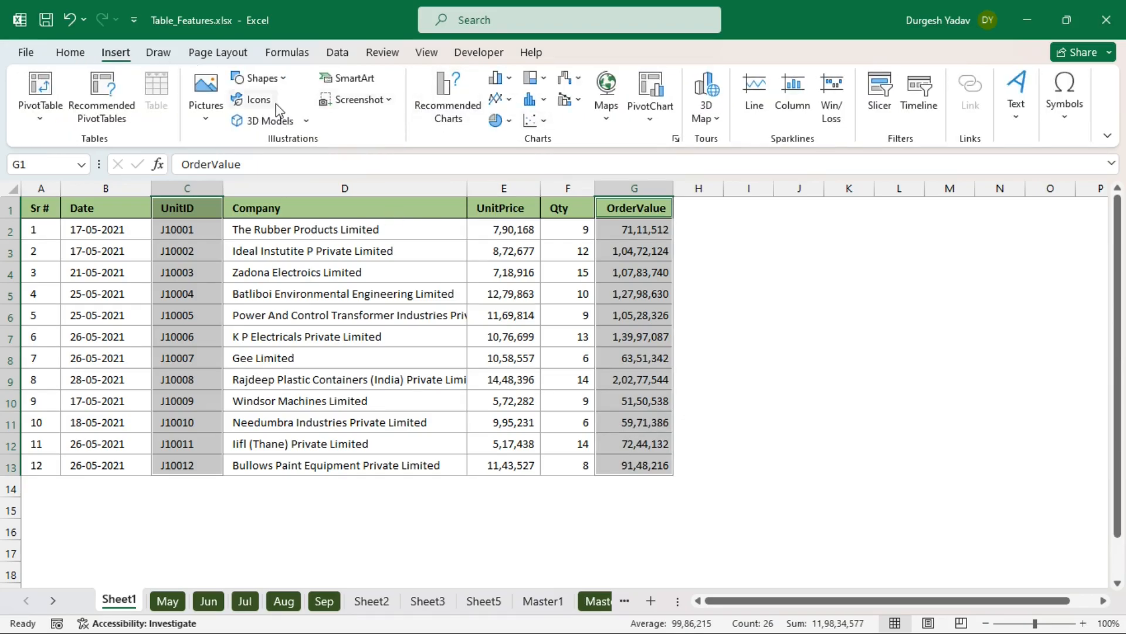
click(499, 78)
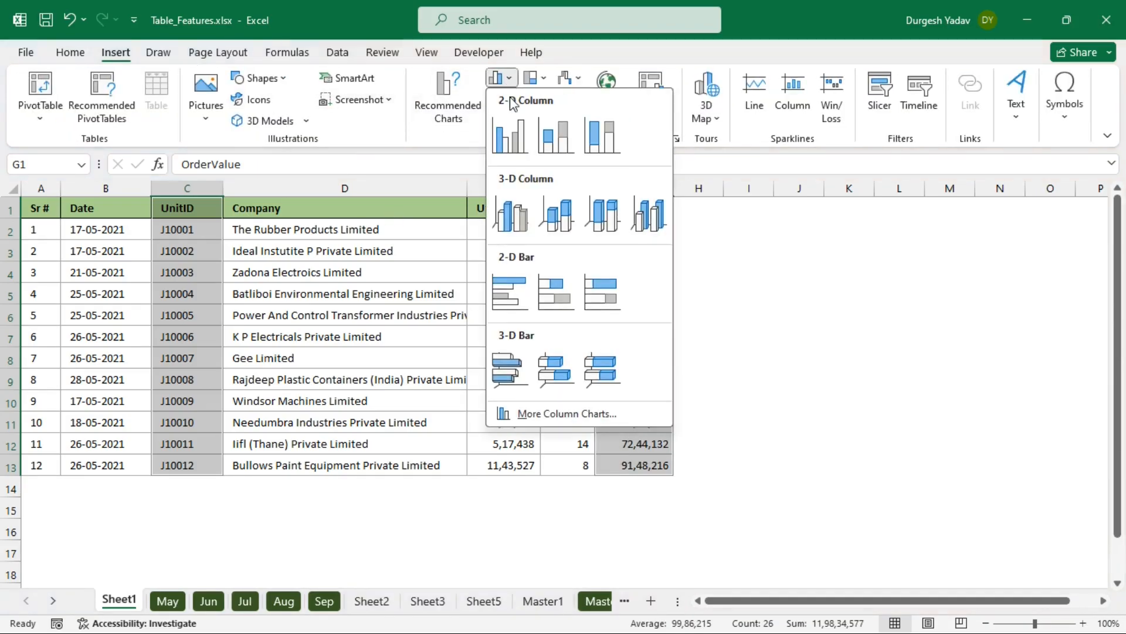
click(522, 142)
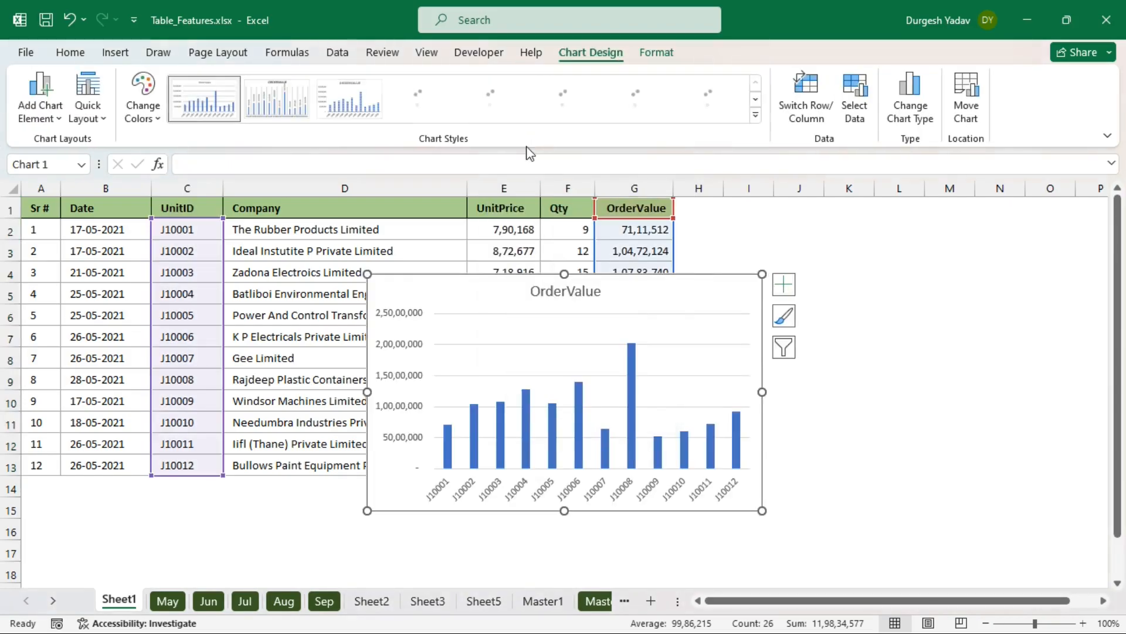
drag(624, 297, 936, 245)
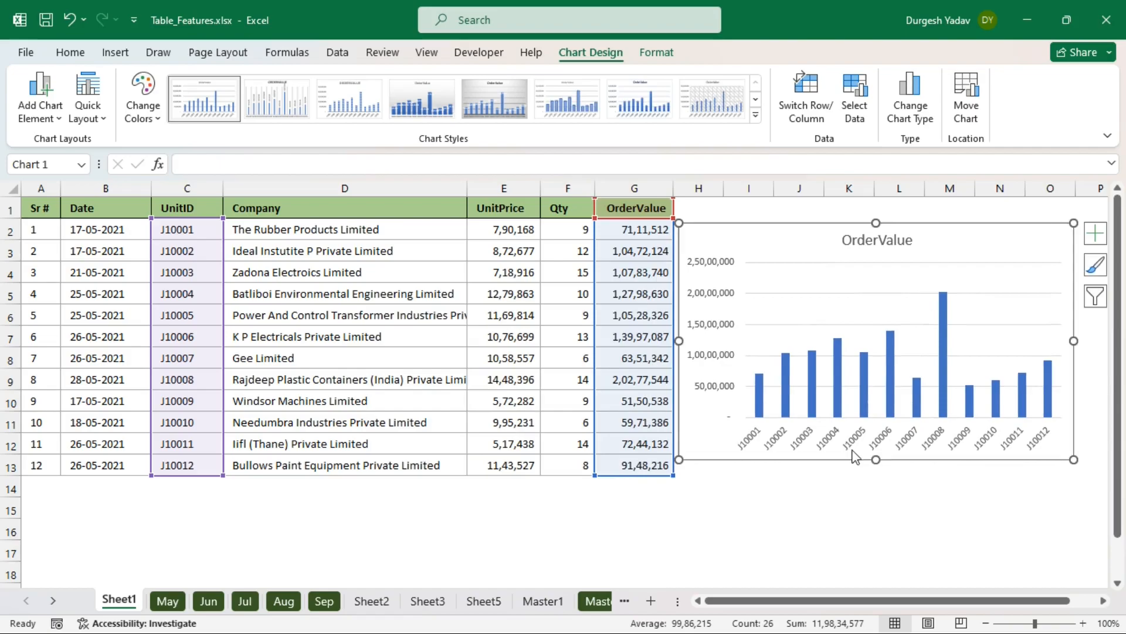
click(815, 474)
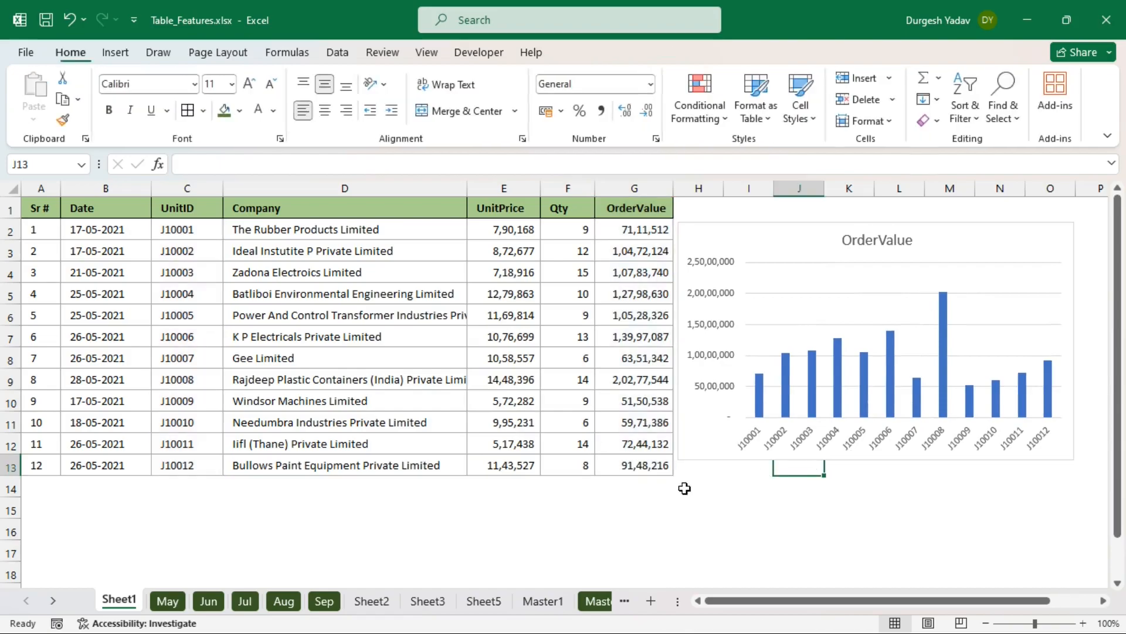
- Enter 13 in A14 and copy order J10005's details into row 14
click(47, 483)
text(13)
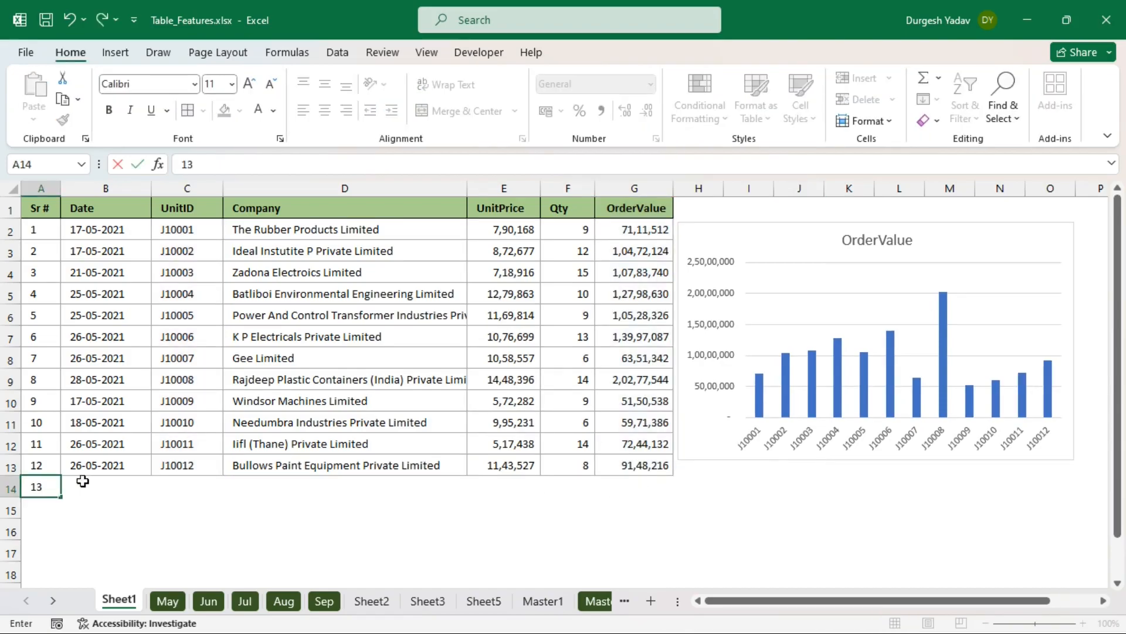
key(Tab)
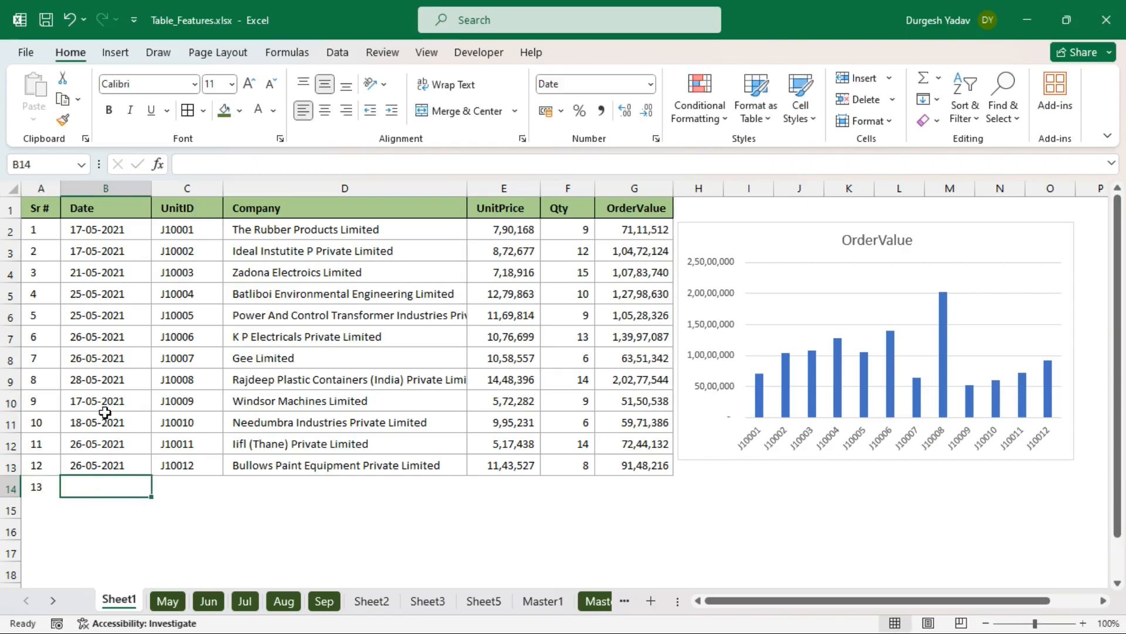
click(101, 315)
drag(100, 315, 620, 315)
key(ctrl+c)
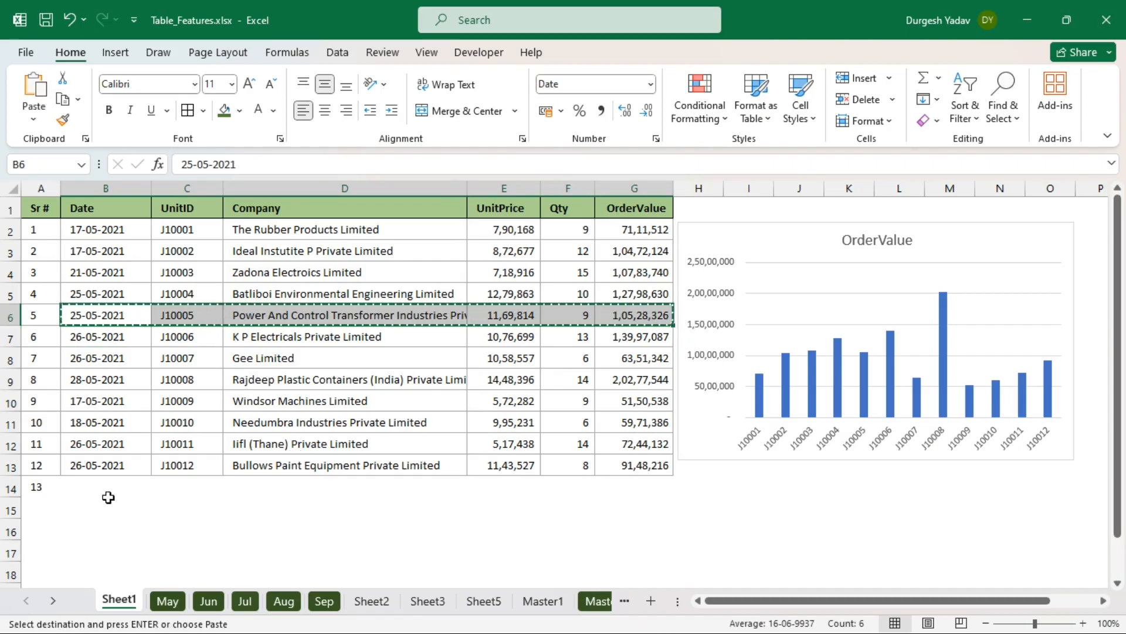
click(90, 484)
key(ctrl+v)
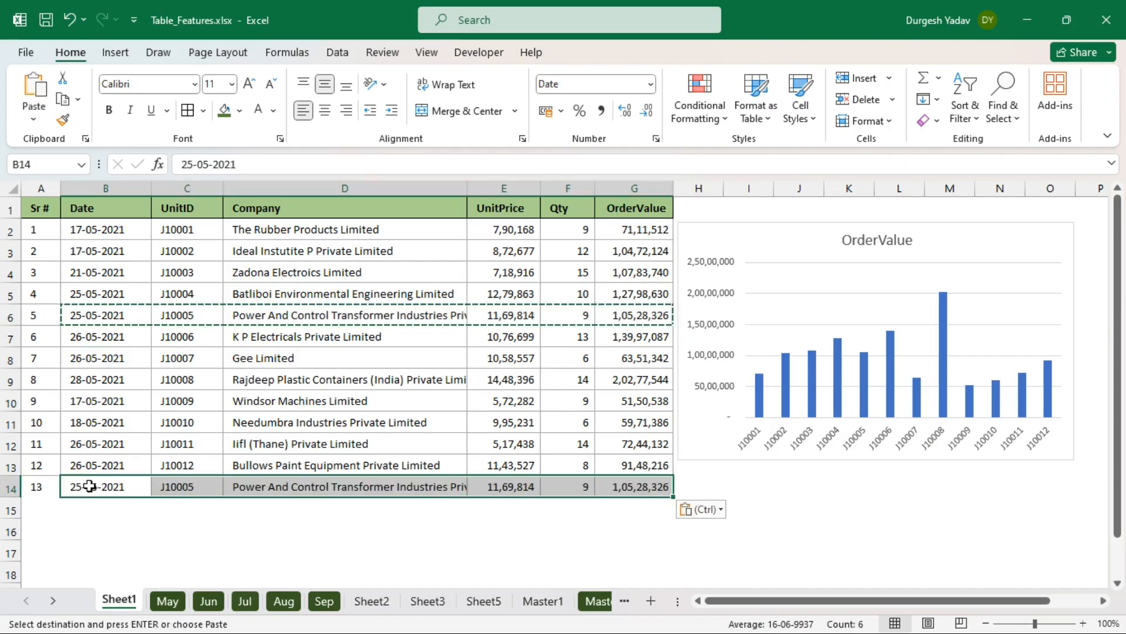
- Fill the Sr # series into A14 and set the new UnitPrice to 1,000, giving OrderValue 9,000
click(49, 463)
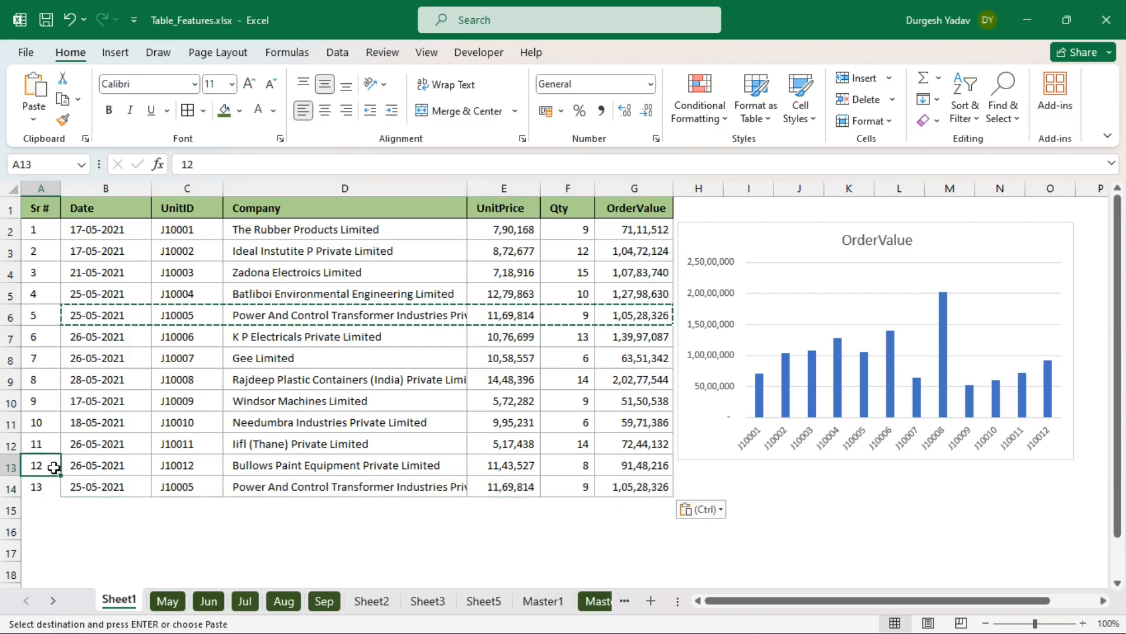
drag(41, 444, 62, 496)
click(502, 488)
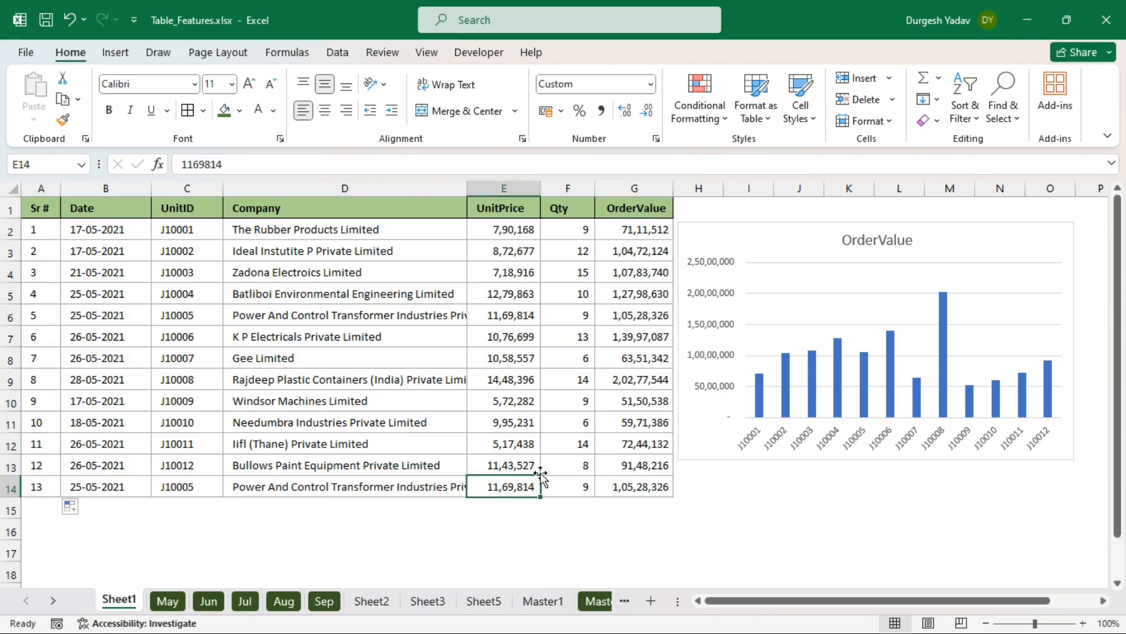
text(1000)
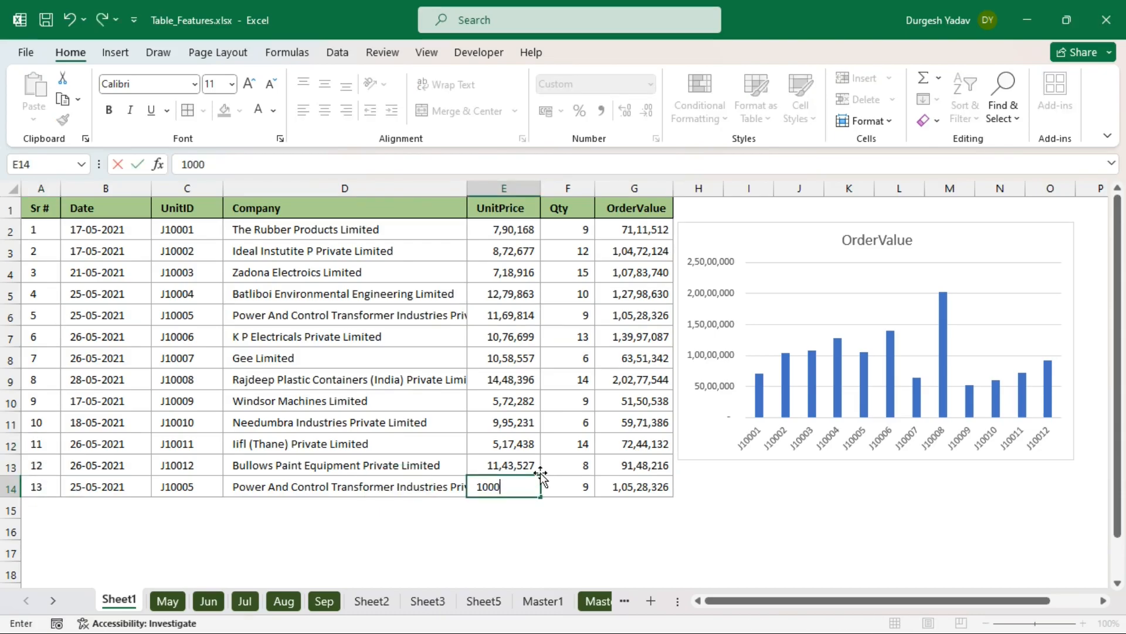
key(Return)
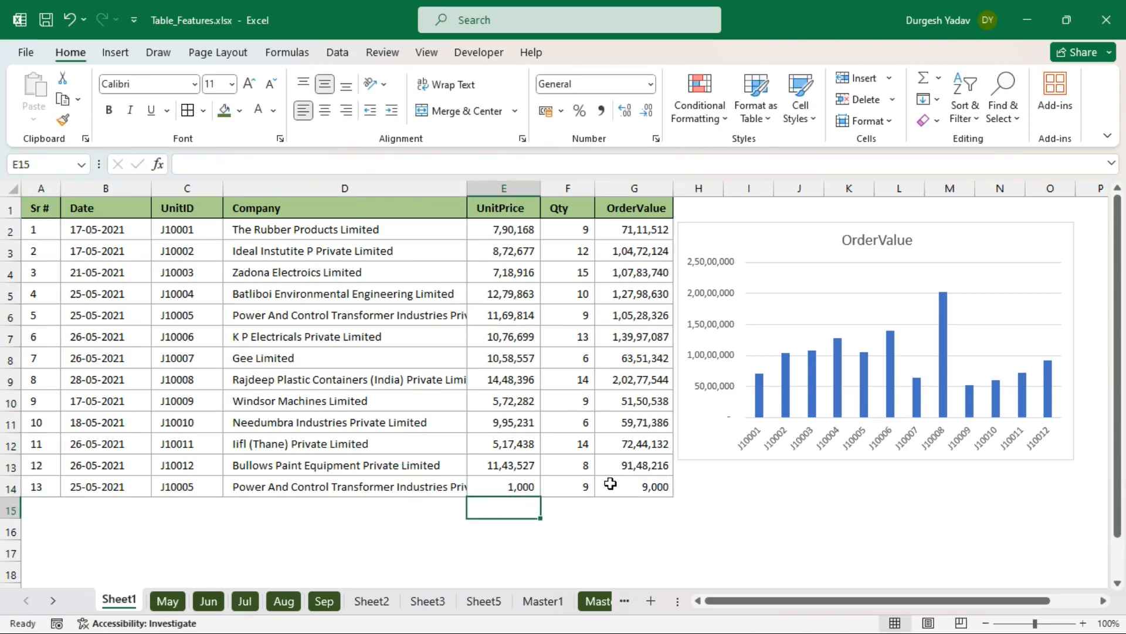
click(583, 487)
click(630, 490)
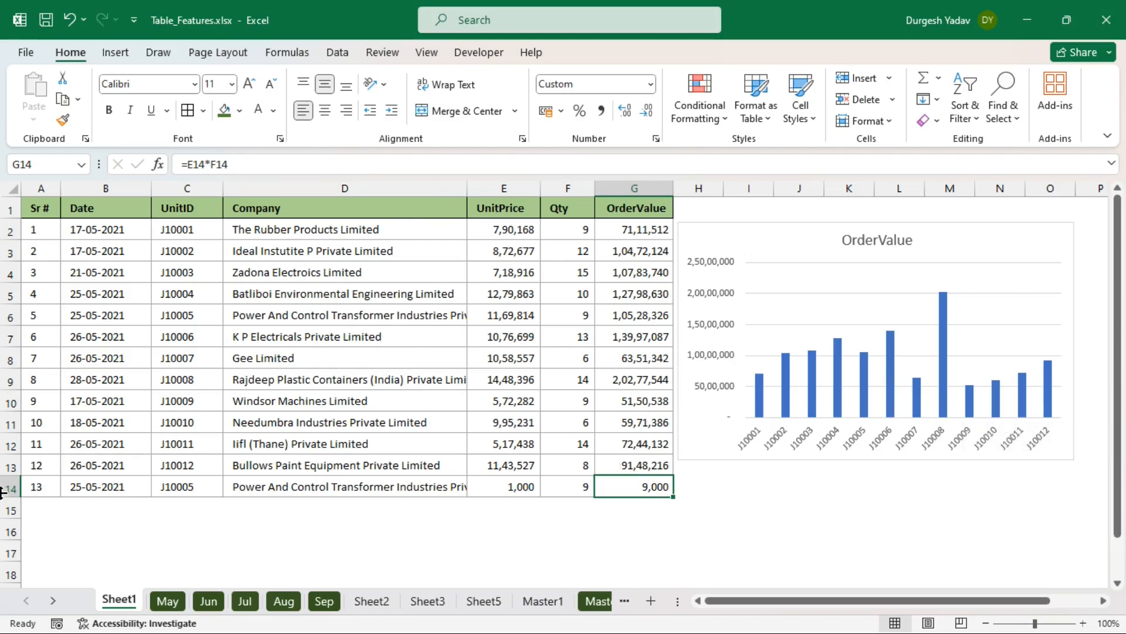
- Delete the old OrderValue column chart from the sheet
click(965, 394)
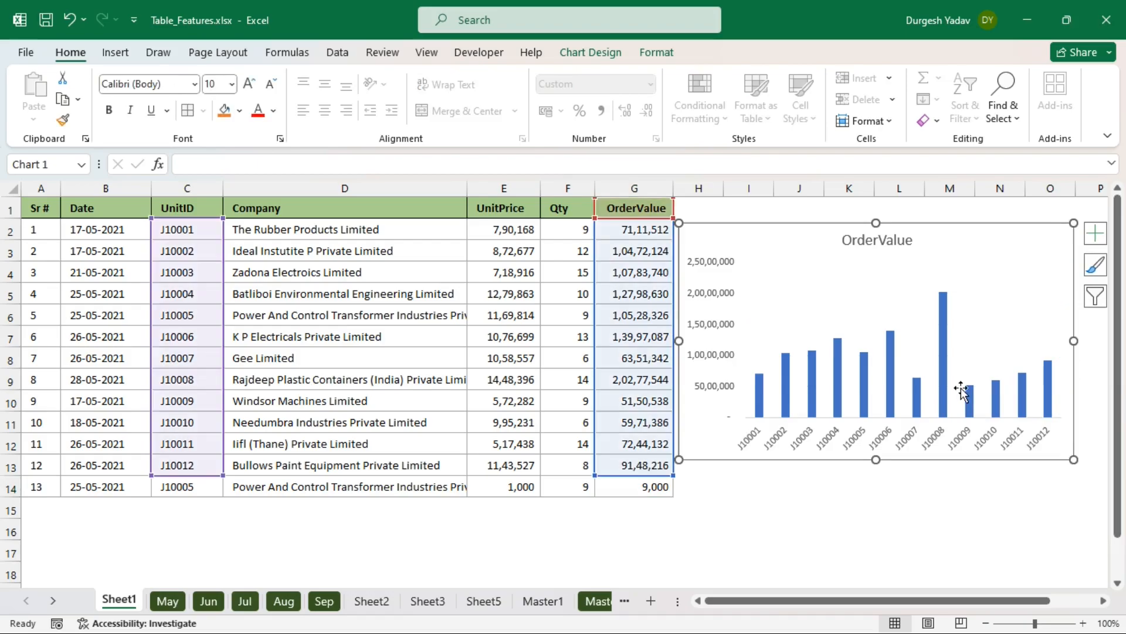
click(397, 378)
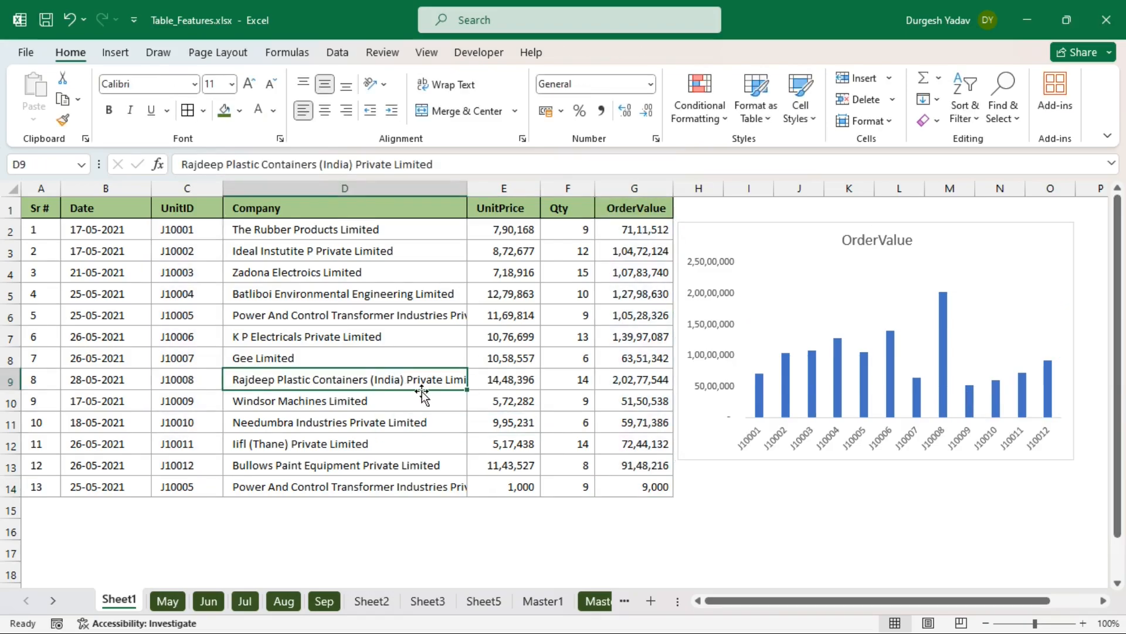
click(893, 283)
click(908, 243)
click(956, 240)
key(Delete)
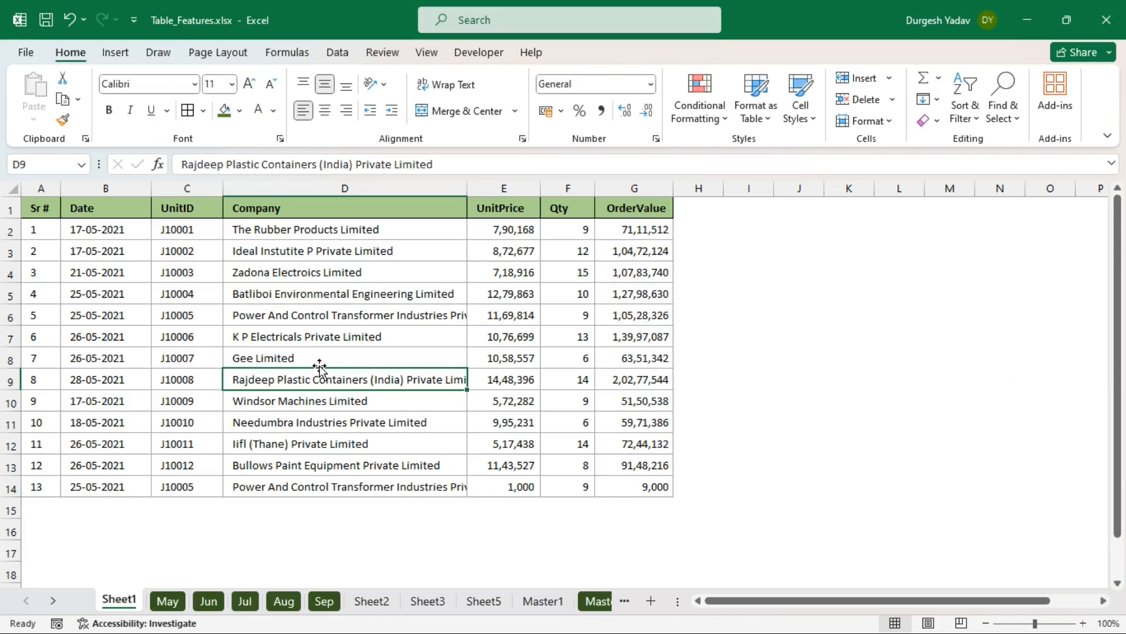
- Convert A1:G14 into a table with headers and switch off banded rows
key(ctrl+t)
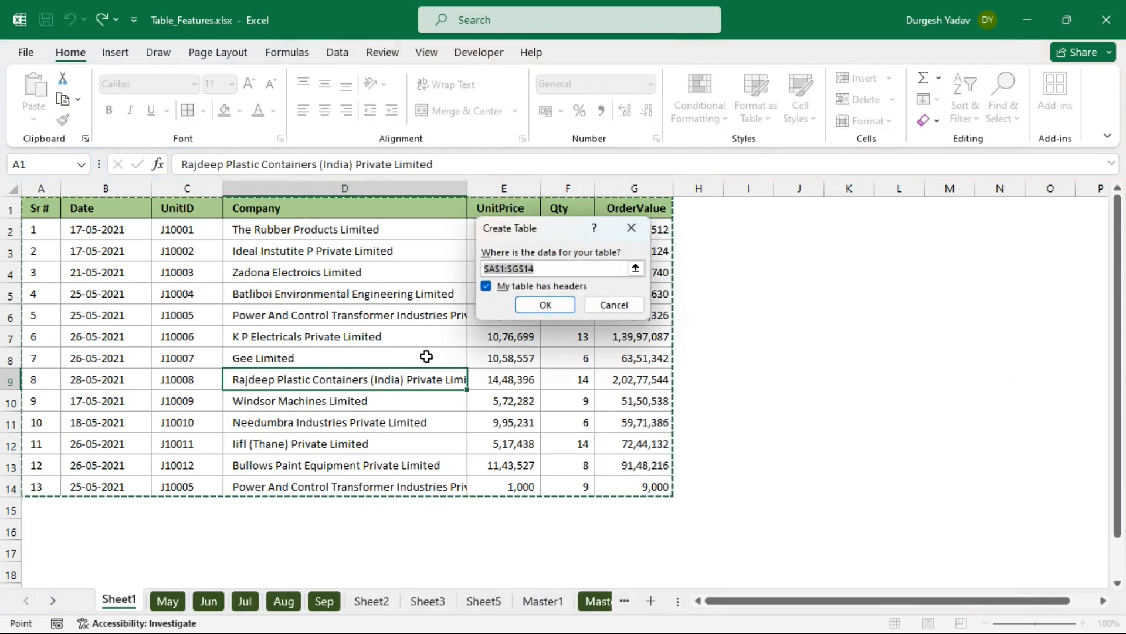
click(539, 304)
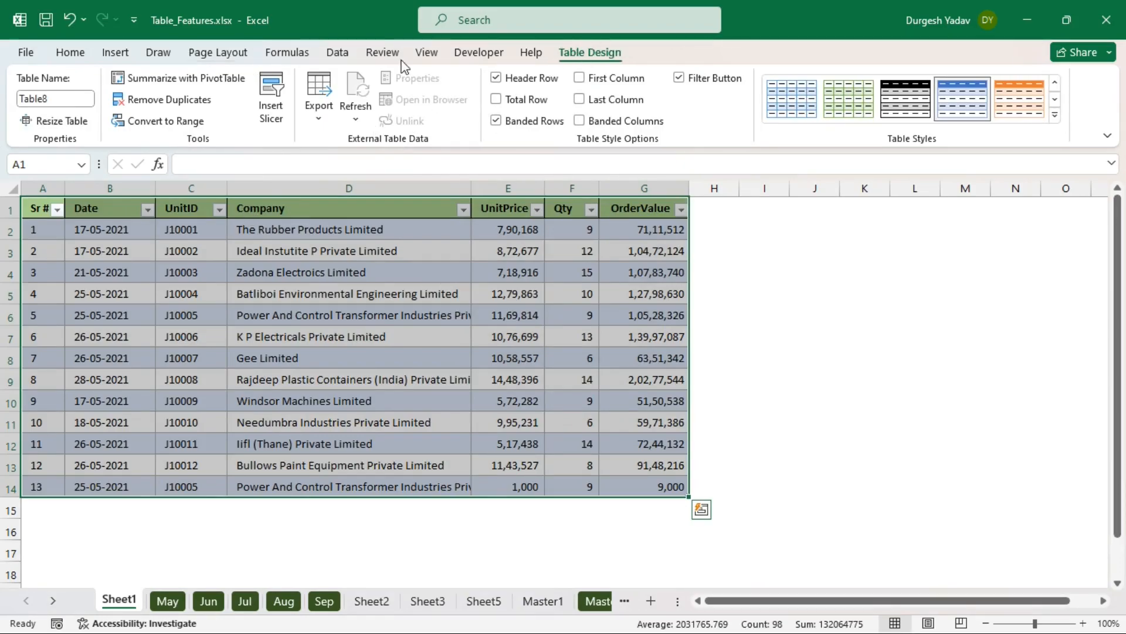
click(497, 121)
click(367, 313)
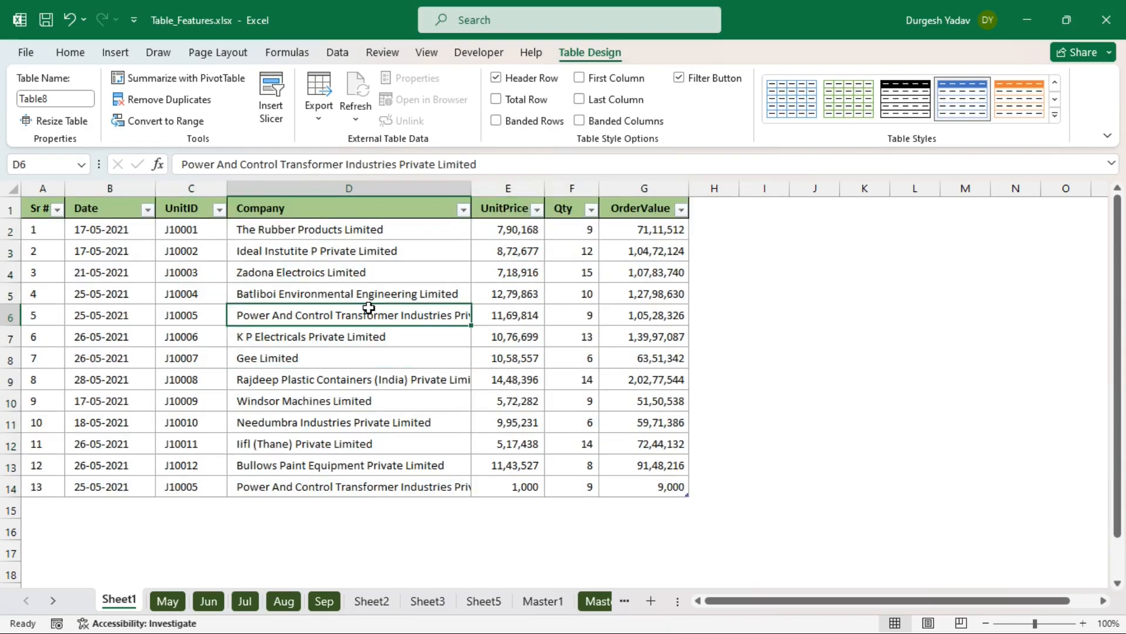
- Chart the table's UnitID and OrderValue columns as a 2-D clustered column chart beside the table
click(184, 205)
click(183, 198)
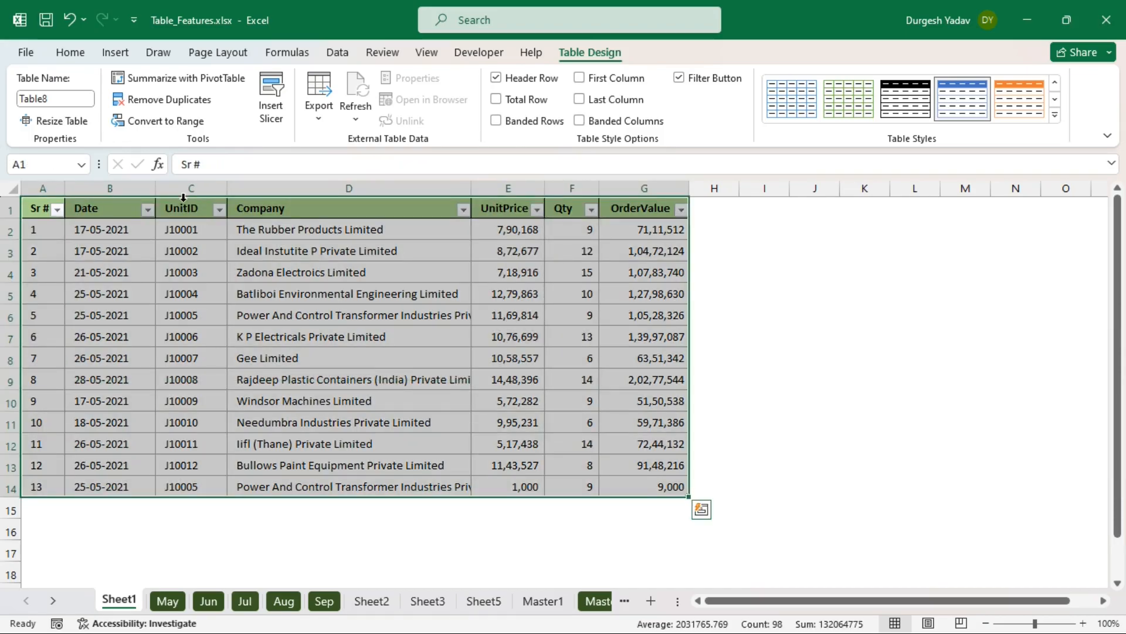
click(183, 198)
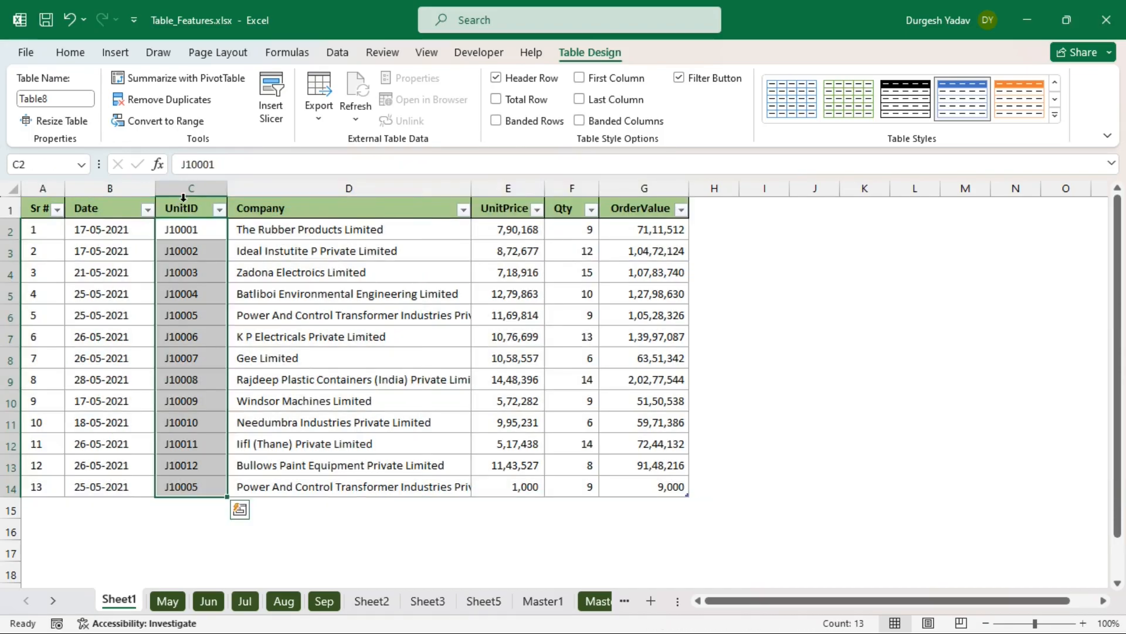
click(640, 191)
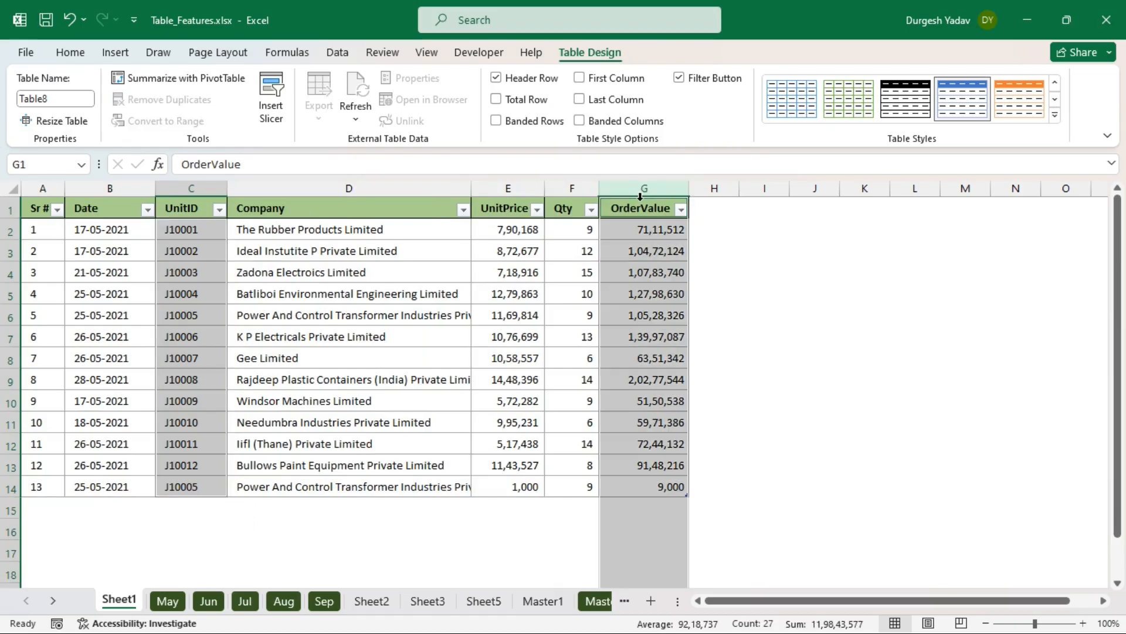
drag(646, 210, 644, 481)
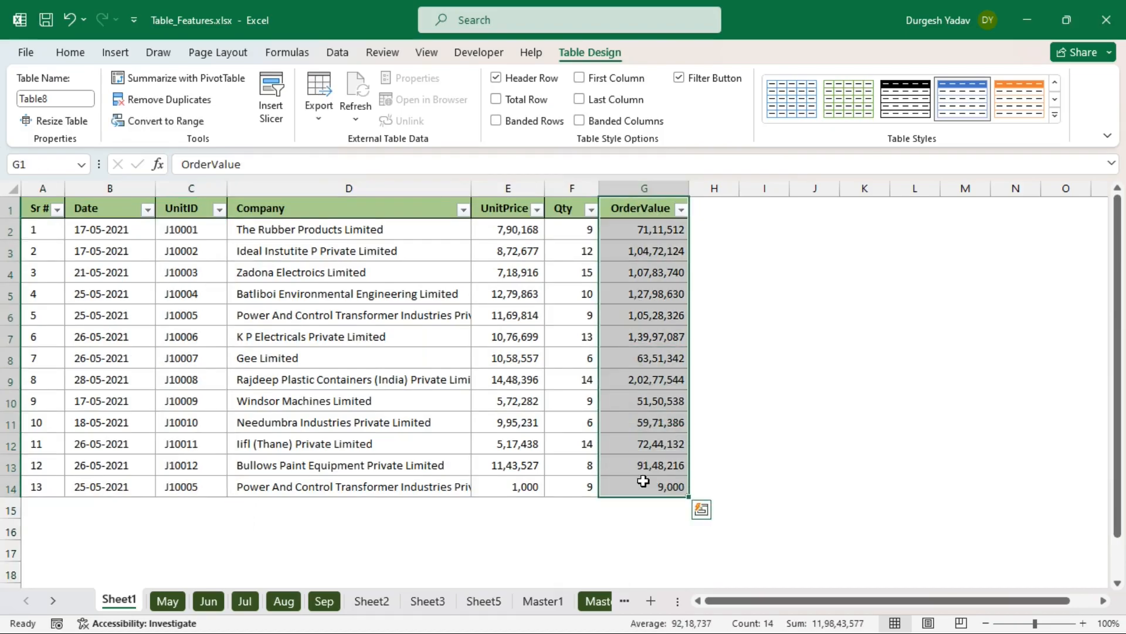
ctrl+drag(201, 208, 189, 486)
click(107, 56)
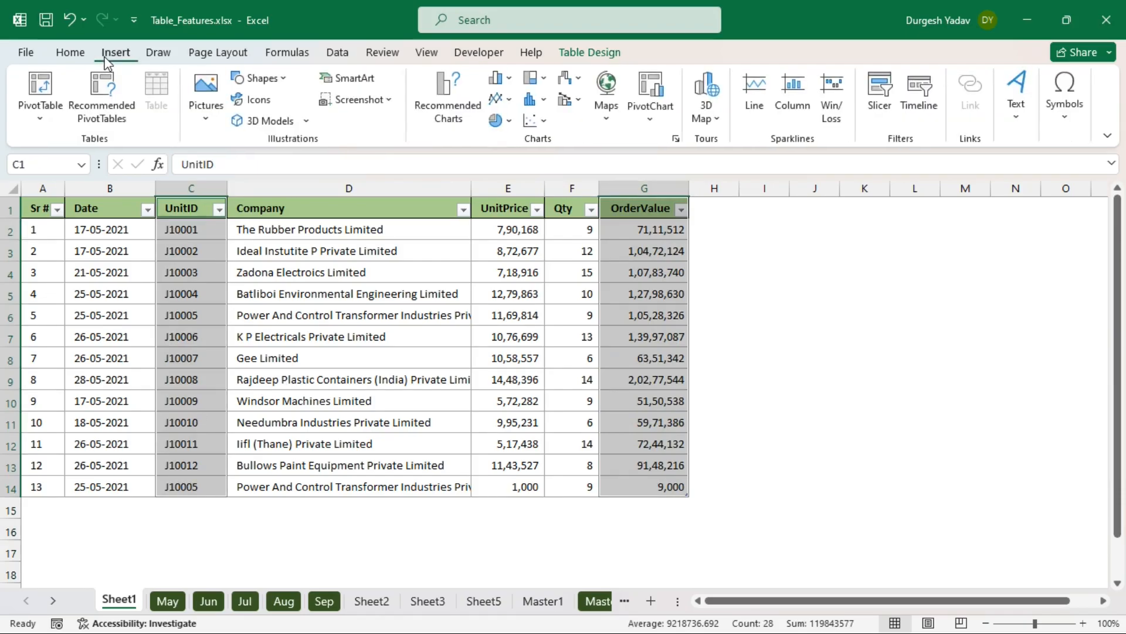
click(498, 78)
click(519, 138)
mouse_move(657, 305)
mouse_down()
mouse_move(910, 272)
mouse_move(983, 248)
mouse_up()
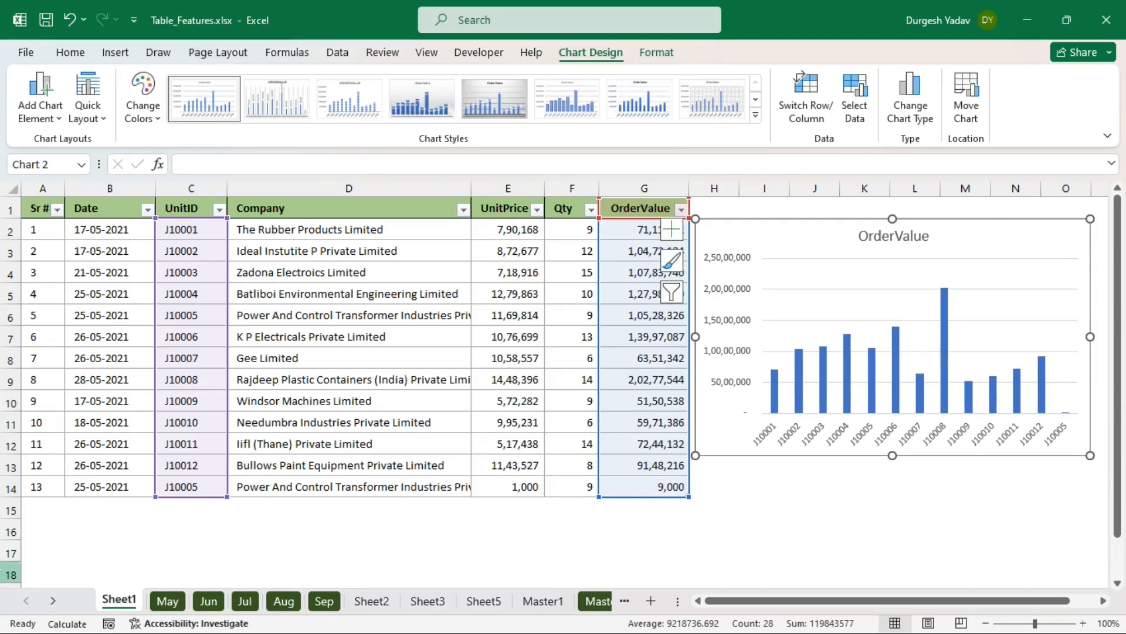
- Correct the UnitID in C14 to J10013
click(193, 488)
double_click(209, 482)
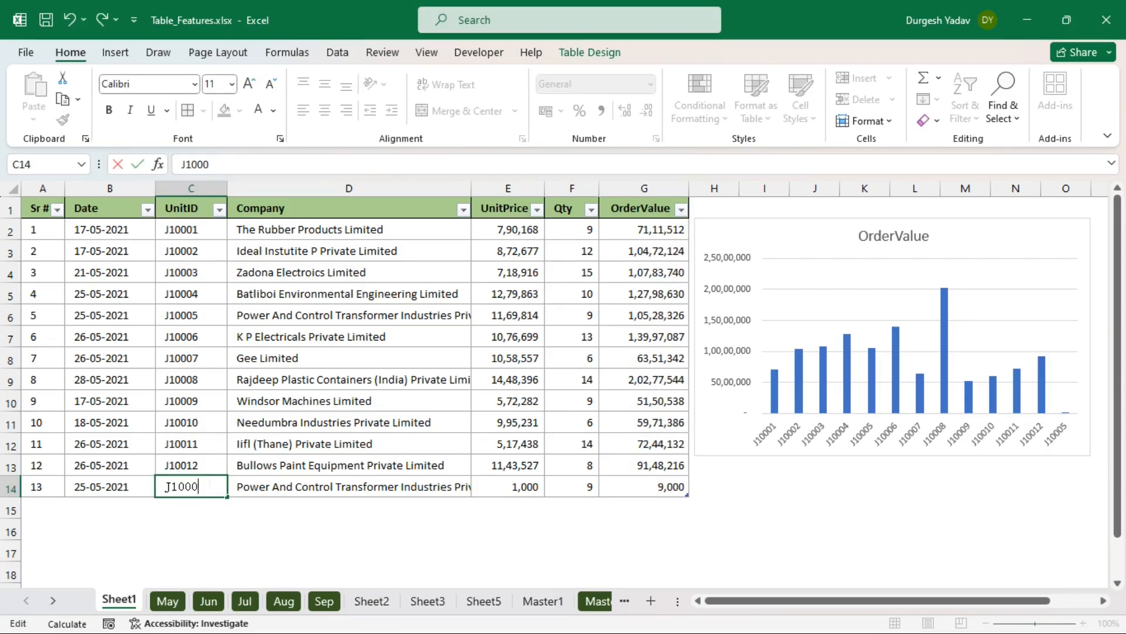
key(Return)
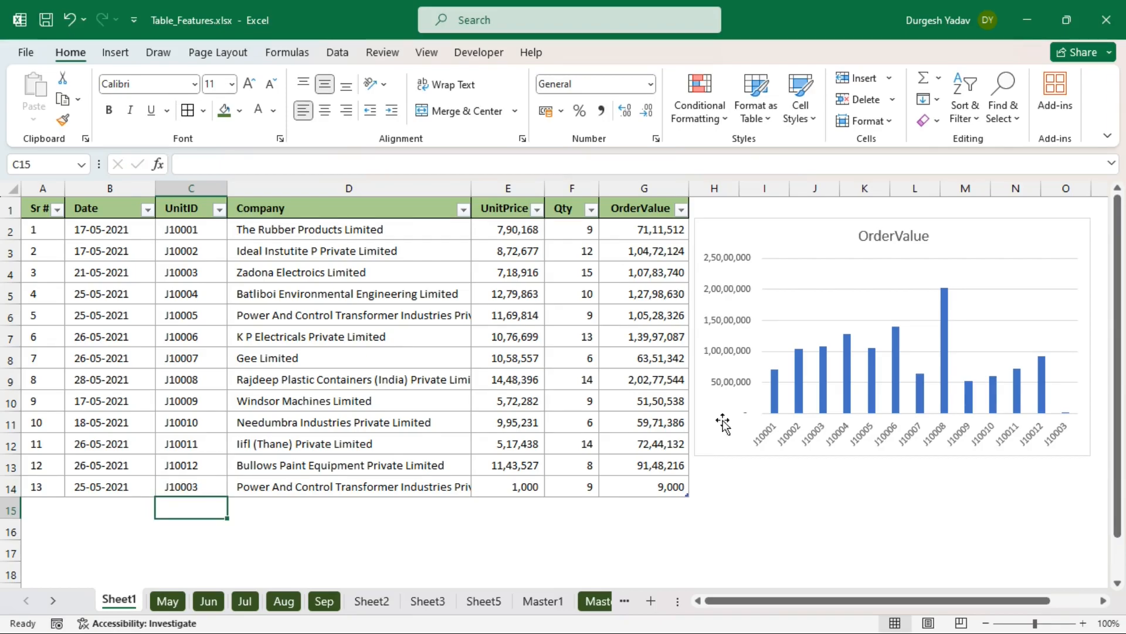
click(224, 488)
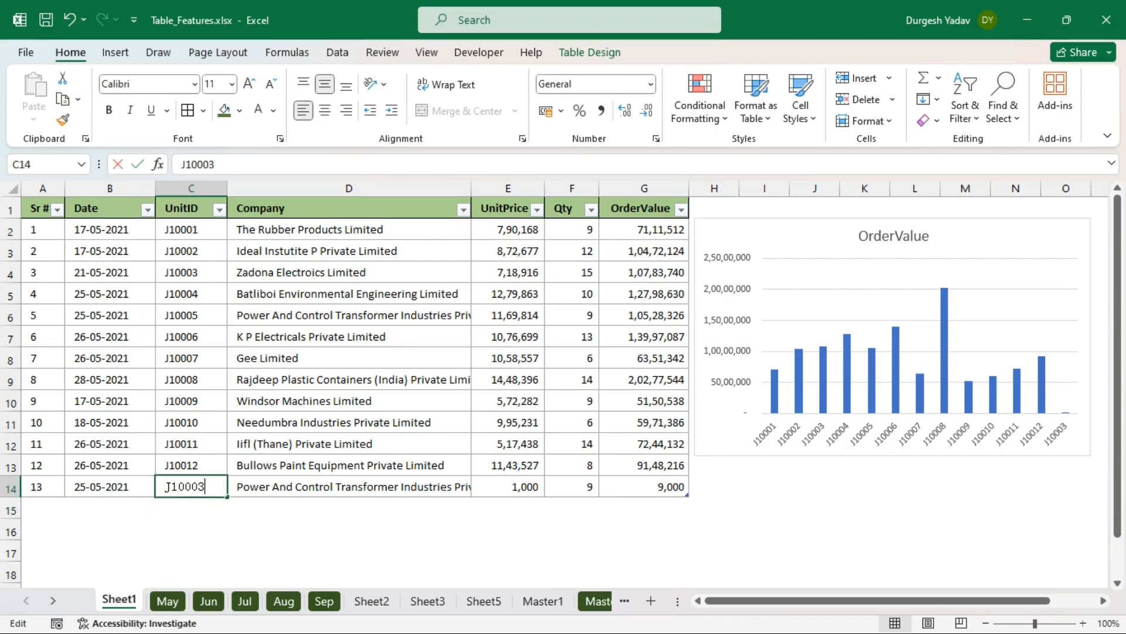
key(F2)
key(Return)
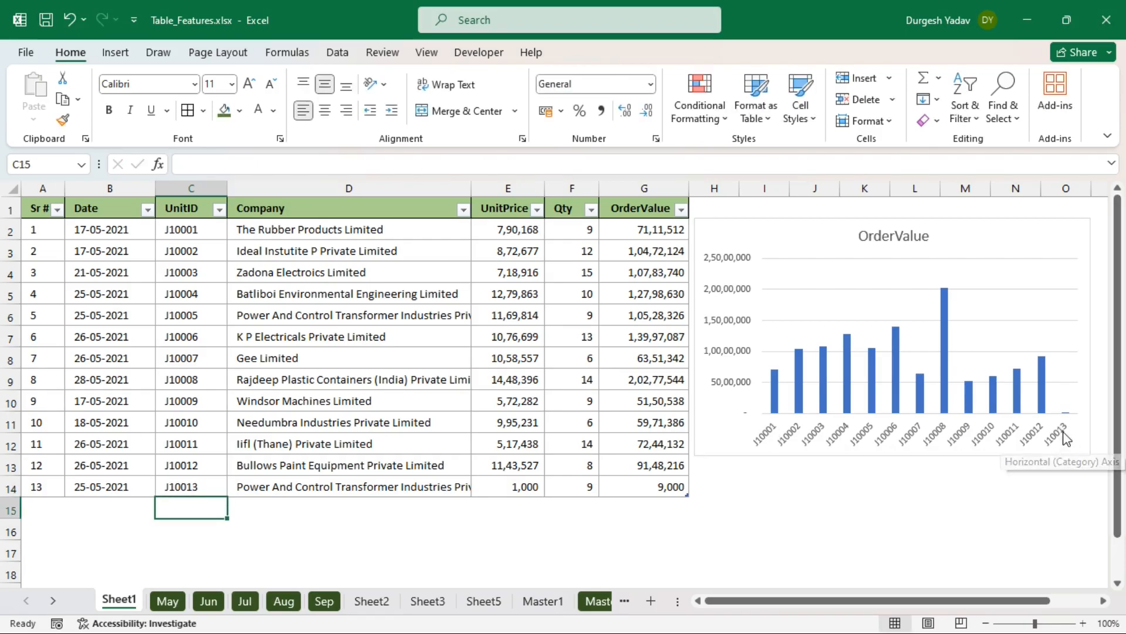
- Change row 14's UnitPrice to 5,000, then to 10,50,000, making OrderValue 94,50,000
click(532, 486)
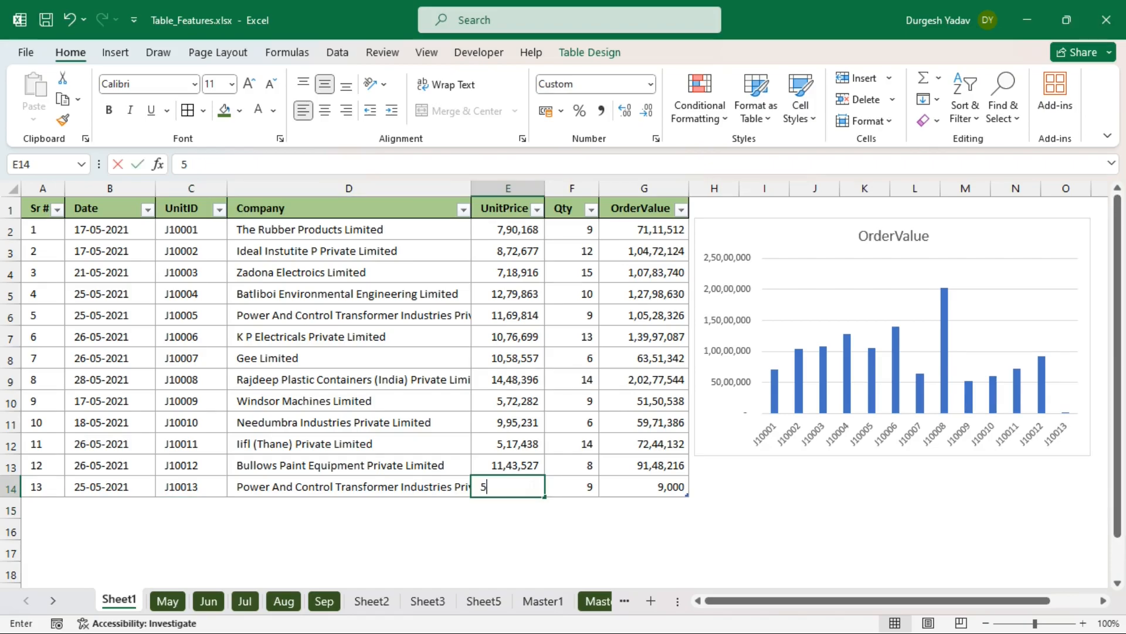
text(5000)
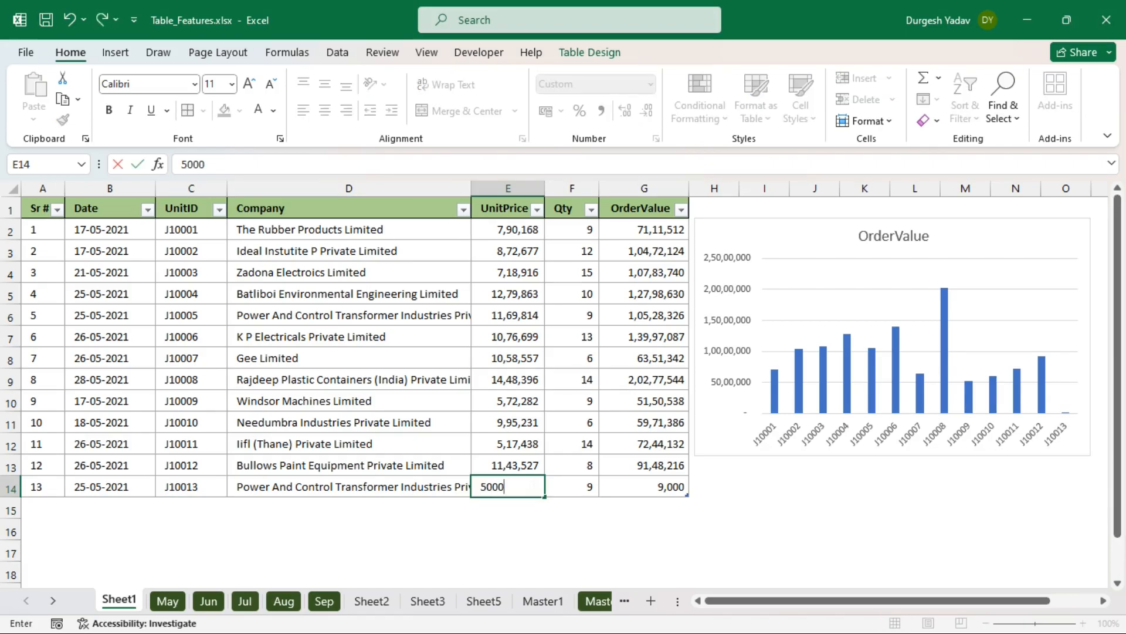
key(Return)
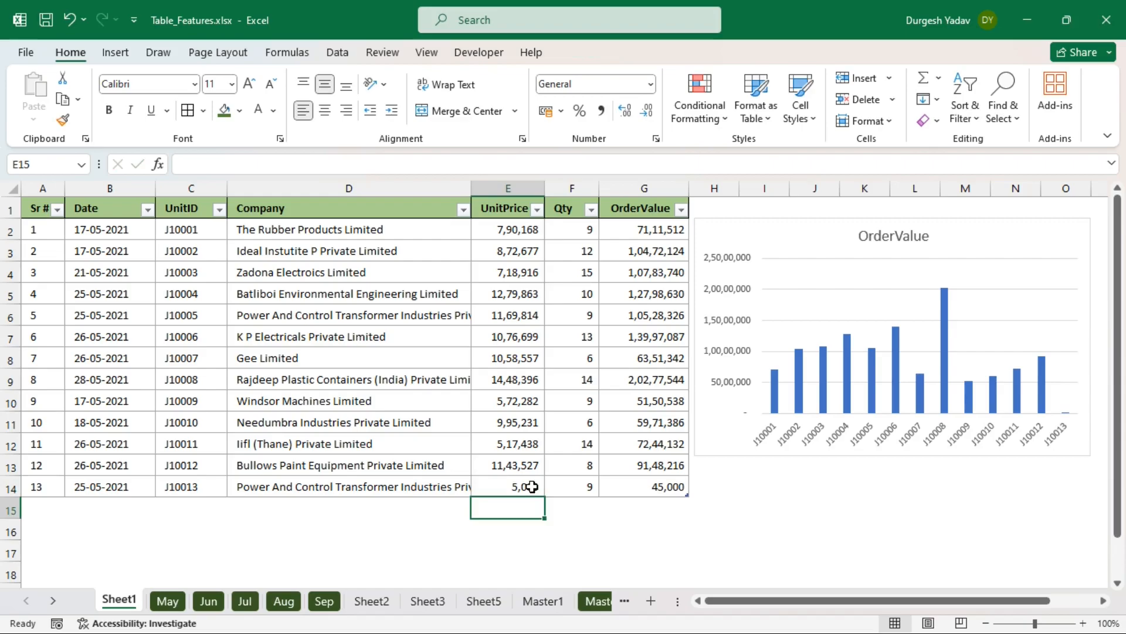
click(668, 486)
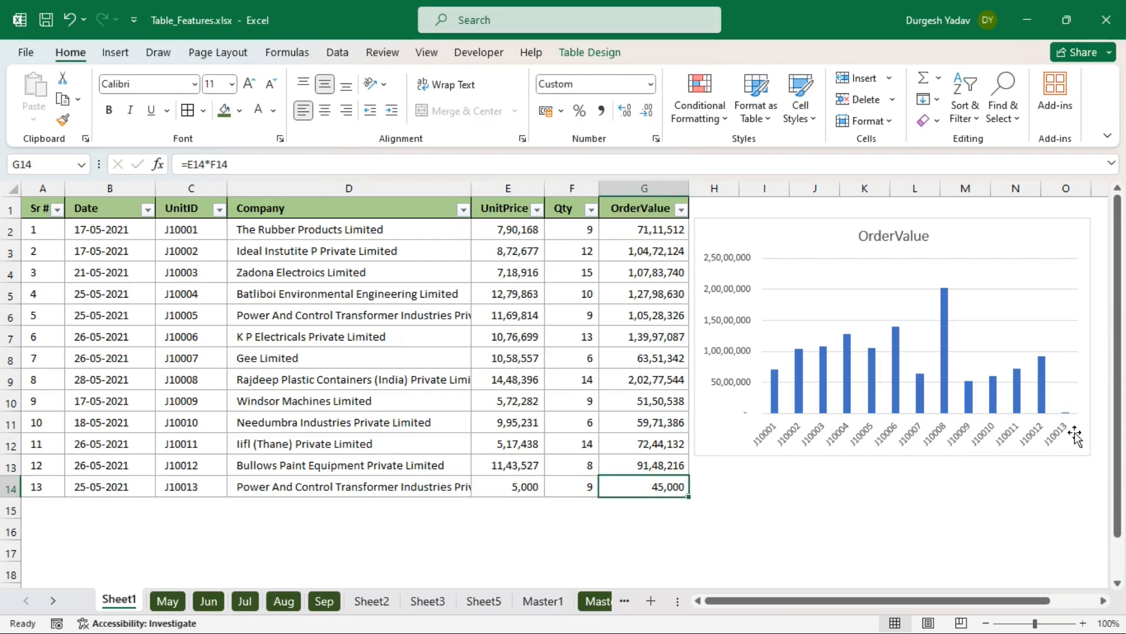
click(519, 487)
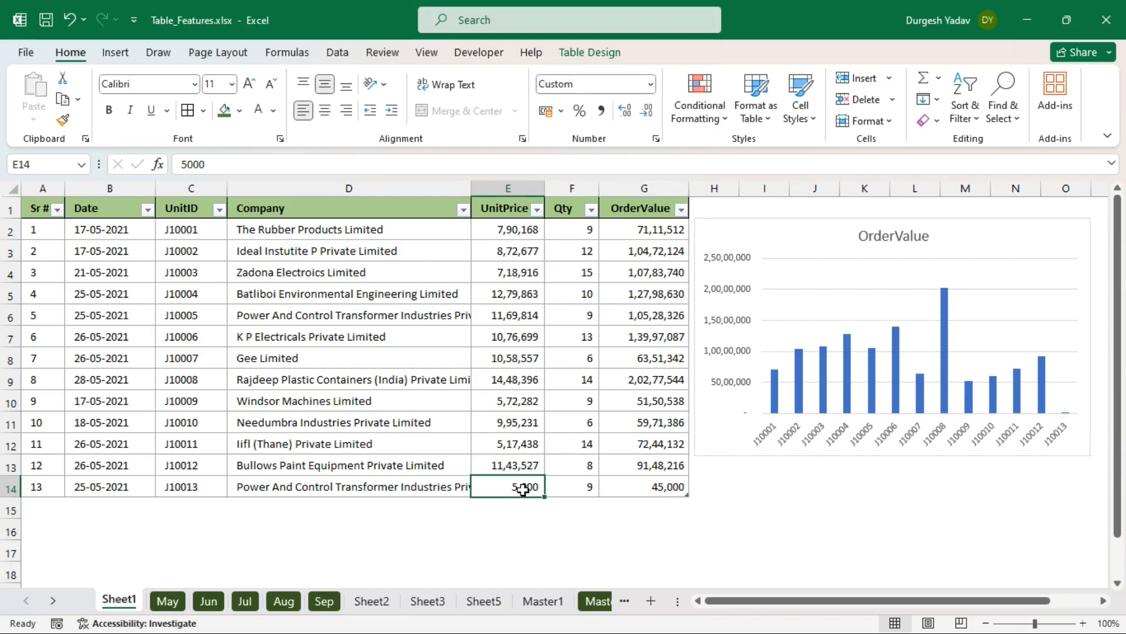
text(10,)
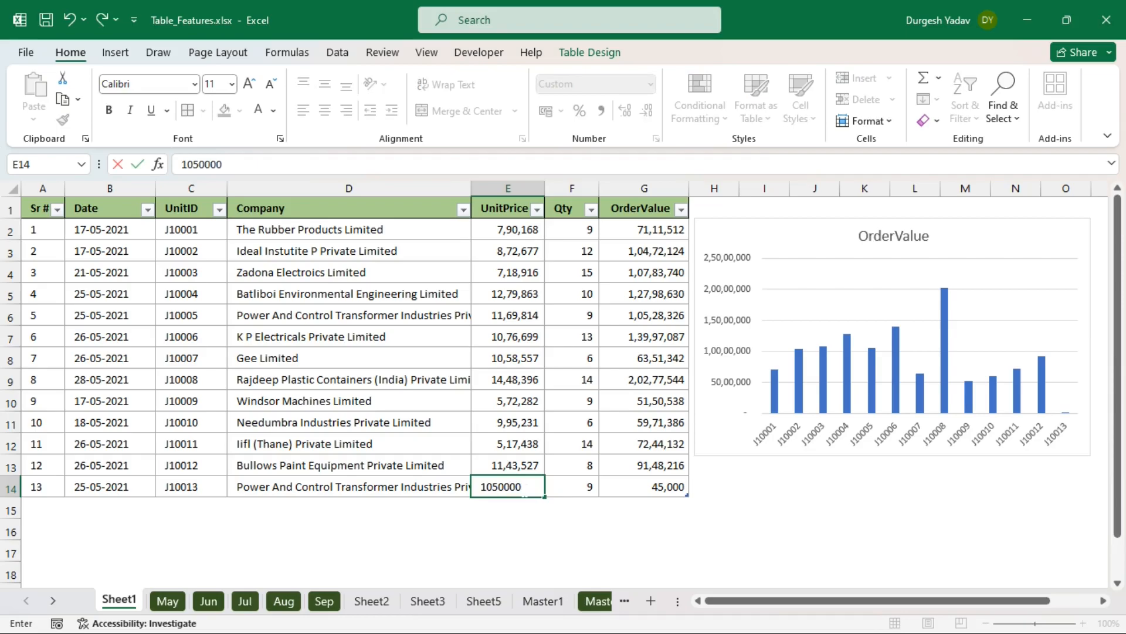
text(50,000)
key(Return)
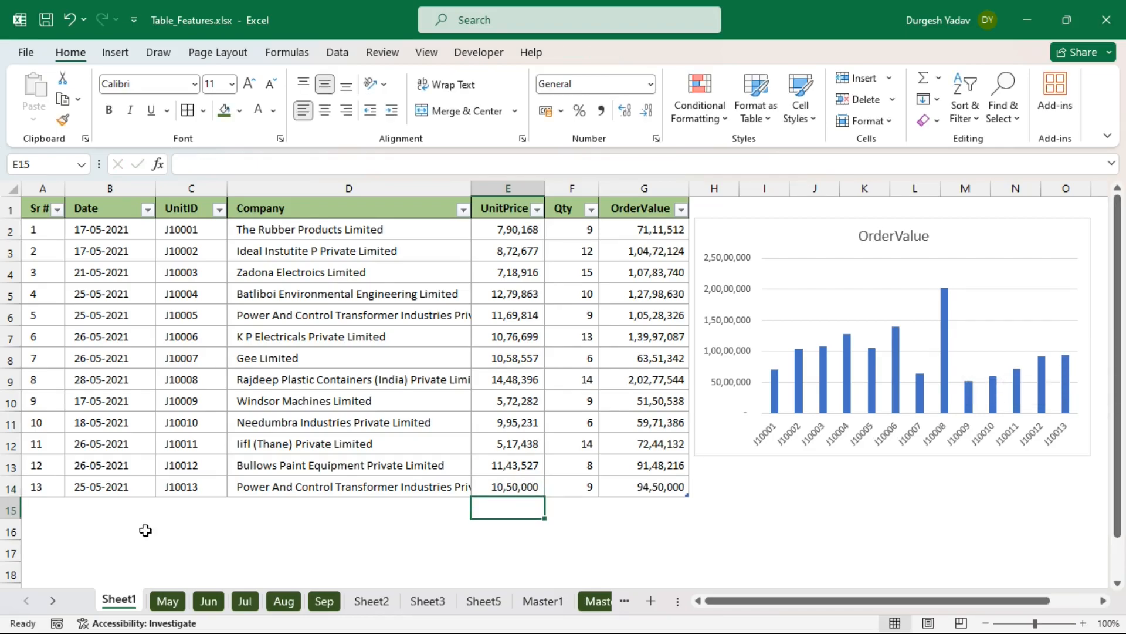
- Start a new table row below the table with Sr # 14 and its date, correcting the year
click(46, 508)
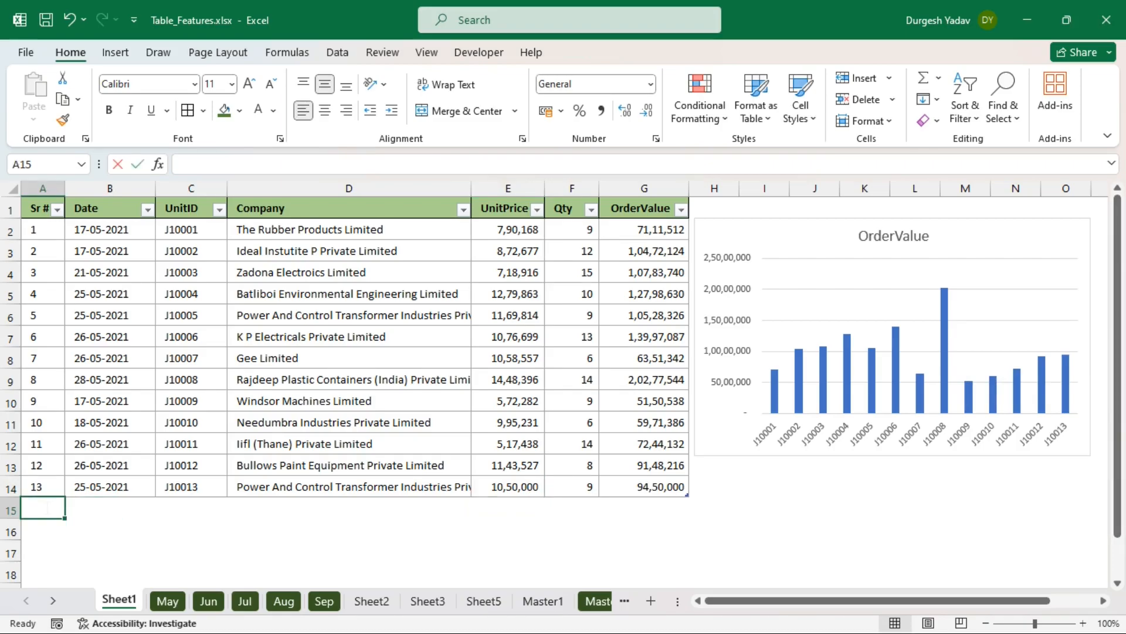
text(1)
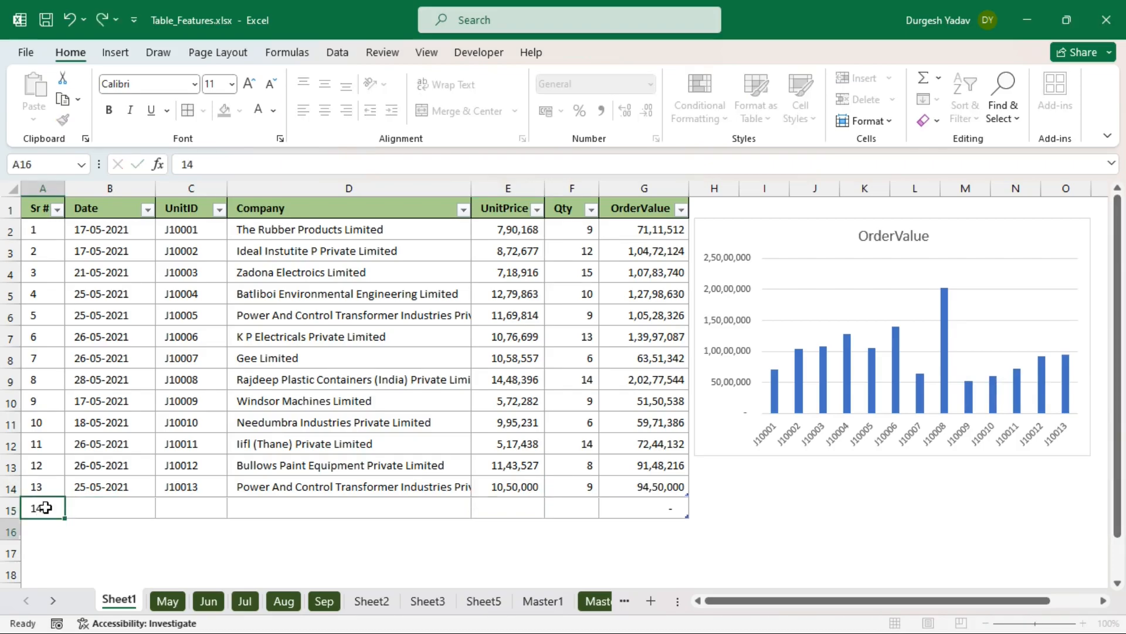
text(4)
key(Return)
click(95, 508)
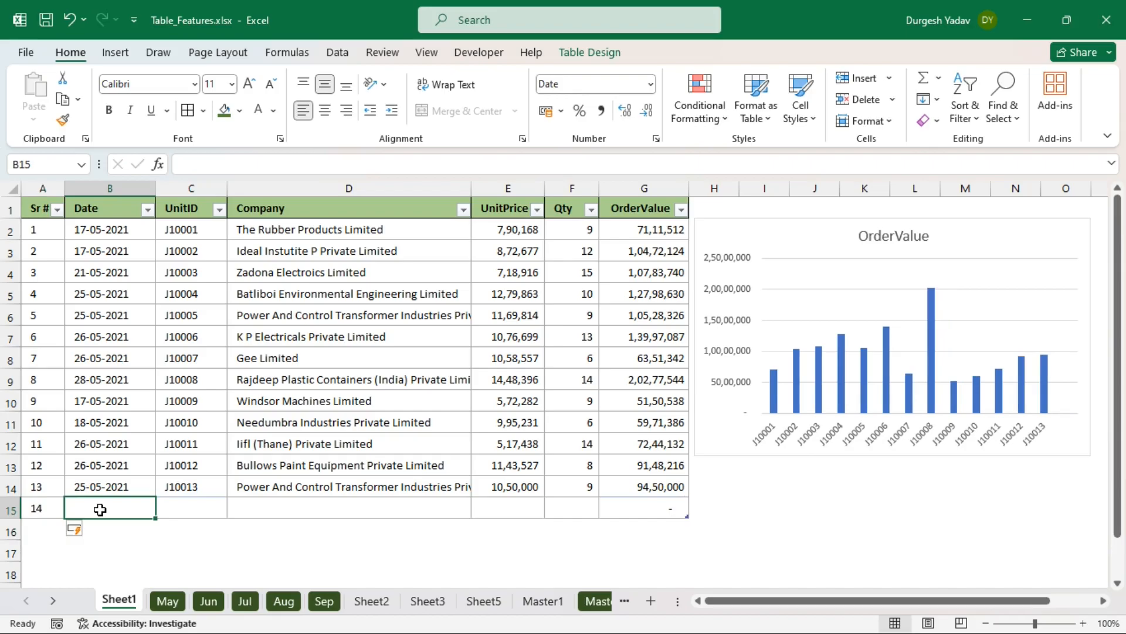
text(20-)
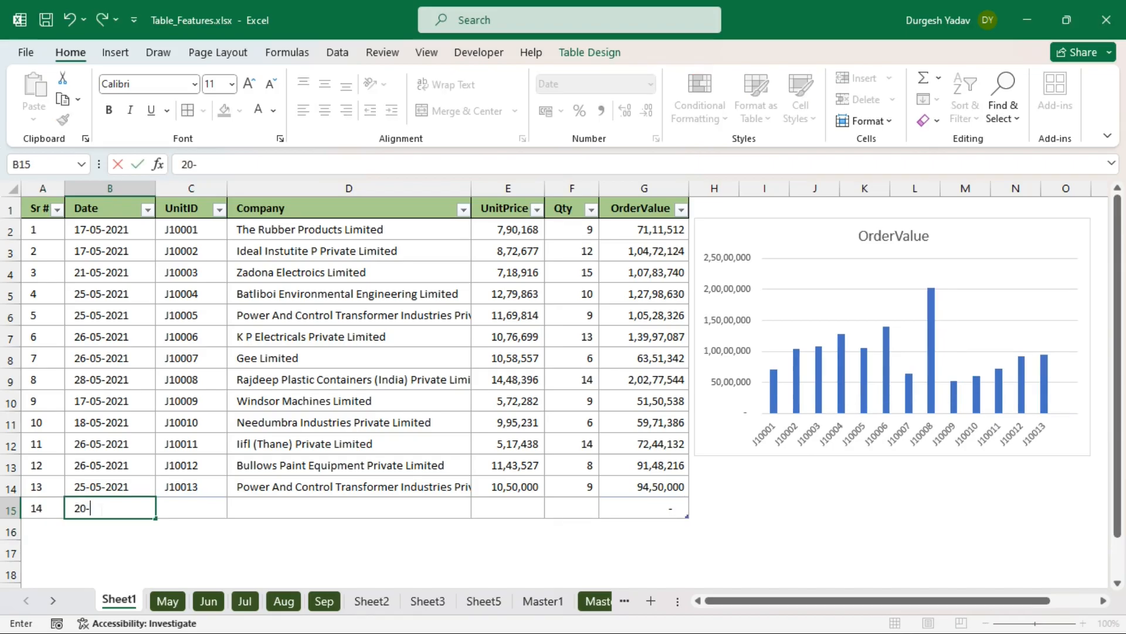
text(05-2023)
key(Return)
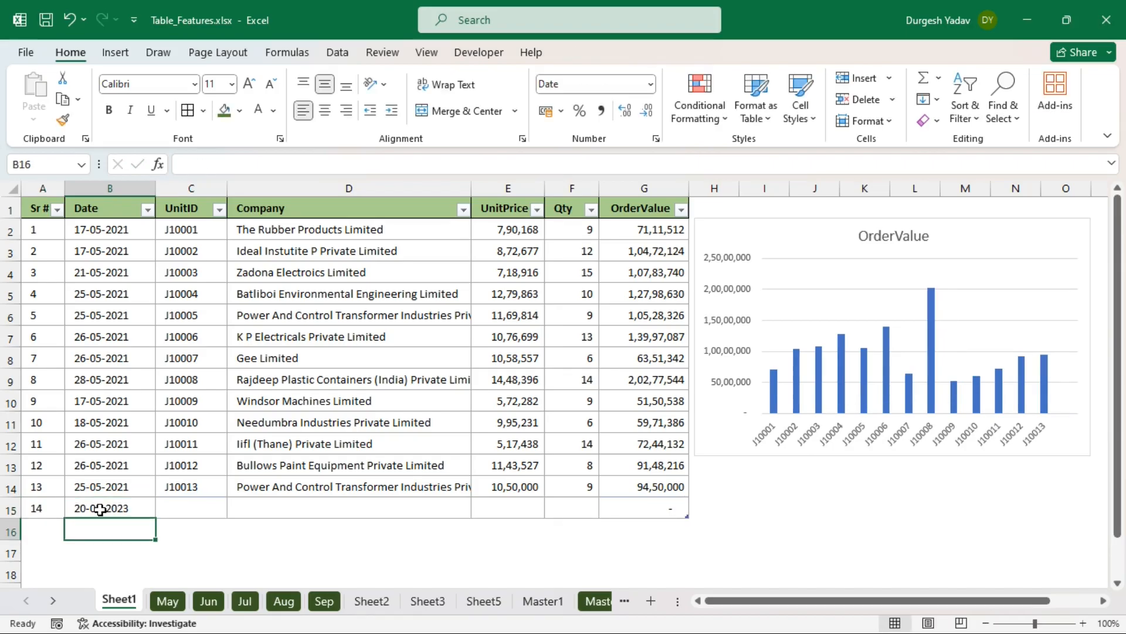
click(133, 510)
double_click(132, 510)
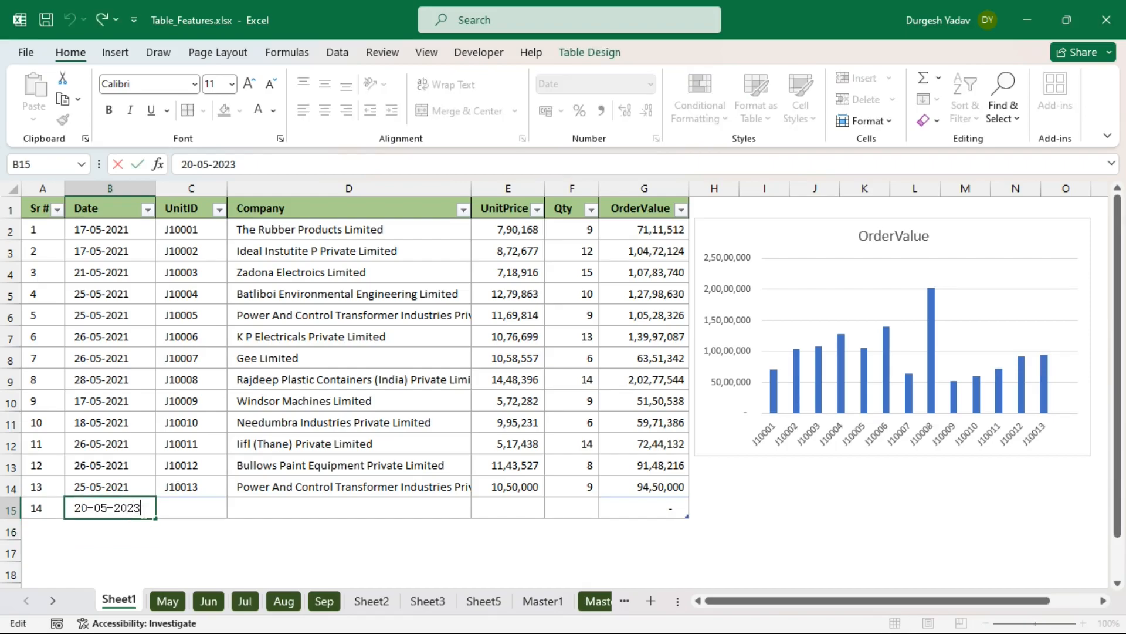
click(194, 511)
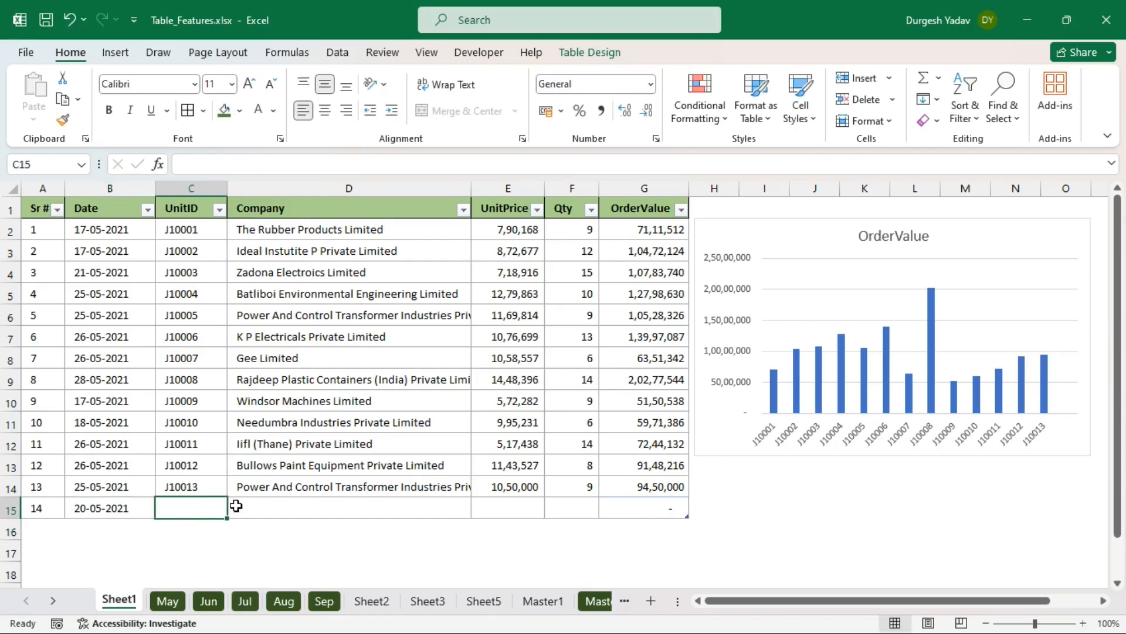
- Give the new row UnitID Ji0014 and company Windsor Machines Limited copied from above
text(Ji0014)
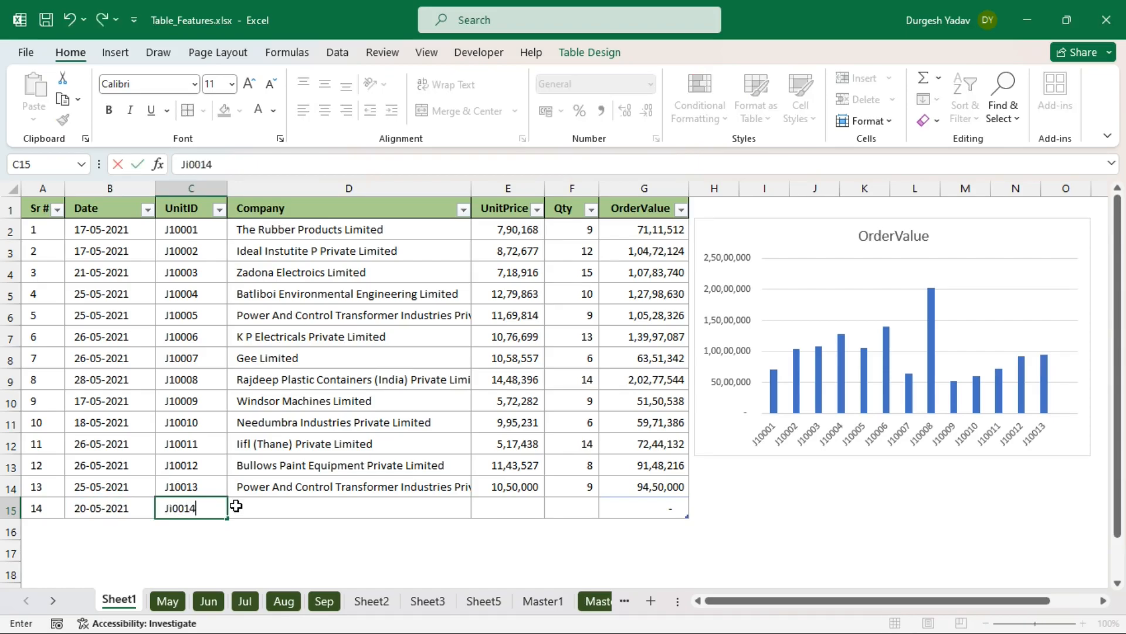
key(Return)
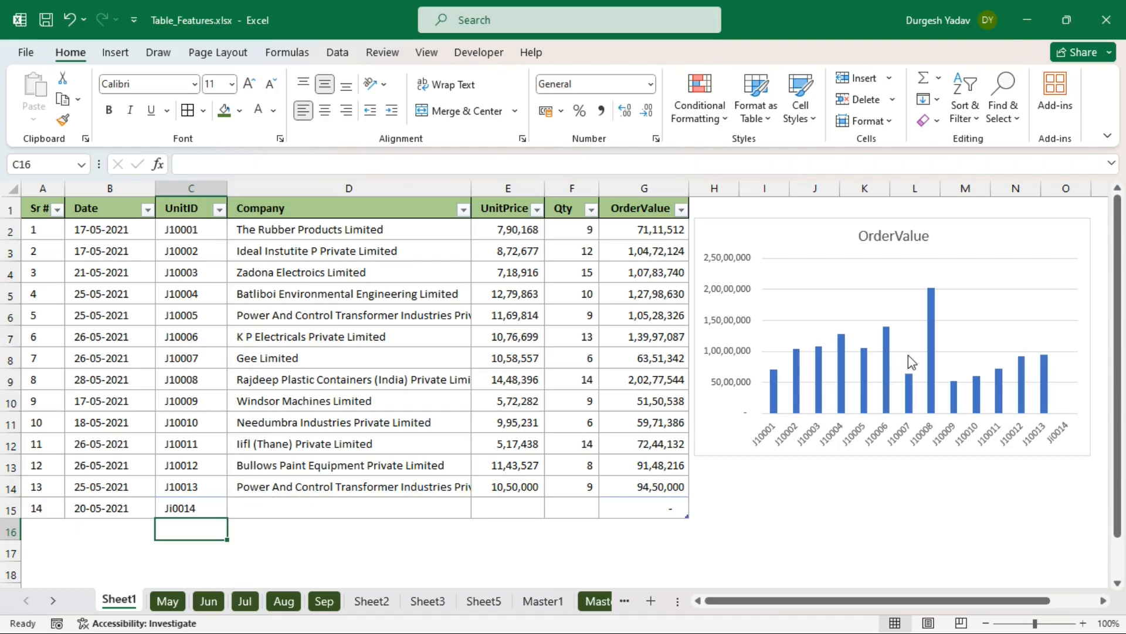
click(294, 513)
drag(286, 420, 284, 410)
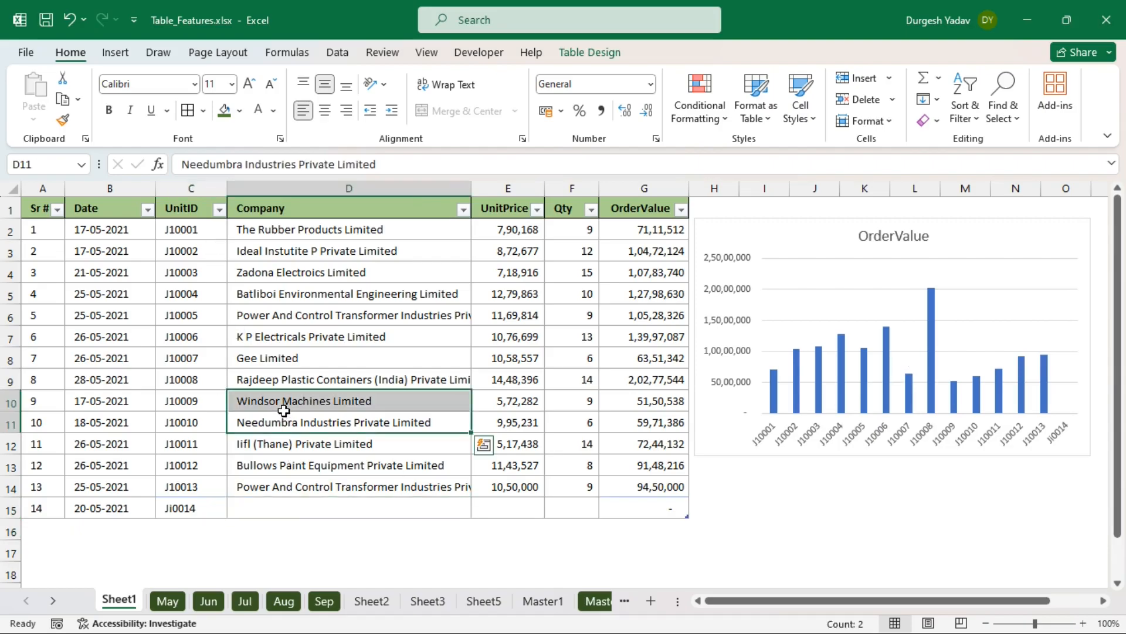
click(285, 409)
key(ctrl+c)
click(267, 506)
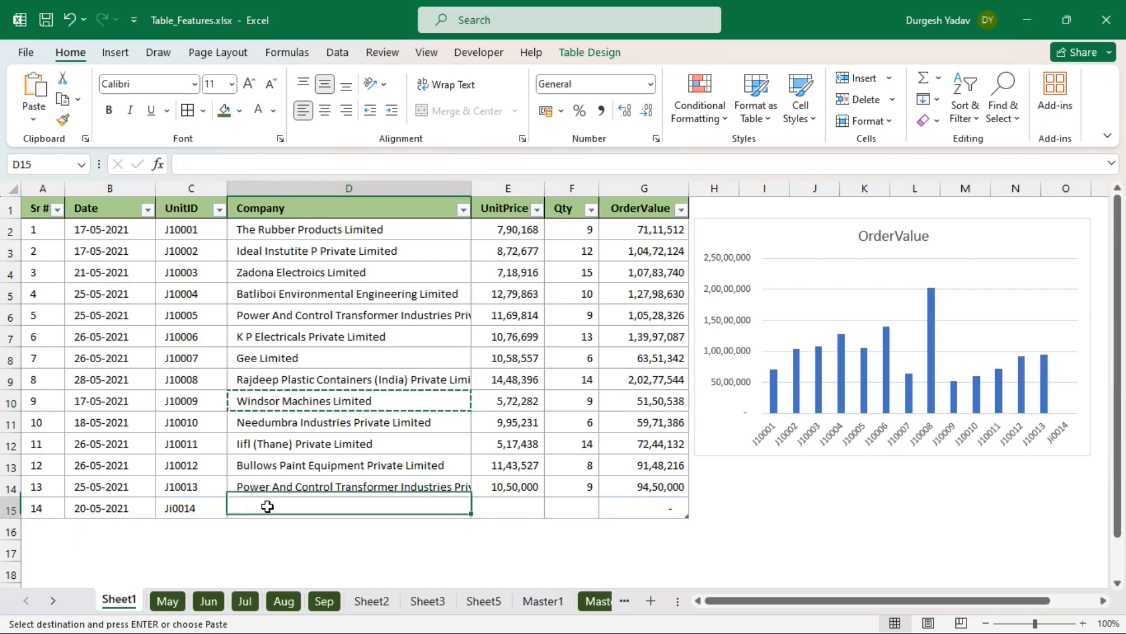
key(ctrl+v)
- Enter UnitPrice 15,45,325 and Qty 2 for Ji0014, giving OrderValue 30,90,650
click(520, 508)
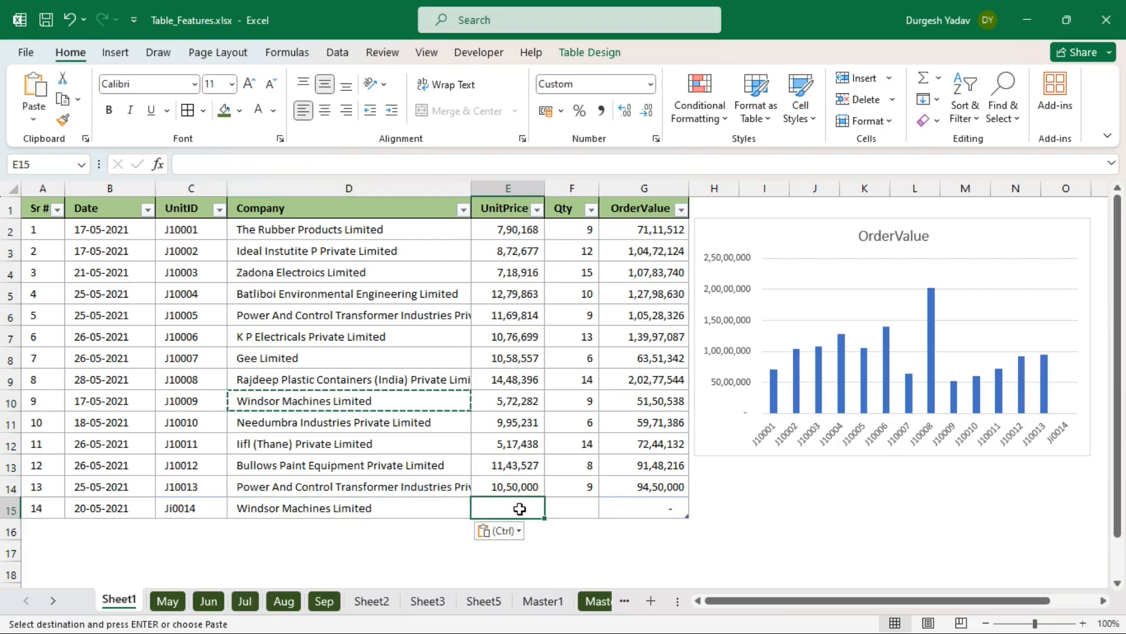
text(15,45,325)
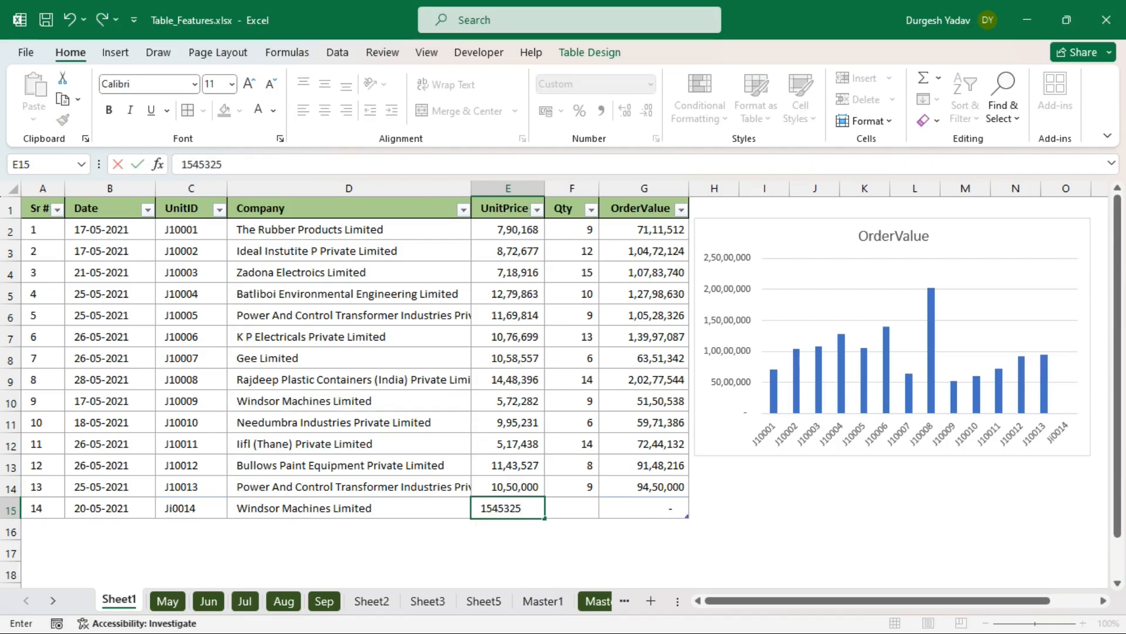
key(Return)
click(573, 506)
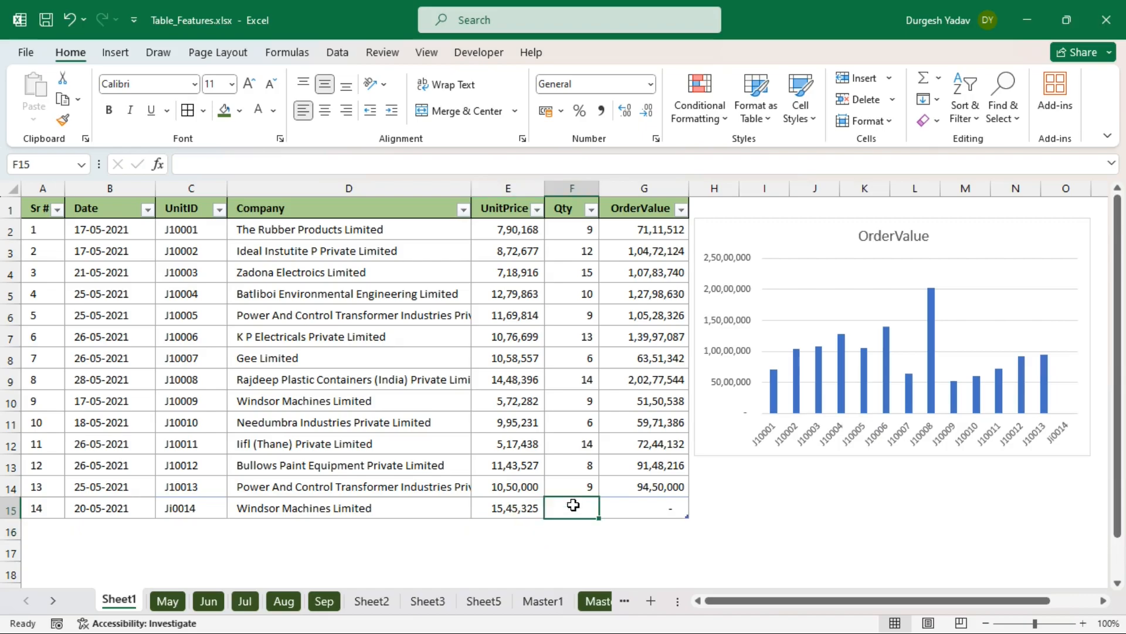
text(2)
key(Return)
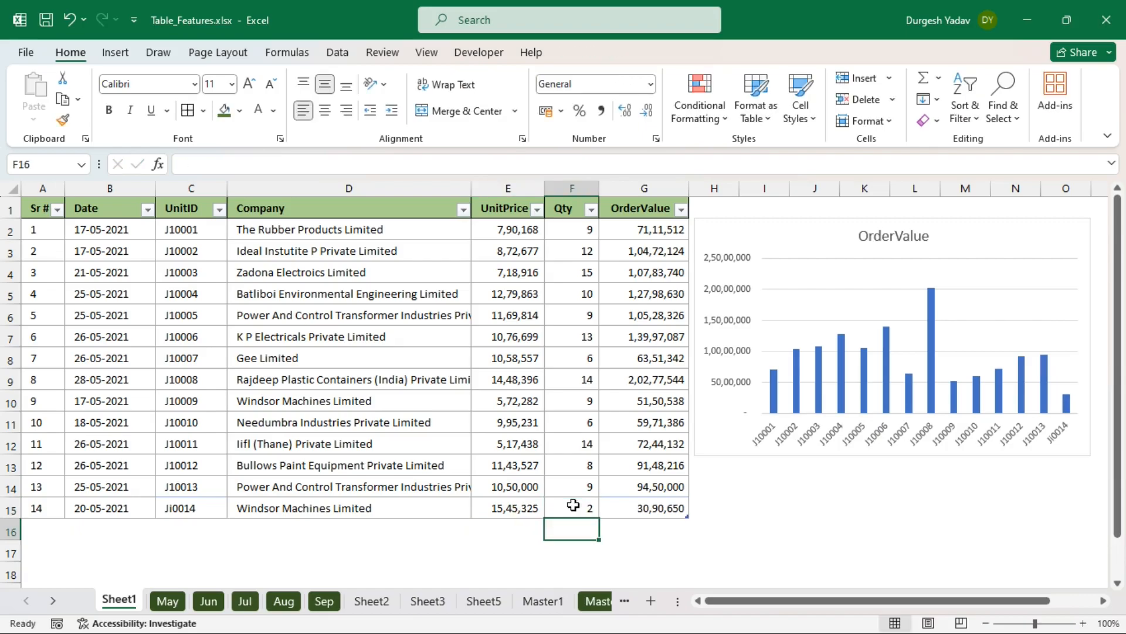
click(669, 508)
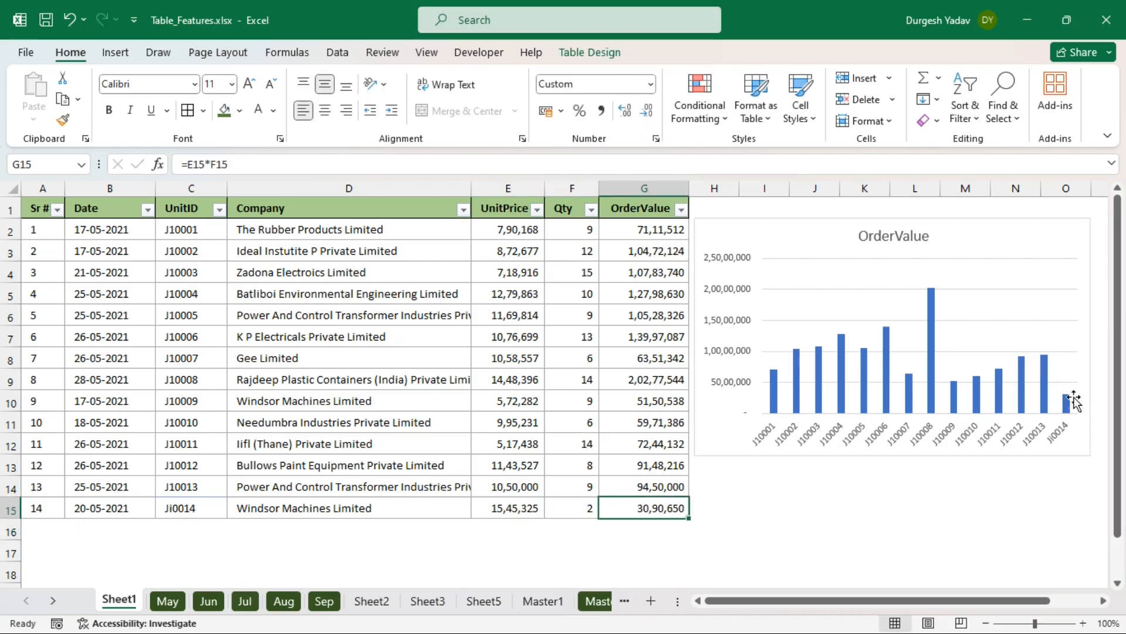